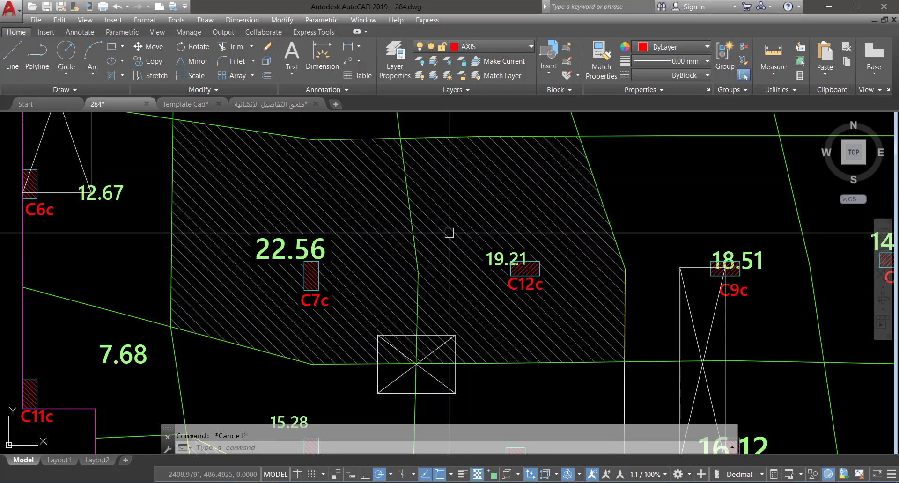
Step: Examine the hatched column areas around C7c, C12c, C17c, C10c and C14c on the floor plan
scroll(508, 240, "down", 2)
middle_click_drag(514, 291, 490, 226)
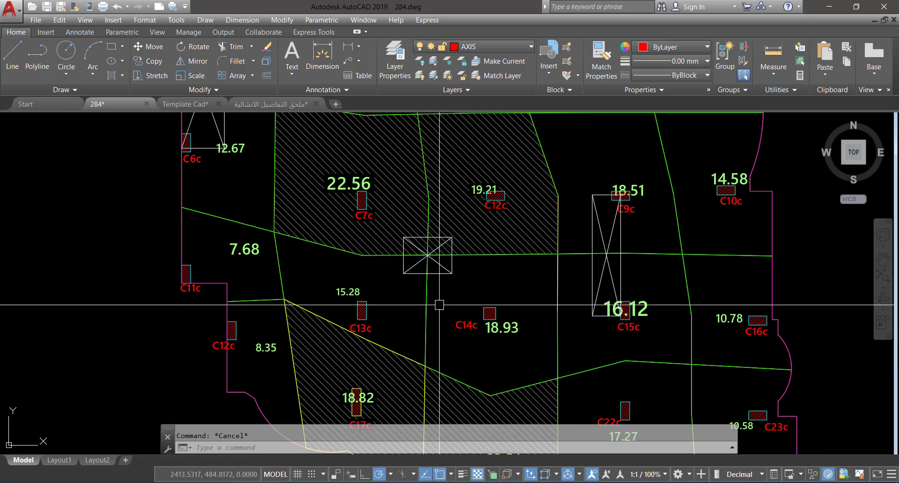
middle_click_drag(440, 305, 431, 220)
scroll(431, 219, "down", 1)
scroll(378, 313, "up", 2)
middle_click_drag(407, 280, 369, 287)
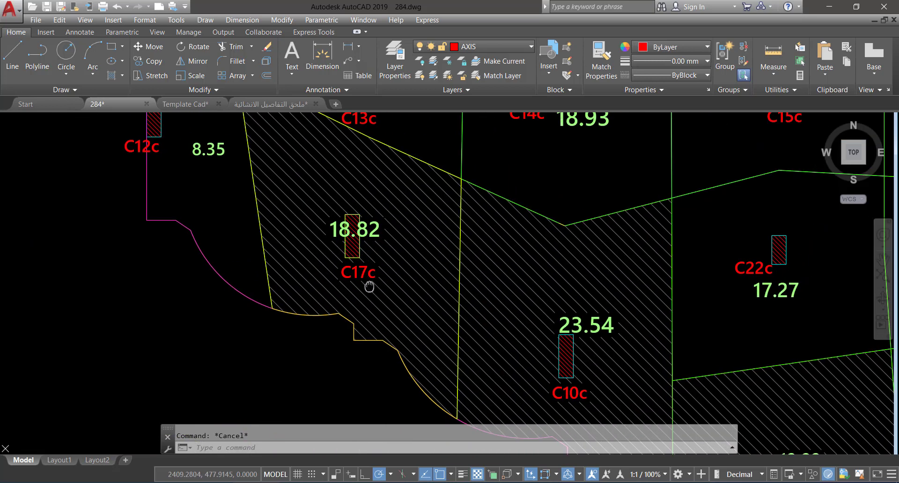
middle_click_drag(573, 354, 439, 327)
middle_click_drag(569, 378, 411, 280)
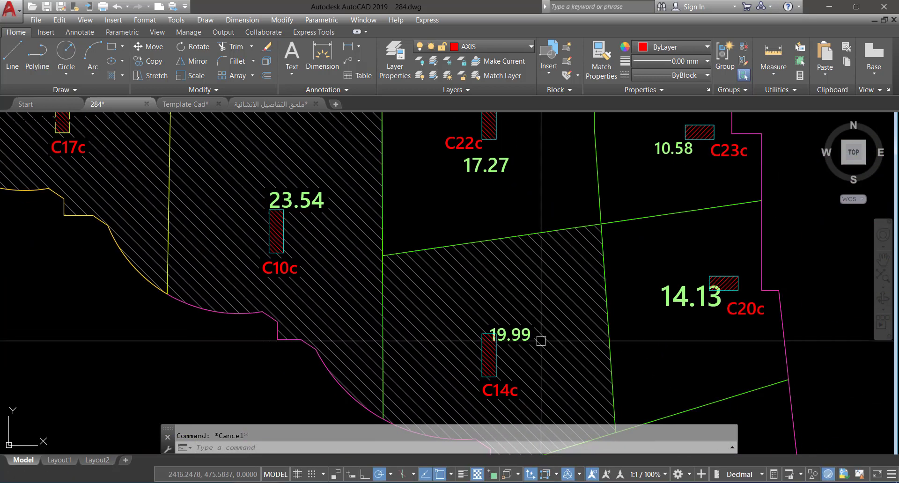
mouse_move(524, 346)
middle_mouse_down()
mouse_move(480, 310)
mouse_move(473, 356)
middle_mouse_up()
scroll(485, 320, "down", 2)
middle_click_drag(395, 330, 394, 345)
scroll(373, 283, "up", 2)
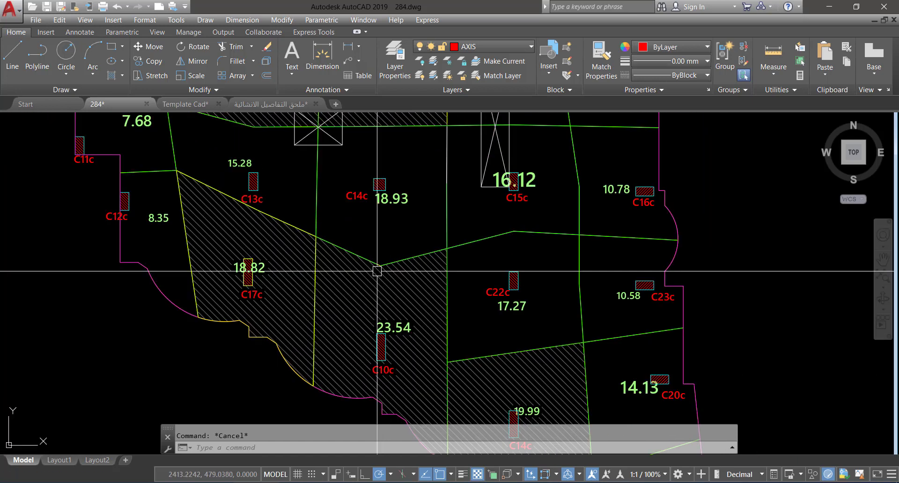
scroll(409, 311, "down", 4)
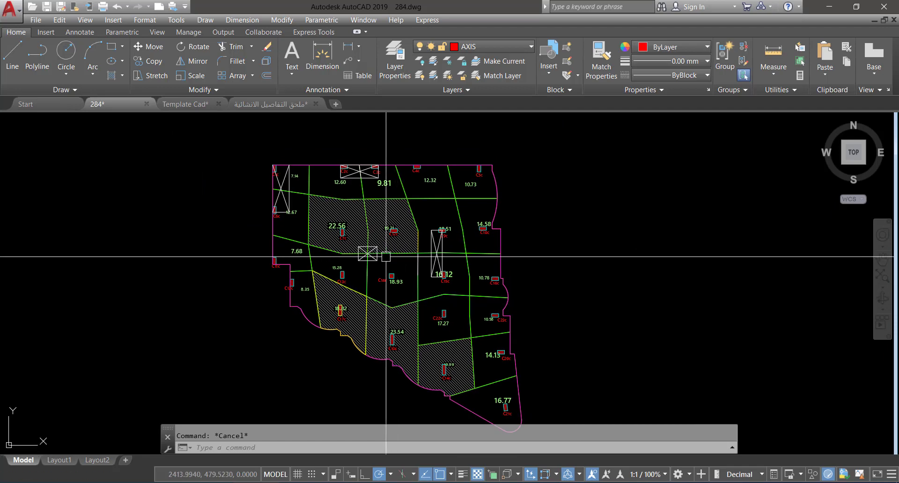
Step: Examine the area values and column labels across the rest of the floor plan, from C1c to C23c
scroll(358, 290, "up", 2)
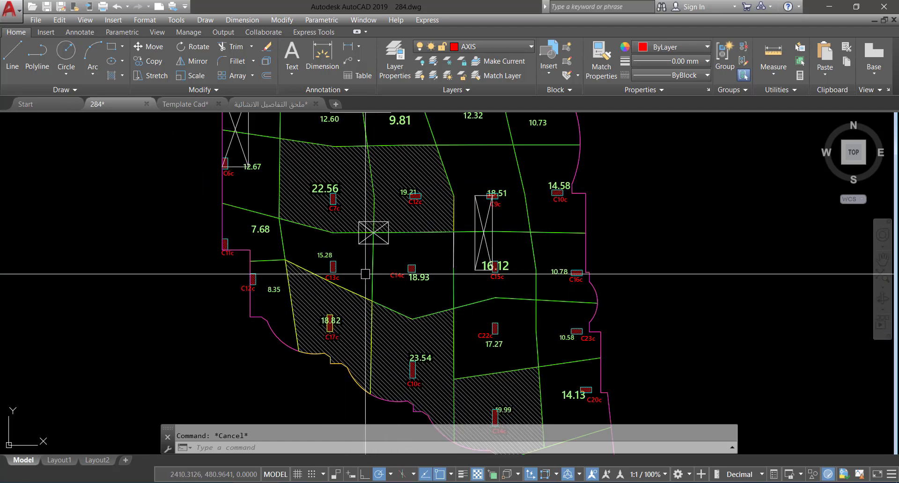
middle_click_drag(402, 132, 390, 163)
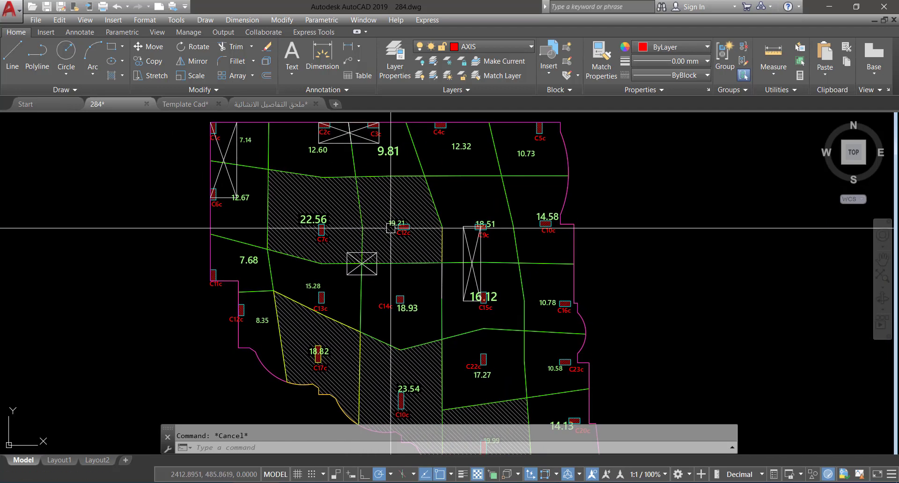
middle_click_drag(442, 221, 450, 246)
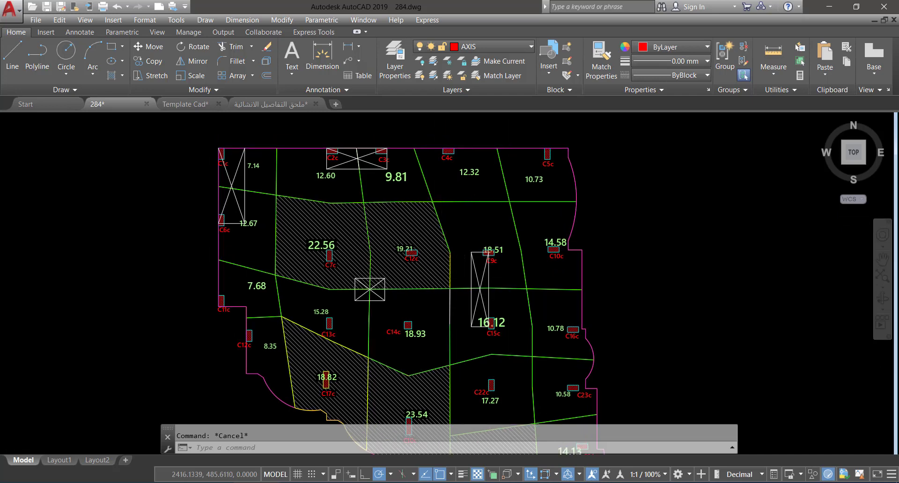
scroll(512, 292, "up", 2)
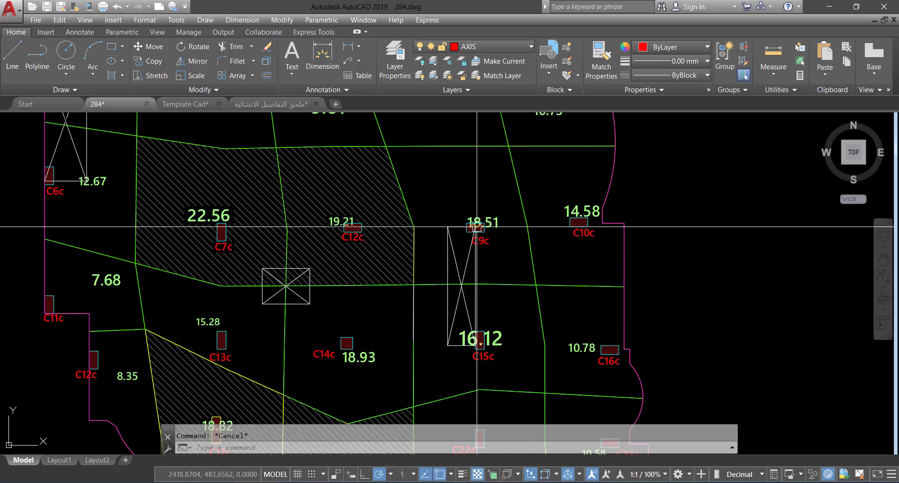
middle_click_drag(475, 226, 470, 247)
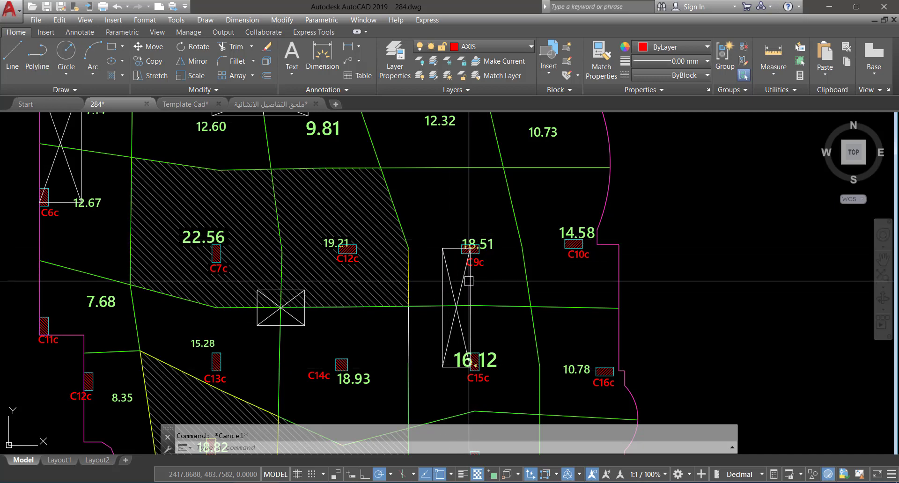
scroll(468, 281, "down", 2)
scroll(468, 281, "up", 1)
middle_click_drag(235, 178, 233, 198)
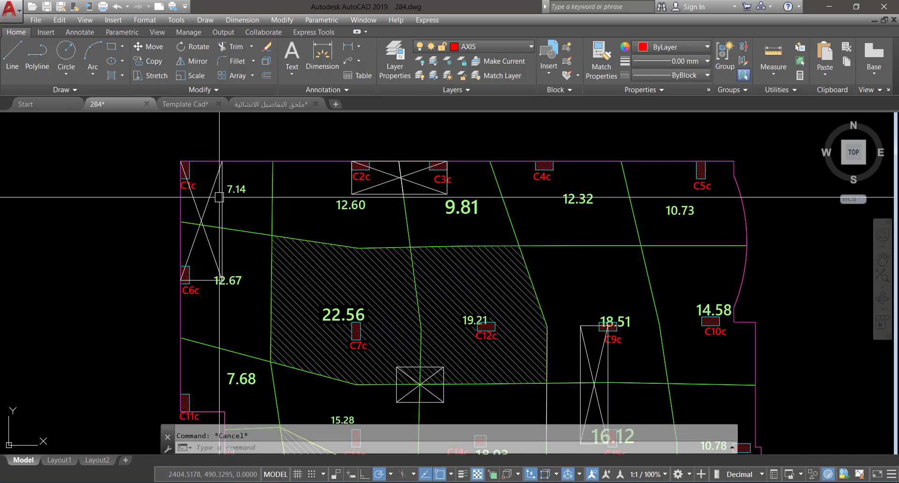
scroll(305, 207, "up", 2)
scroll(328, 192, "down", 2)
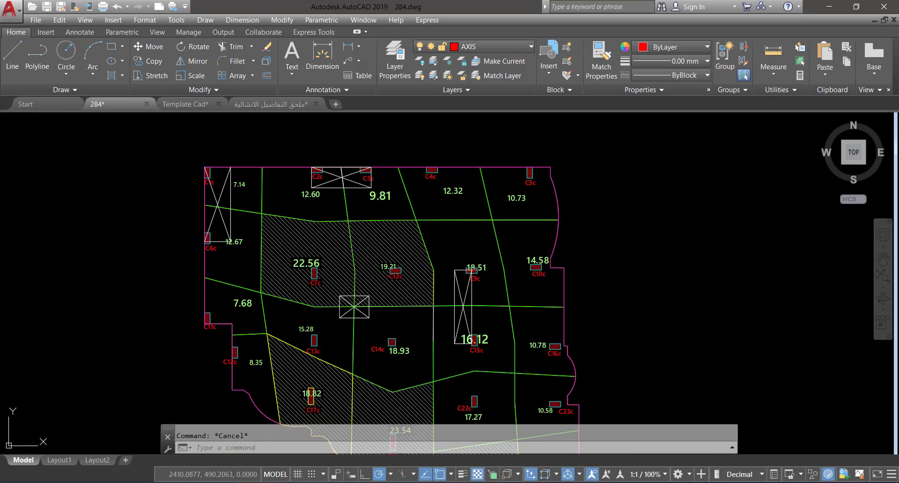
middle_click_drag(367, 303, 351, 267)
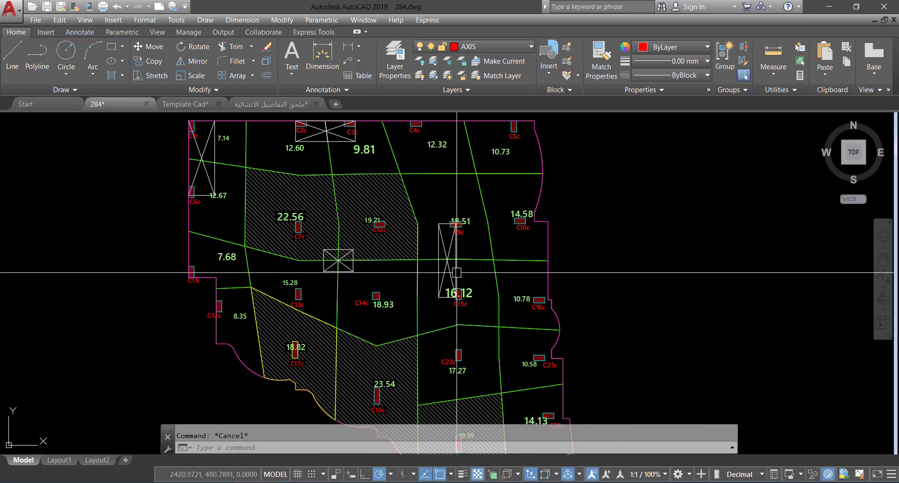
middle_click_drag(459, 273, 472, 263)
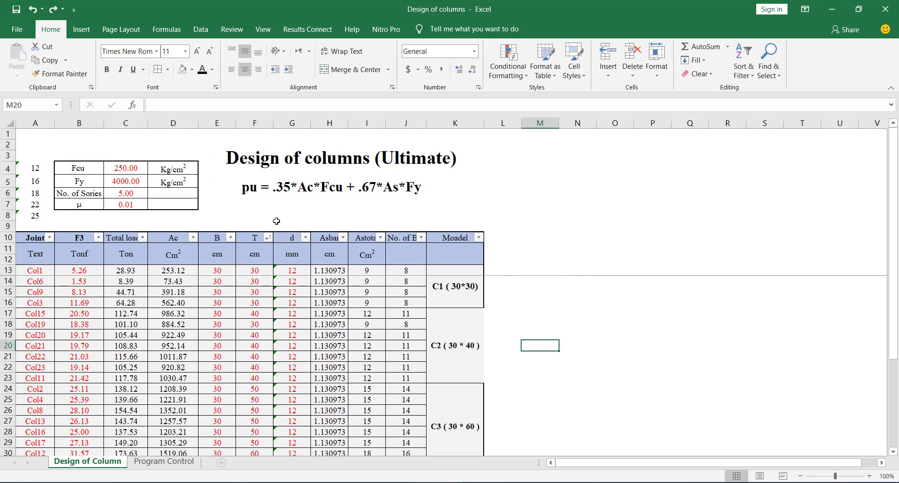
Step: Switch to the RC-Design-U-2017-v12.8 workbook in Excel, open its index and review the listed design topics
left_click(286, 204)
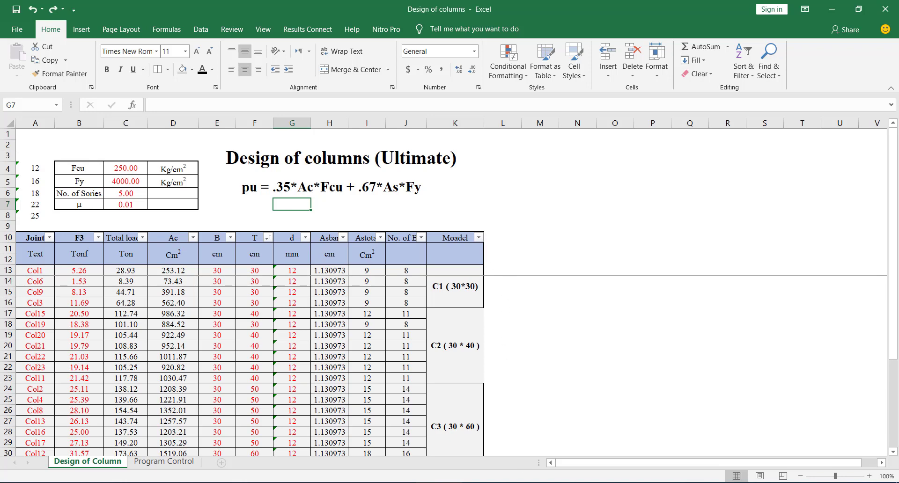
key("alt+Tab")
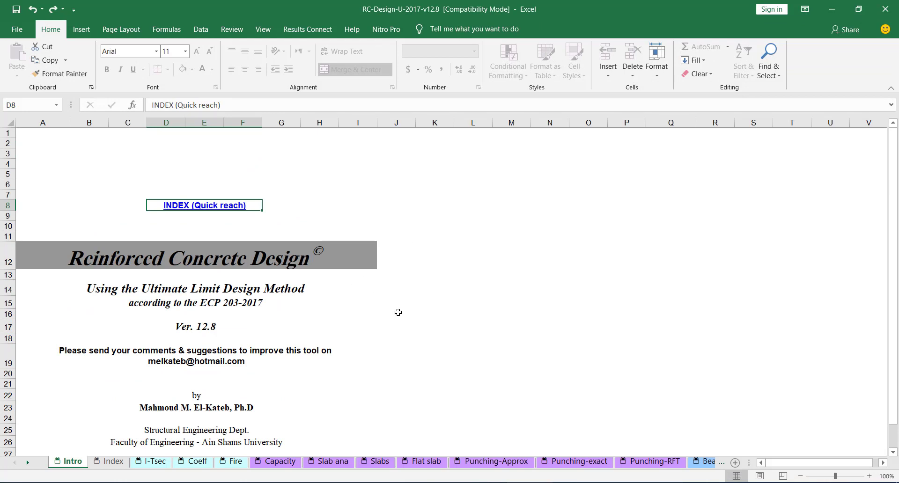
left_click(203, 209)
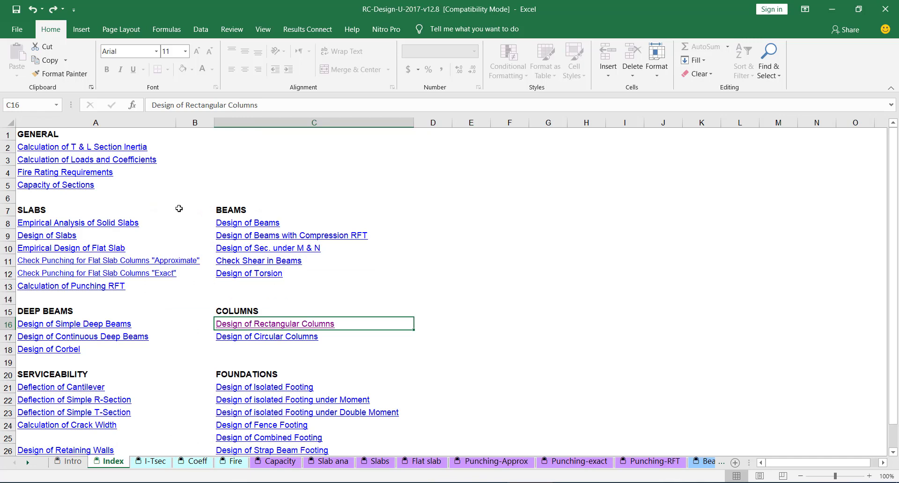
scroll(50, 255, "down", 3)
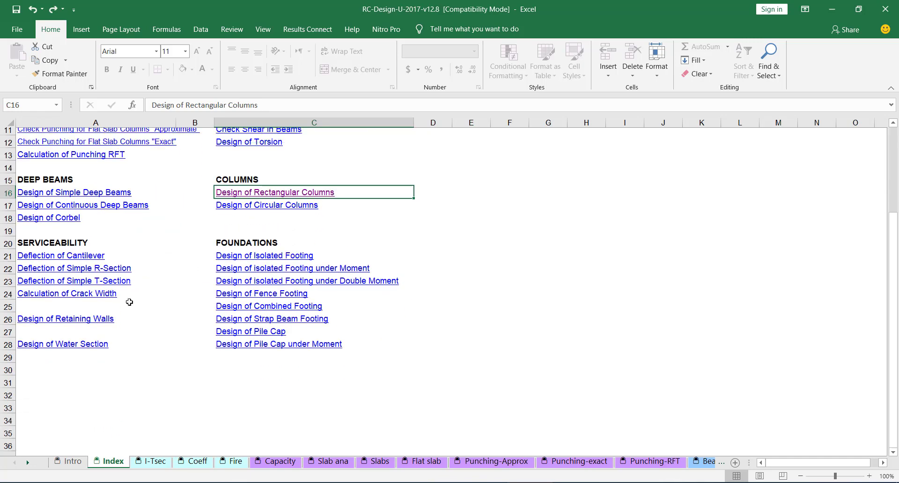
scroll(222, 297, "up", 4)
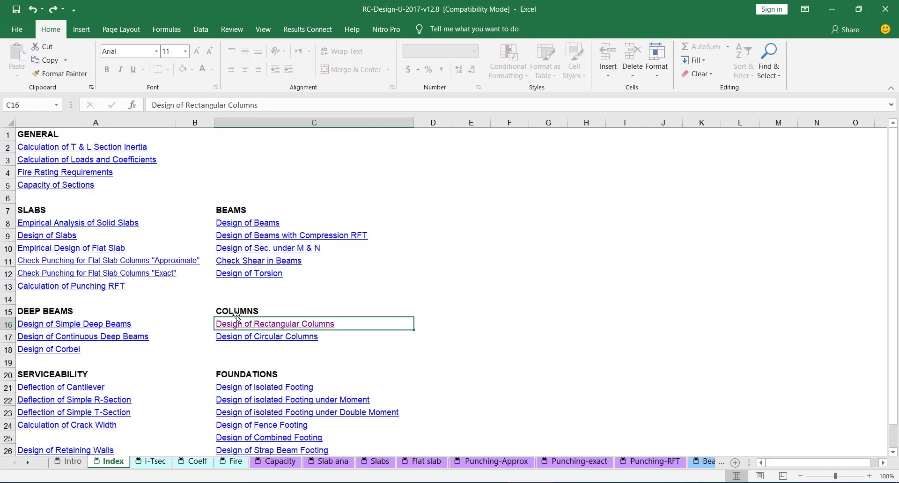
scroll(70, 328, "down", 2)
scroll(74, 341, "down", 1)
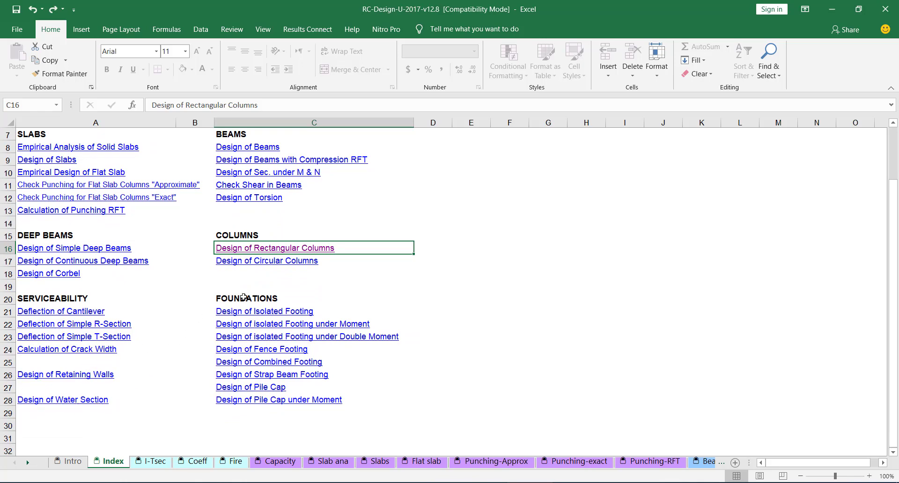
scroll(248, 389, "up", 2)
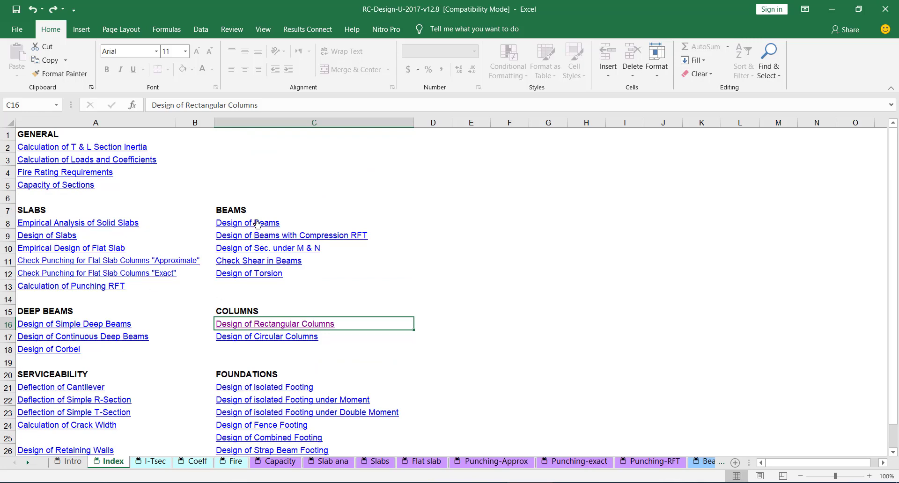
Step: Open the Design of Beams sheet from the index and review its material inputs and section table
left_click(232, 223)
scroll(175, 273, "down", 9)
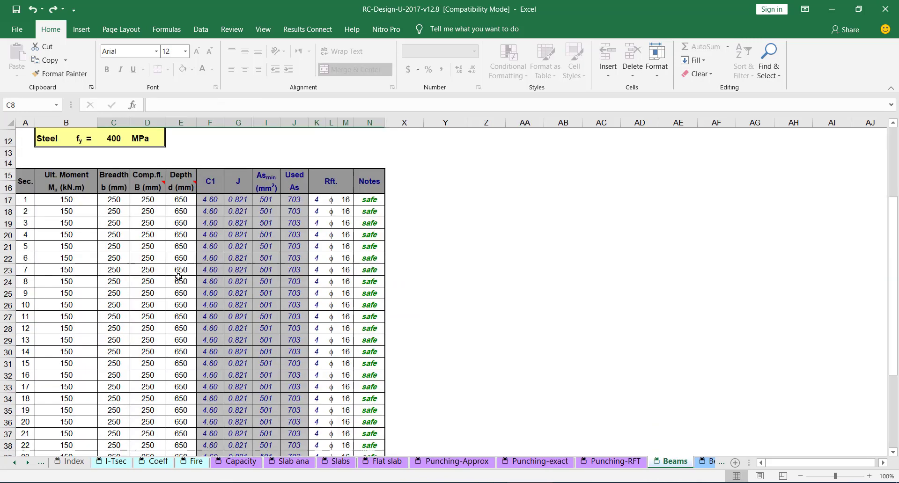
scroll(171, 268, "down", 3)
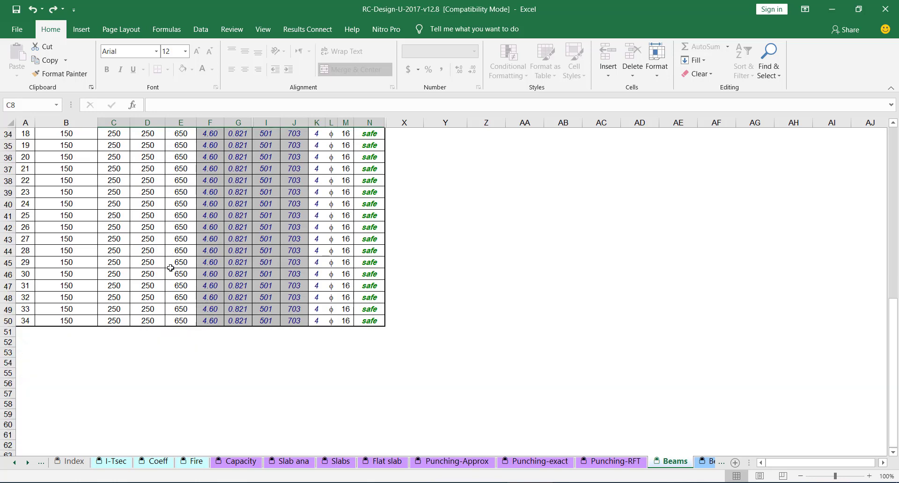
scroll(141, 248, "up", 12)
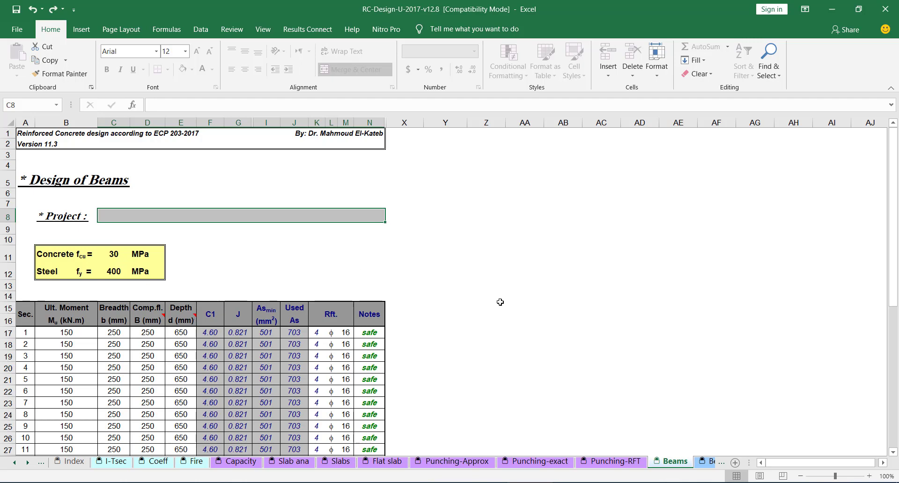
Step: Return to the Design of columns workbook and review the ultimate load formula and column table
key("alt+Tab")
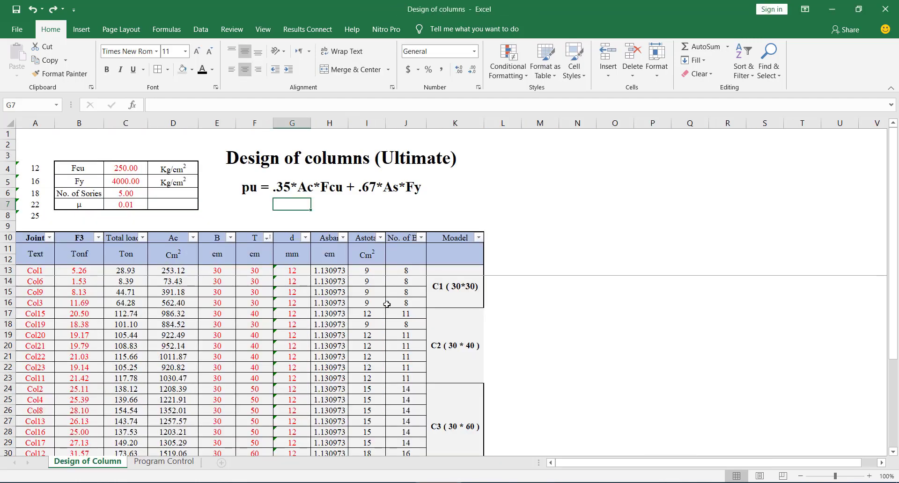
left_click(252, 209)
left_click(279, 204)
left_click(551, 289)
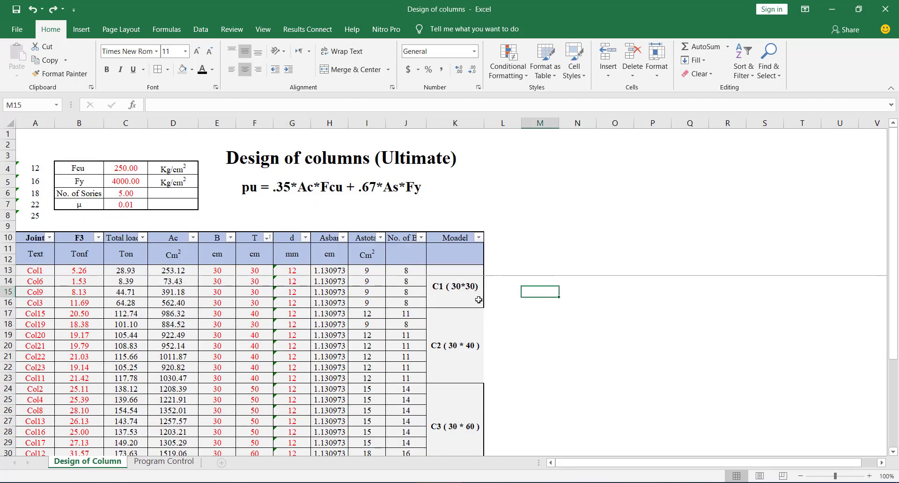
left_click(595, 305)
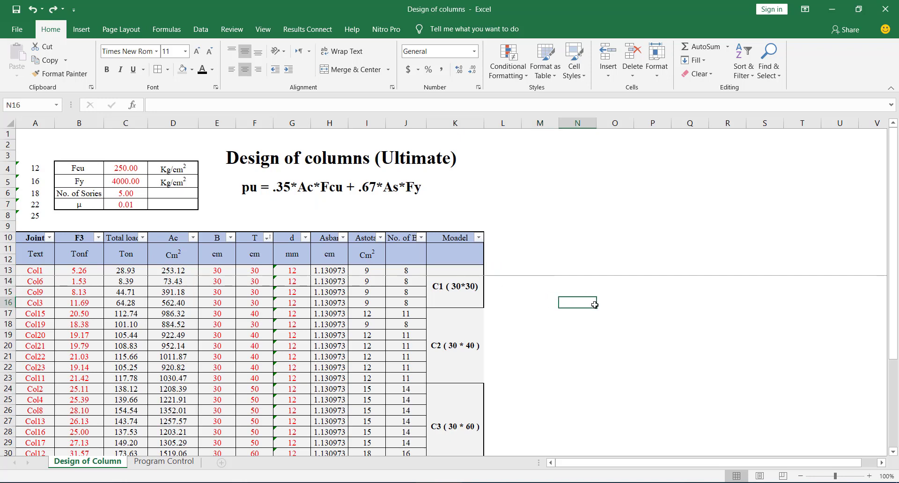
Step: Switch to the Reaction workbook and delete the M1, M2 and M3 columns from the Joint Reactions table
left_click(575, 482)
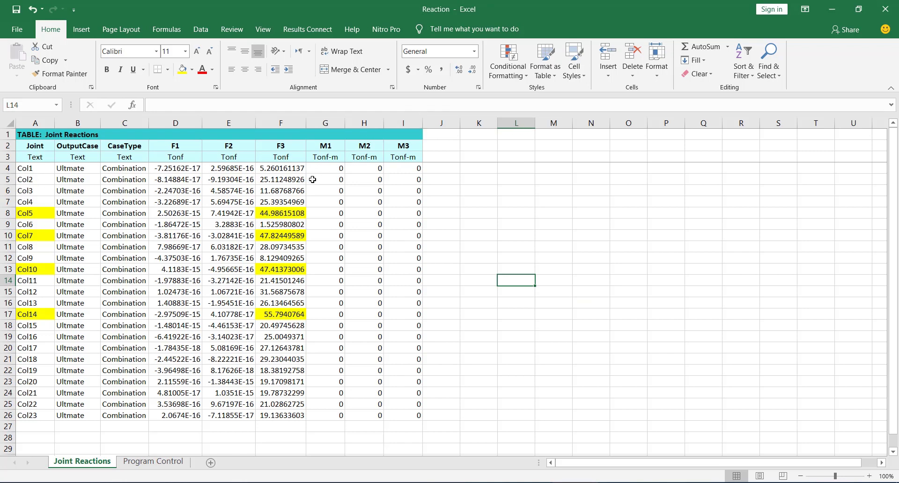
left_click_drag(296, 167, 274, 417)
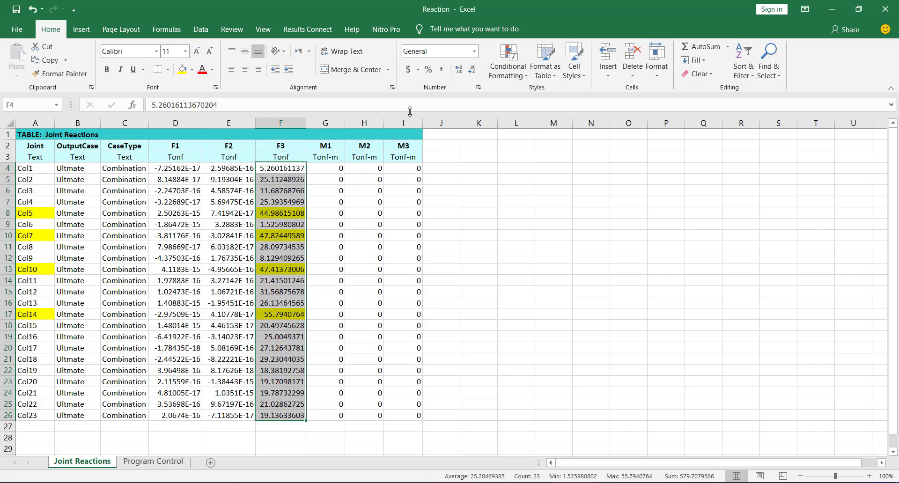
left_click(437, 155)
left_click_drag(404, 118, 327, 121)
right_click(339, 163)
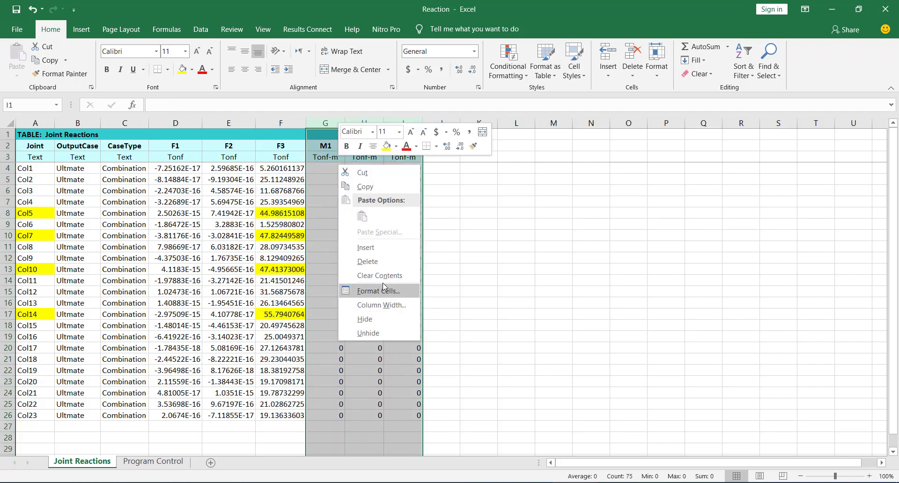
left_click(368, 262)
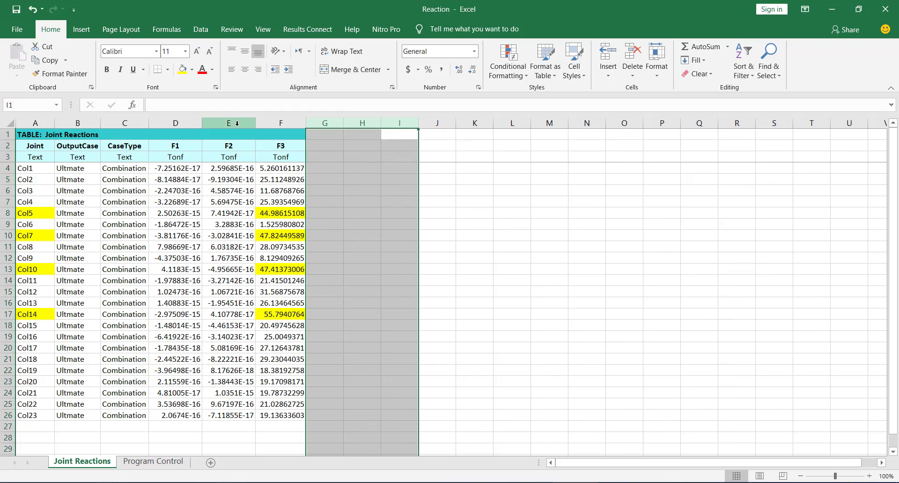
Step: Delete the OutputCase, CaseType, F1 and F2 columns from the Joint Reactions table
left_click_drag(228, 123, 91, 190)
right_click(91, 193)
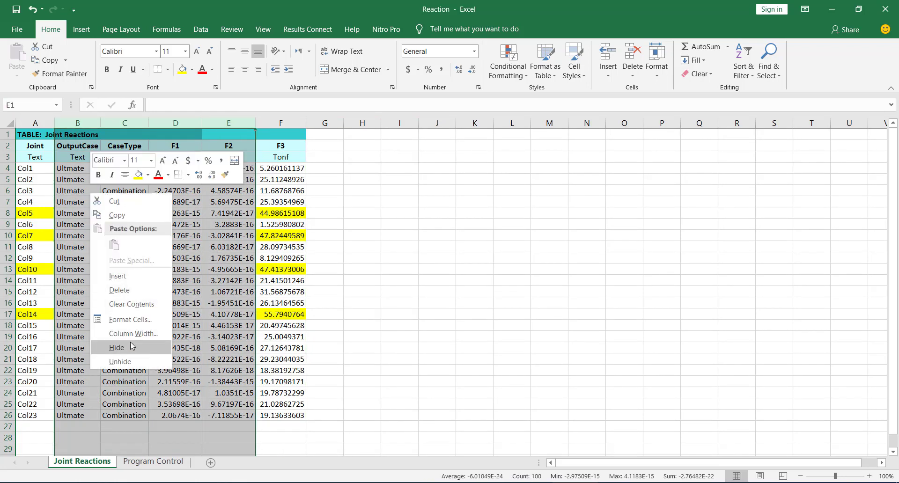
left_click(132, 291)
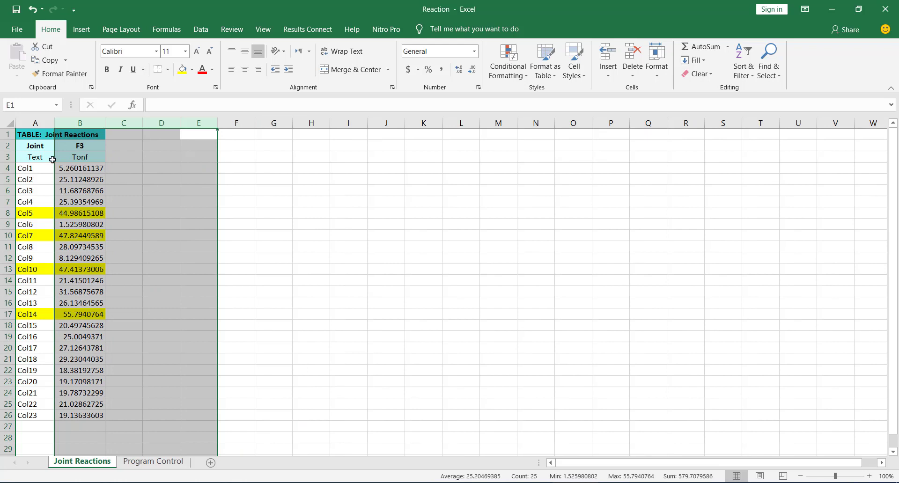
Step: Copy the joint names and F3 values of Col1 to Col23 (A4:B26) and return to the Design of columns workbook
left_click_drag(29, 169, 77, 414)
key("ctrl+c")
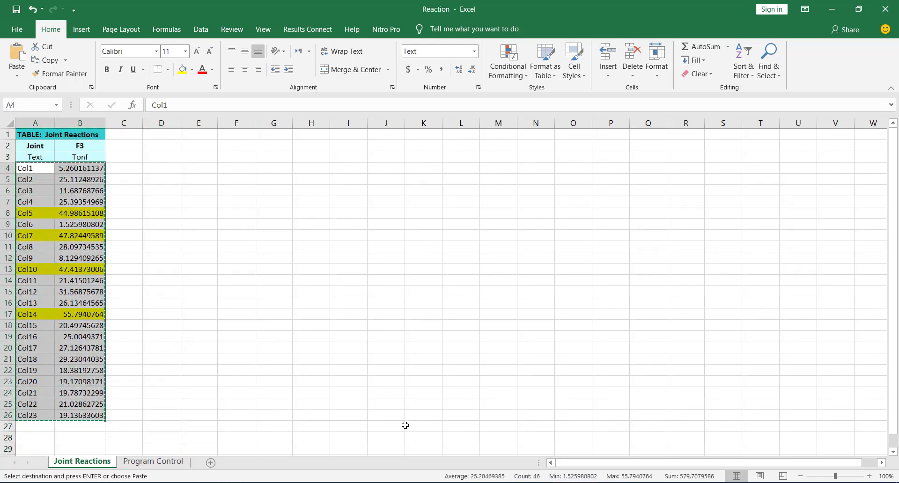
key("alt+Tab")
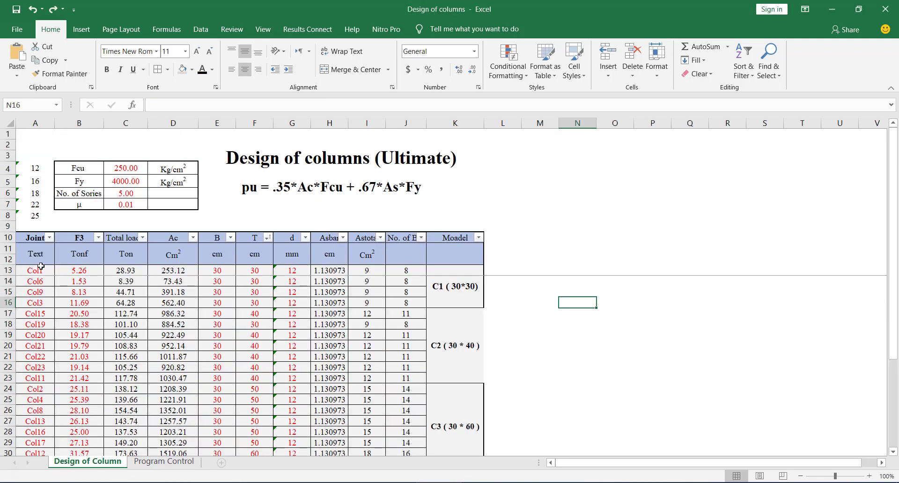
Step: Paste the copied joint names and F3 values into the column design table starting at A13
left_click(41, 270)
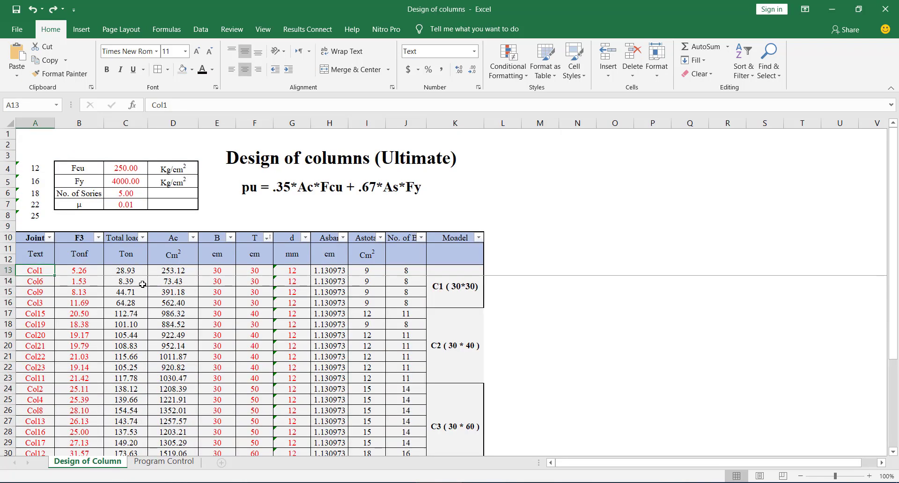
key("ctrl+v")
scroll(139, 282, "down", 5)
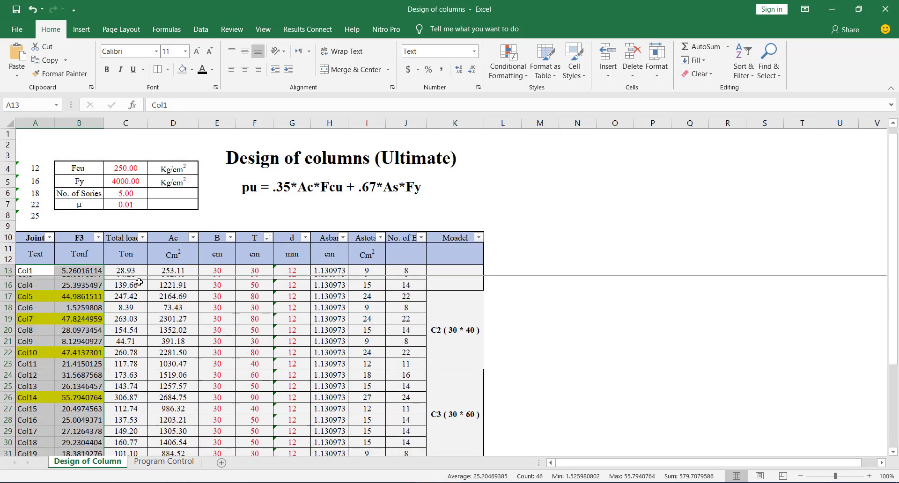
scroll(91, 358, "up", 5)
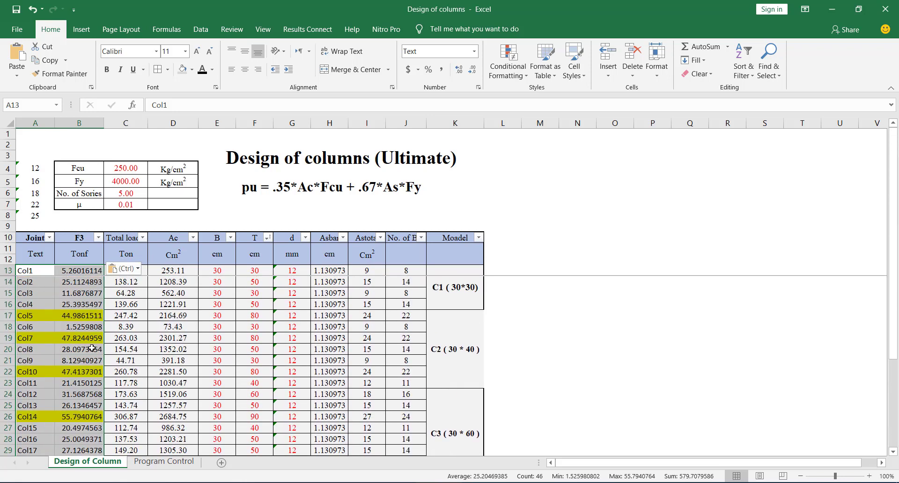
Step: Examine the pasted joint names and F3 loads alongside the B and T dimensions in the column table
left_click(196, 300)
left_click(215, 263)
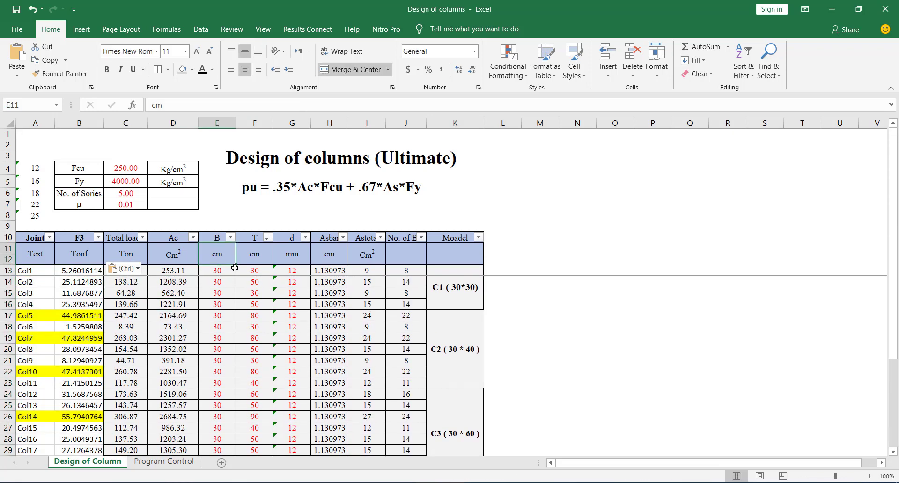
left_click(234, 270)
left_click(245, 273)
left_click(242, 294)
left_click(222, 301)
left_click(79, 312)
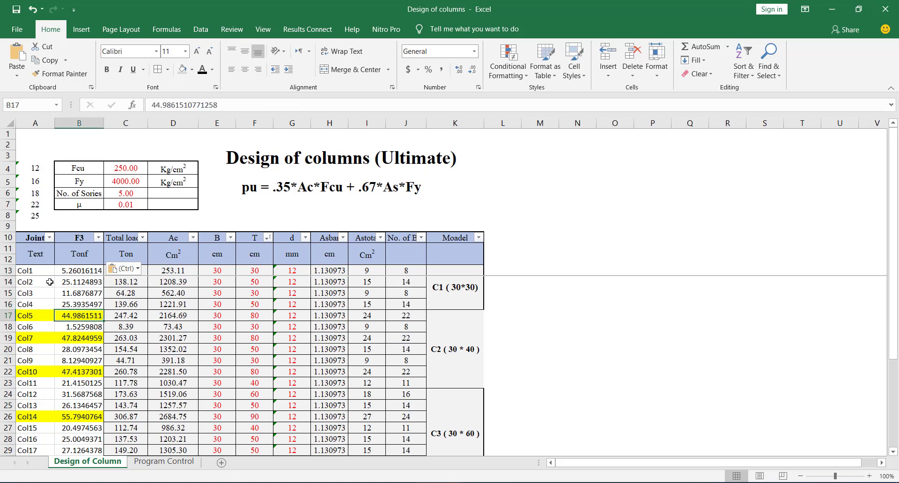
left_click(43, 273)
left_click(503, 293)
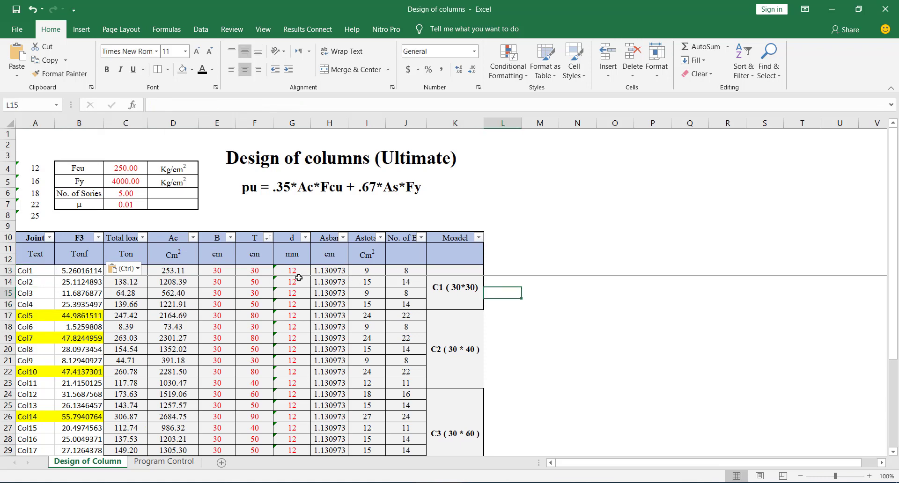
Step: Try to sort the column design table by T from smallest to largest and check the T cells
left_click(267, 273)
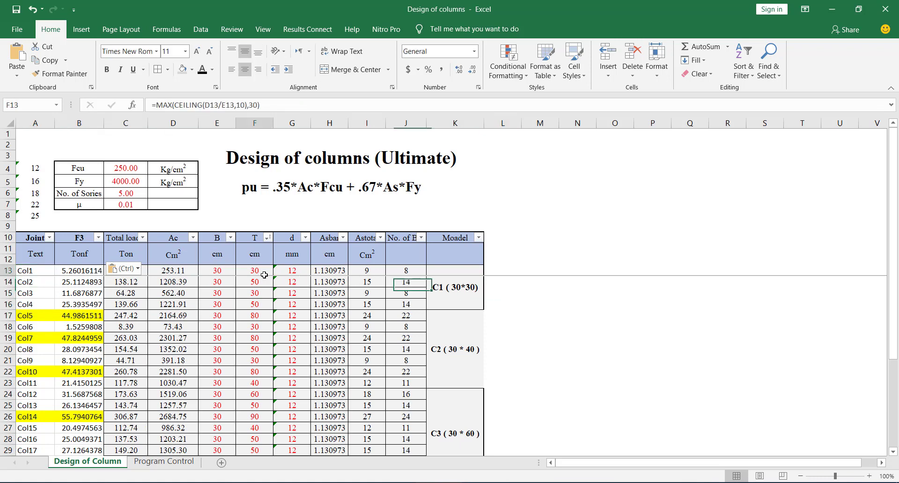
left_click(268, 238)
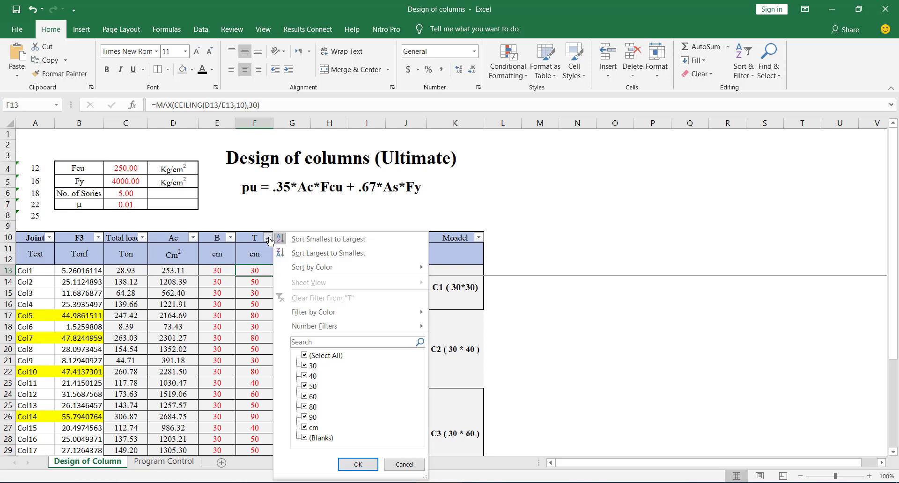
left_click(322, 242)
left_click(679, 279)
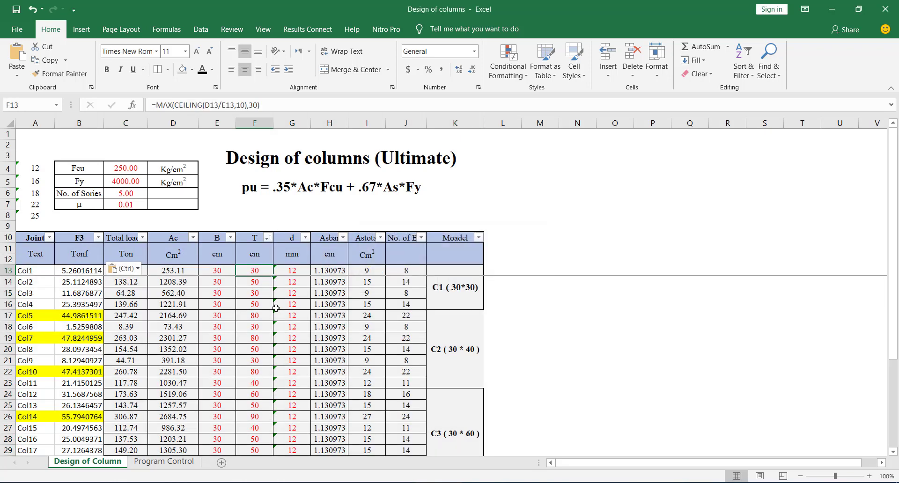
left_click(269, 305)
left_click(253, 279)
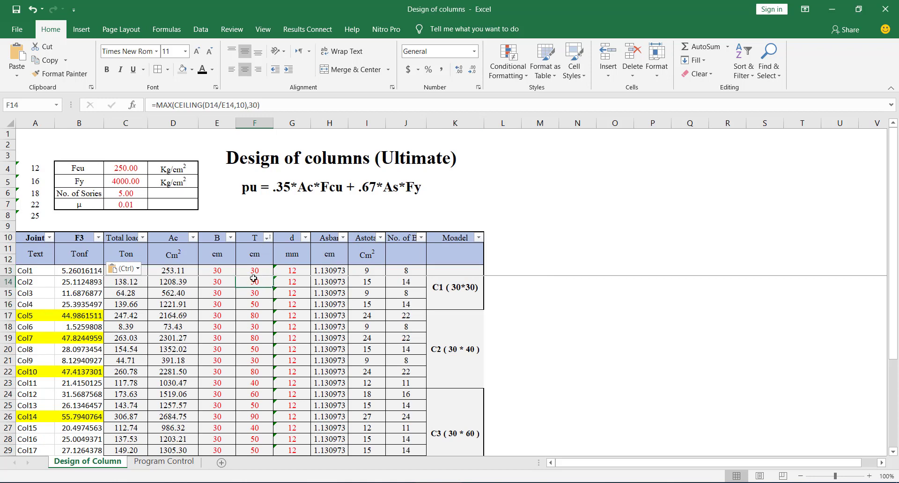
left_click(254, 274)
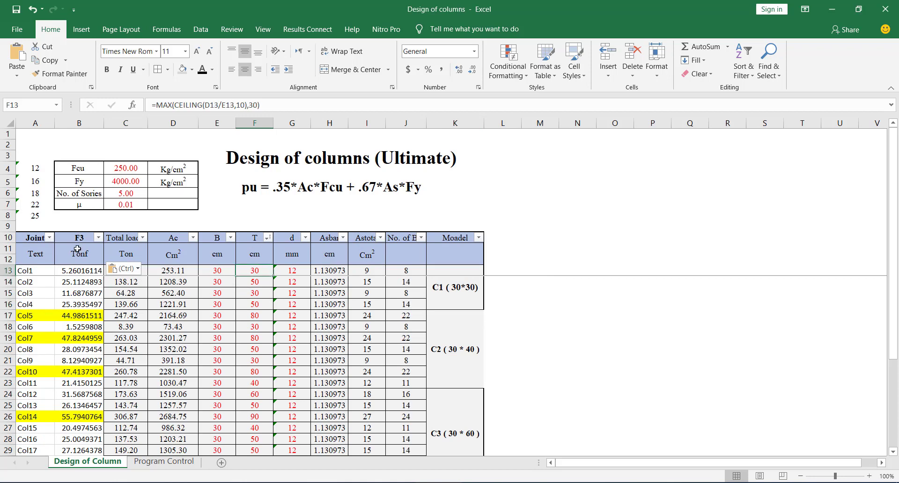
Step: Copy the column design table from Joint to No. of Bar (A10:J35) and switch to the Program Control sheet
left_click_drag(29, 241, 411, 439)
key("ctrl+c")
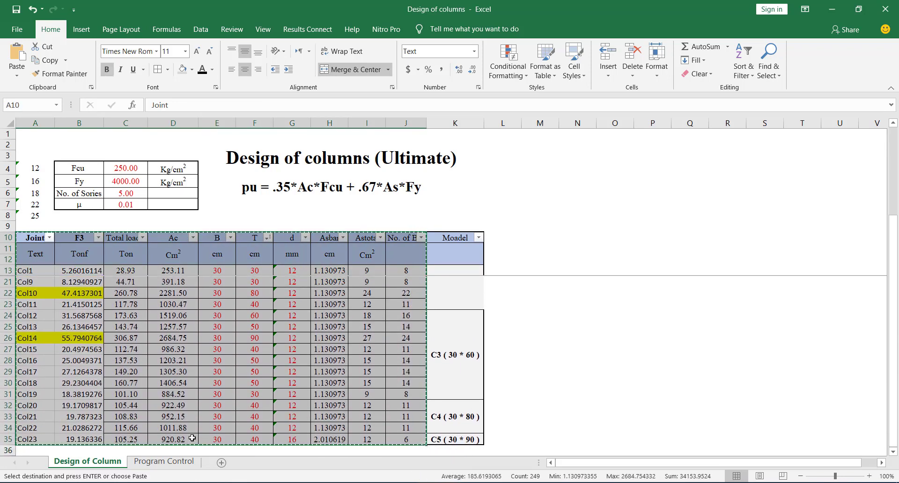
left_click(164, 461)
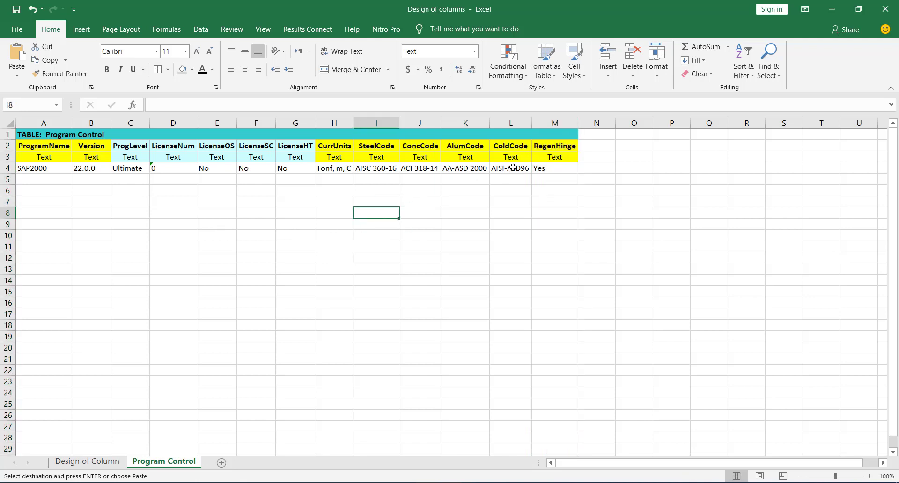
Step: Clear the contents of the Program Control table in A1:N14
left_click_drag(597, 135, 11, 279)
key("ctrl+v")
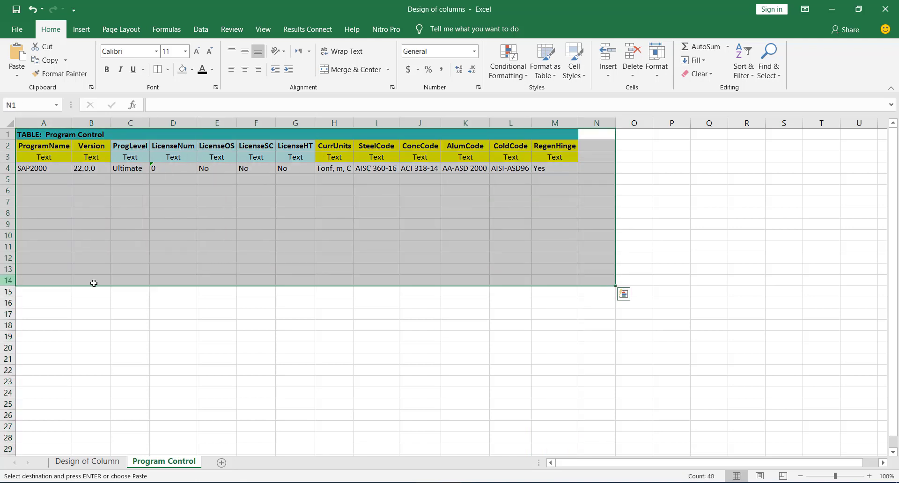
key("Delete")
left_click(239, 237)
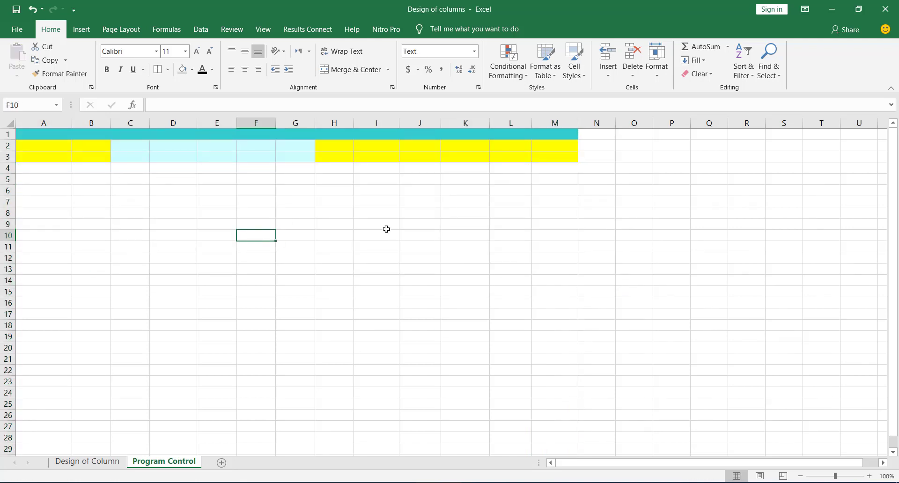
Step: Remove the fill colours from A1:N4 by painting the format of the blank cells G6:J13 onto it
left_click_drag(602, 131, 357, 190)
left_click(305, 239)
left_click_drag(420, 190, 295, 271)
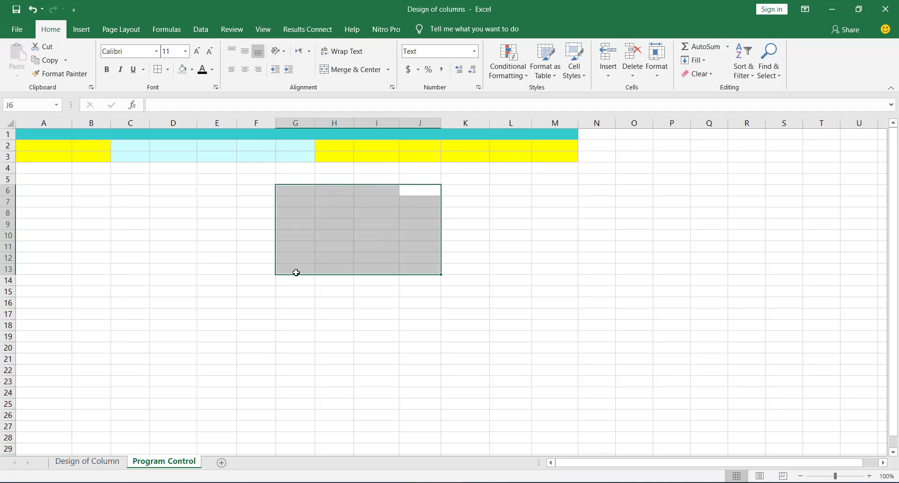
left_click(41, 74)
mouse_move(599, 134)
left_mouse_down()
mouse_move(364, 164)
mouse_move(8, 172)
left_mouse_up()
left_click(291, 268)
left_click(191, 210)
left_click(142, 171)
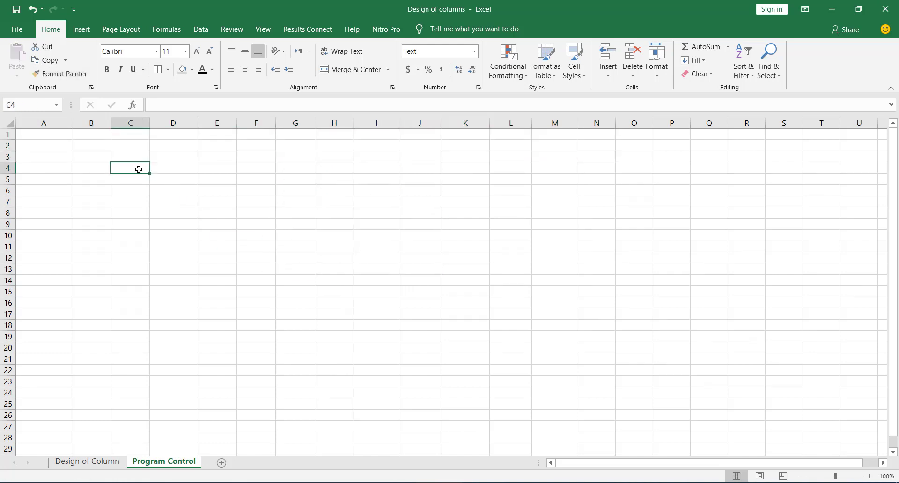
Step: Copy the column design table A10:J35 again and paste only its values at C4 of the Program Control sheet
right_click(138, 169)
key("Escape")
left_click(93, 464)
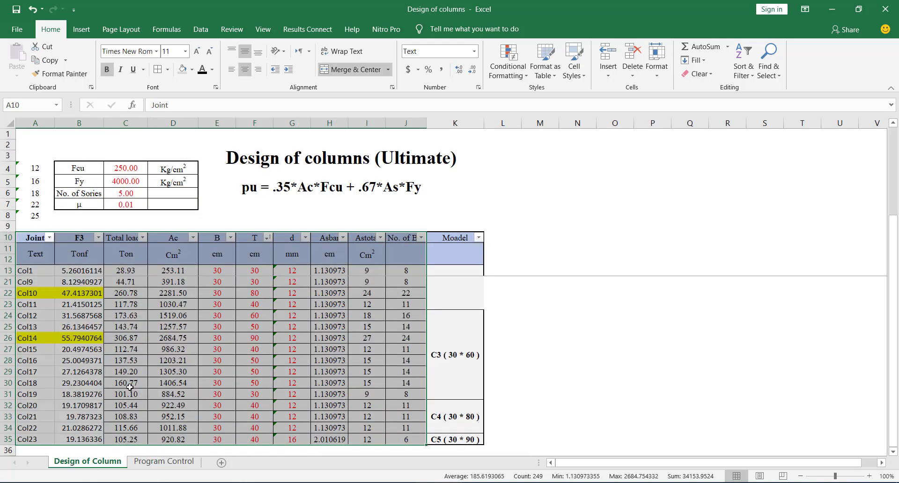
key("ctrl+c")
left_click(163, 462)
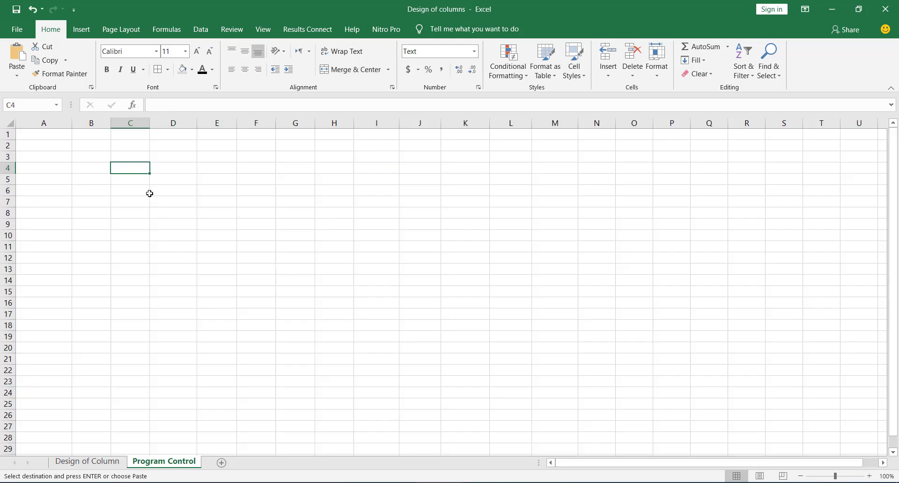
right_click(141, 171)
left_click(176, 224)
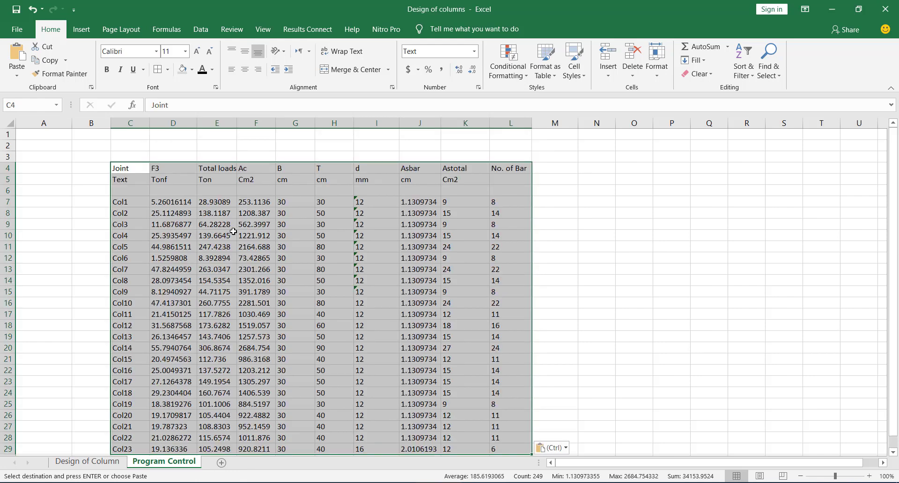
Step: Add filters to the header rows C4:L5 of the pasted table
left_click(178, 207)
left_click_drag(127, 168, 503, 180)
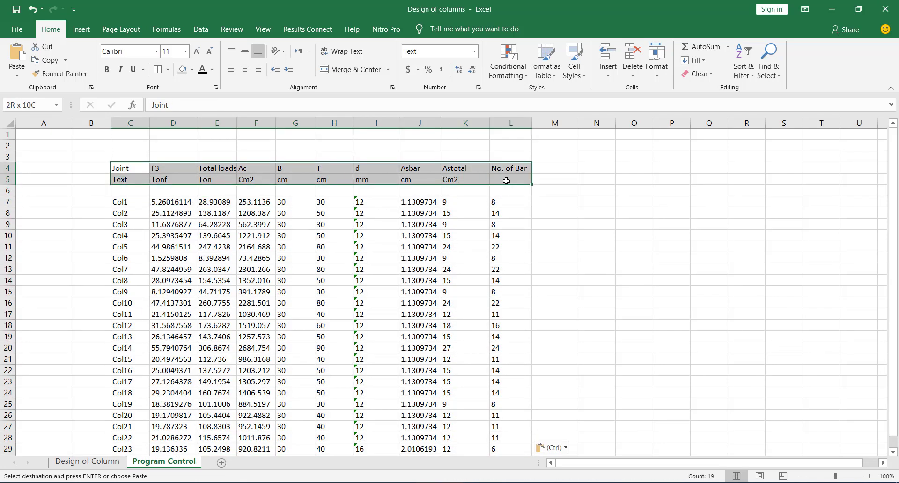
left_click(744, 61)
left_click(759, 131)
left_click(540, 200)
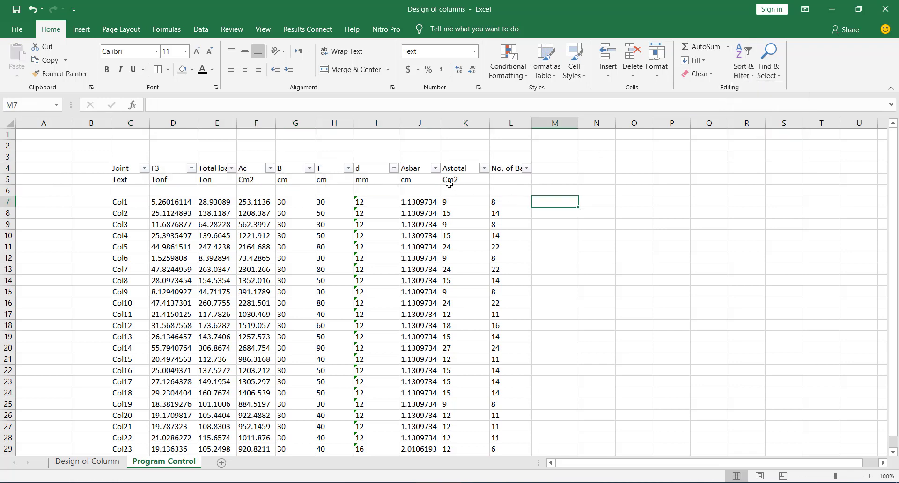
Step: Try to sort the pasted table by the T column from A to Z
left_click(348, 168)
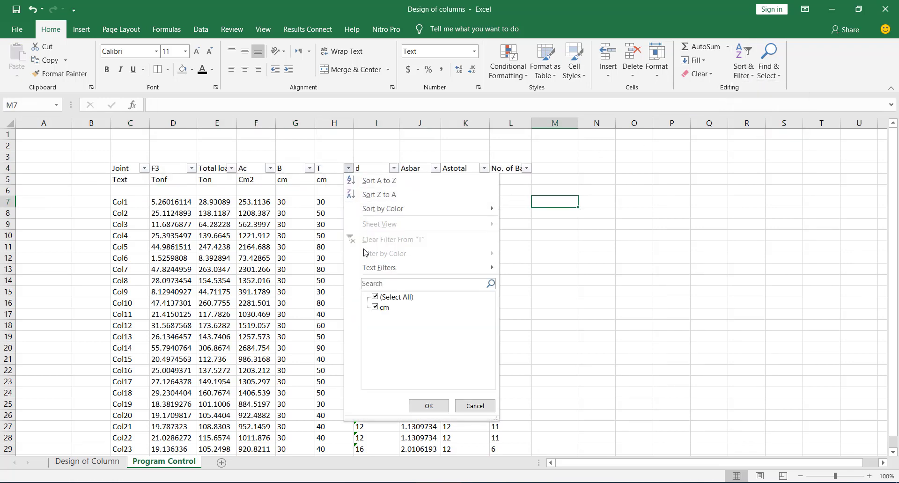
left_click(383, 183)
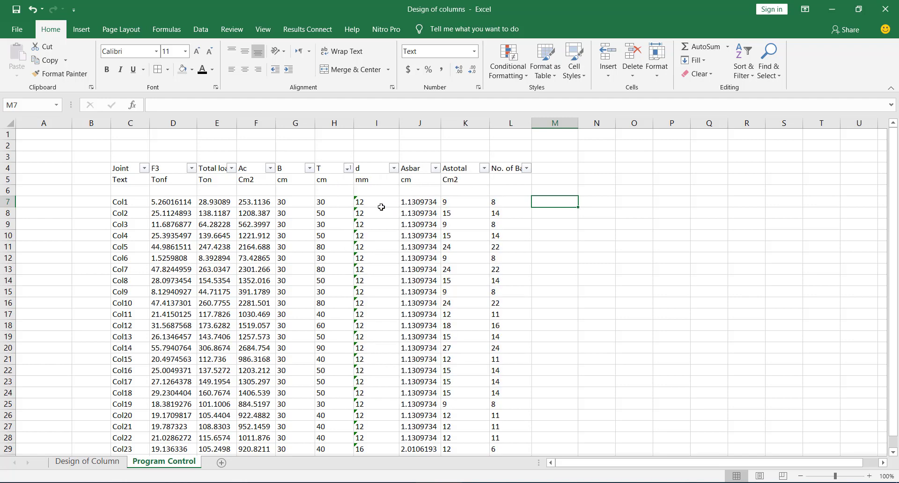
left_click(334, 190)
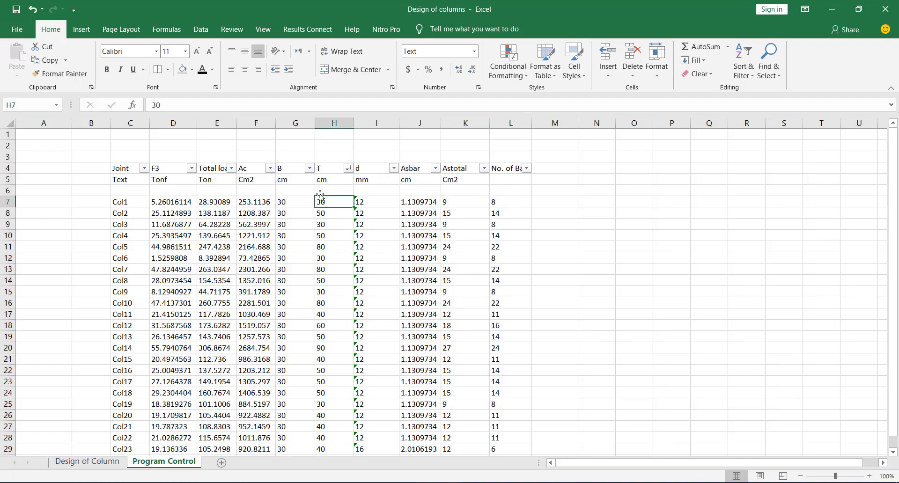
Step: Remove the filters from the header rows C4:L5 and apply them again
left_click_drag(124, 169, 518, 181)
left_click(744, 65)
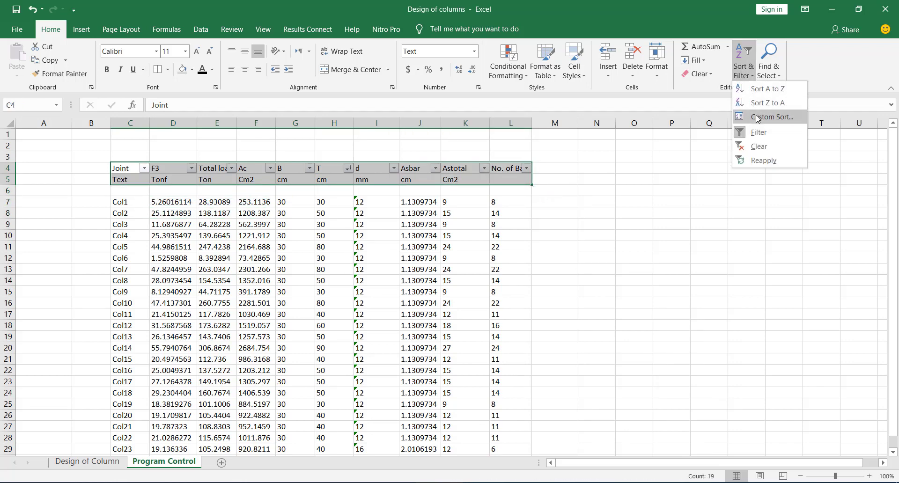
left_click(768, 136)
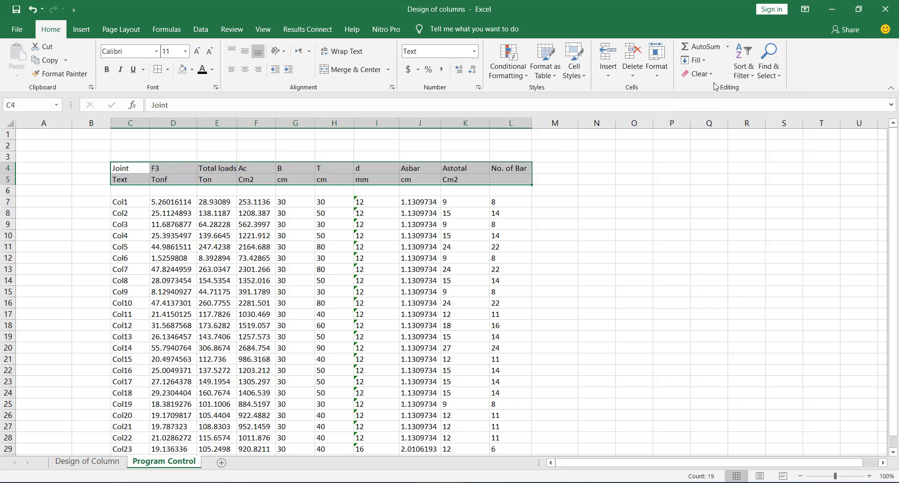
left_click(744, 66)
left_click(758, 133)
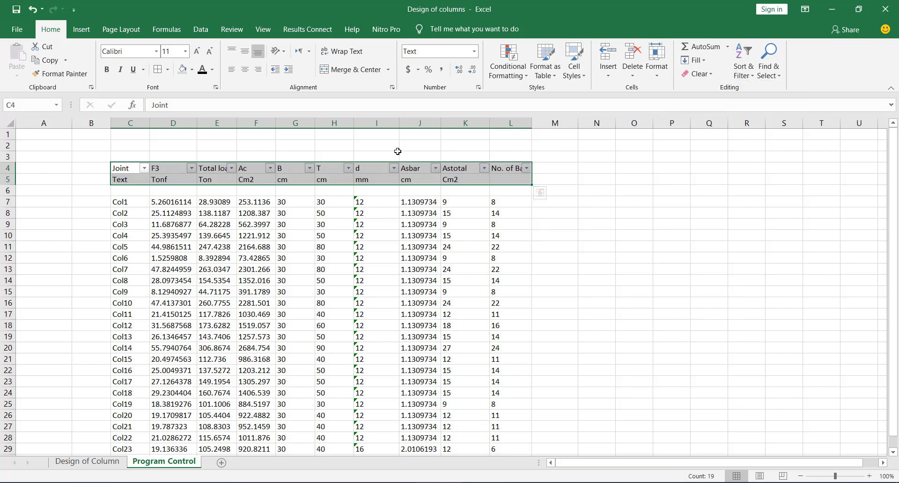
Step: Retry the A to Z sort on the T column with the reapplied filters
left_click(375, 202)
left_click(349, 169)
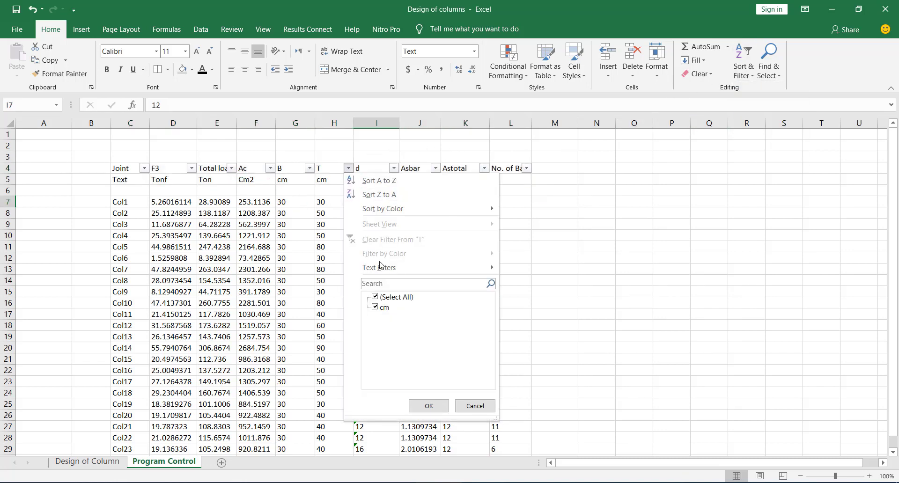
left_click(372, 181)
left_click(393, 243)
left_click(279, 214)
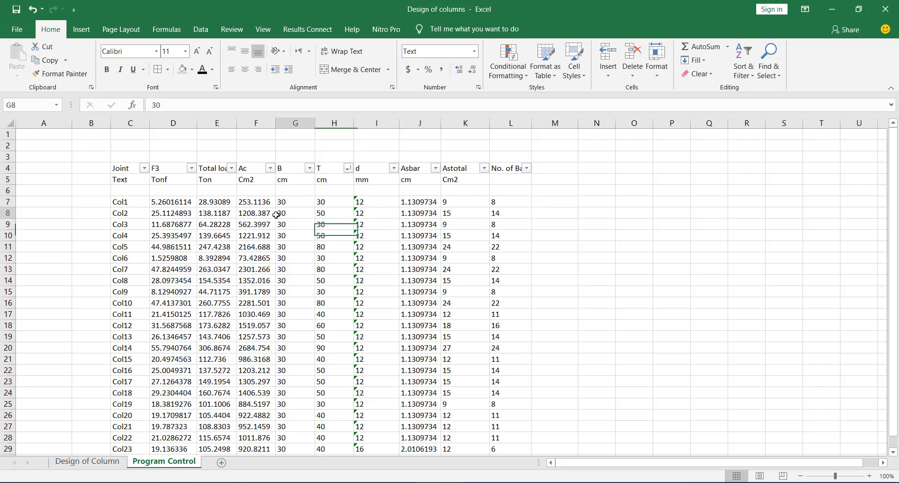
Step: Undo the sorting, the filters, the pasted table and the fill removal on the Program Control sheet
left_click(174, 205)
left_click(125, 213)
left_click(123, 168)
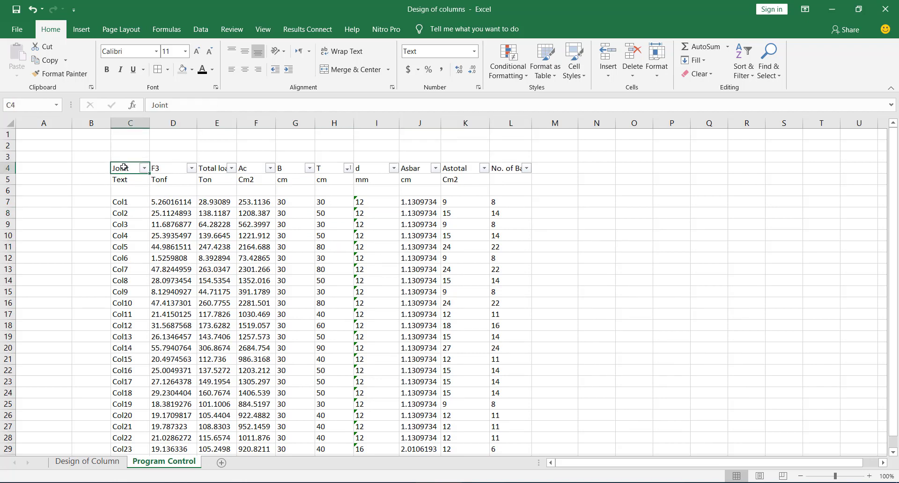
key("ctrl+shift+Right")
key("ctrl+c")
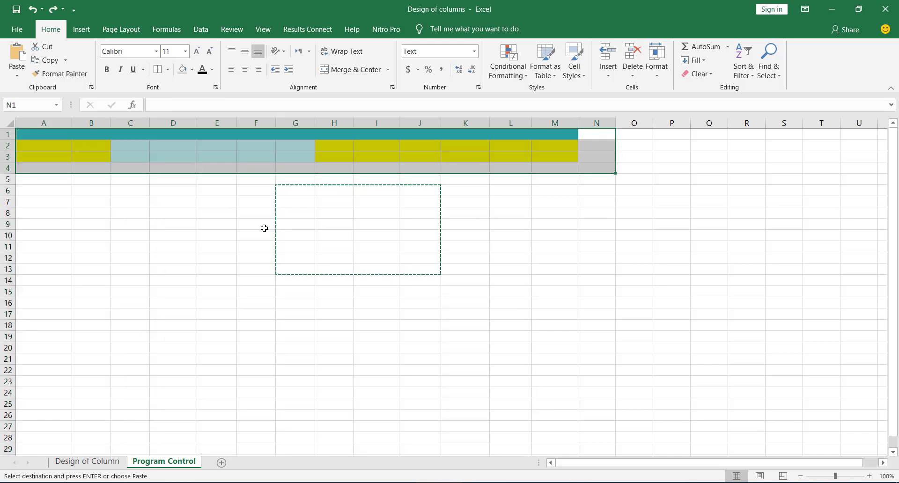
Step: Apply the formatting of the range A1:N4 to A1:O6 with Format Painter
left_click(60, 74)
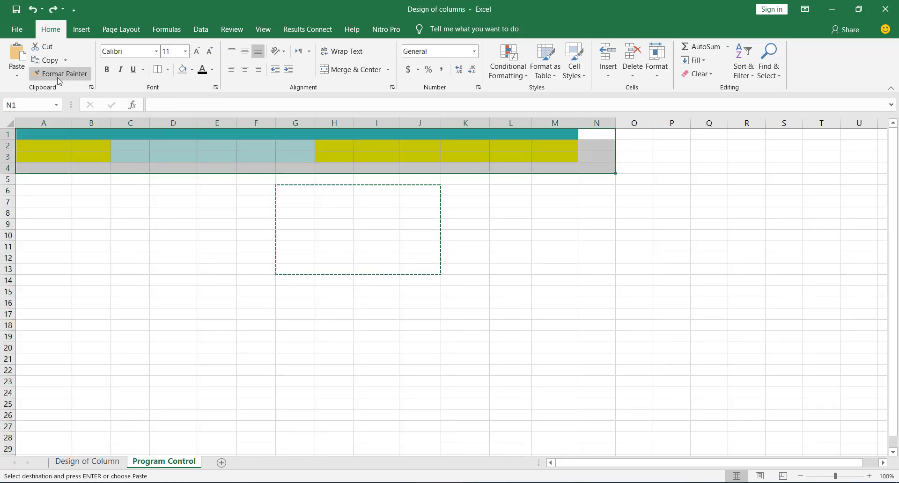
mouse_move(627, 134)
left_mouse_down()
mouse_move(373, 134)
mouse_move(48, 182)
mouse_move(52, 190)
left_mouse_up()
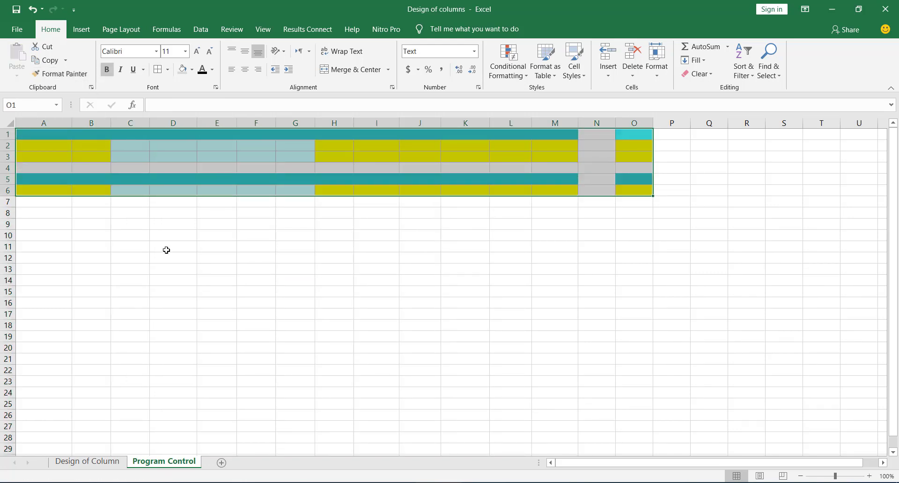
left_click(166, 249)
Step: Clear the coloured formatting from rows 1 to 6 by painting the format of a blank cell range over them
left_click(327, 287)
left_click_drag(375, 257, 255, 303)
left_click(60, 74)
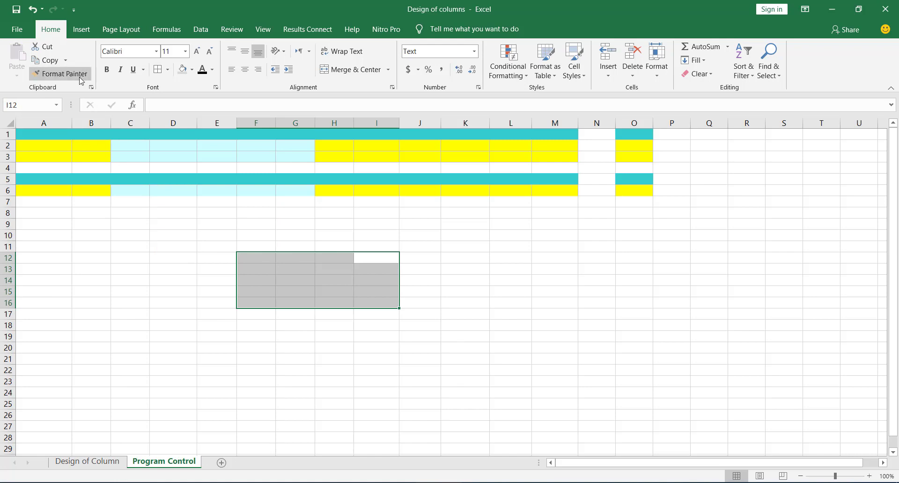
mouse_move(698, 134)
left_mouse_down()
mouse_move(120, 237)
mouse_move(40, 226)
mouse_move(41, 234)
left_mouse_up()
left_click(217, 291)
Step: Copy the complete column design table A10:K35, including the Moadel column, from the Design of Column sheet
left_click(102, 463)
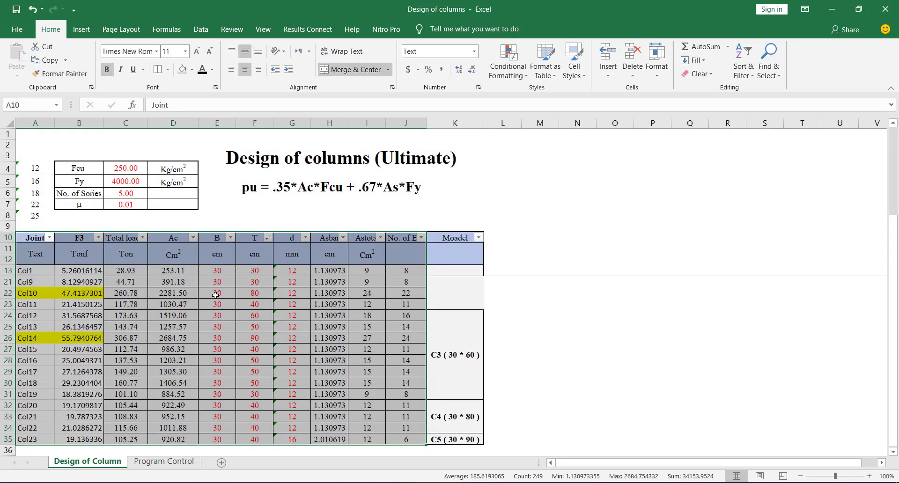
scroll(257, 286, "down", 1)
scroll(107, 373, "up", 4)
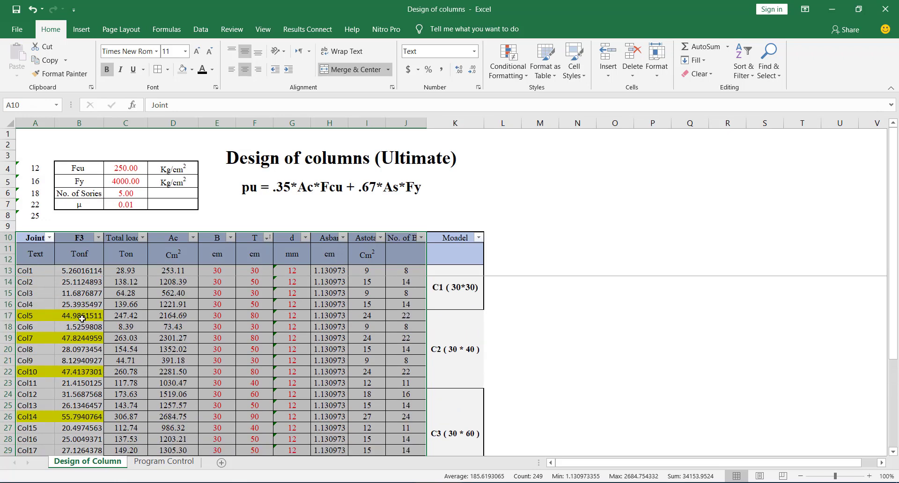
left_click(122, 293)
left_click_drag(32, 233, 470, 442)
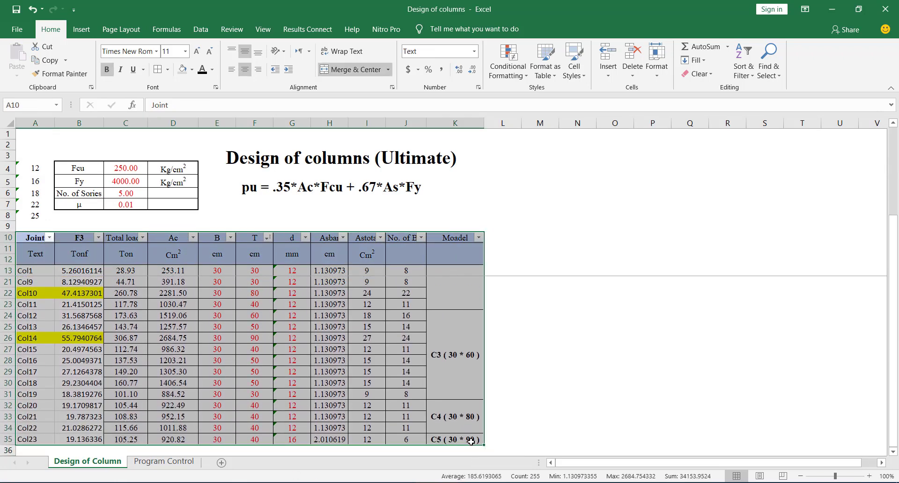
key("ctrl+c")
Step: Paste the copied table as values at cell C5 of the Program Control sheet
left_click(190, 462)
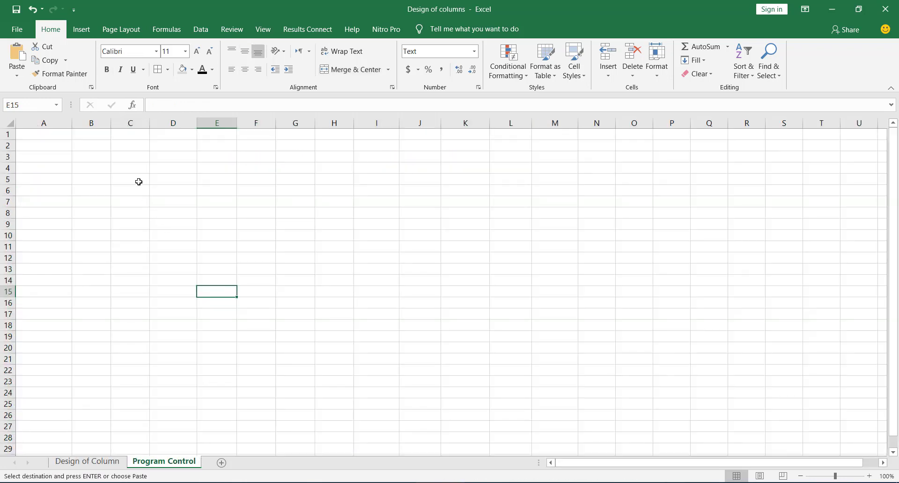
left_click(135, 180)
right_click(135, 177)
left_click(159, 228)
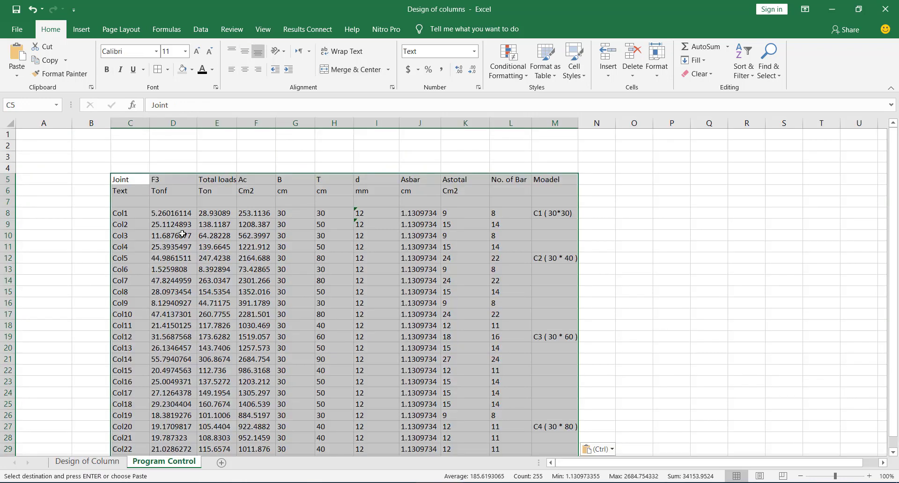
left_click(217, 247)
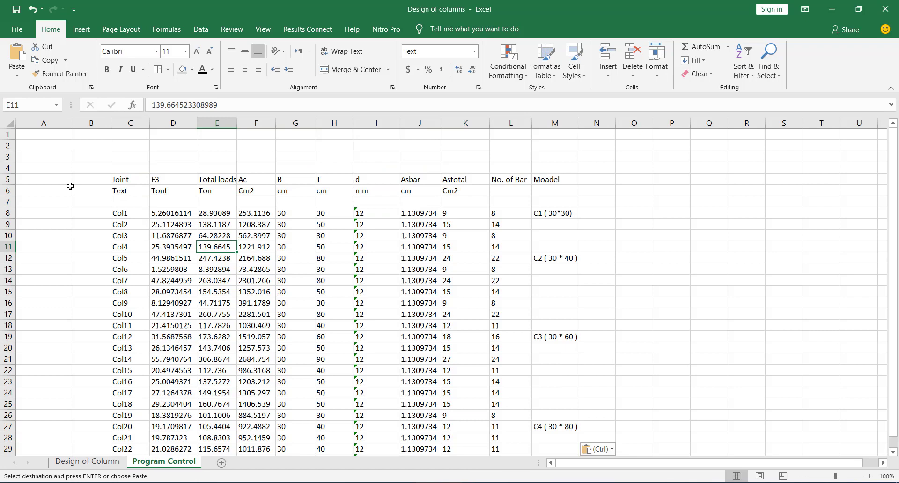
Step: Delete the empty row 7 between the table's header rows and the Col1 record
left_click(7, 201)
right_click(7, 202)
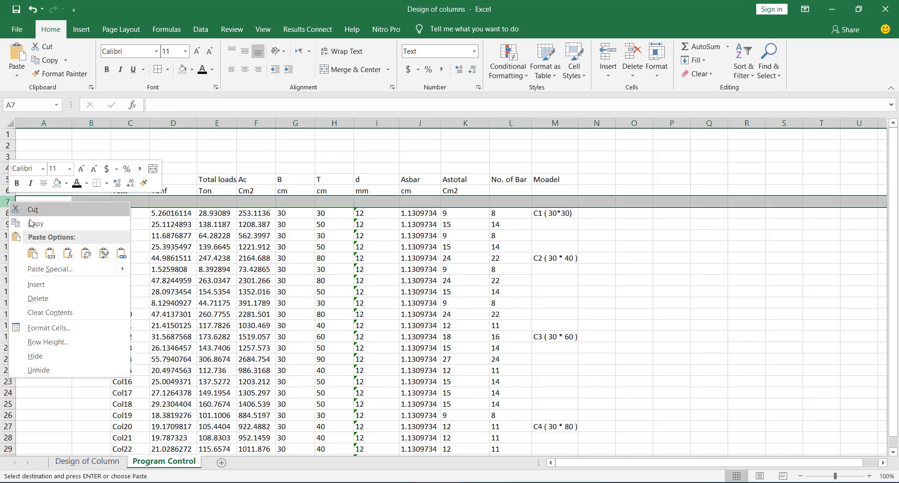
left_click(47, 298)
left_click(173, 236)
Step: Add filters to the header rows C5:M6 and sort the table by T from smallest to largest
left_click_drag(123, 179, 564, 187)
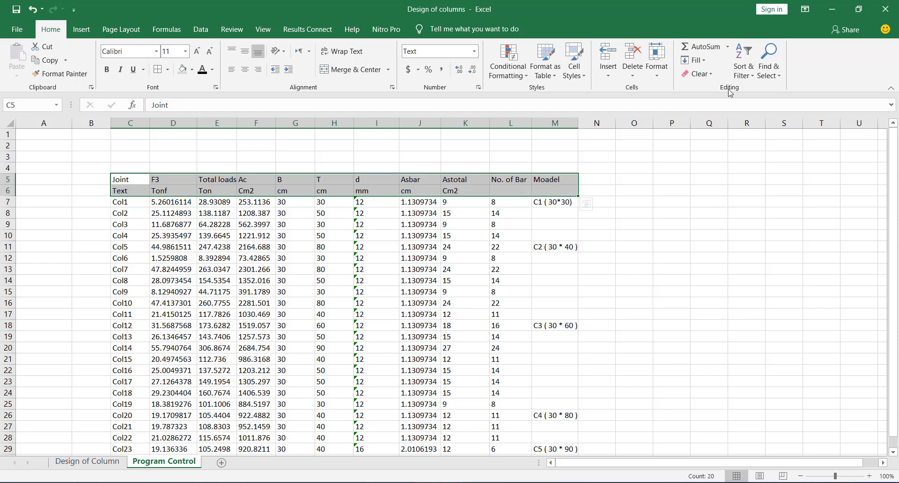
left_click(743, 70)
left_click(766, 129)
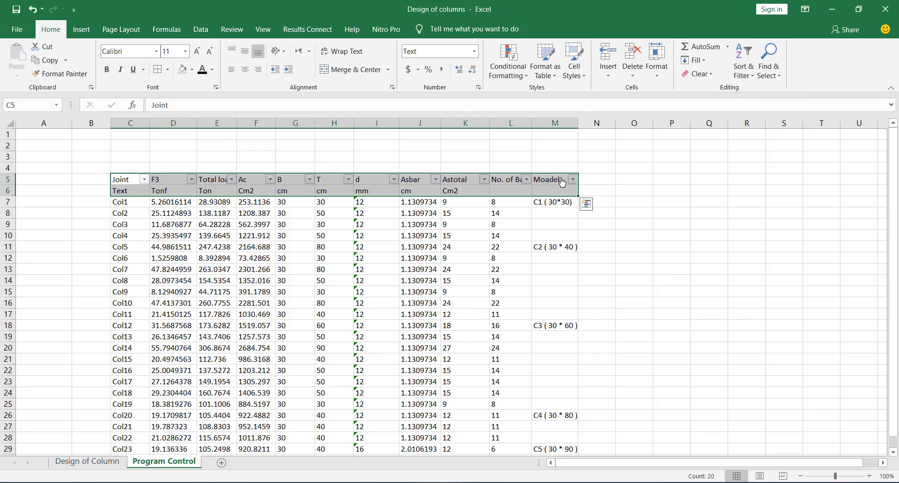
left_click(348, 179)
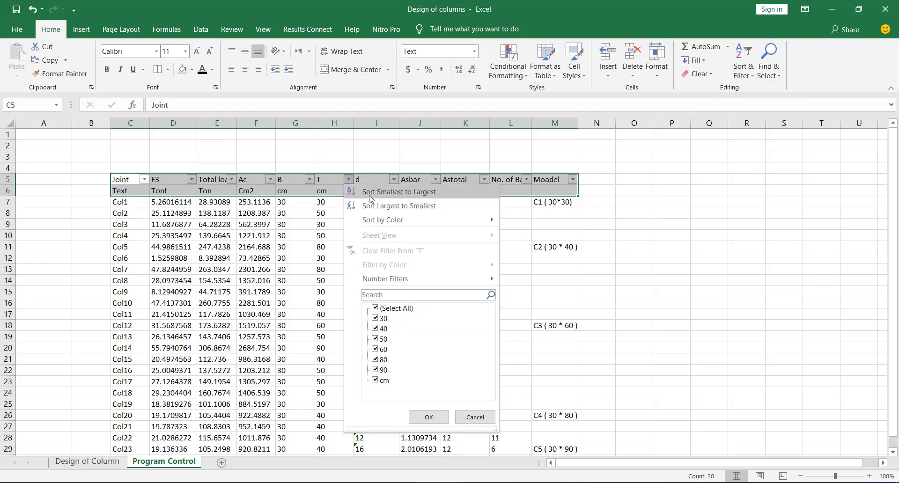
left_click(384, 193)
left_click(372, 261)
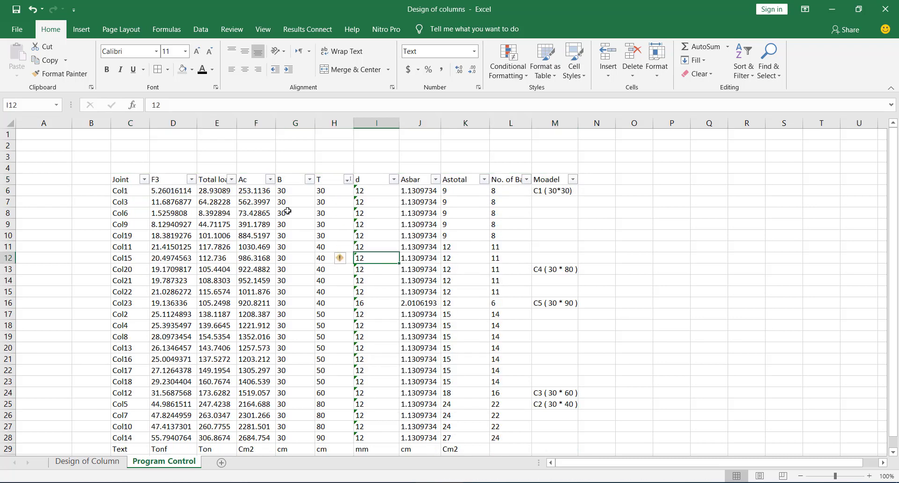
Step: Fill the rows with T values of 30 and 40, C6:M16, with light grey
left_click_drag(327, 194, 114, 303)
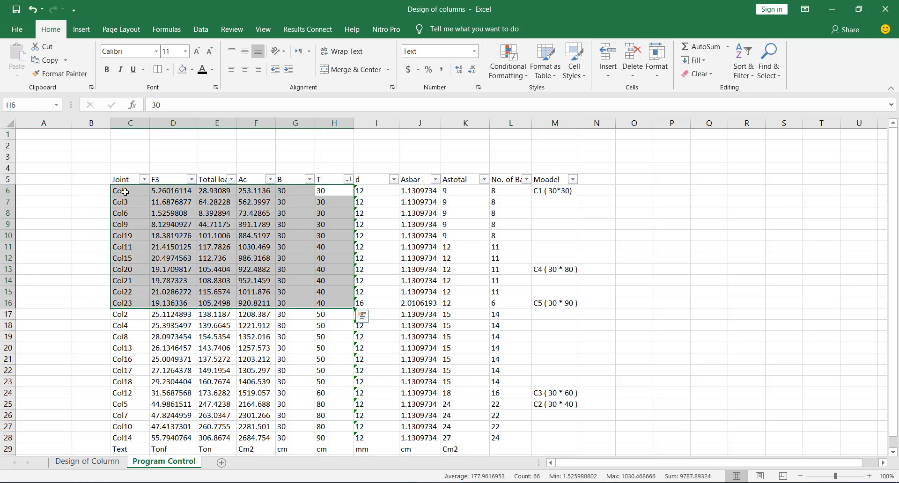
mouse_move(125, 191)
left_mouse_down()
mouse_move(133, 291)
mouse_move(435, 328)
mouse_move(511, 297)
mouse_move(555, 307)
left_mouse_up()
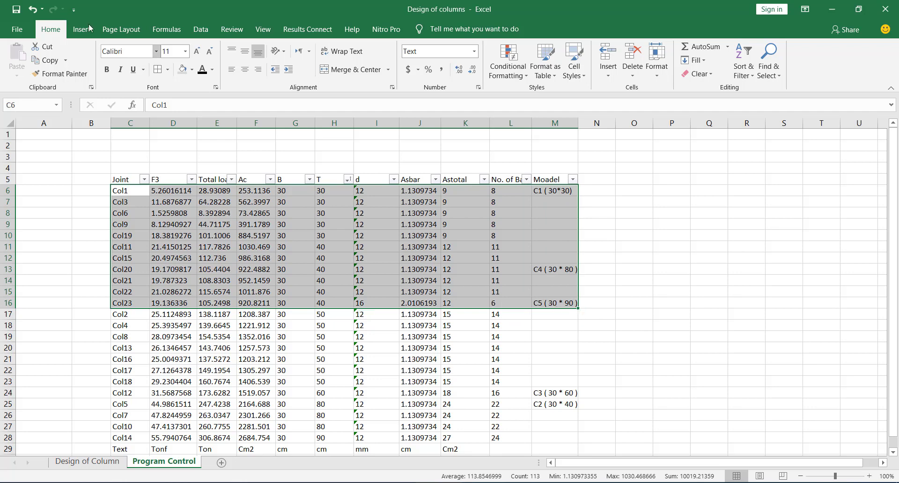
left_click(183, 69)
left_click(295, 337)
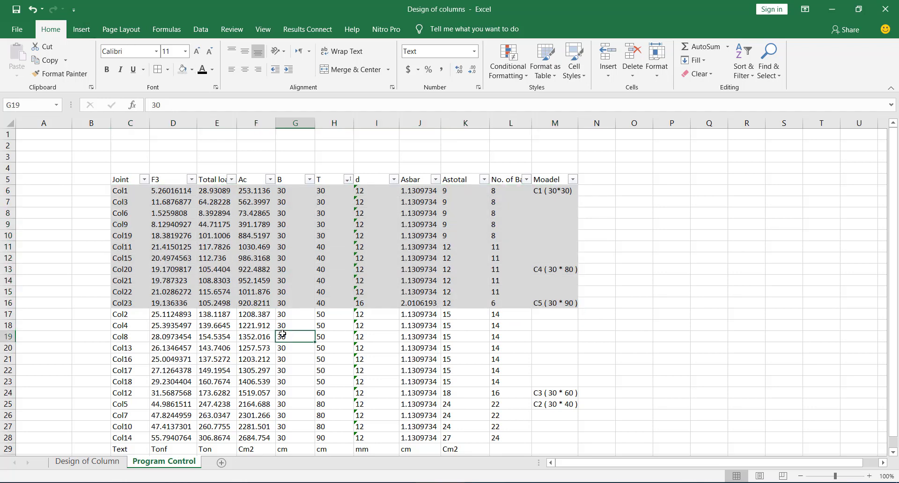
Step: Fill the rows with a T value of 50, C17:M23, with yellow
scroll(229, 268, "down", 2)
left_click_drag(117, 247, 562, 312)
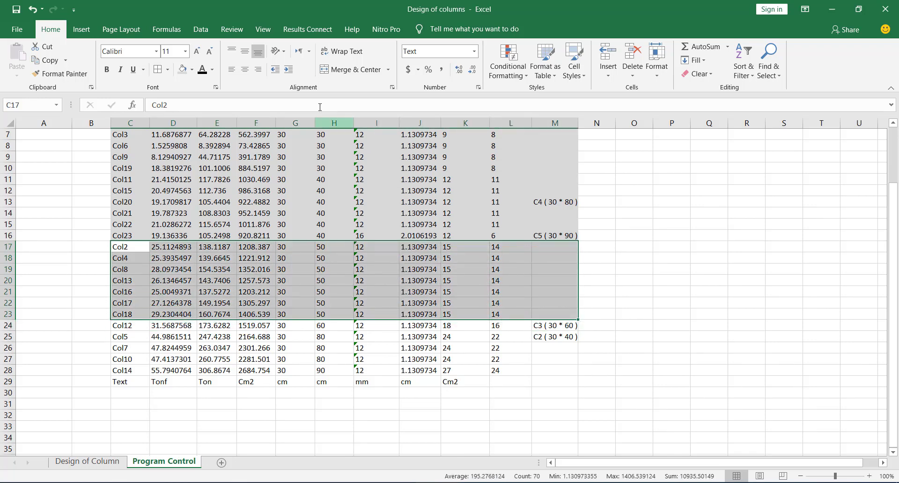
left_click(192, 72)
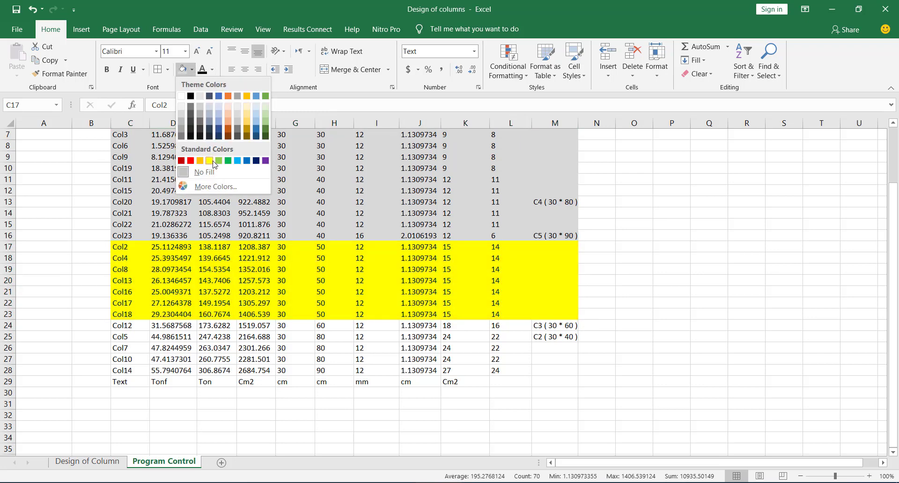
left_click(210, 161)
Step: Fill the rows with a T value of 80, C25:M27, with light green
left_click_drag(120, 323, 345, 327)
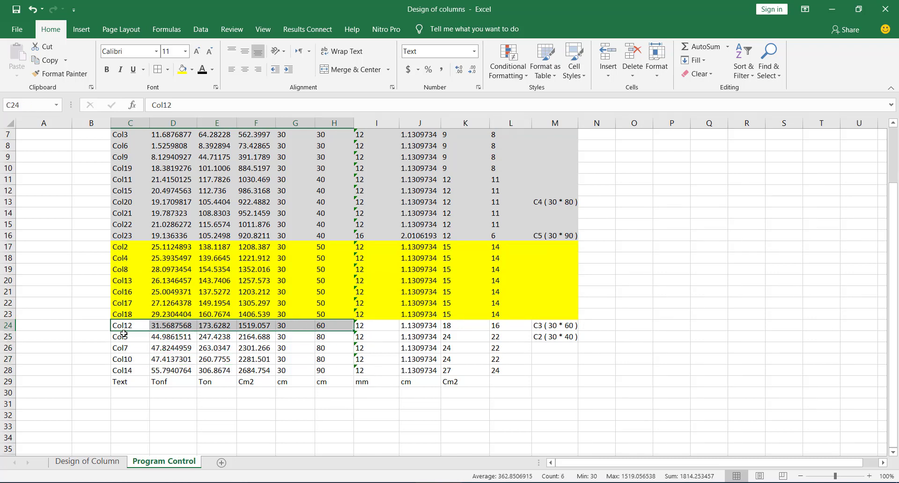
left_click_drag(125, 340, 574, 363)
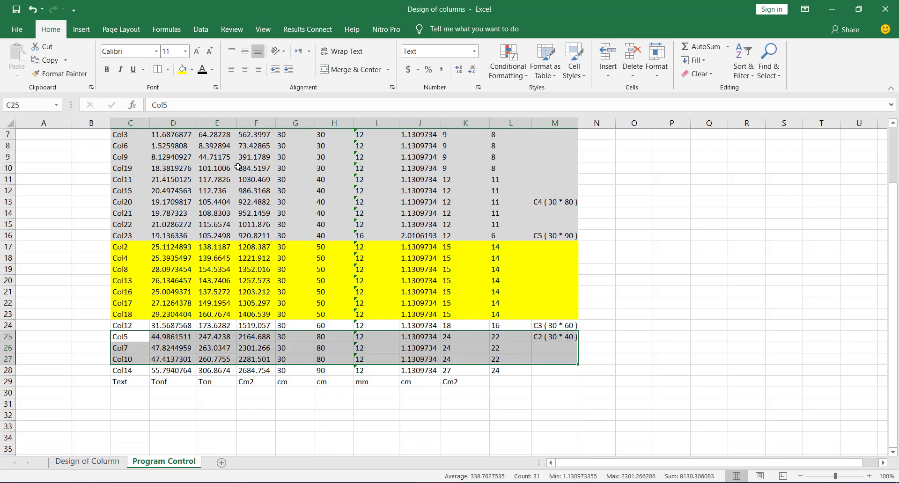
left_click(191, 70)
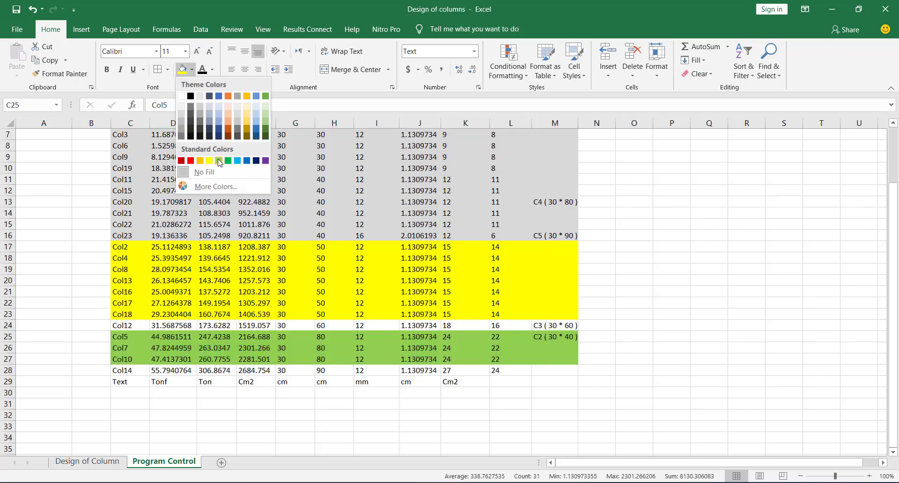
left_click(219, 161)
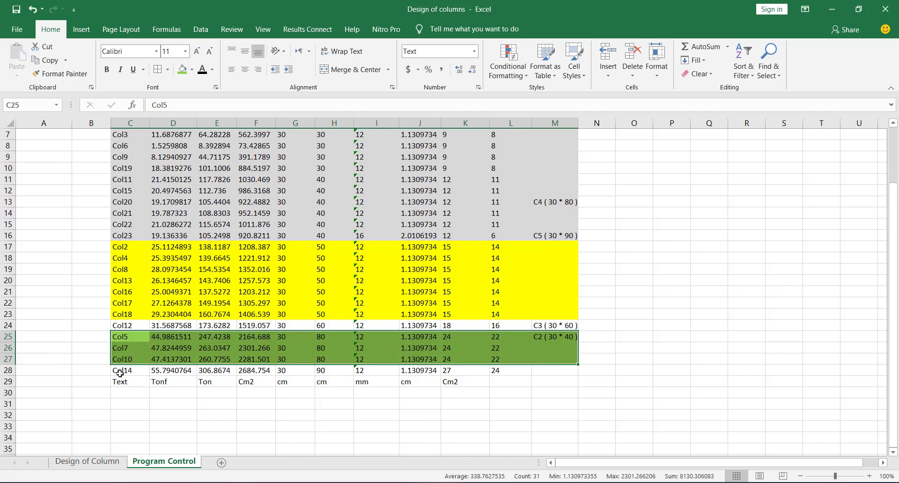
Step: Fill the Col14 row with a T value of 90, C28:M28, with light blue
left_click_drag(128, 371, 548, 370)
left_click(191, 69)
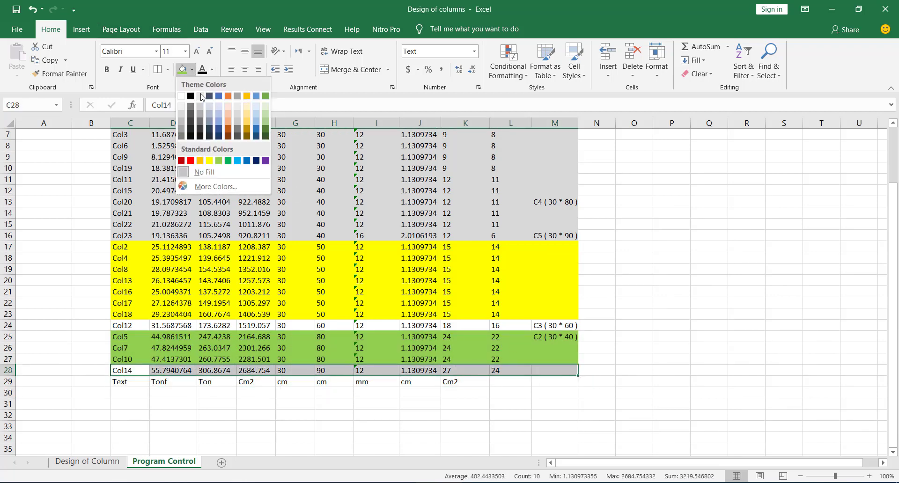
left_click(217, 117)
left_click(342, 386)
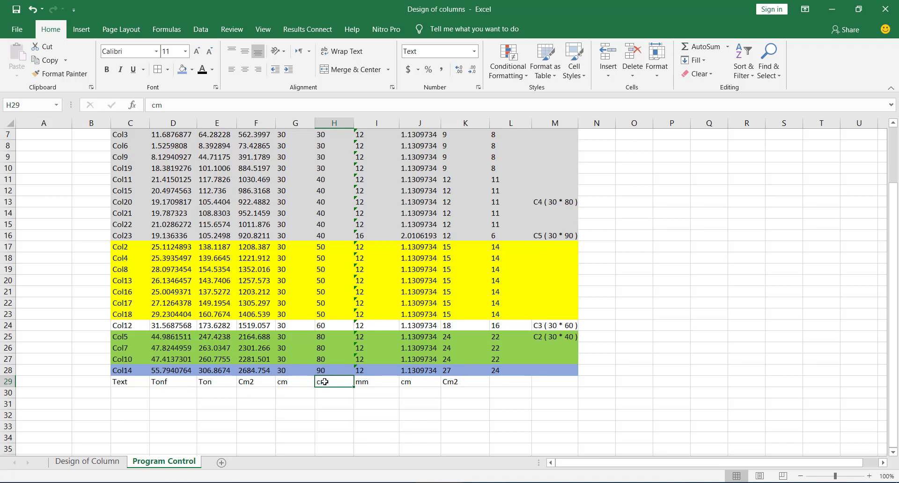
left_click(300, 394)
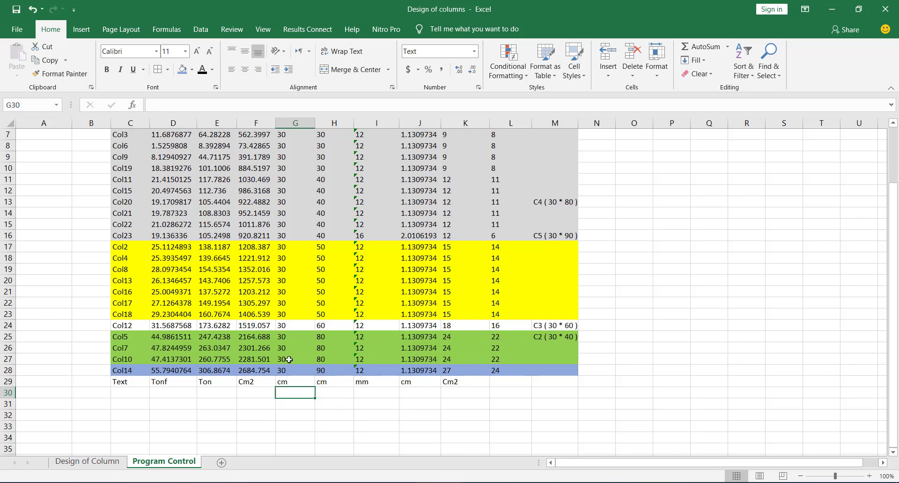
Step: Clear the leftover units row below the sorted table, range C29:N30
left_click_drag(140, 329, 570, 328)
left_click(597, 358)
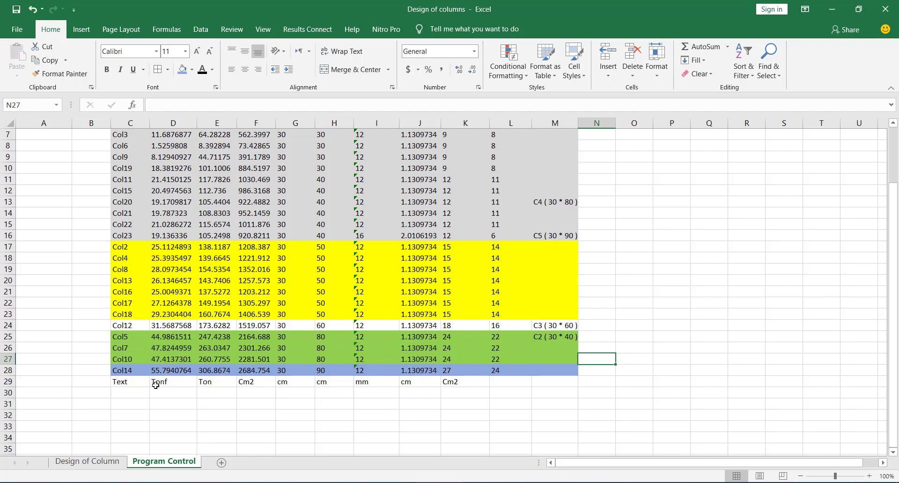
left_click_drag(135, 380, 611, 396)
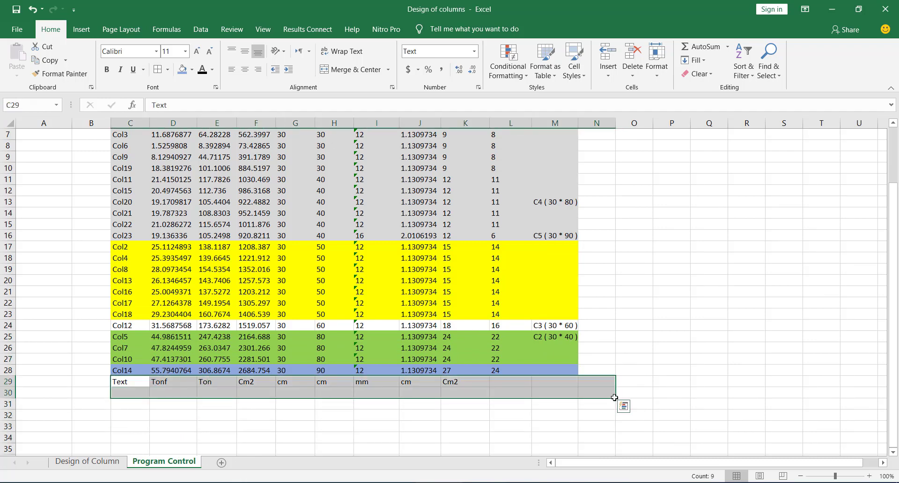
key("Delete")
Step: Merge the Moadel cells M25:M27 of the green group into one cell
left_click(564, 334)
scroll(563, 333, "up", 1)
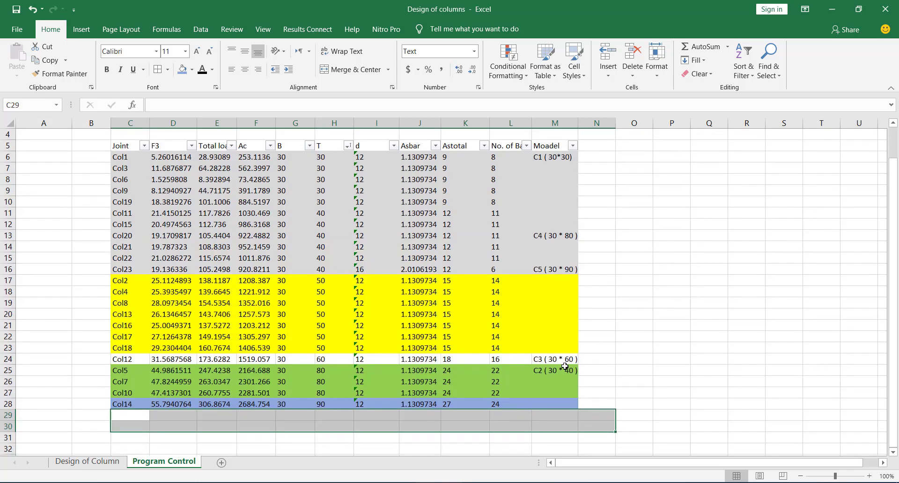
left_click_drag(562, 371, 560, 390)
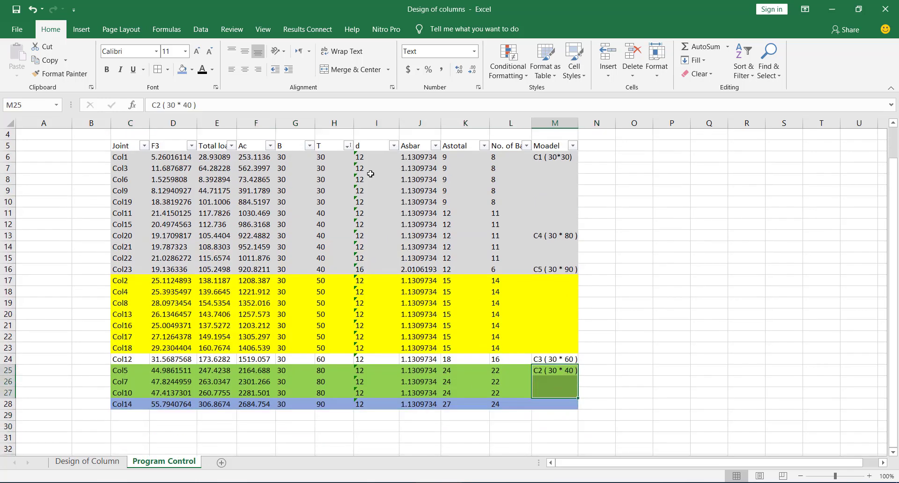
left_click(344, 69)
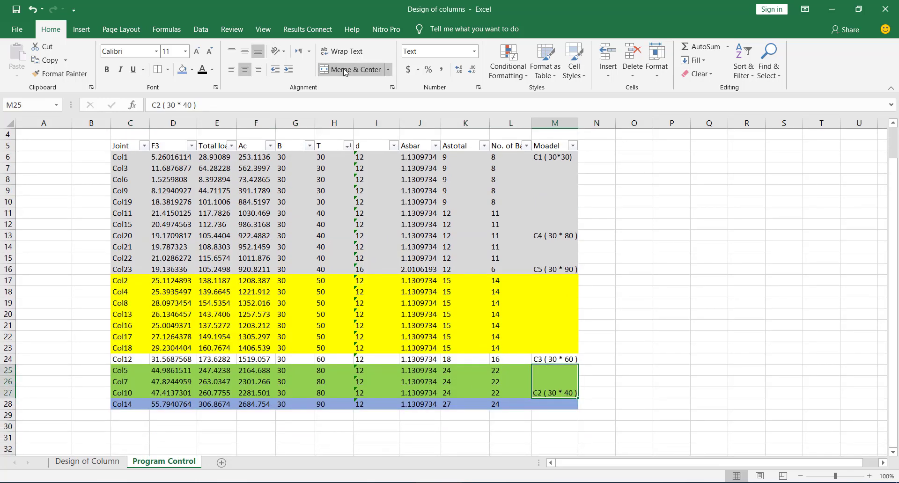
left_click(344, 72)
left_click(344, 72)
Step: Centre all cells of the sheet vertically and horizontally and make their text bold
left_click(8, 123)
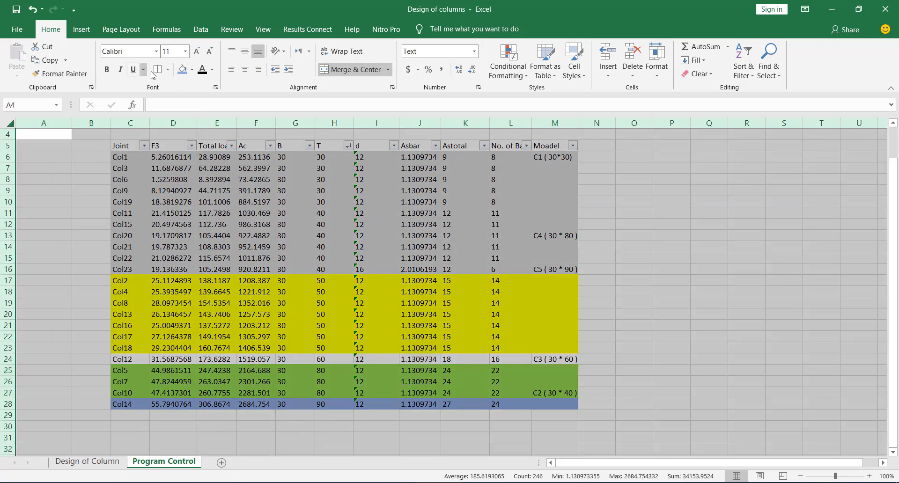
left_click(248, 51)
left_click(244, 69)
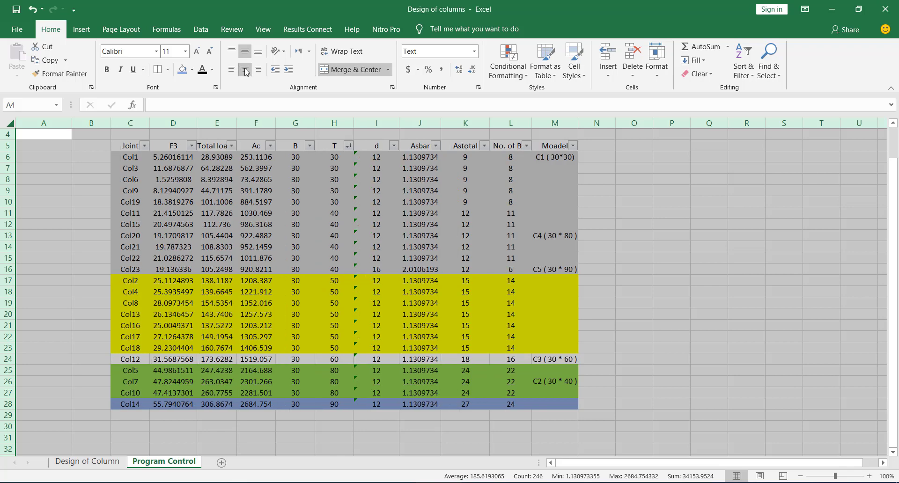
left_click(107, 69)
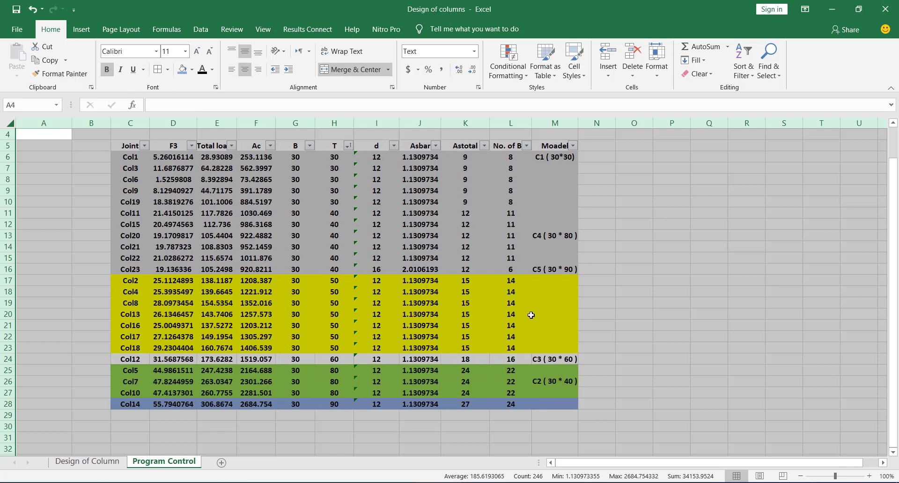
Step: Change the dimensions in the green group's merged Moadel label to 30 * 80
left_click(566, 375)
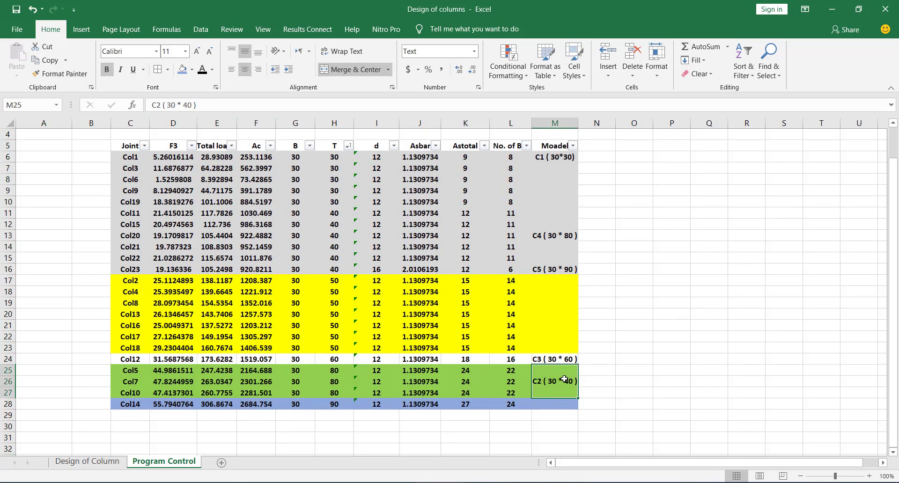
double_click(564, 379)
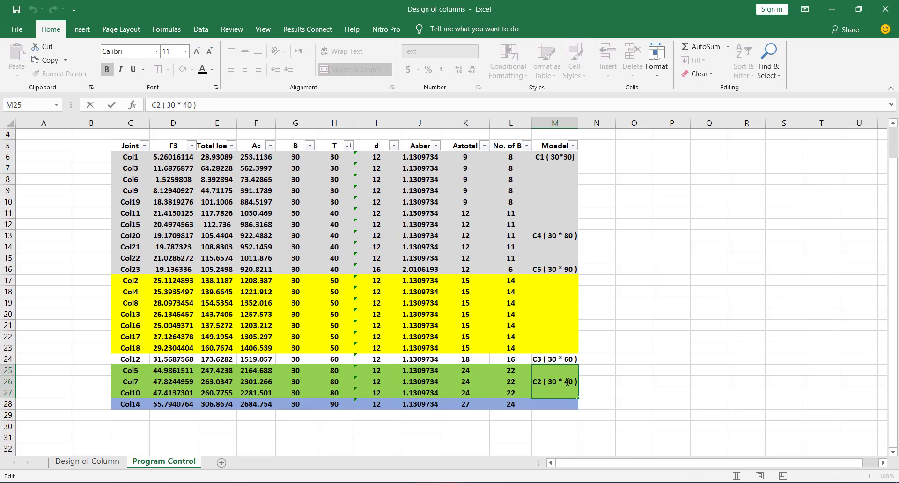
type("8")
left_click(581, 407)
left_click(553, 371)
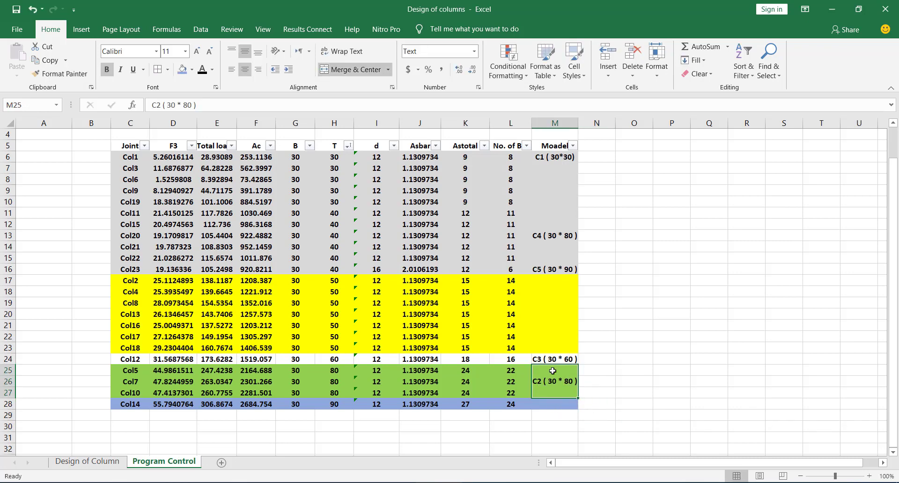
Step: Copy the Moadel label of the T 60 row into M28 and change its dimensions to 30 * 90
left_click(563, 359)
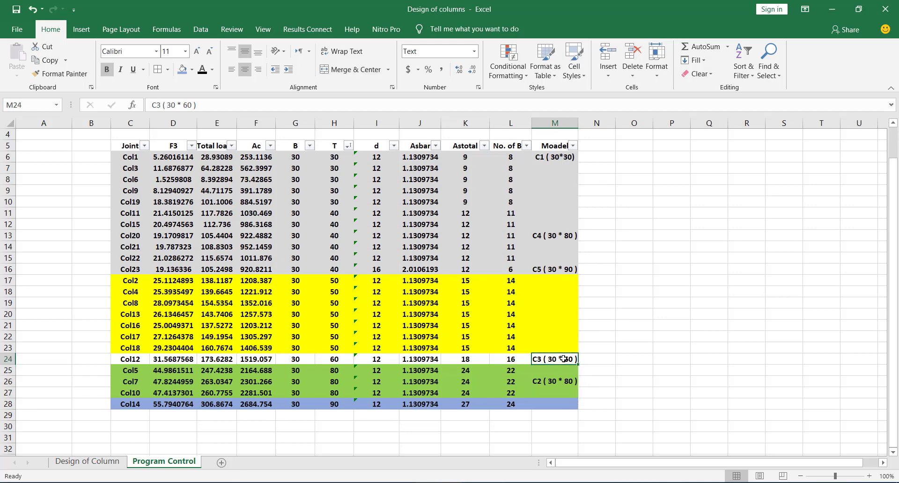
key("ctrl+c")
left_click(552, 403)
key("ctrl+v")
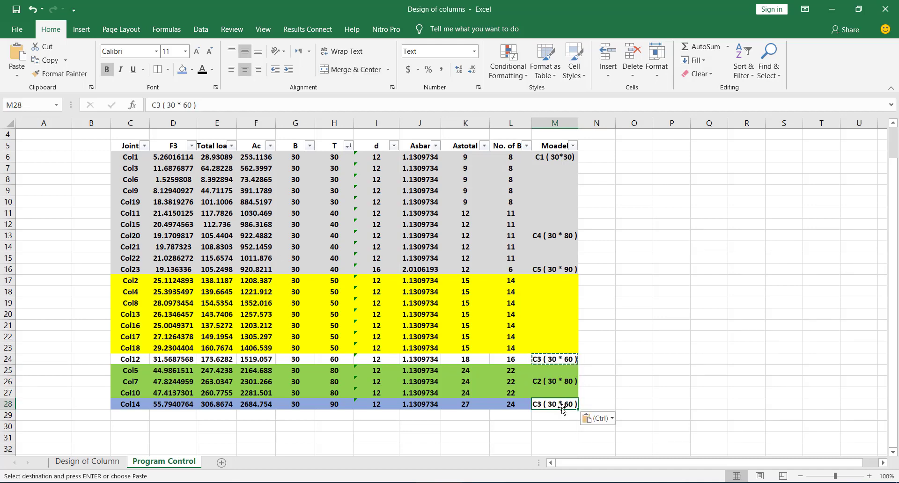
double_click(567, 404)
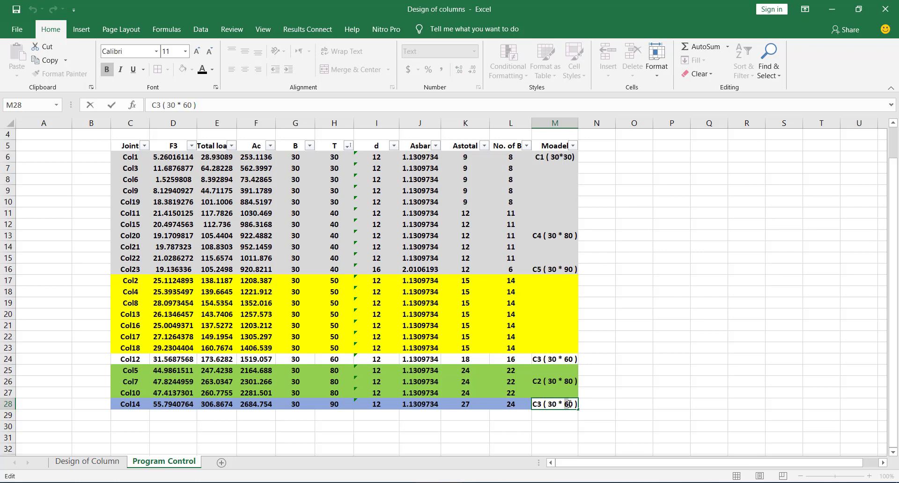
type("9")
left_click(648, 392)
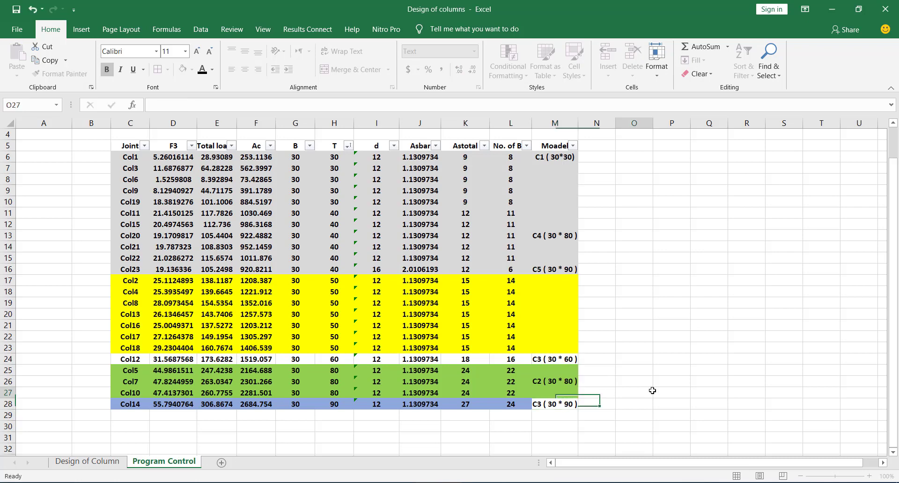
Step: Merge the yellow group's Moadel cells M17:M23 into one centred cell
left_click(550, 360)
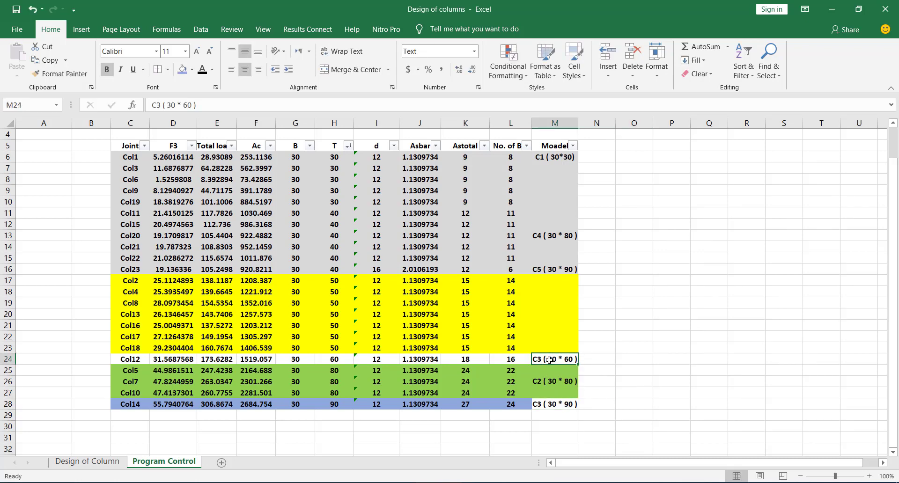
left_click(560, 333)
left_click_drag(565, 283, 559, 352)
left_click(344, 69)
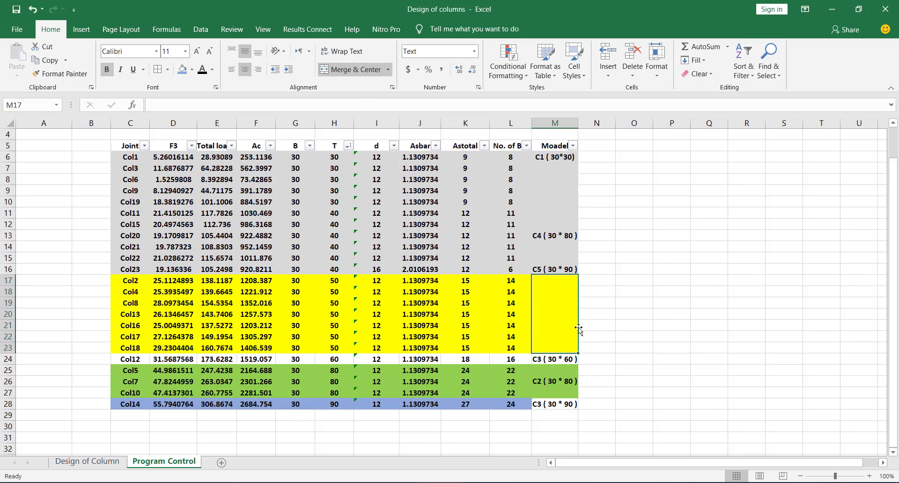
Step: Copy the M16 label into the yellow group's merged Moadel cell and change its dimensions to 30 * 50
double_click(556, 324)
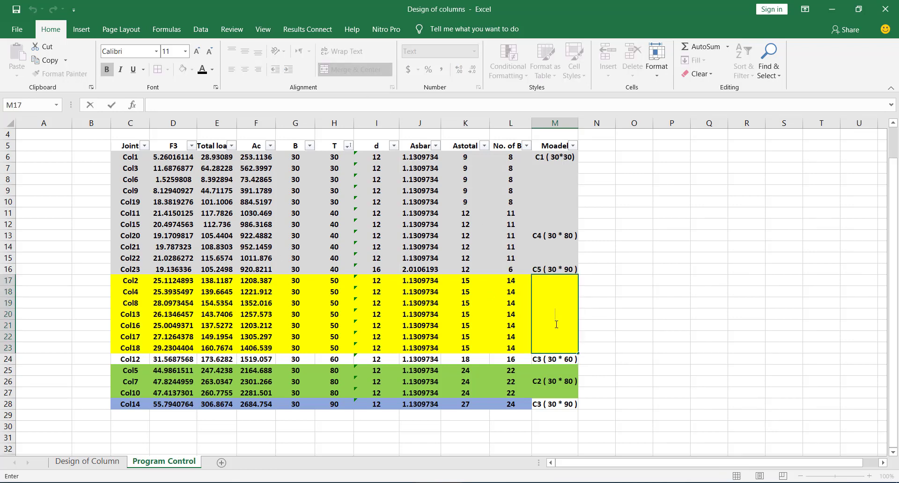
left_click(554, 268)
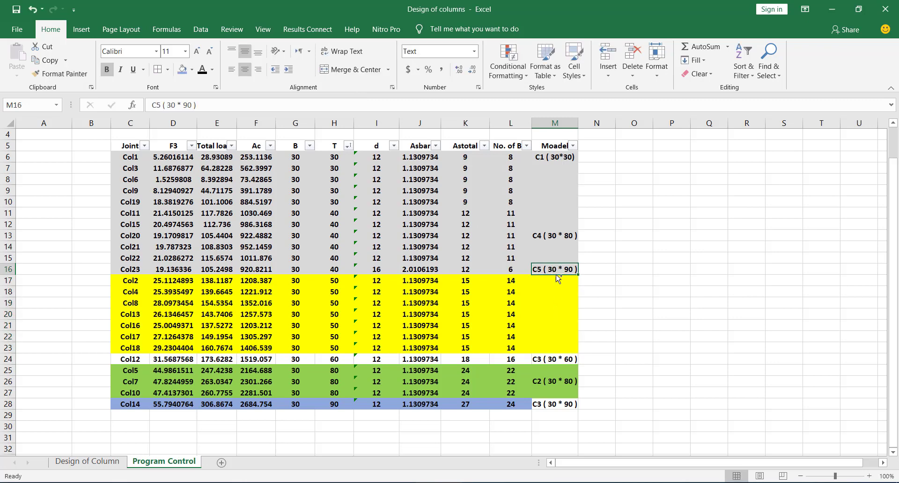
key("ctrl+c")
left_click(554, 305)
key("ctrl+v")
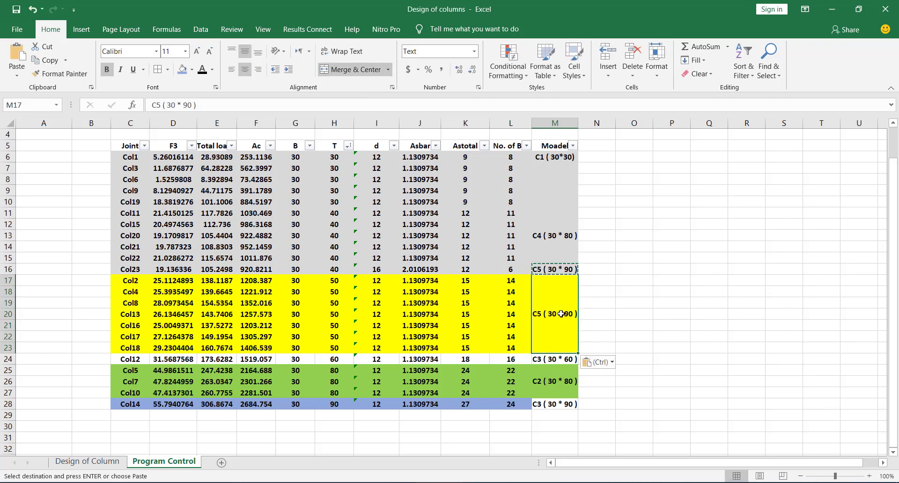
double_click(562, 313)
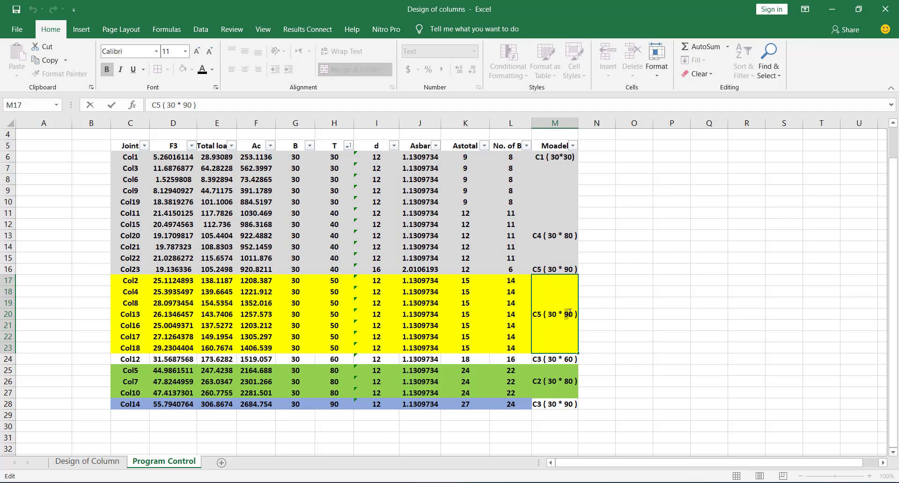
type("5")
left_click(619, 347)
Step: Merge the grey Moadel cells M6:M16 into one cell, keeping only the uppermost label
left_click(557, 270)
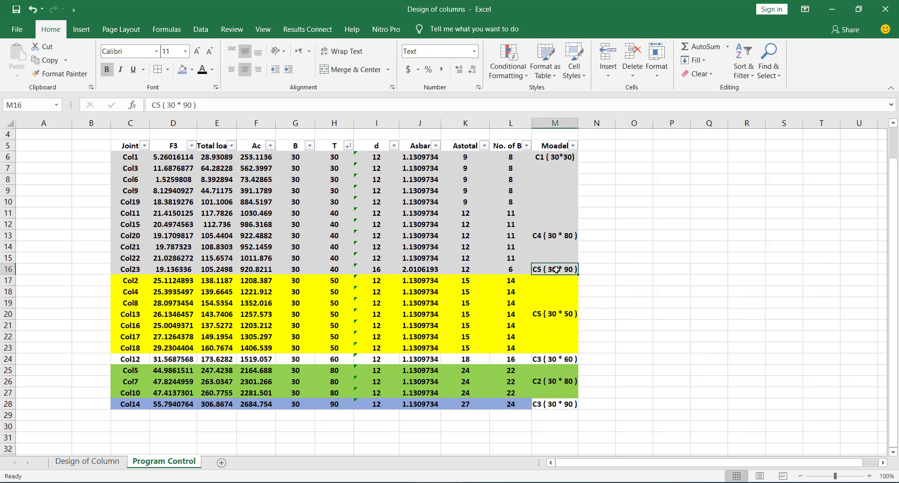
left_click_drag(556, 269, 555, 157)
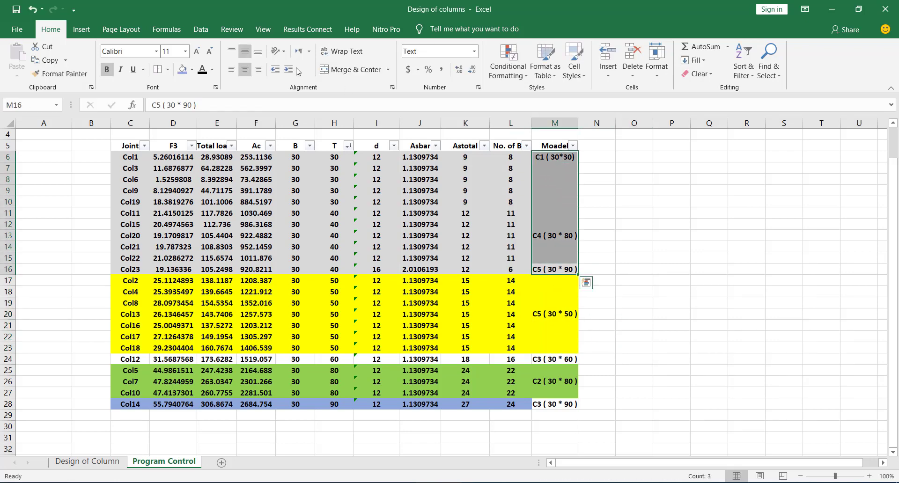
left_click(351, 69)
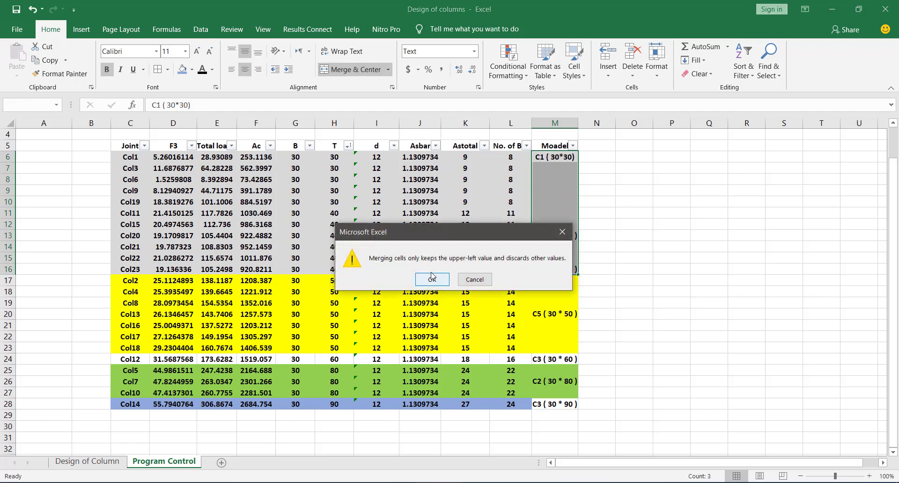
left_click(434, 280)
double_click(551, 215)
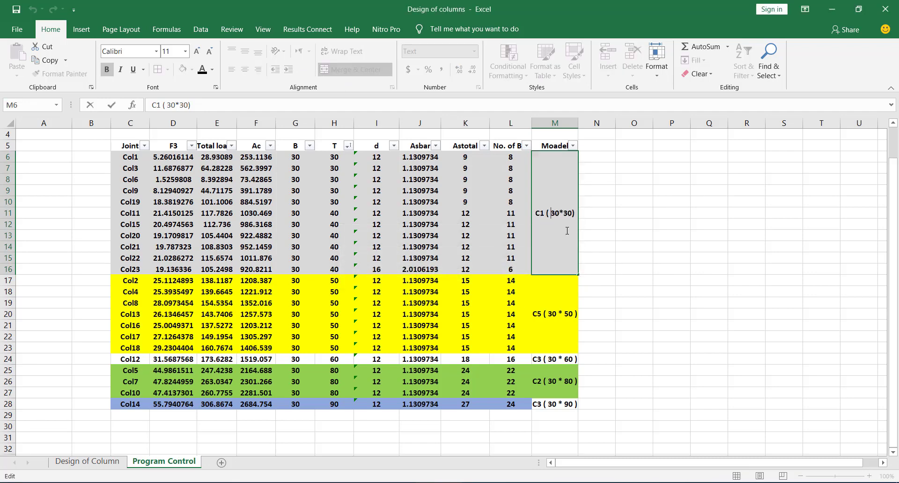
scroll(492, 203, "up", 1)
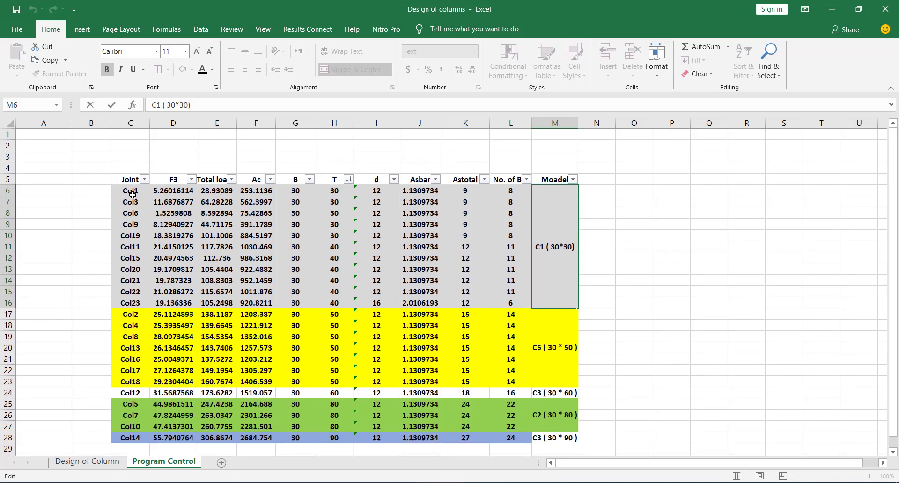
Step: Fill the T 30 rows, range C6:L10, with light gold
mouse_move(132, 194)
left_mouse_down()
mouse_move(213, 224)
mouse_move(482, 250)
mouse_move(562, 243)
mouse_move(564, 222)
mouse_move(567, 230)
left_mouse_up()
mouse_move(129, 193)
left_mouse_down()
mouse_move(141, 206)
mouse_move(361, 239)
mouse_move(487, 244)
mouse_move(564, 219)
mouse_move(560, 235)
mouse_move(328, 234)
mouse_move(173, 220)
mouse_move(131, 192)
left_mouse_up()
left_click(561, 236)
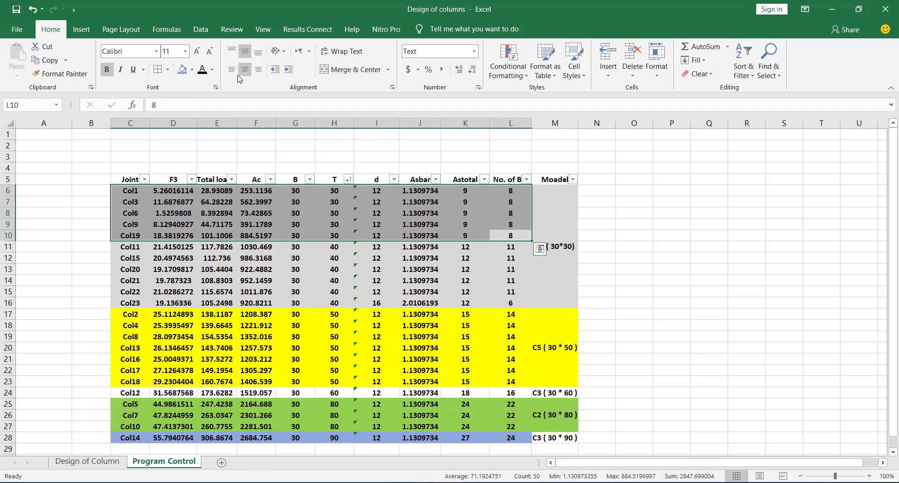
left_click(191, 70)
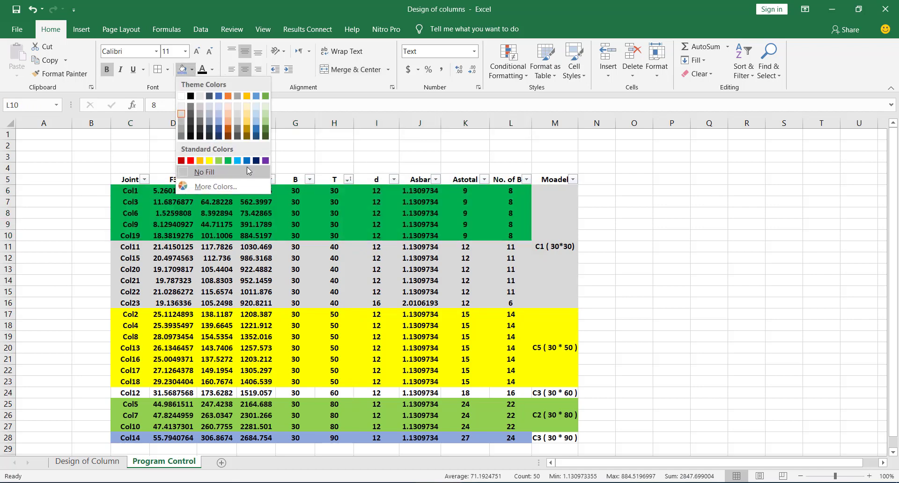
left_click(247, 122)
Step: Split the merged Moadel cell M6:M16 and make M6:M10 a single merged cell with light gold fill
left_click(555, 234)
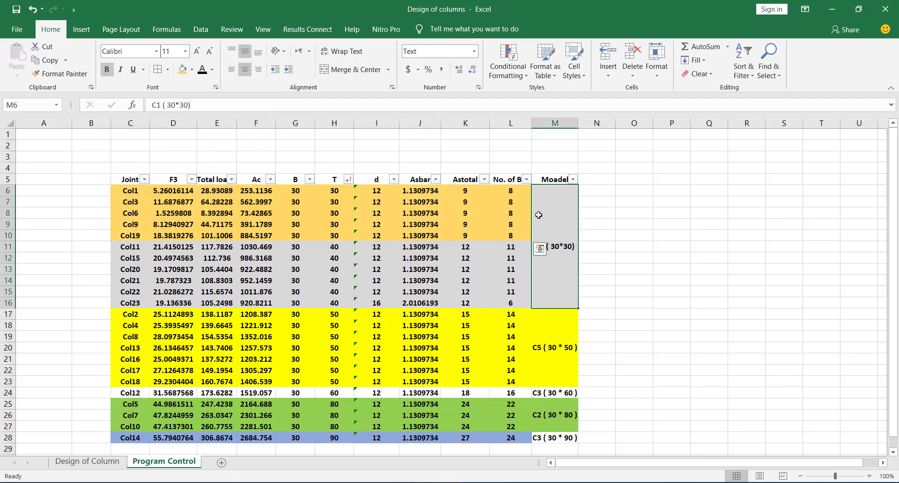
left_click(356, 69)
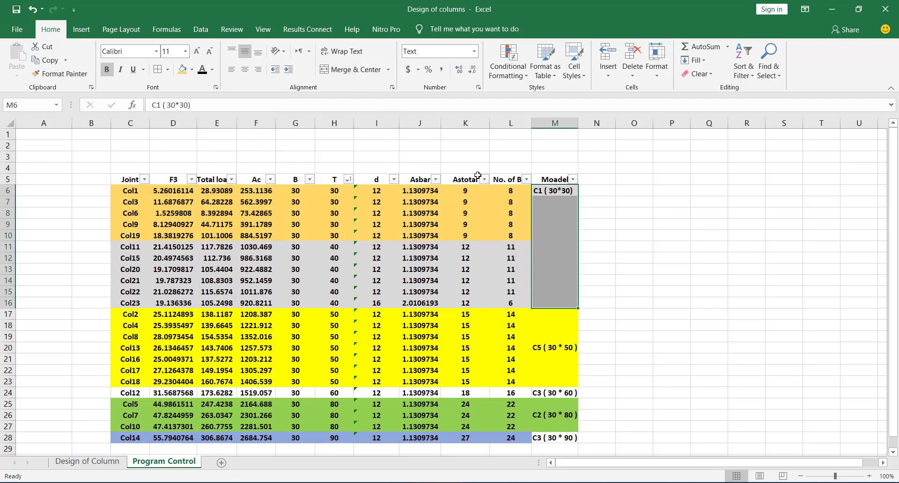
left_click(548, 202)
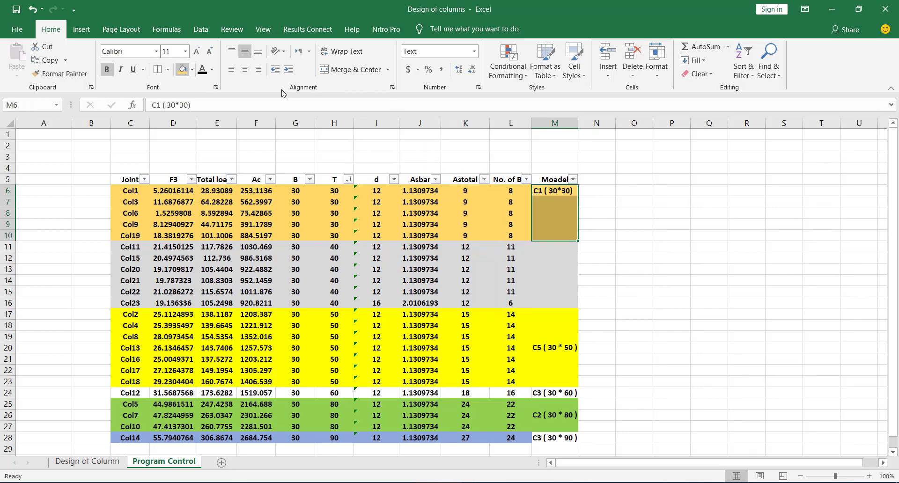
left_click(327, 70)
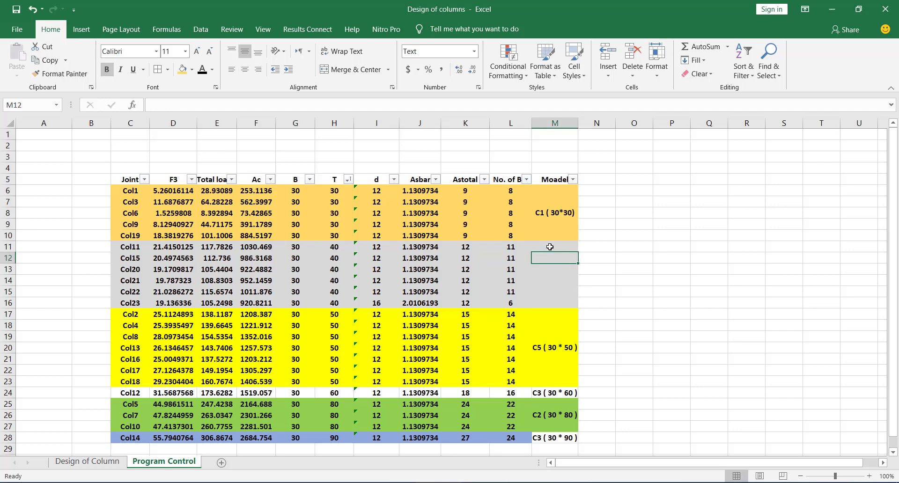
Step: Merge the grey group's Moadel cells M11:M16 and label the merged cell C2 ( 30*40)
left_click(337, 70)
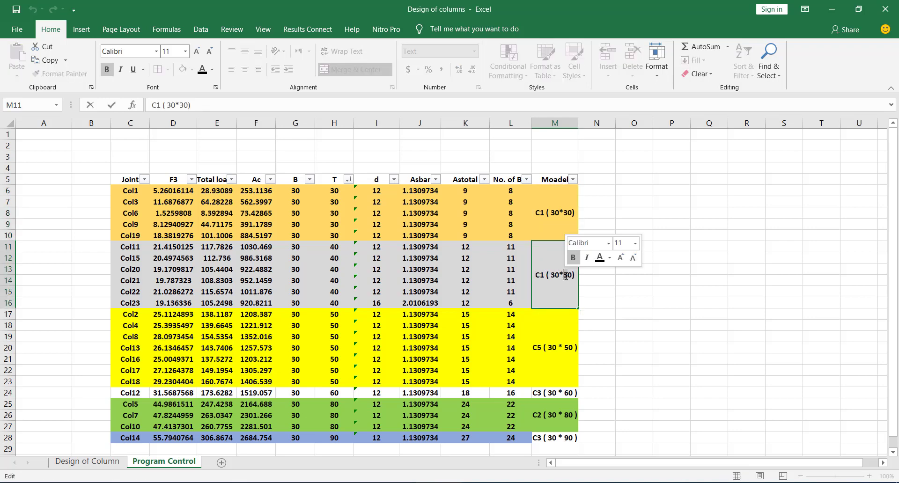
type("4")
left_click(634, 303)
left_click(536, 217)
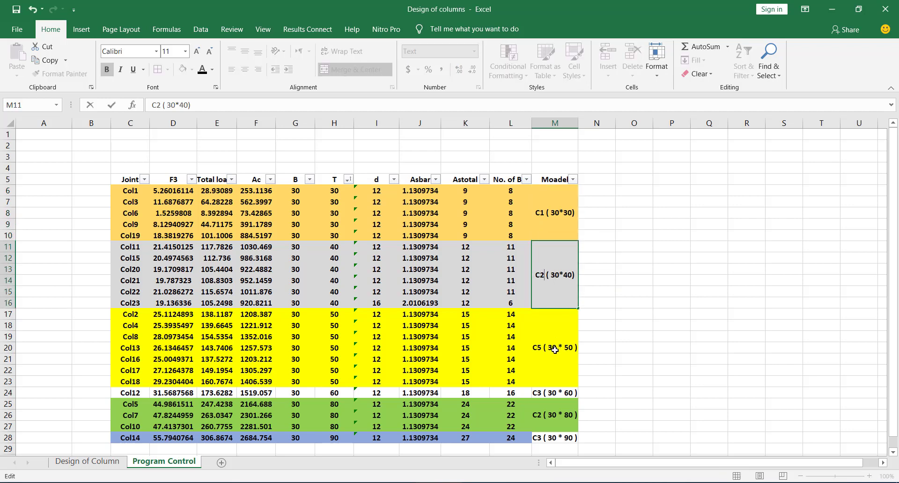
Step: Renumber the Moadel labels of the 30 * 50, 30 * 60, 30 * 80 and 30 * 90 groups as C3, C4, C5 and C6
double_click(555, 350)
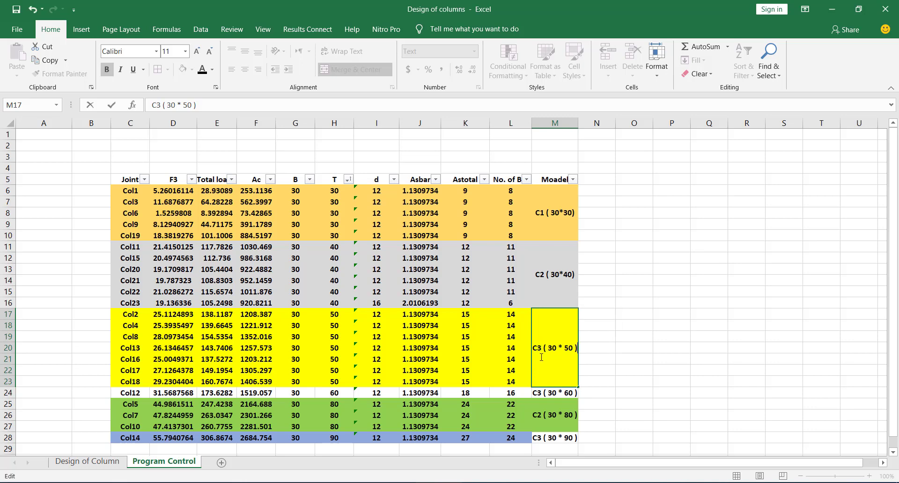
scroll(534, 328, "down", 3)
left_click(538, 300)
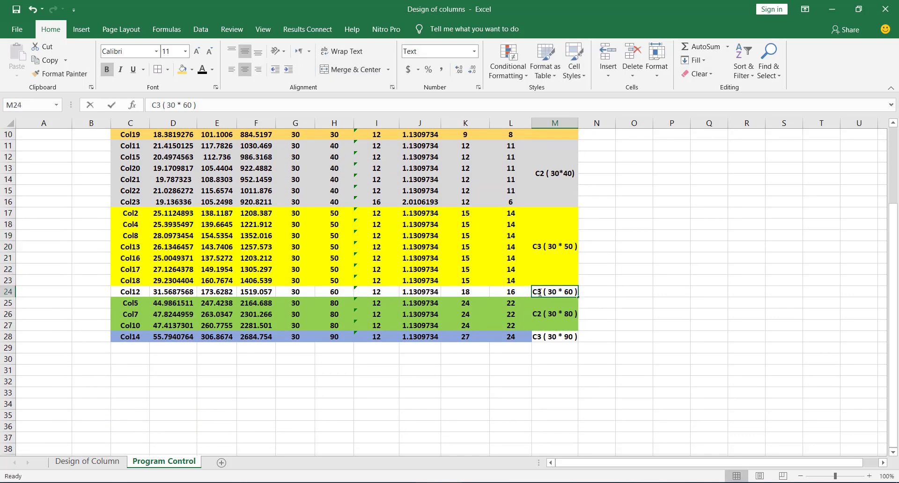
double_click(540, 292)
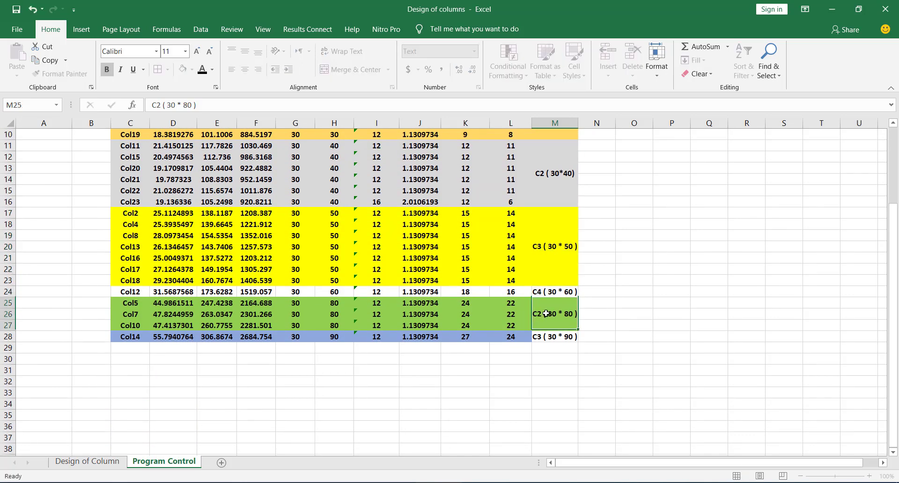
double_click(546, 314)
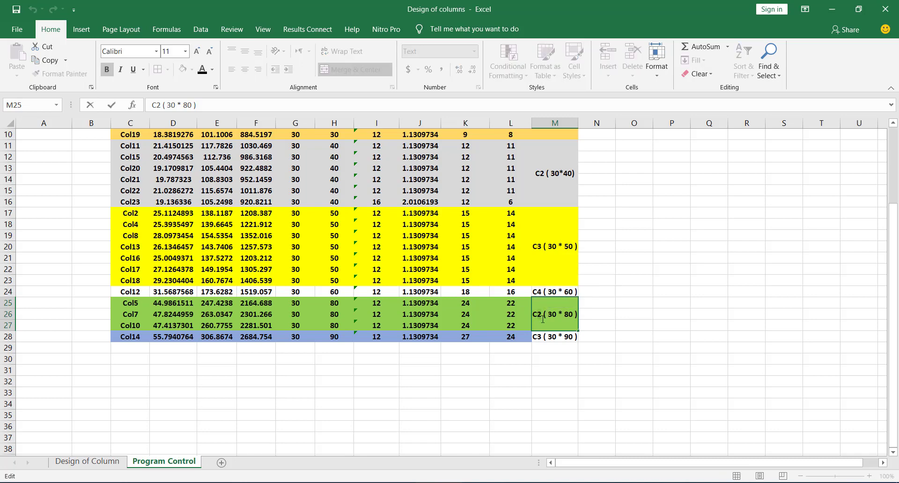
left_click(543, 337)
double_click(542, 337)
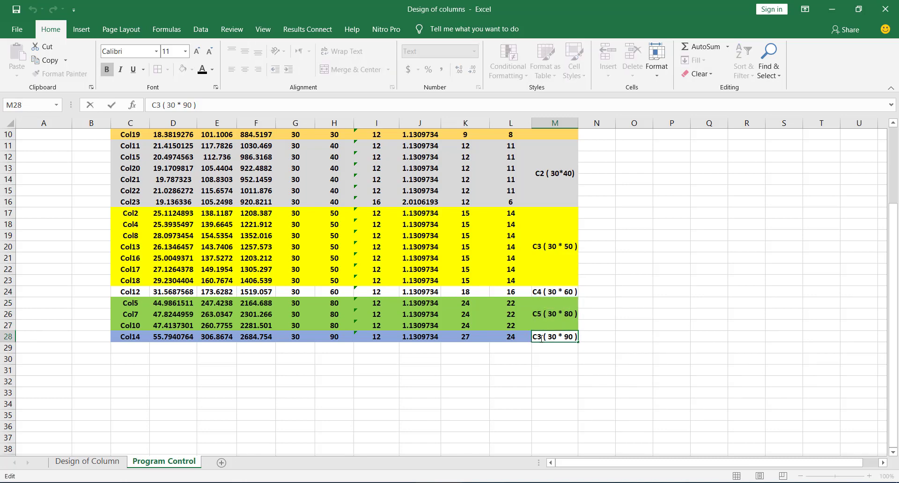
left_click(564, 294)
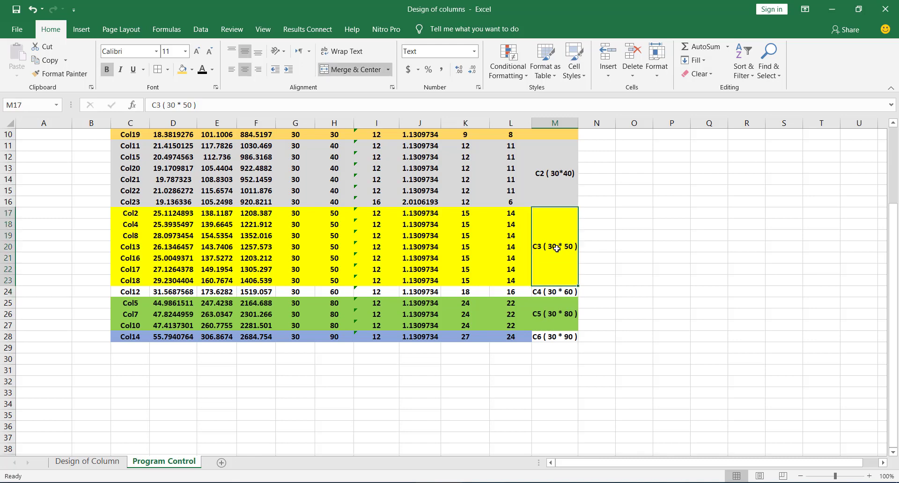
Step: Apply borders to all cells of the coloured column table, range C6:M28
scroll(556, 248, "up", 3)
left_click_drag(548, 201, 138, 442)
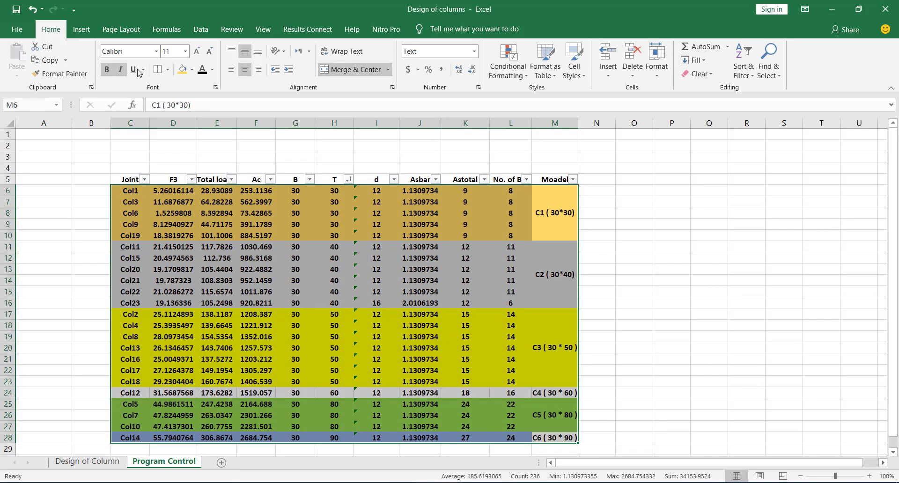
left_click(167, 69)
left_click(183, 165)
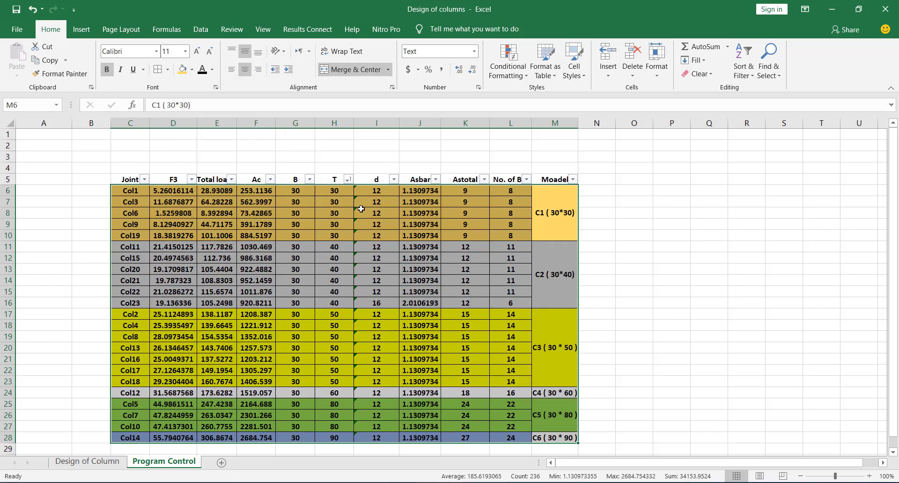
left_click(623, 268)
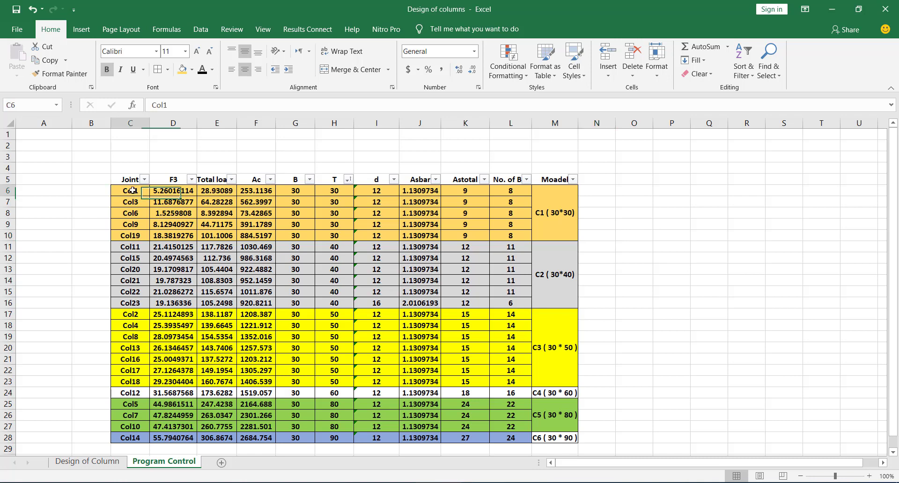
left_click_drag(150, 232, 563, 233)
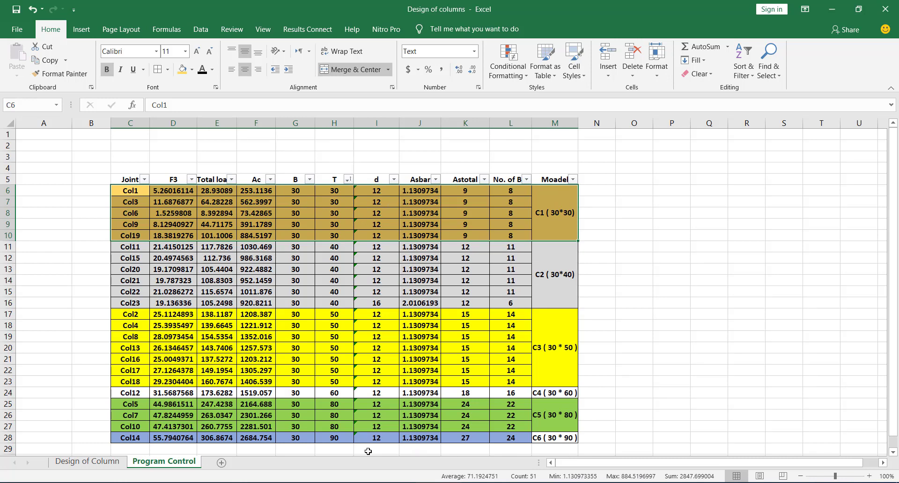
Step: Switch to AutoCAD and copy the framed typical-floor slab sheet to the empty area directly below the original
key("alt+Tab")
scroll(374, 255, "down", 8)
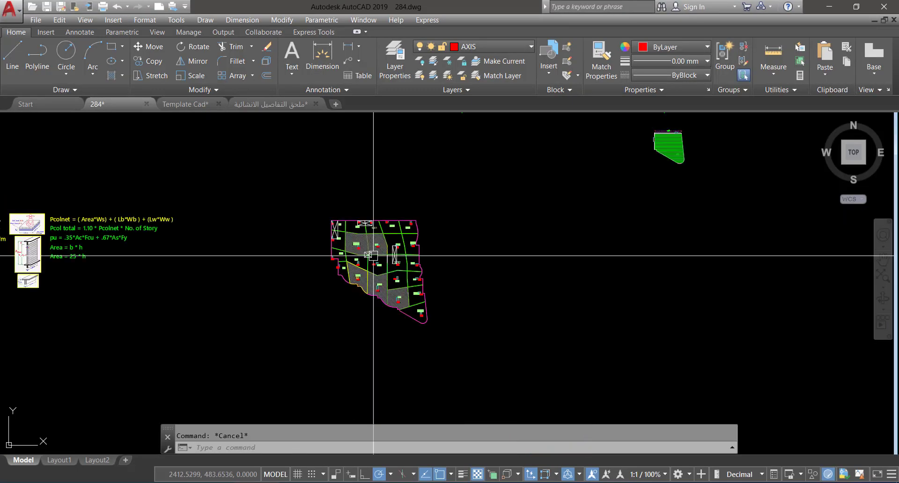
middle_click_drag(392, 191, 339, 330)
scroll(374, 276, "up", 1)
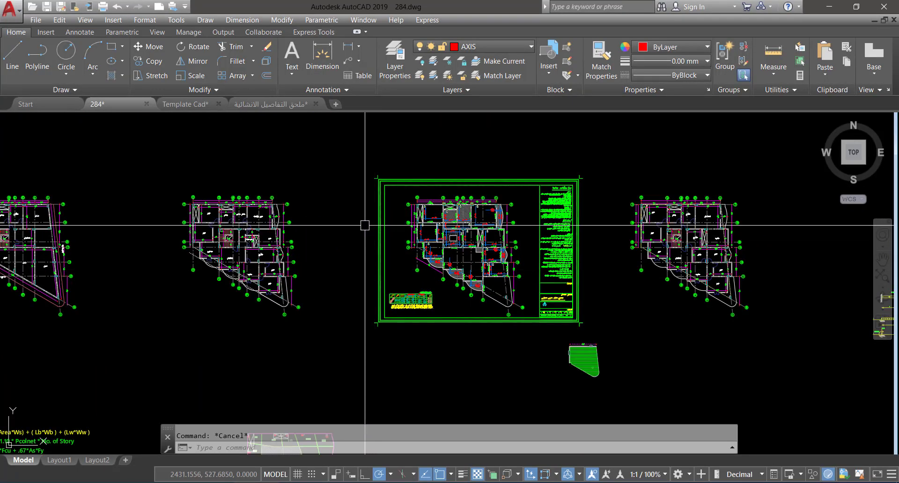
left_click(339, 150)
scroll(375, 189, "down", 1)
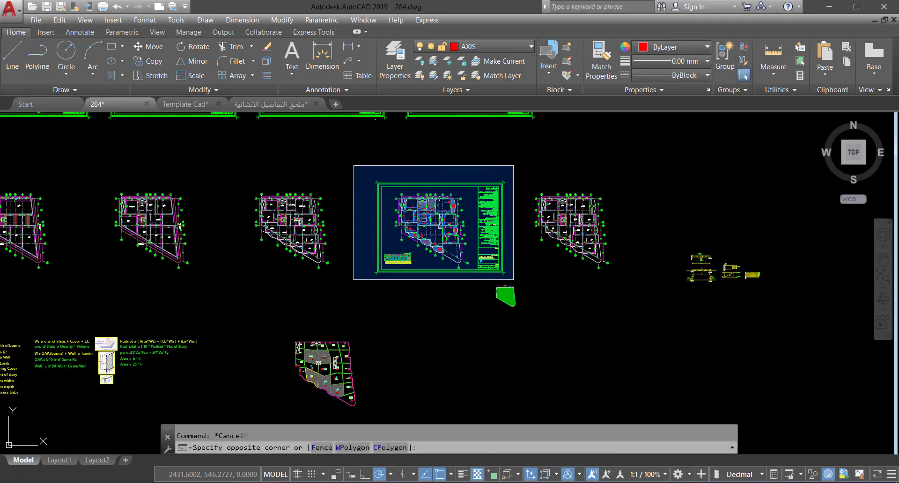
left_click(514, 281)
type("co")
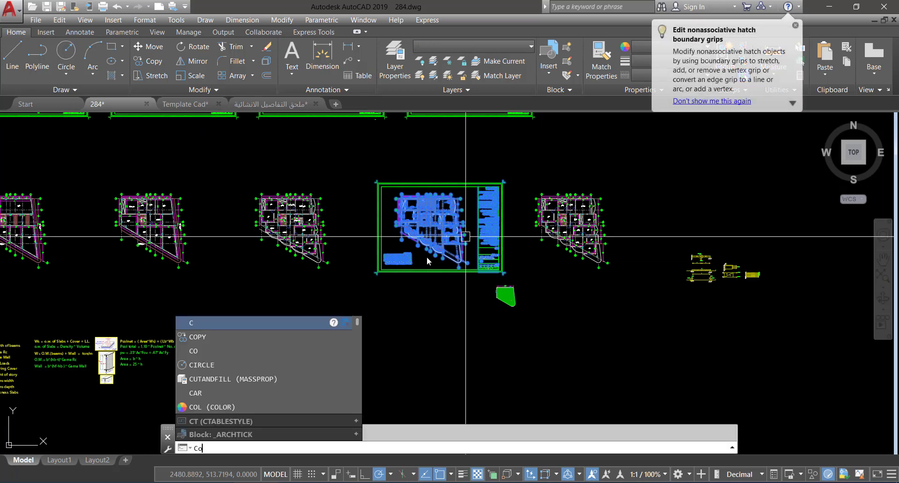
key("Return")
scroll(373, 259, "down", 2)
left_click(397, 279)
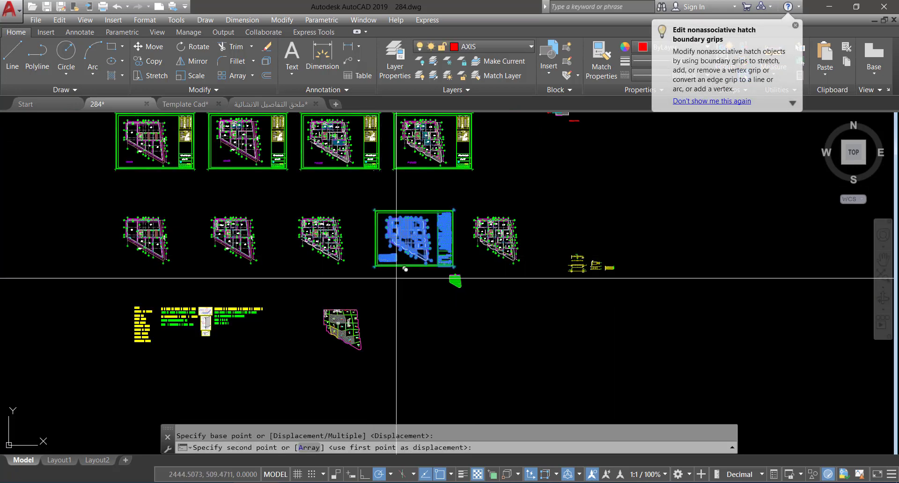
left_click(397, 366)
key("Escape")
Step: Delete the slab reinforcement table and the notes beneath it from the copied sheet
scroll(398, 349, "up", 8)
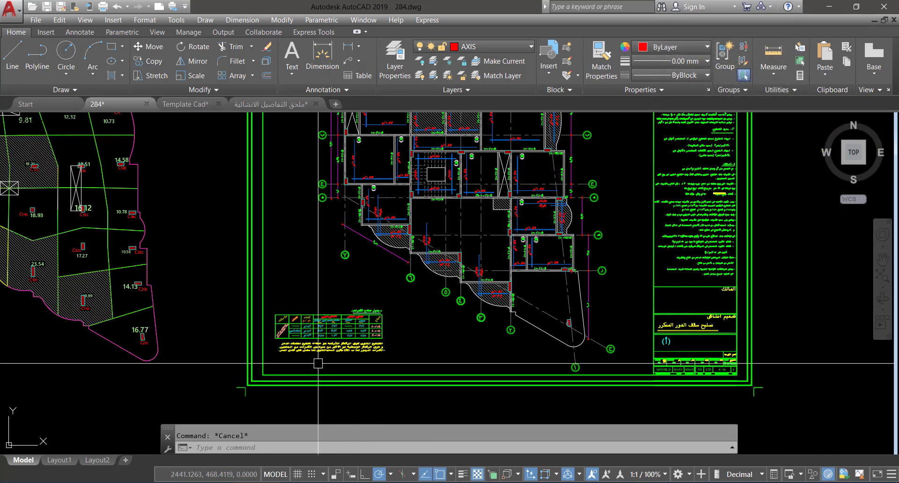
left_click(223, 281)
left_click(391, 366)
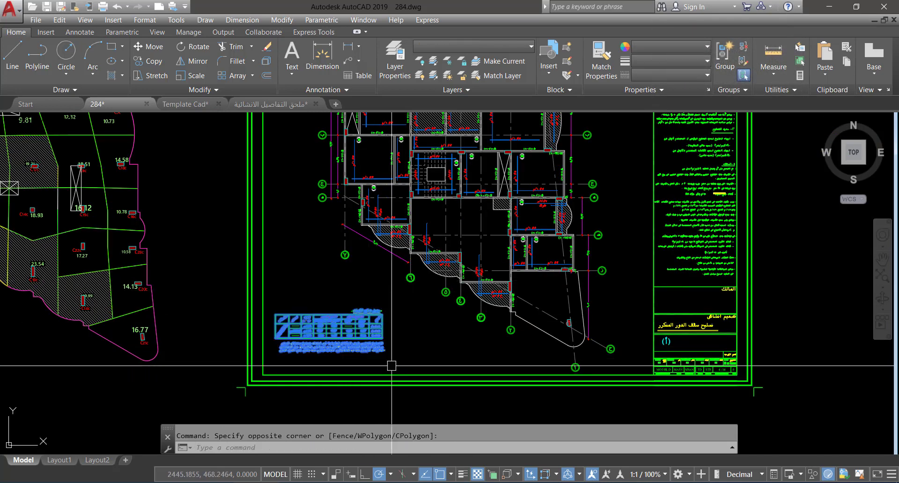
key("Delete")
middle_click_drag(470, 184, 412, 261)
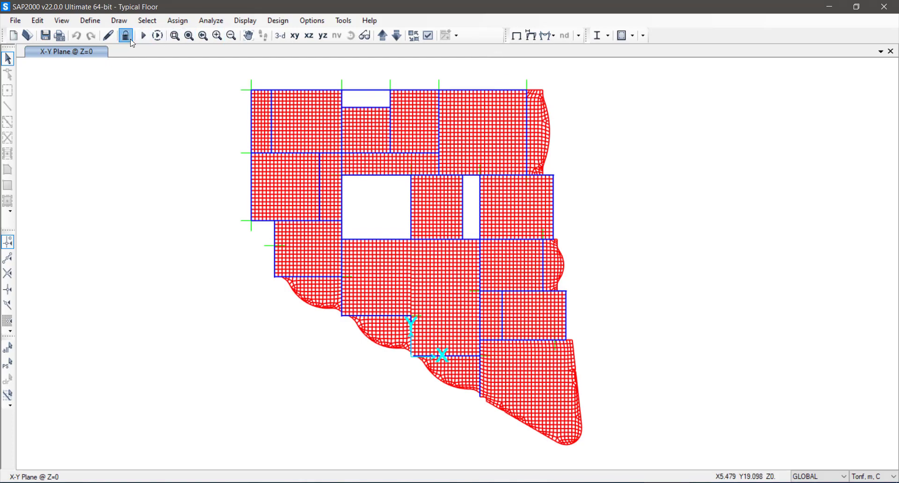
Step: In SAP2000, select all supported joints of the typical floor and show only that selection in the X-Y plane view
left_click(141, 22)
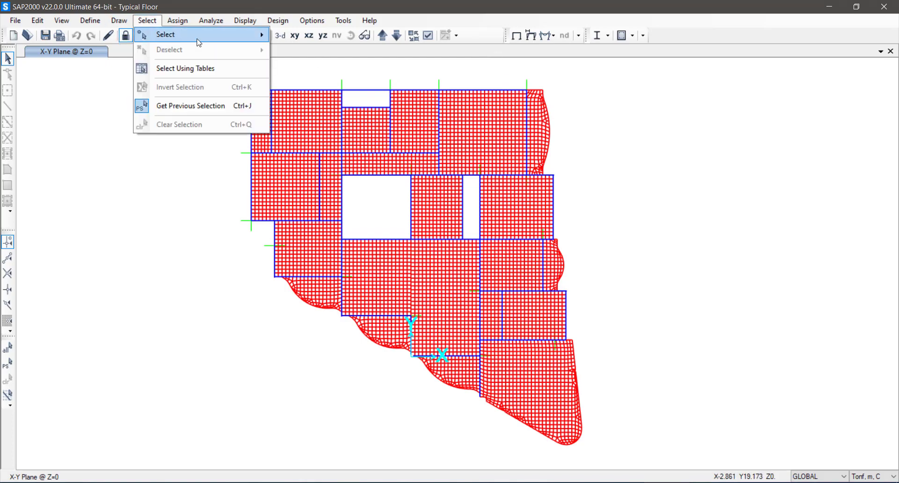
mouse_move(244, 35)
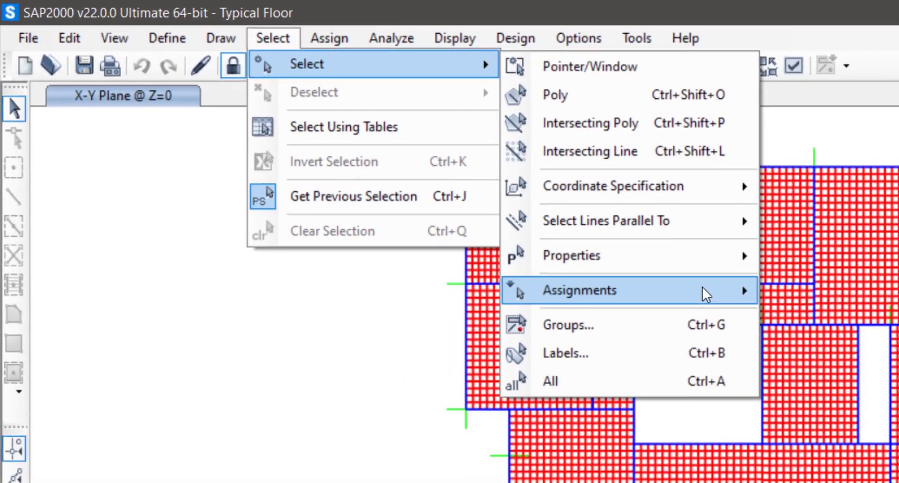
mouse_move(312, 156)
left_click(773, 278)
left_click(375, 401)
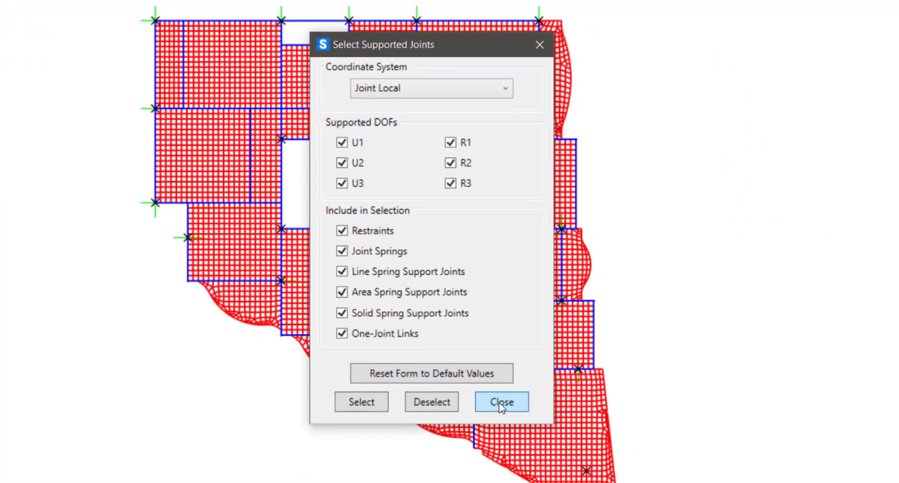
left_click(502, 403)
right_click(89, 277)
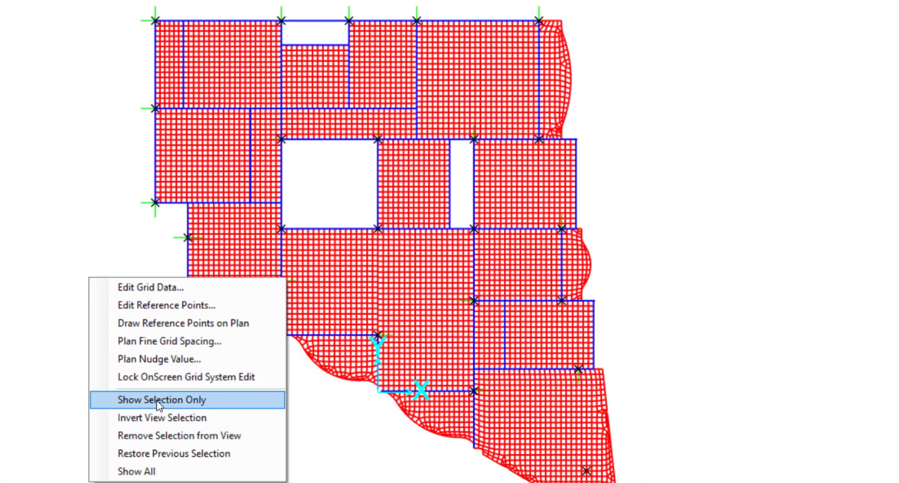
left_click(156, 400)
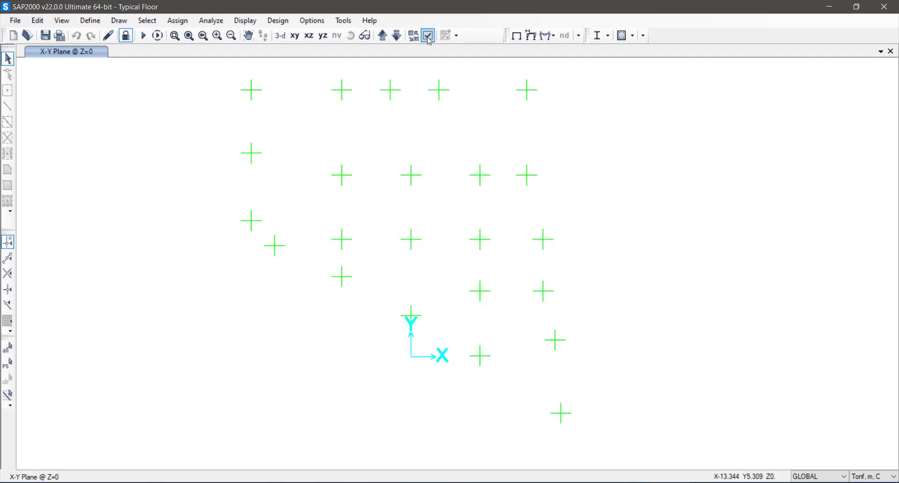
Step: Turn on the joint labels in the display options and apply them to the view
left_click(427, 36)
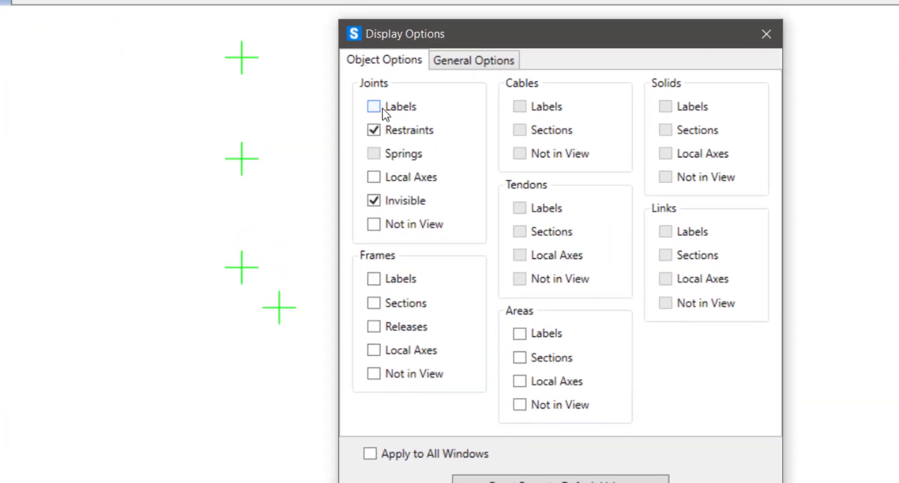
left_click(383, 109)
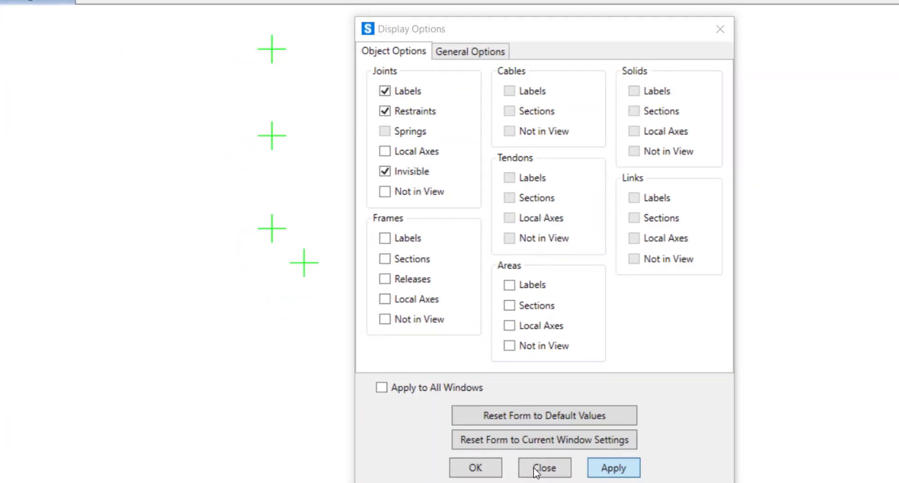
left_click(537, 469)
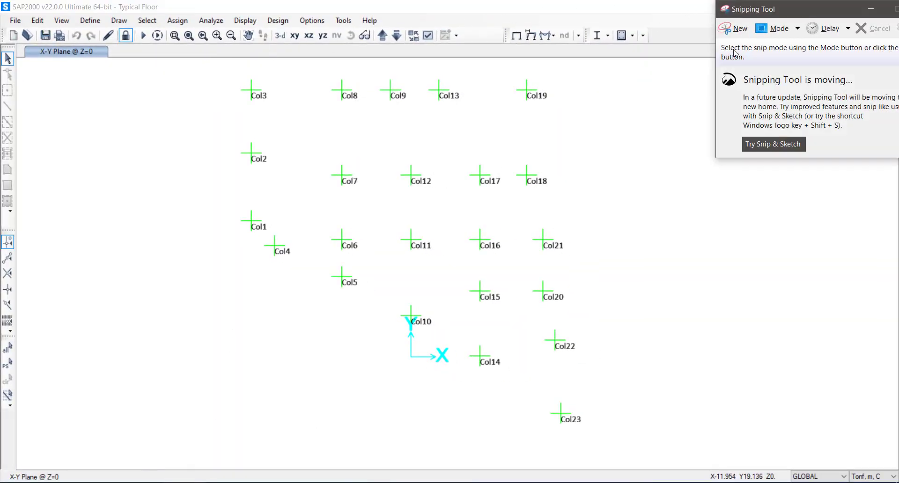
Step: Capture a rectangular snip of the labelled column joints Col1 to Col23 with Snipping Tool
left_click(733, 28)
left_click_drag(222, 62, 567, 358)
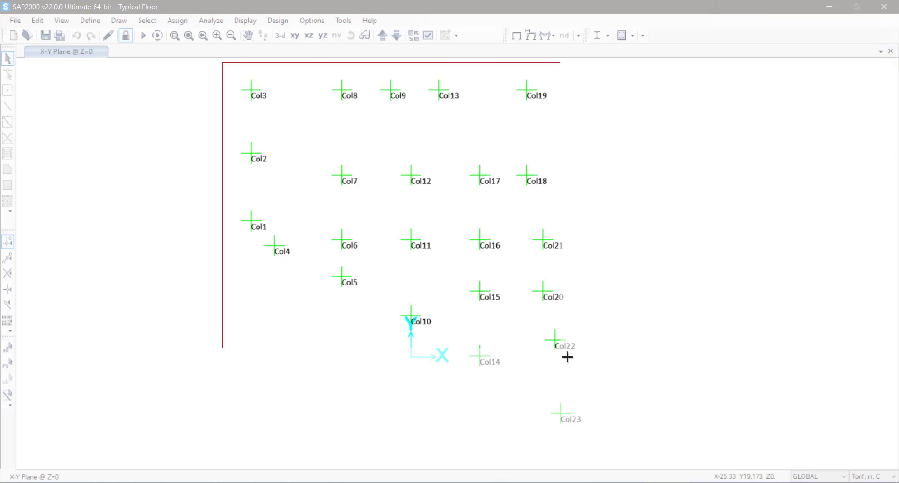
left_click_drag(603, 443, 603, 443)
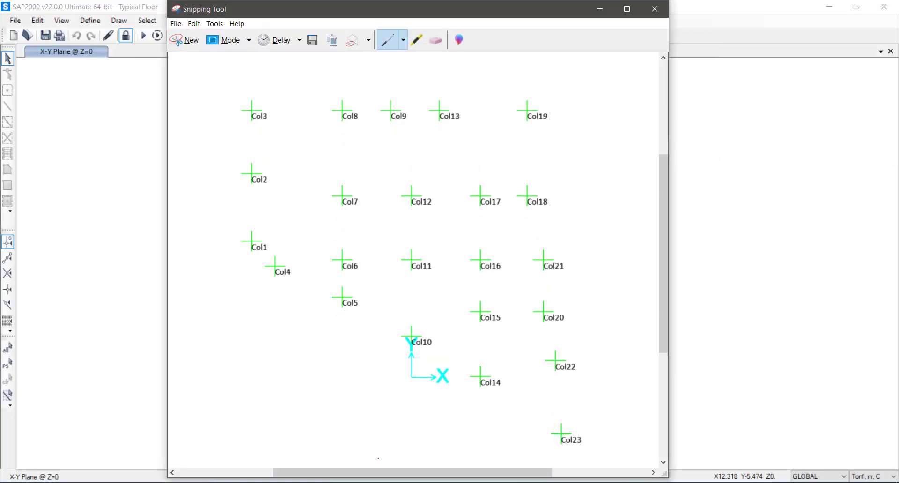
Step: Switch to AutoCAD and paste the captured column-joint layout into the 284 drawing
left_click(290, 482)
scroll(389, 202, "down", 4)
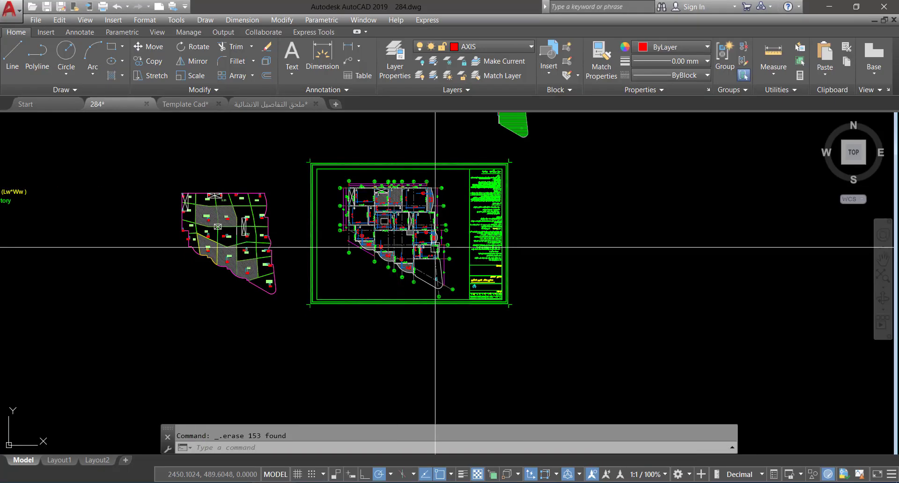
type("PASTECLIP")
key("Return")
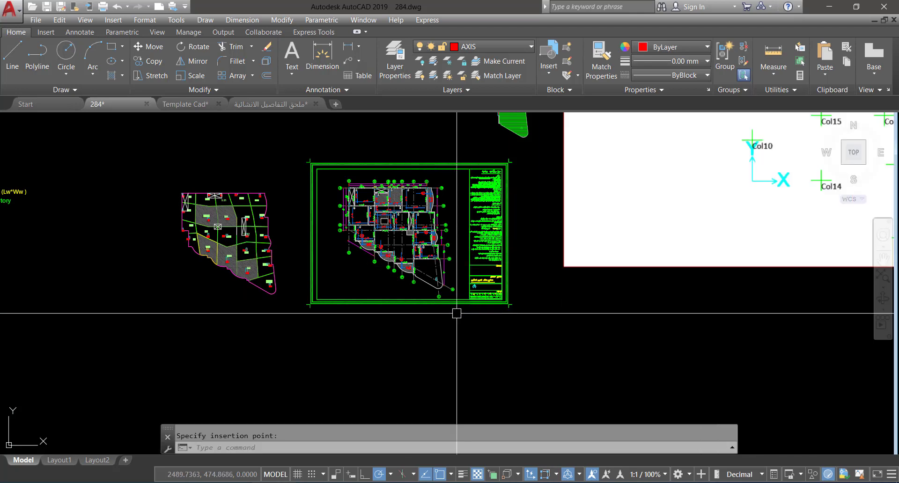
Step: Shrink the pasted column-joint image by its corner grip so it is closer in size to the copied sheet's plan
scroll(457, 311, "down", 3)
left_click(727, 149)
left_click(589, 217)
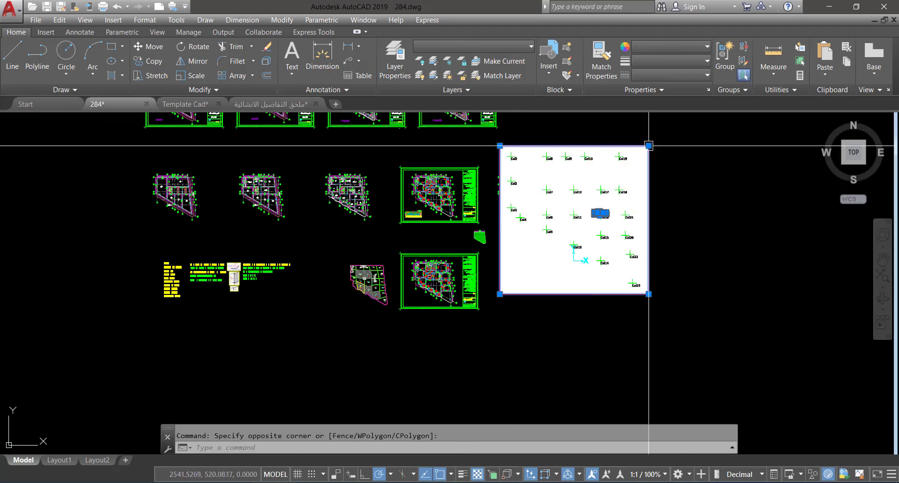
left_click(649, 146)
left_click(524, 259)
scroll(520, 260, "up", 4)
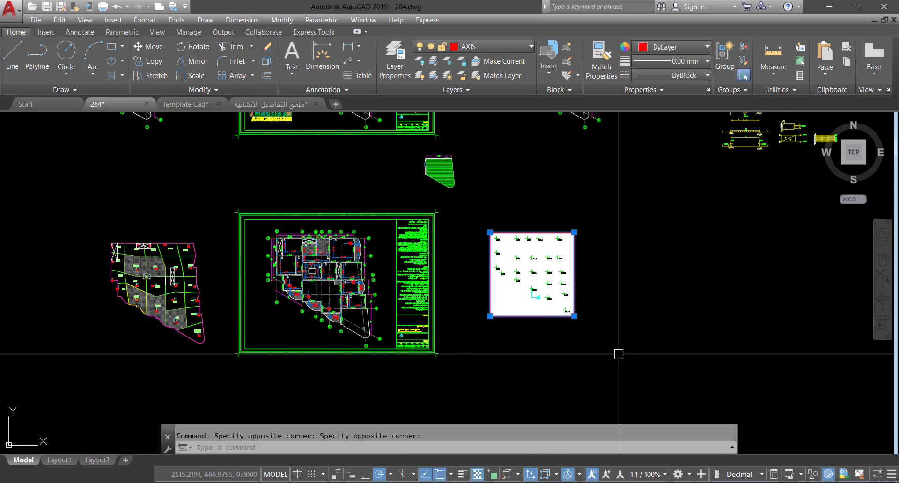
Step: Move the column-joint image right beside the frame of the copied slab sheet
type("m")
key("Return")
left_click(637, 349)
left_click(586, 348)
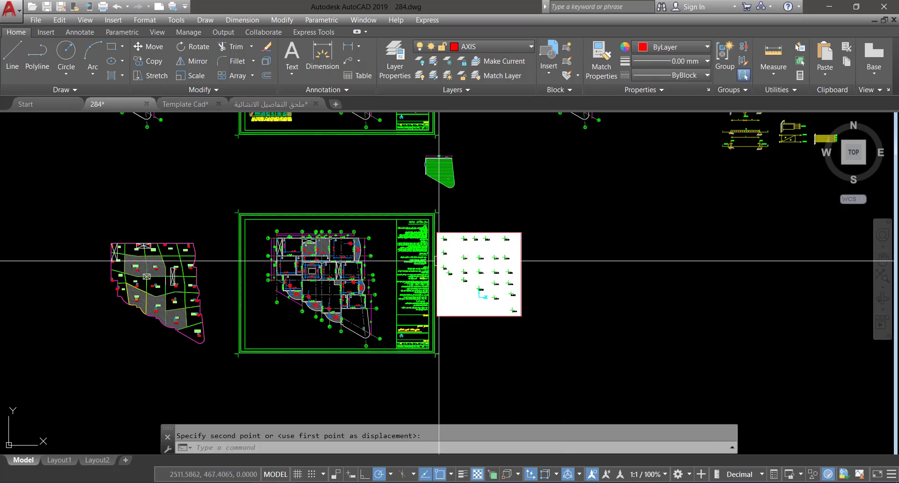
scroll(473, 253, "up", 4)
key("Escape")
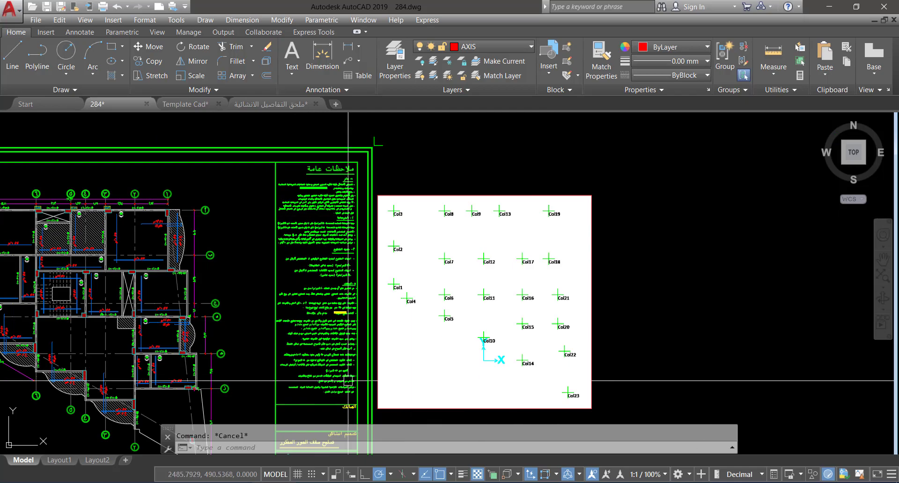
key("alt+Tab")
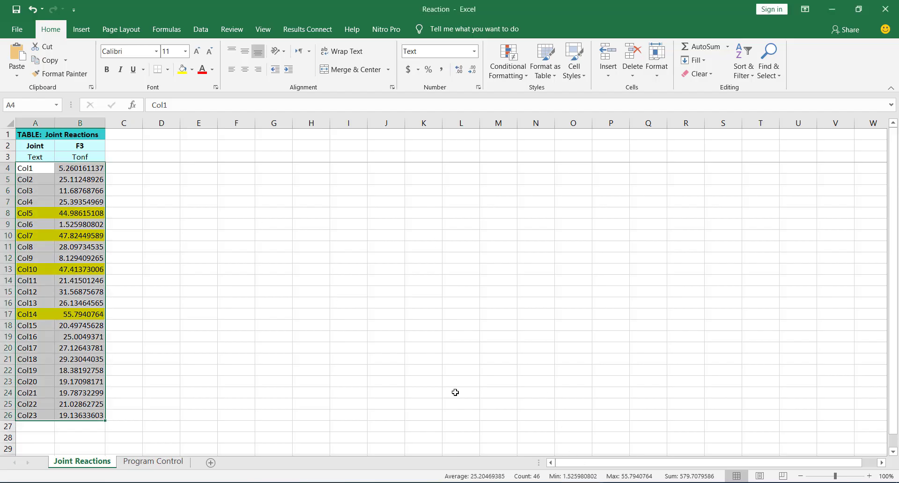
left_click(166, 464)
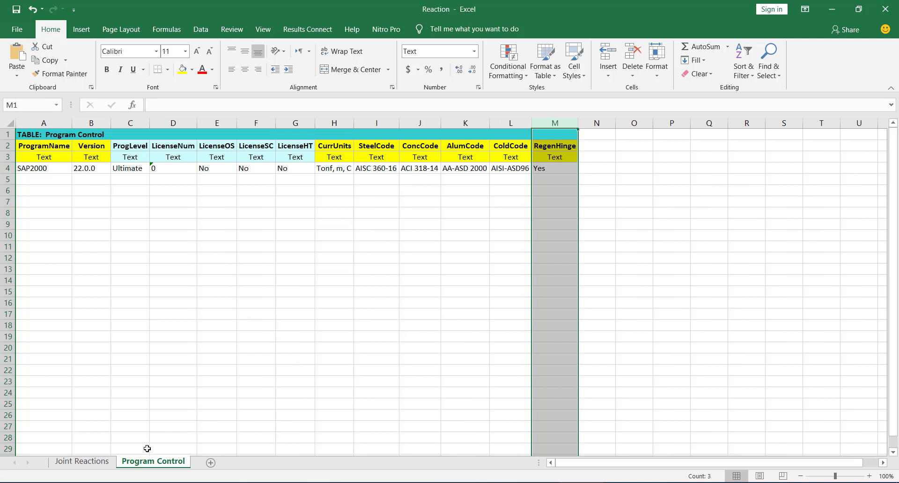
left_click(81, 463)
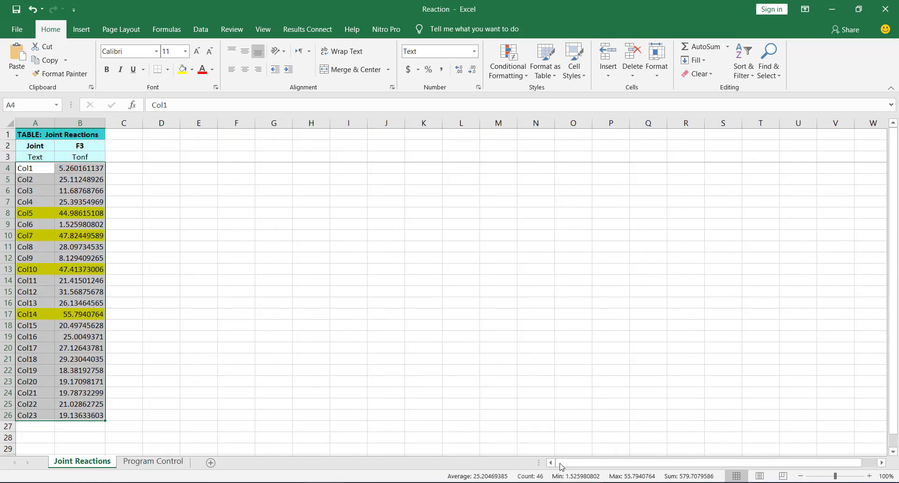
Step: Switch to the Design of columns workbook and capture a snip of the coloured column table from Col1 to Col14
key("alt+Tab")
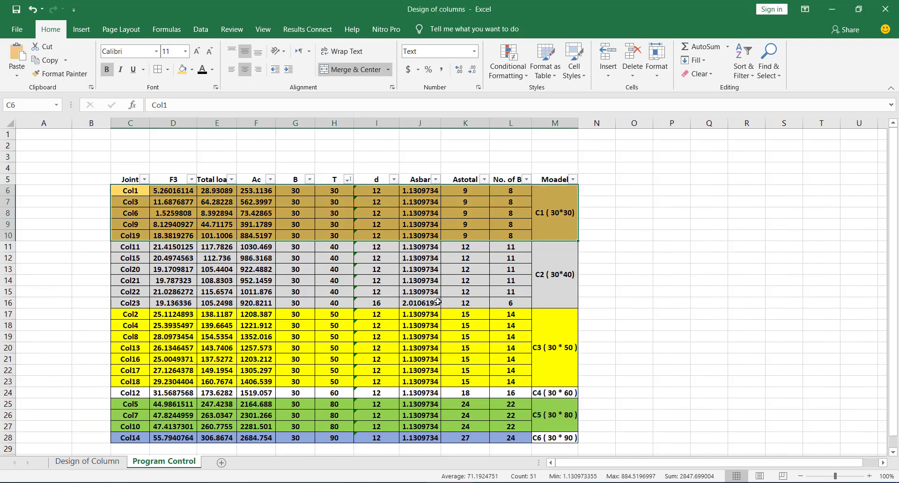
key("alt+Tab")
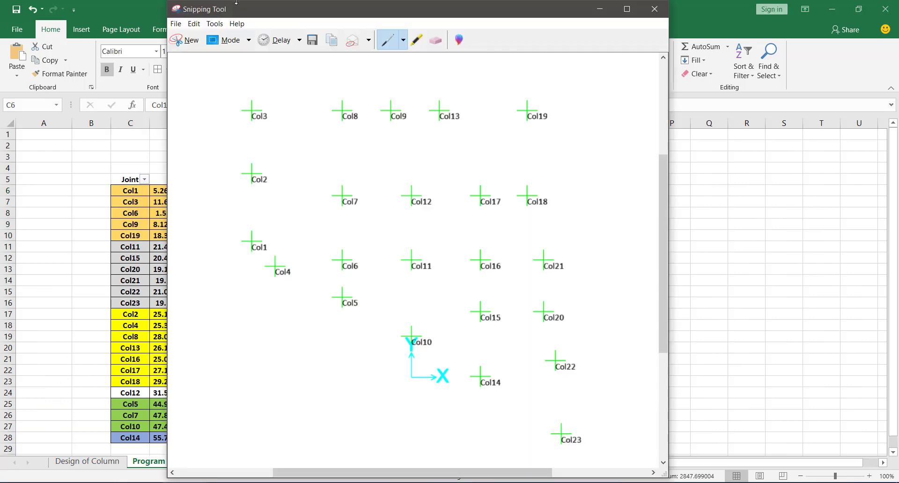
left_click(187, 41)
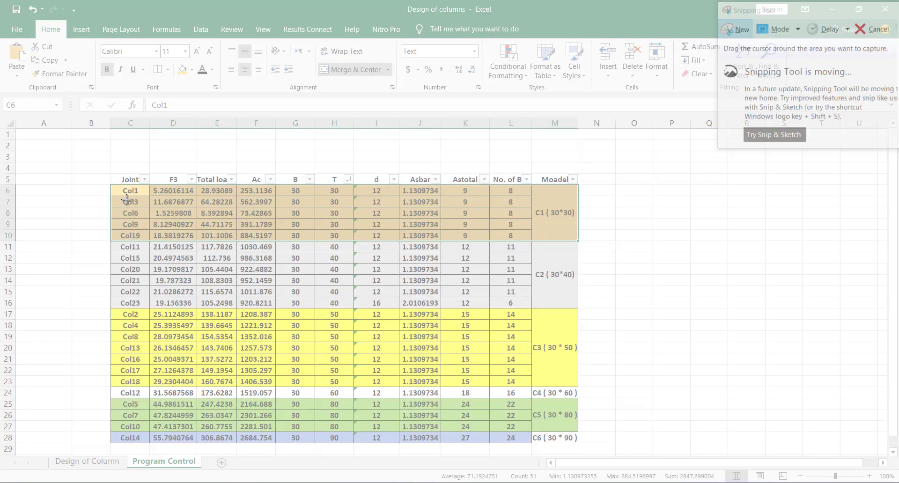
left_click_drag(110, 182, 580, 444)
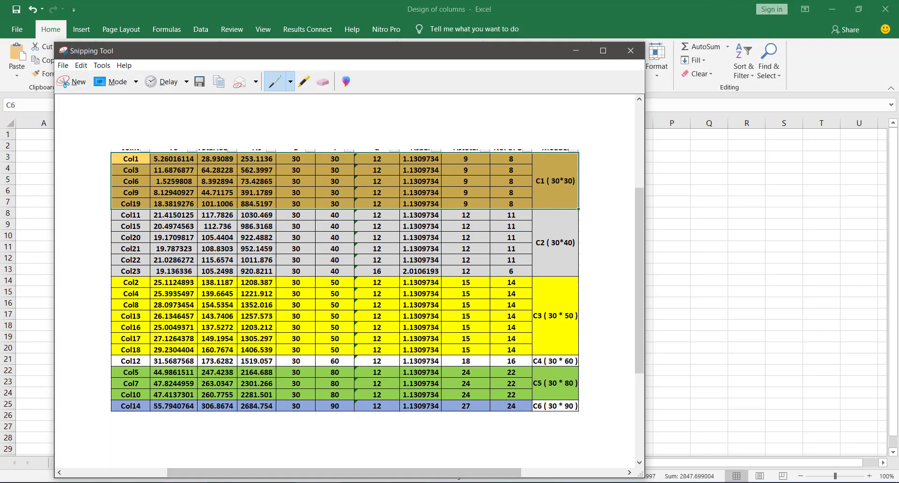
Step: Return to AutoCAD and paste the column table snip into the drawing beside the column-joint image
left_click(274, 482)
key("ctrl+v")
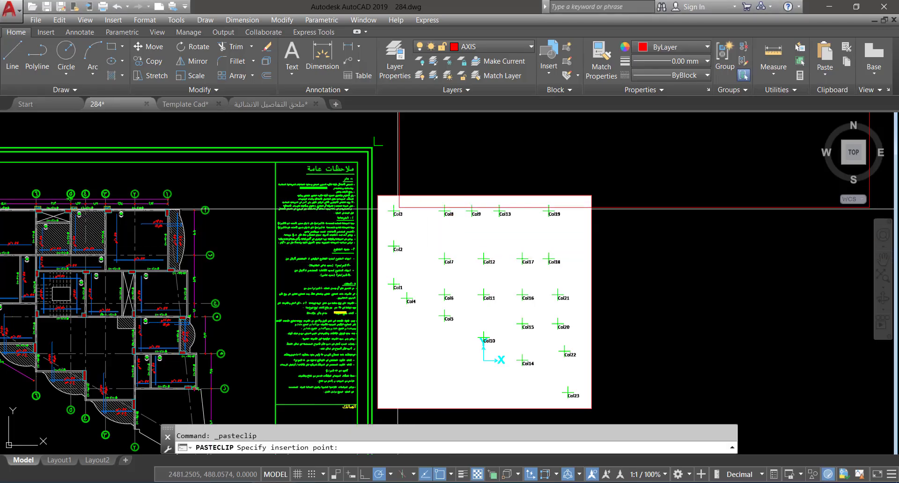
scroll(397, 212, "down", 2)
left_click(527, 326)
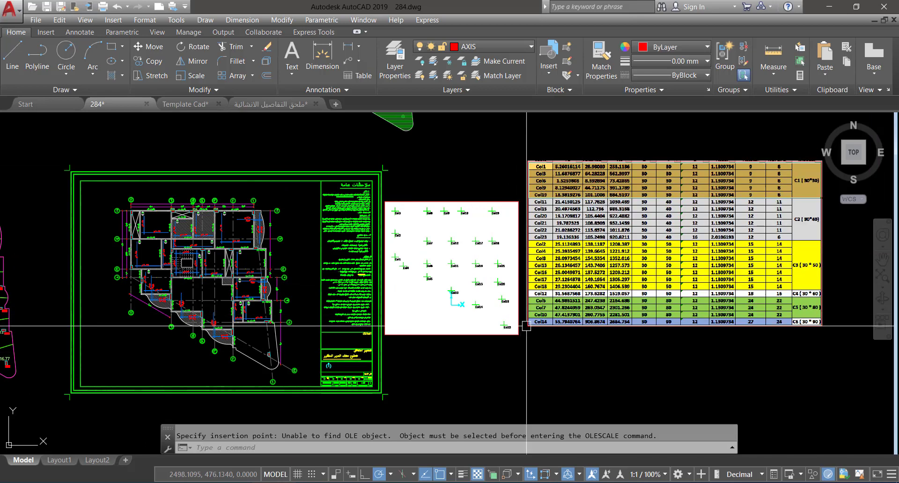
Step: Shrink the pasted column table image by its corner grip to a smaller size beside the column-joint image
scroll(526, 278, "down", 1)
scroll(671, 227, "up", 1)
left_click(687, 246)
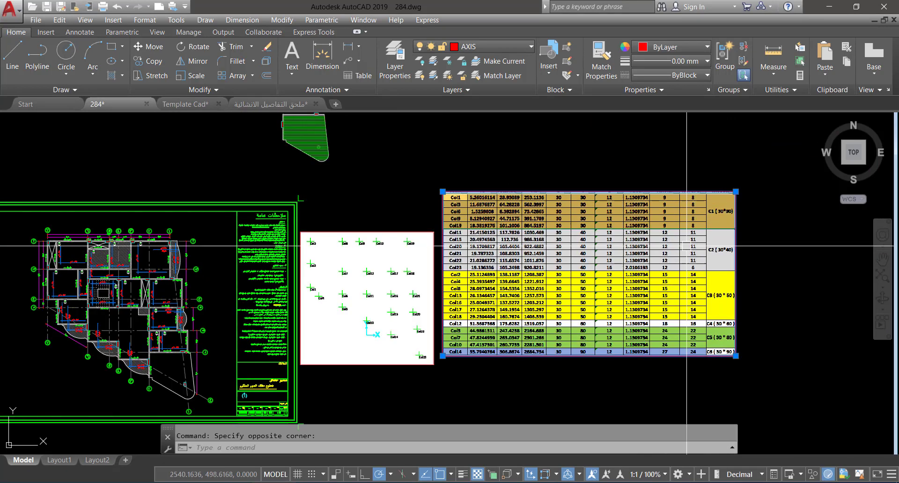
left_click(736, 192)
left_click(640, 245)
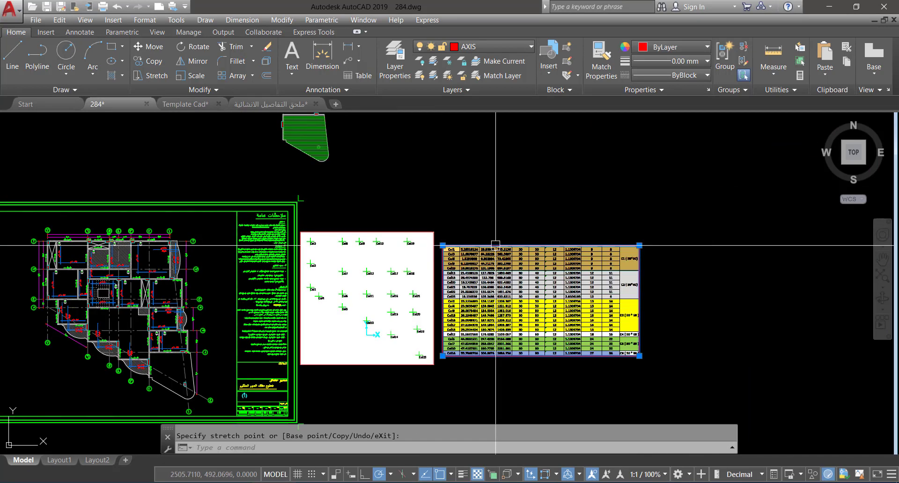
Step: Scale the column table image down further from its upper corner grip and clear the selection
left_click(640, 245)
left_click(590, 273)
scroll(469, 293, "up", 2)
key("Escape")
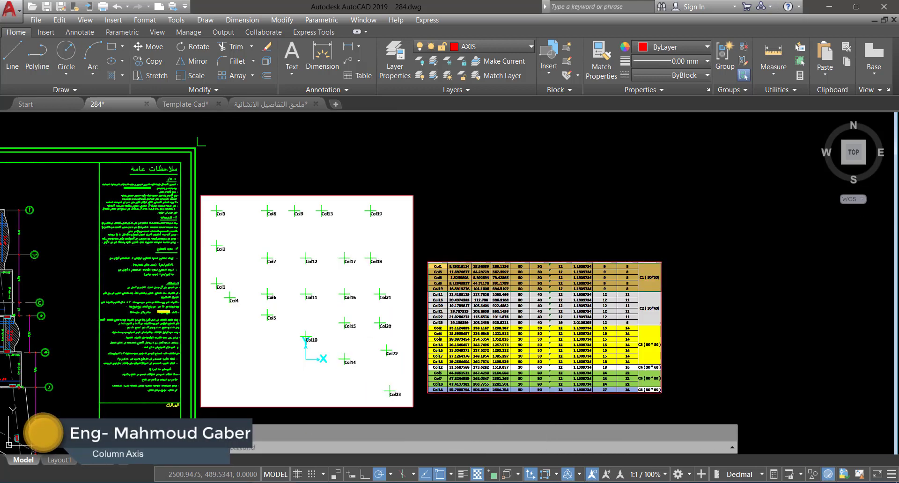
Step: Move the column table image directly below the column-joint image beside the copied slab sheet
left_click(531, 207)
left_click(497, 276)
scroll(508, 243, "down", 2)
type("m")
key("space")
left_click(650, 282)
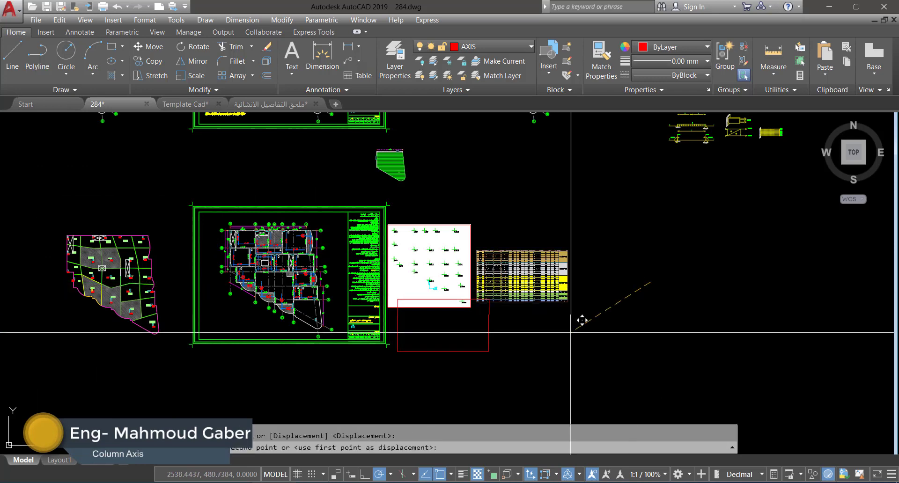
left_click(563, 347)
scroll(243, 292, "up", 1)
scroll(245, 290, "up", 2)
key("Escape")
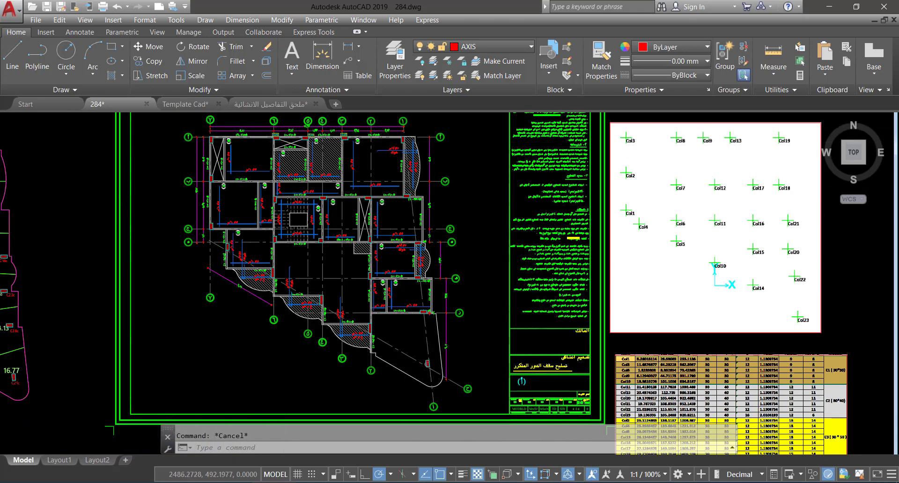
Step: Compare the column-joint labels and the table's column models with the column positions on the copied slab plan
scroll(709, 143, "up", 2)
middle_click_drag(670, 176, 553, 189)
scroll(554, 190, "down", 1)
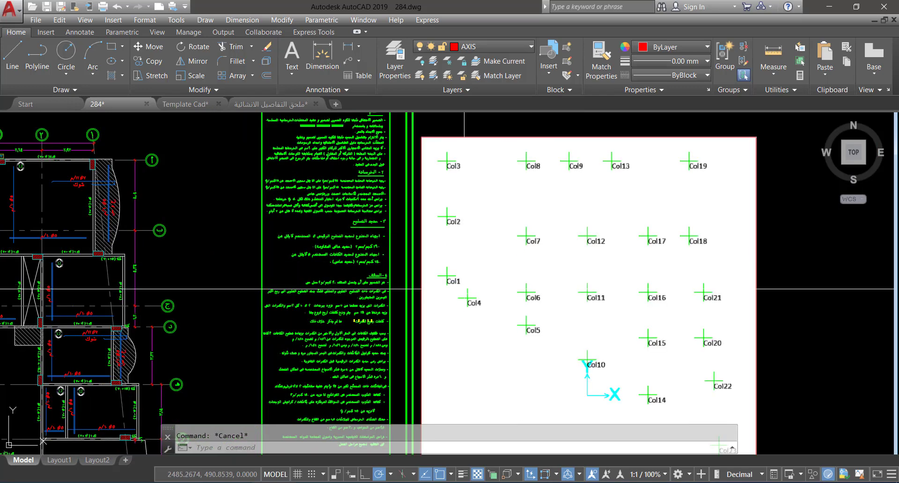
scroll(464, 289, "up", 4)
scroll(529, 234, "down", 8)
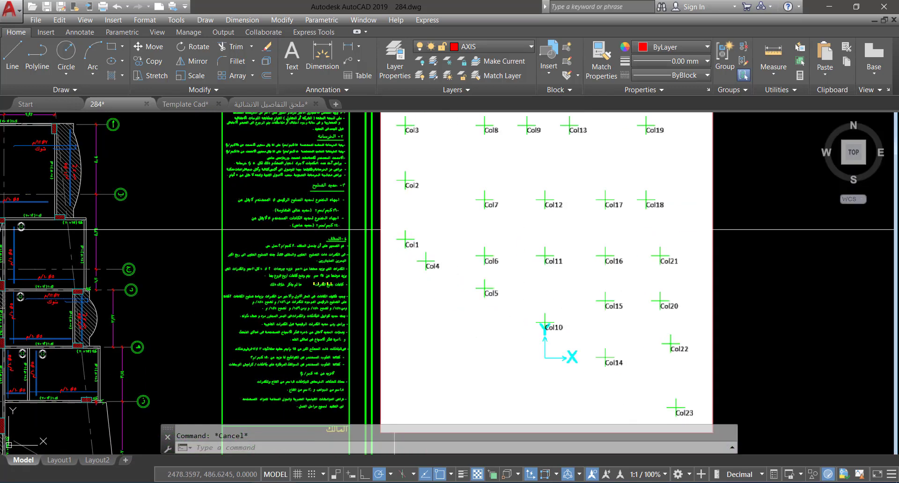
scroll(431, 302, "up", 4)
scroll(393, 299, "up", 3)
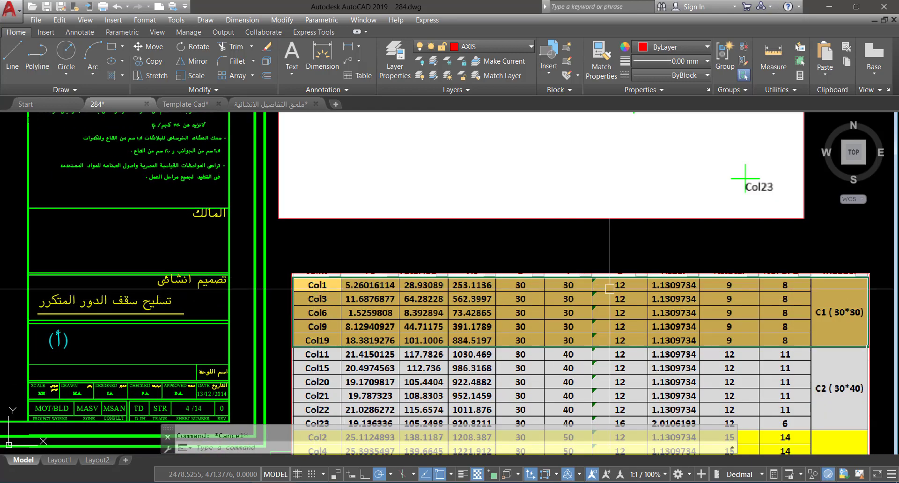
scroll(609, 291, "down", 7)
scroll(509, 197, "up", 4)
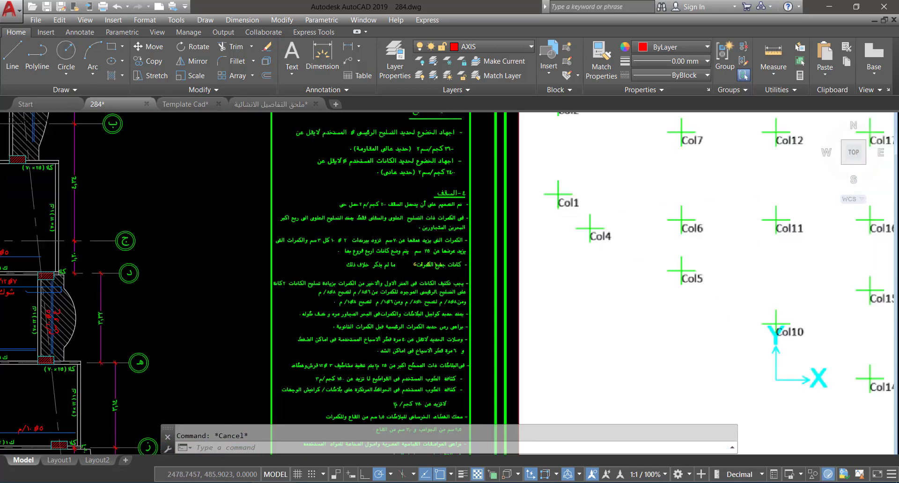
scroll(513, 199, "down", 5)
scroll(304, 252, "up", 3)
scroll(305, 252, "up", 7)
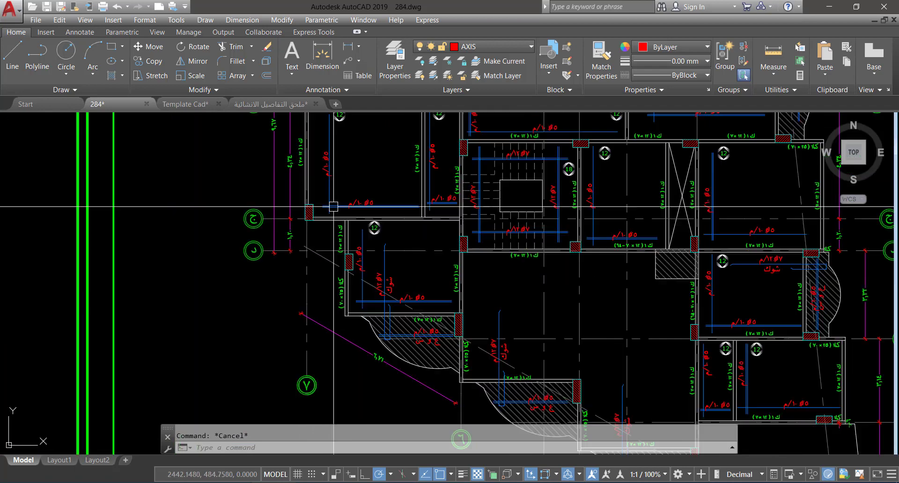
scroll(347, 231, "down", 4)
scroll(370, 183, "up", 4)
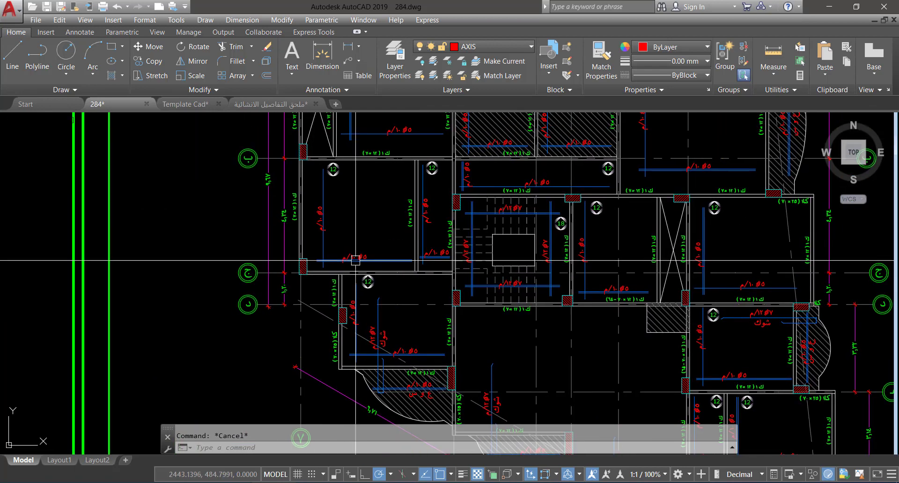
Step: Isolate the layers of the slab reinforcement, its text, the beam labels and the slab thickness symbols by picking sample objects
left_click(375, 276)
left_click(244, 143)
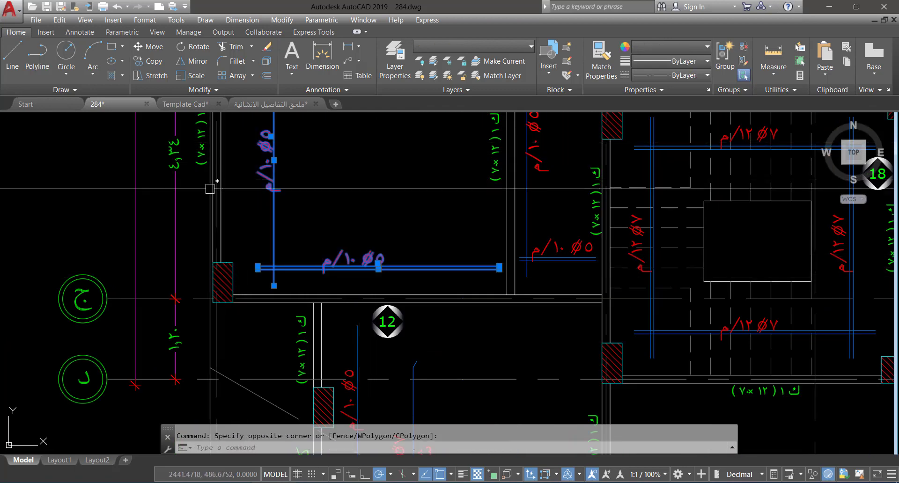
scroll(374, 323, "up", 1)
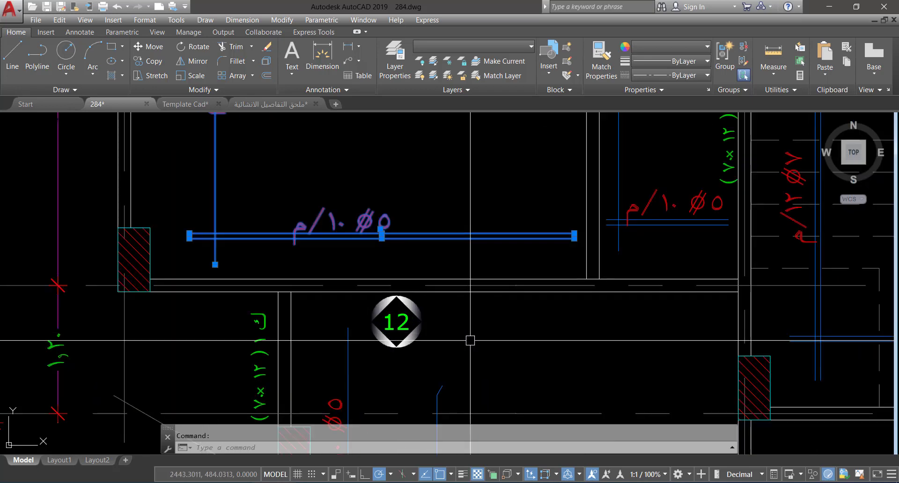
left_click(475, 338)
left_click(380, 313)
scroll(406, 285, "down", 2)
left_click(443, 360)
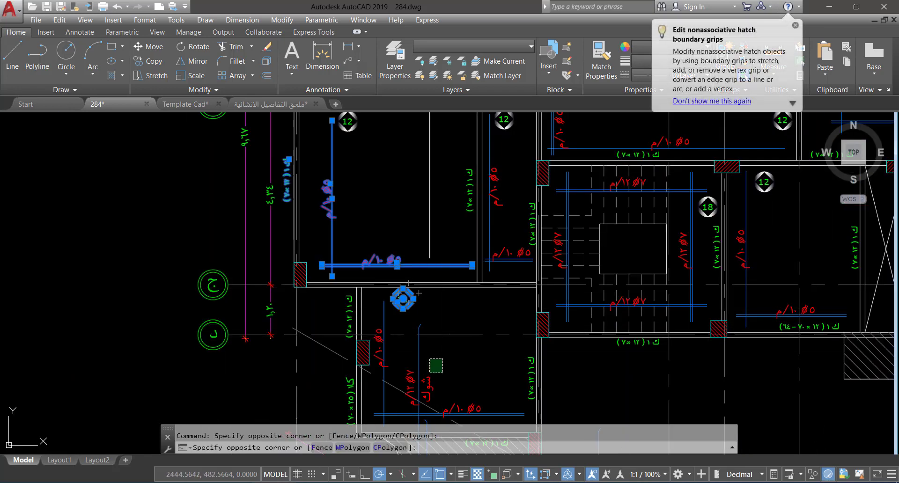
left_click(406, 383)
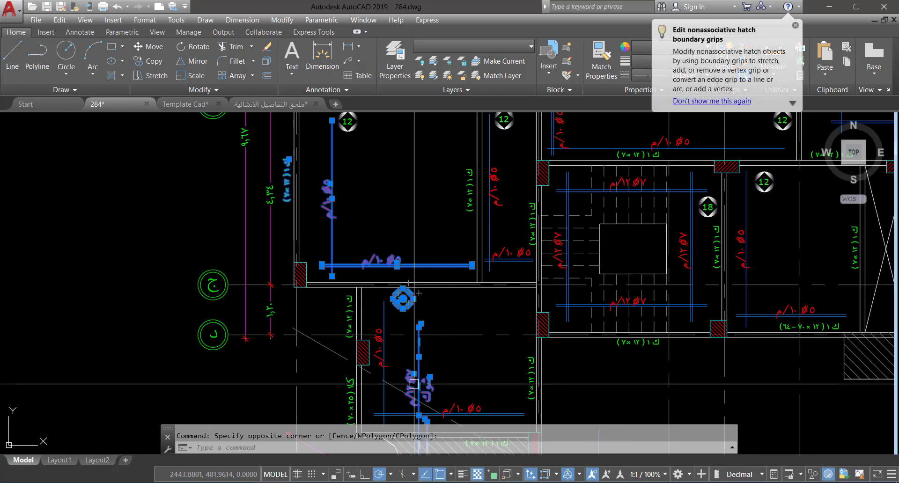
left_click(432, 62)
Step: Erase all the isolated reinforcement, labels and symbols inside the copied sheet's plan area and restore the hidden layers
scroll(321, 201, "down", 5)
scroll(325, 208, "up", 2)
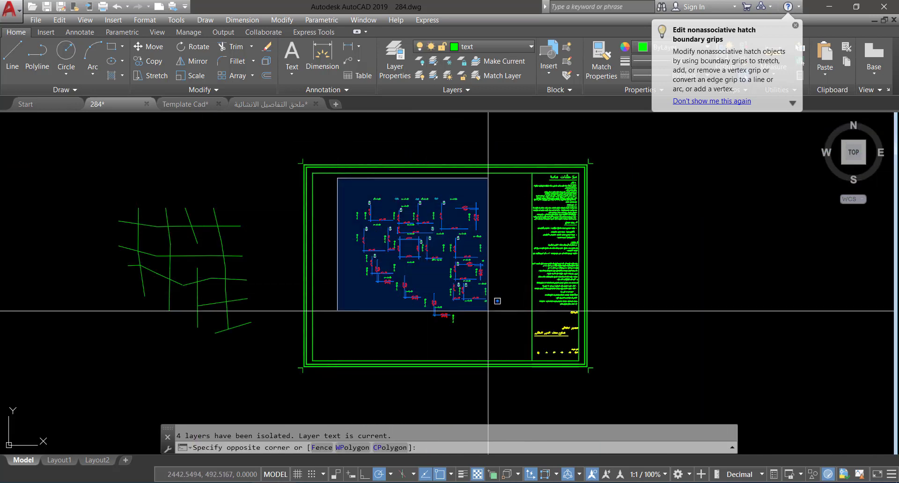
left_click(498, 334)
key("Delete")
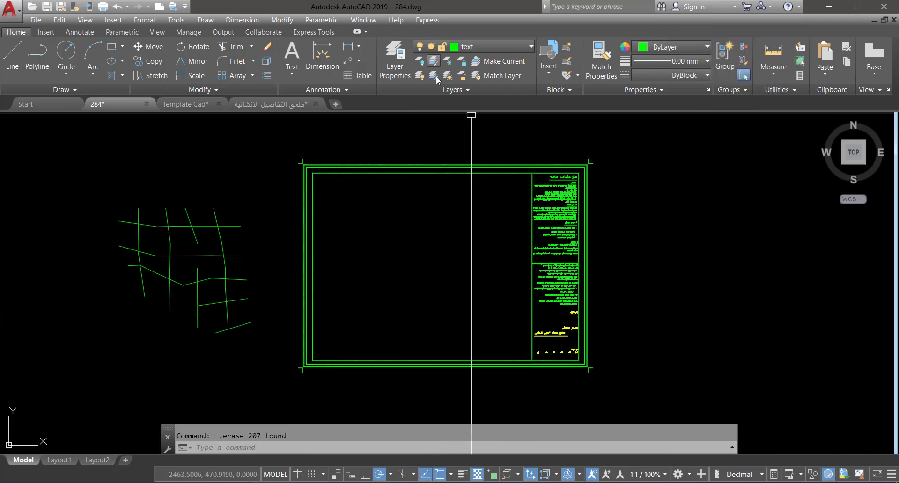
key("ctrl+z")
key("ctrl+z")
scroll(462, 155, "up", 5)
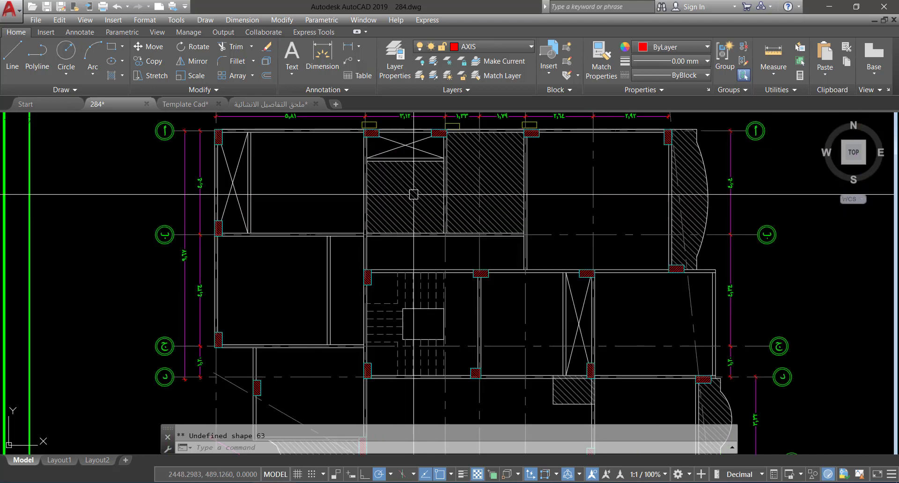
scroll(484, 184, "up", 3)
scroll(485, 184, "down", 5)
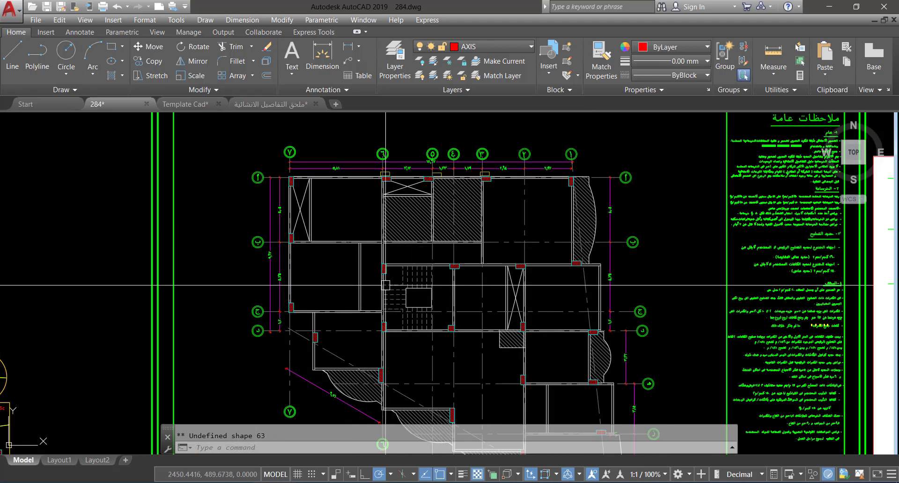
Step: Isolate the slab hatch layer, erase all of the copied plan's slab hatches and restore the other layers
left_click(408, 222)
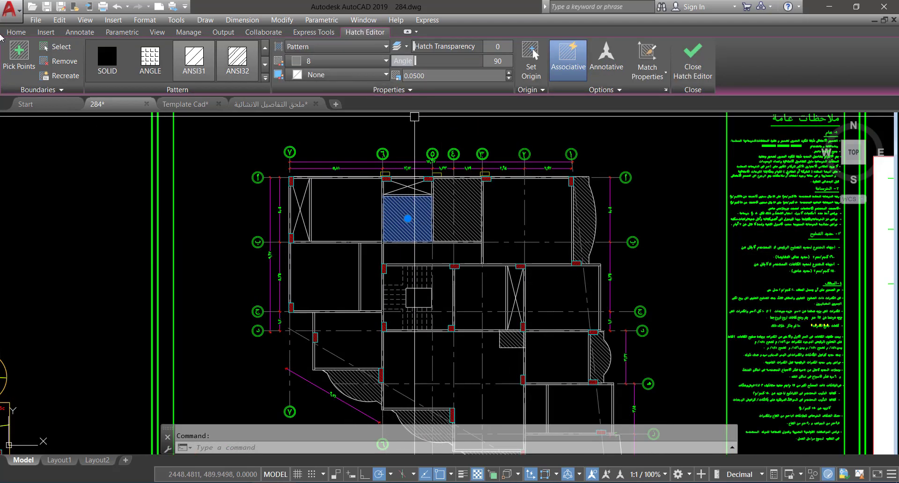
left_click(17, 32)
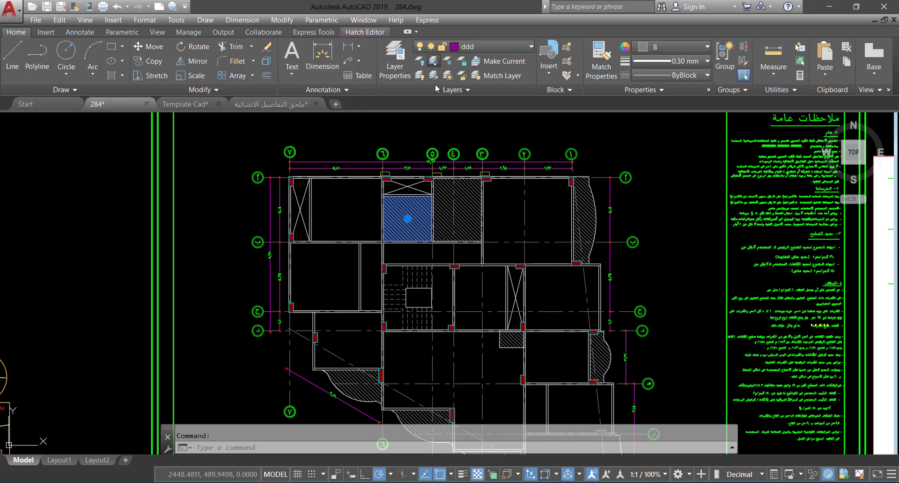
left_click(433, 61)
left_click(319, 133)
left_click(609, 401)
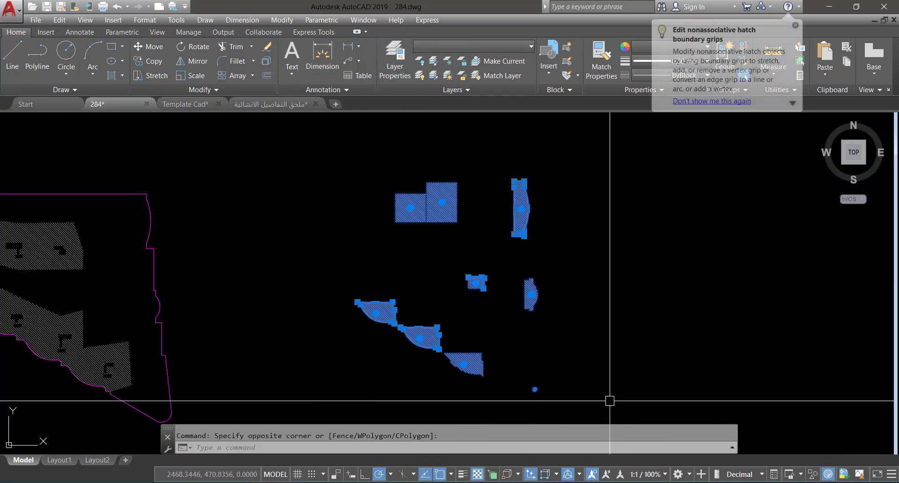
key("Delete")
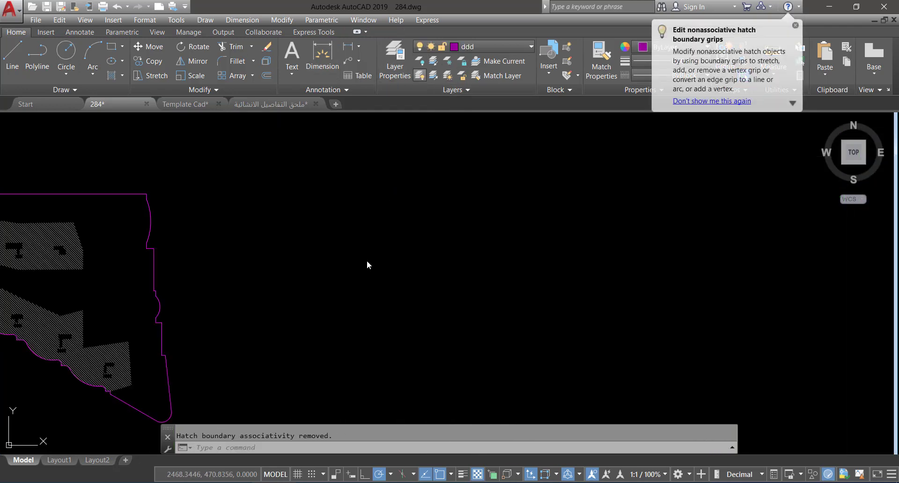
scroll(367, 265, "down", 5)
scroll(351, 301, "up", 8)
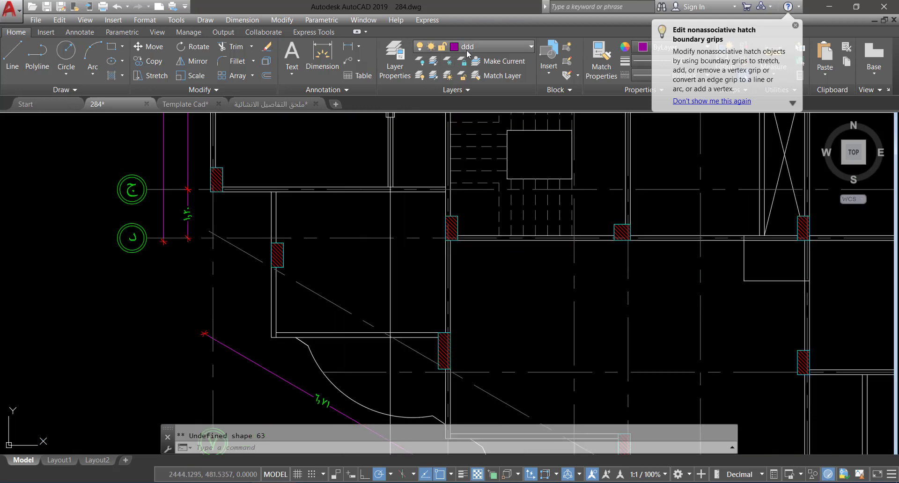
Step: Lock the axis layer bbbbb by picking a grid axis line on the copied plan
left_click(461, 62)
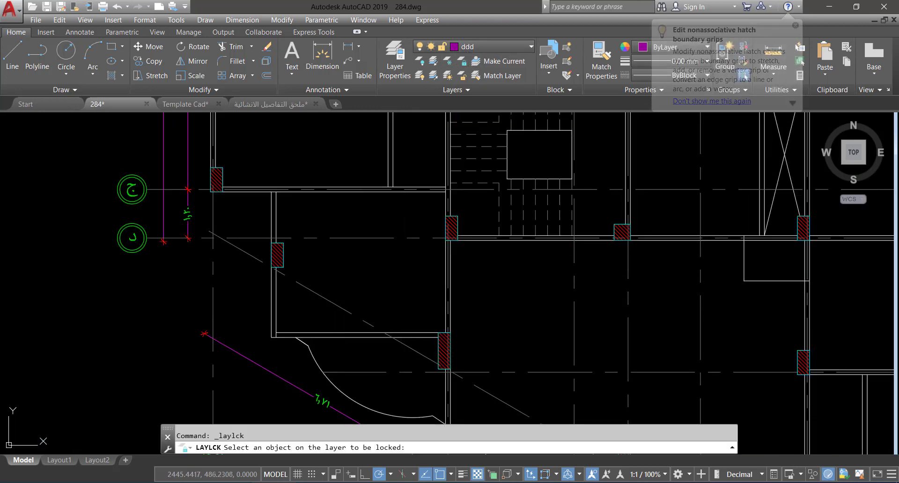
left_click(363, 239)
scroll(356, 276, "down", 2)
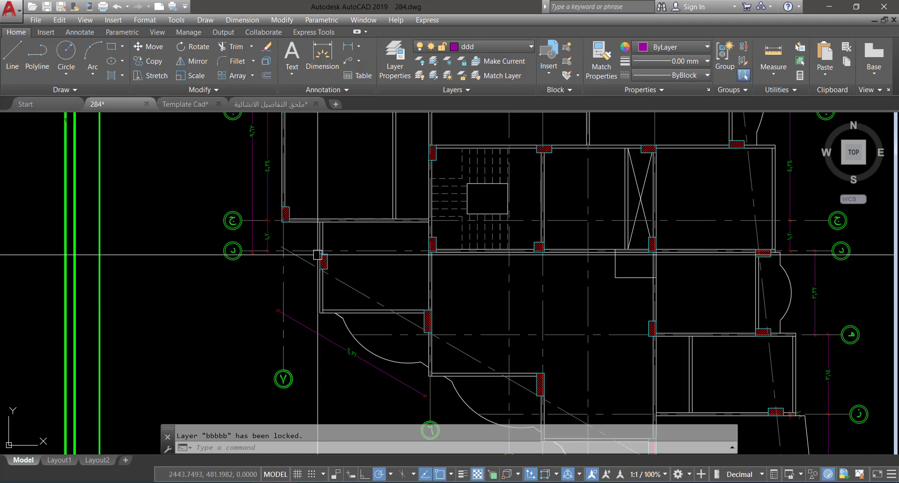
Step: Measure the long side of the column at axes ج and ٧ with a temporary linear dimension
scroll(292, 210, "up", 2)
middle_click_drag(253, 170, 259, 226)
scroll(303, 287, "down", 1)
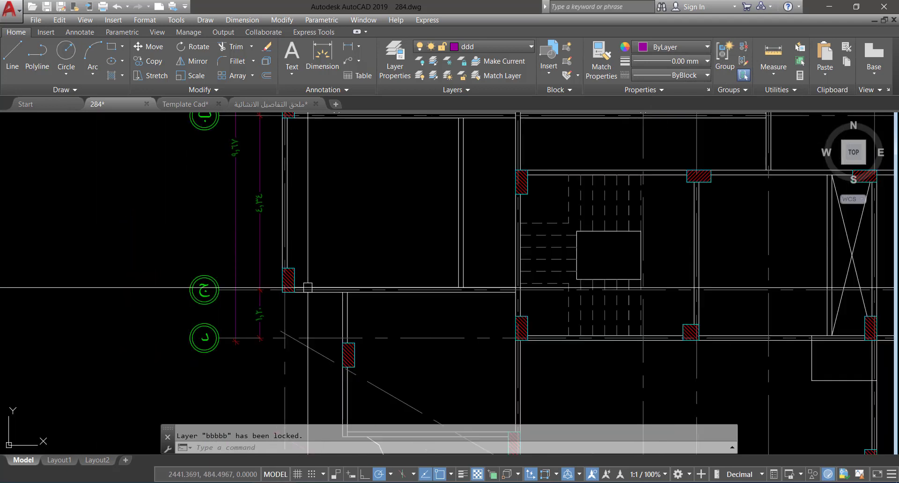
middle_click_drag(314, 291, 271, 274)
scroll(274, 276, "up", 2)
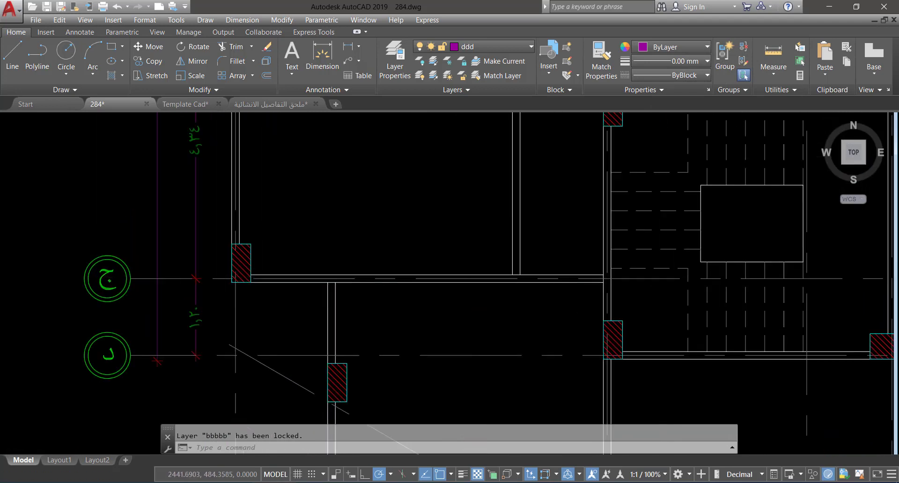
scroll(281, 281, "down", 4)
scroll(333, 147, "up", 5)
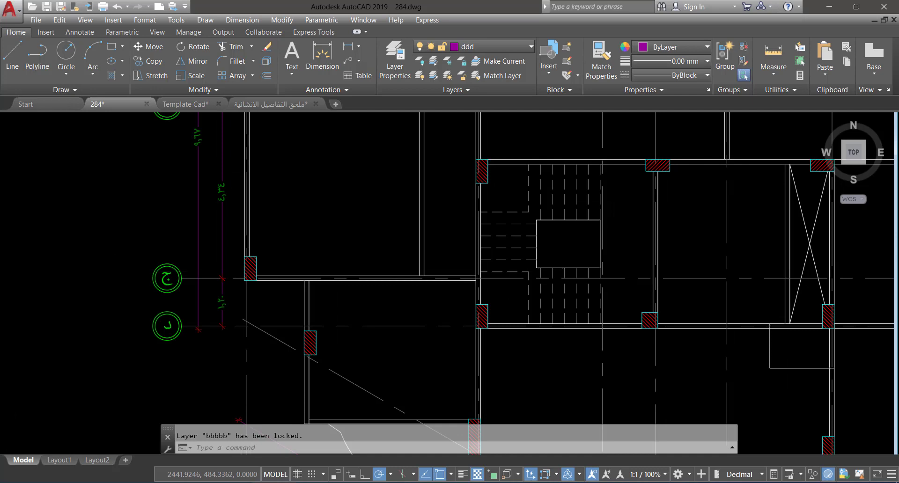
left_click(348, 47)
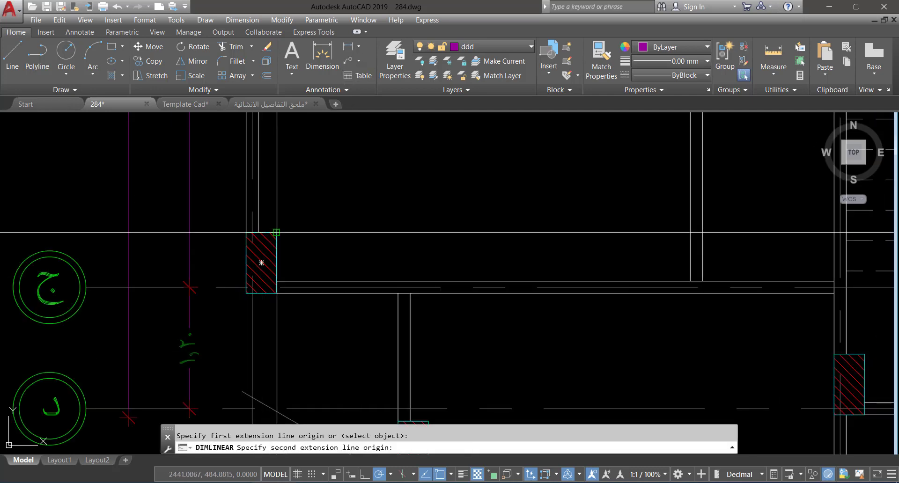
left_click(276, 233)
key("Escape")
key("space")
left_click(276, 233)
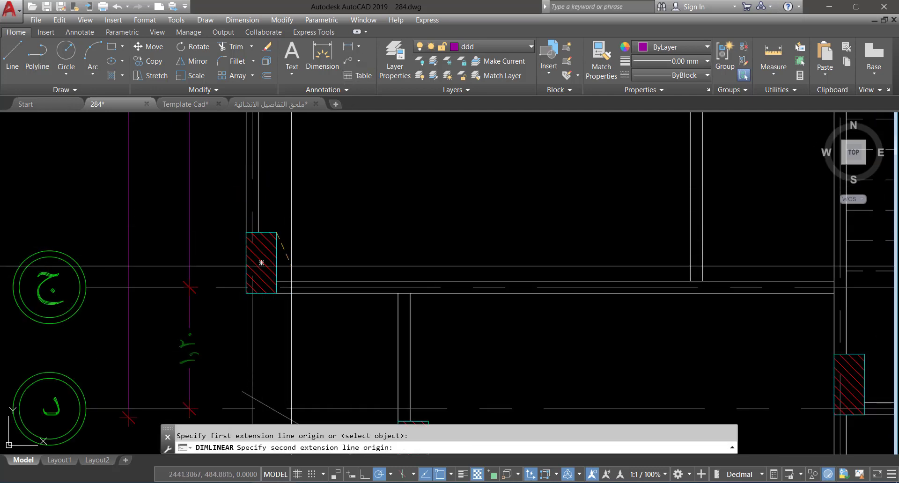
left_click(276, 293)
key("Escape")
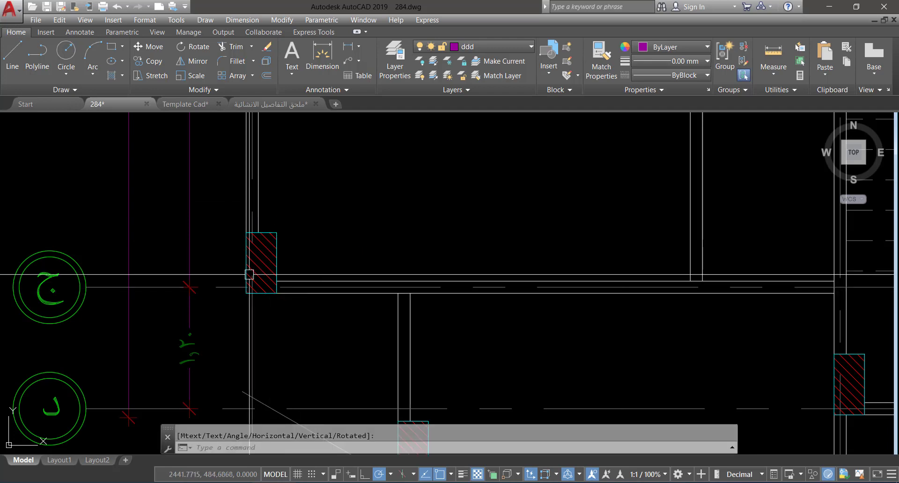
scroll(258, 269, "up", 2)
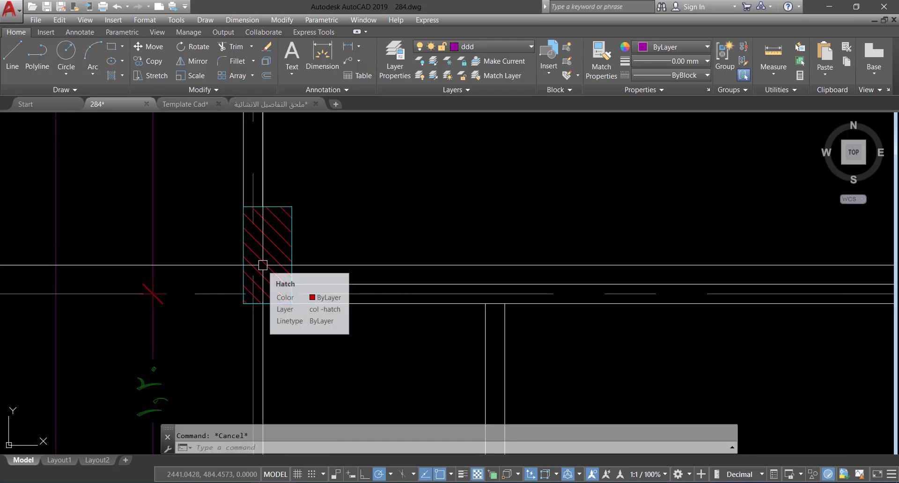
middle_click_drag(292, 286, 316, 319)
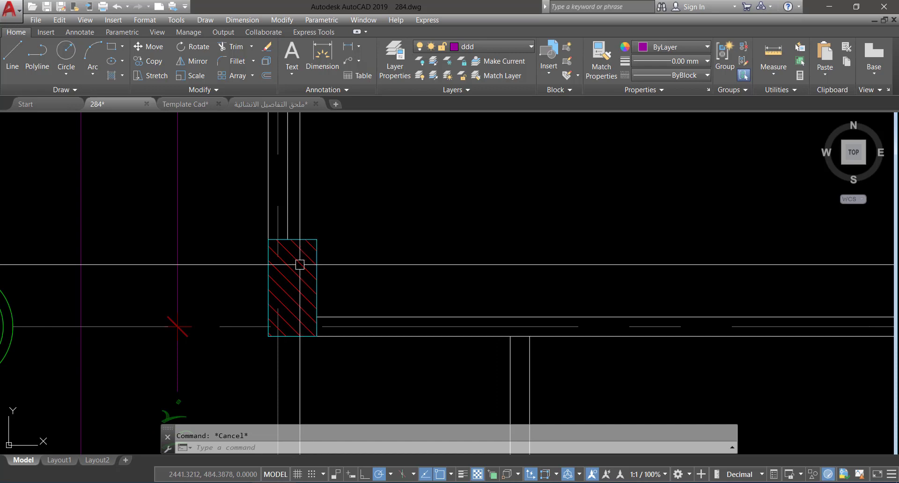
left_click(336, 217)
left_click(213, 253)
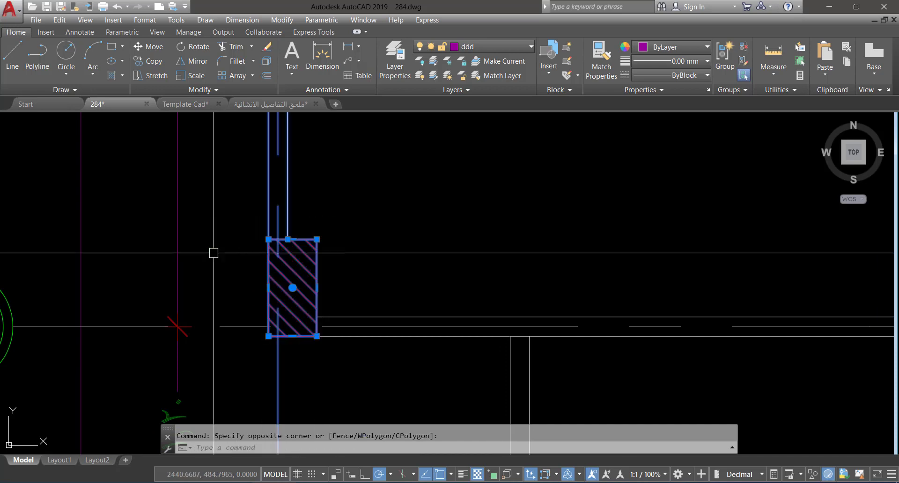
key("Escape")
left_click(350, 363)
left_click(201, 311)
key("Escape")
left_click(347, 211)
key("Escape")
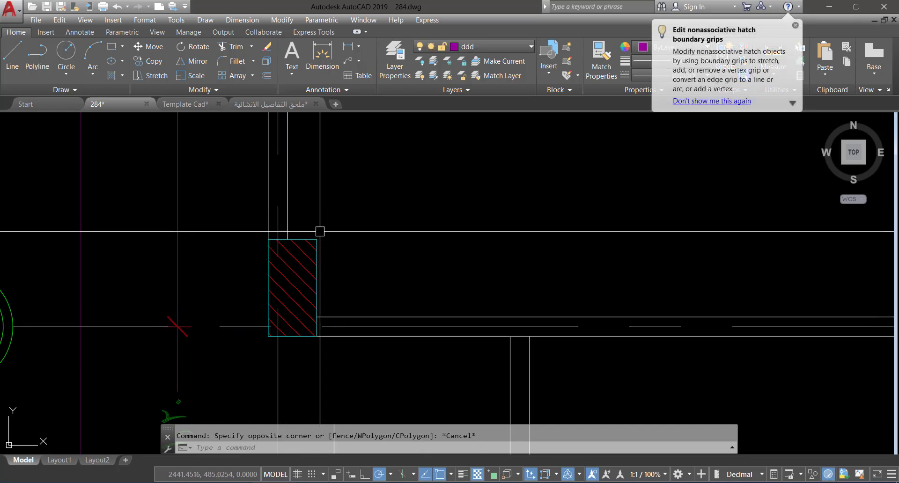
left_click(334, 228)
key("Escape")
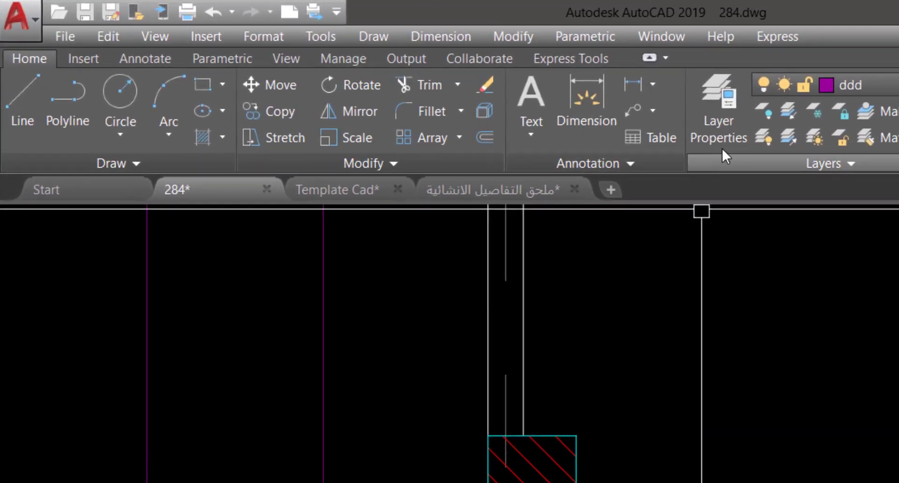
Step: Create a new layer named 00 Dummy and set its color to yellow
left_click(428, 65)
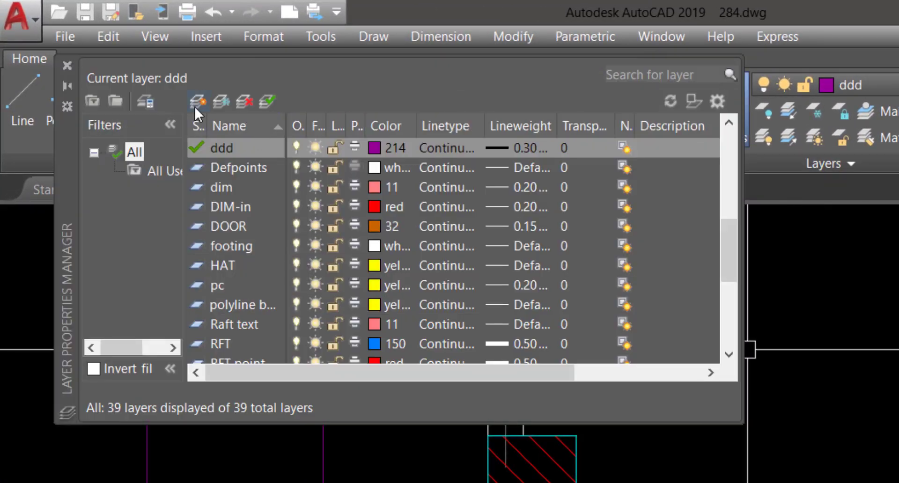
left_click(197, 103)
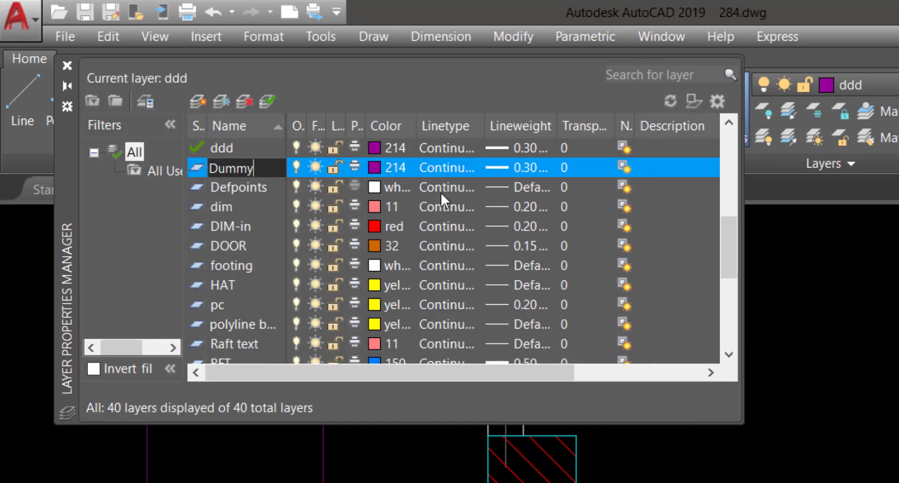
key("Left")
key("Left")
key("Left")
key("Left")
key("Left")
type("0")
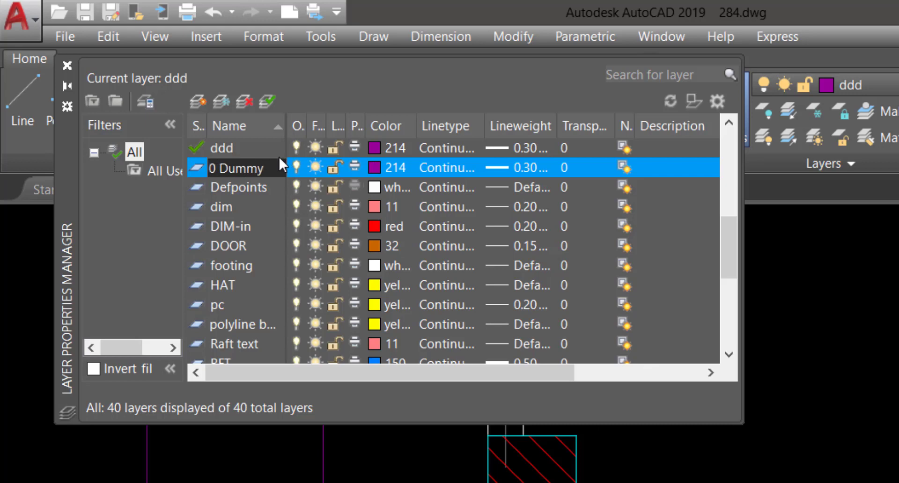
type("0")
left_click(380, 168)
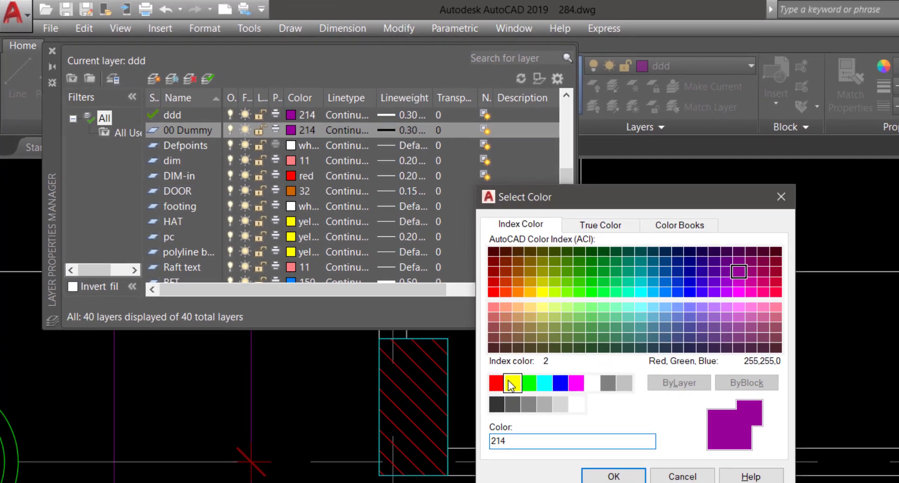
left_click(511, 385)
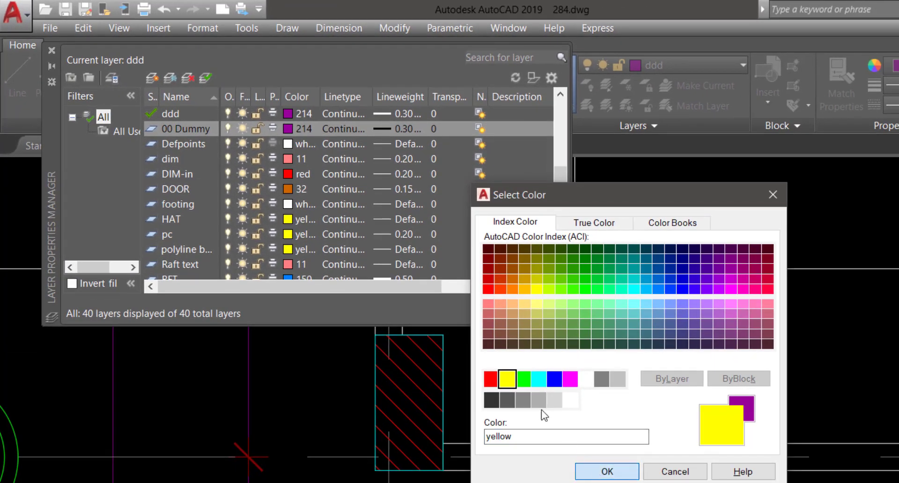
left_click(606, 472)
Step: Set the lineweight of all the drawing's layers to 0.00 mm
left_click(391, 118)
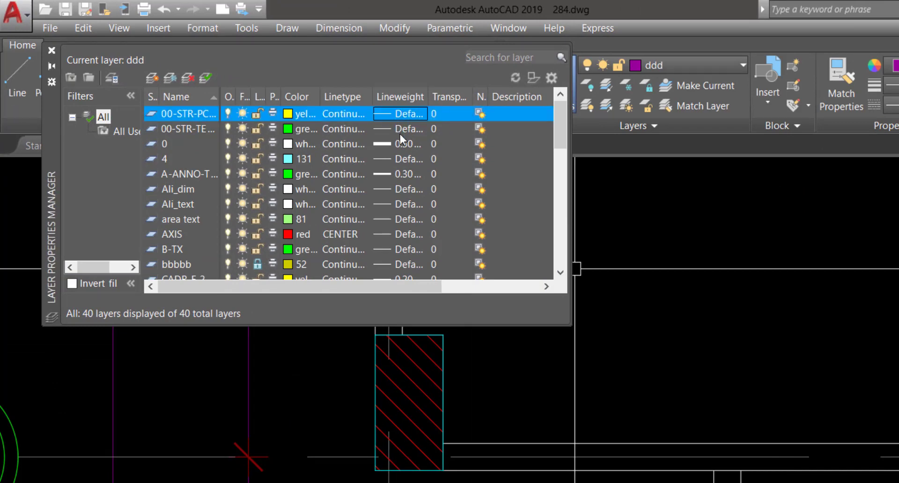
key("Escape")
left_click_drag(560, 141, 553, 289)
left_click(417, 265, "shift")
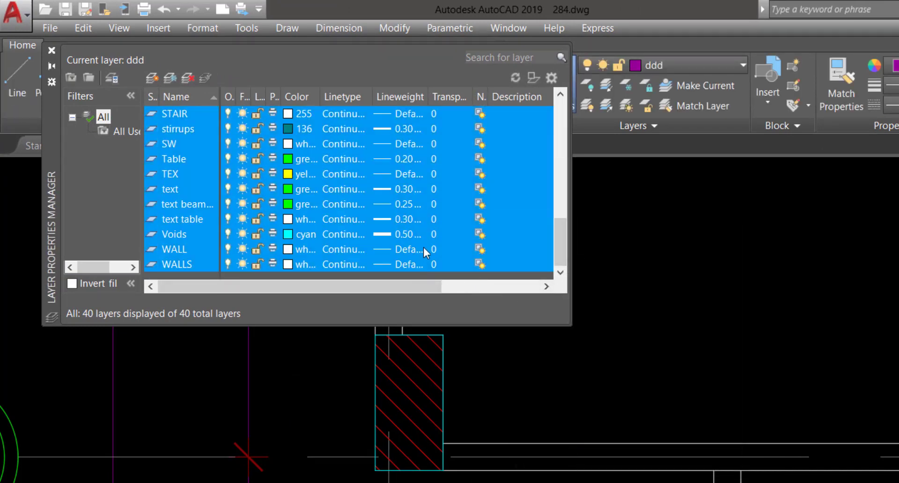
left_click(395, 196)
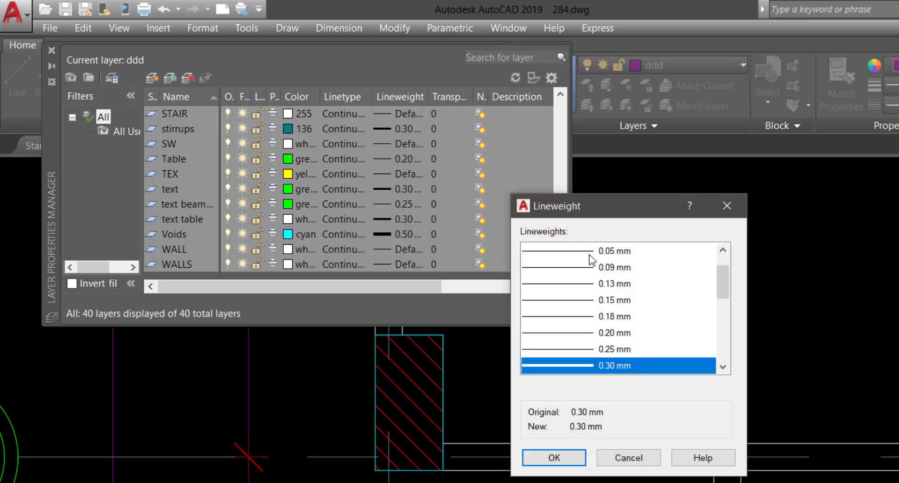
scroll(589, 255, "up", 1)
left_click(594, 267)
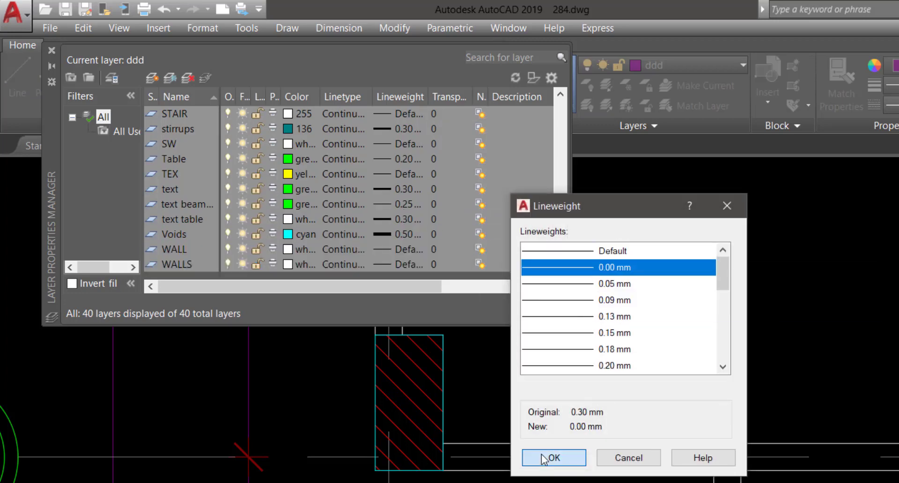
left_click(543, 459)
scroll(550, 148, "up", 5)
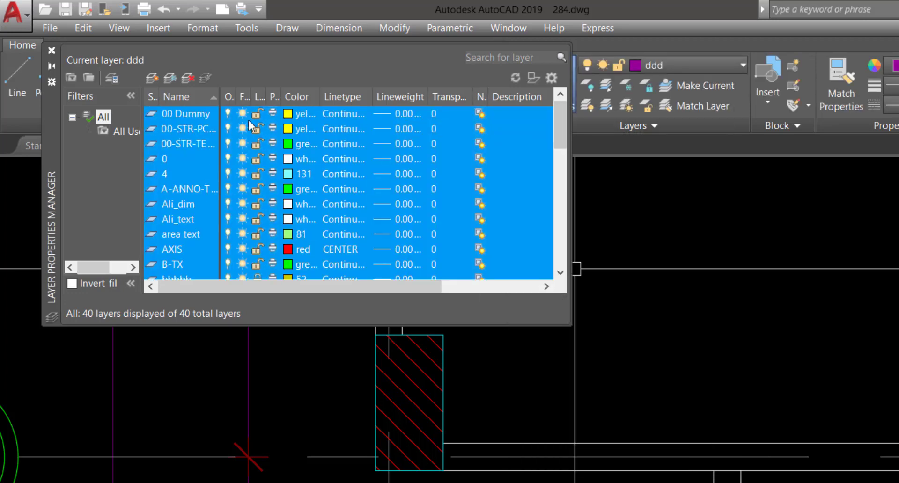
Step: Set the 00 Dummy layer's lineweight to 0.35 mm, make it the current layer and close the layer manager
left_click(195, 112)
left_click(389, 119)
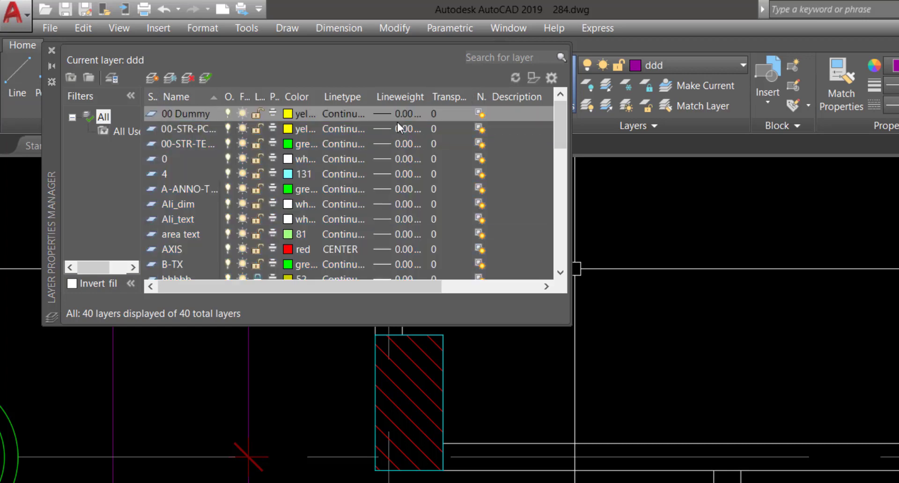
scroll(591, 347, "down", 1)
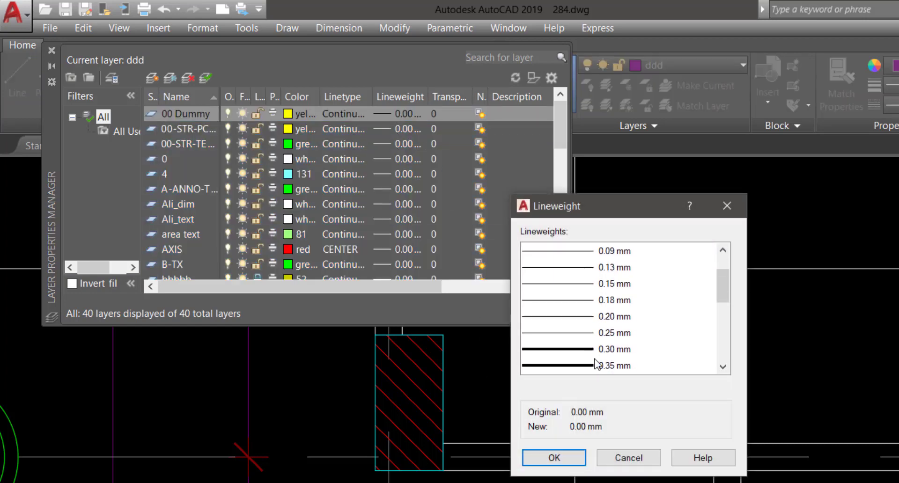
left_click(564, 448)
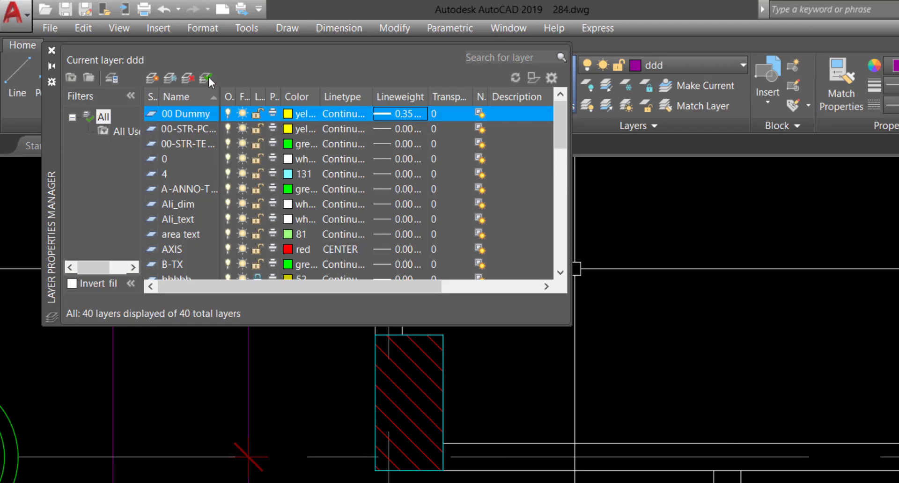
left_click(208, 78)
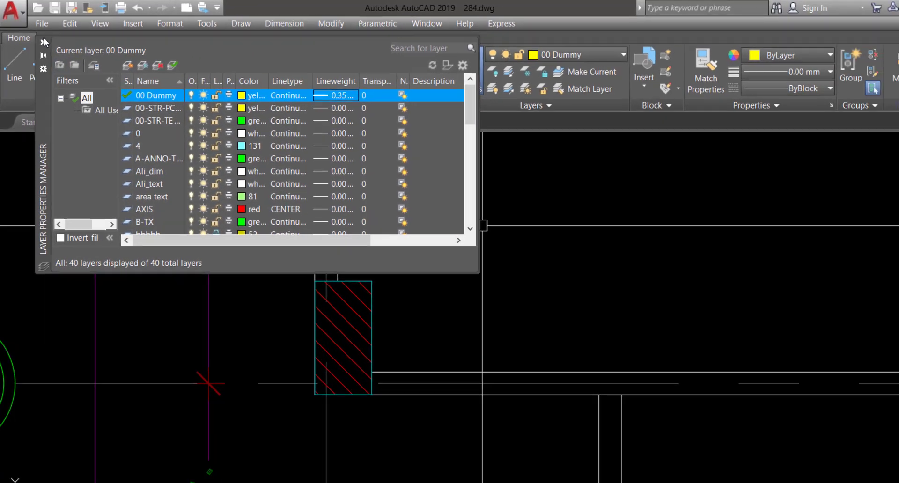
left_click(52, 50)
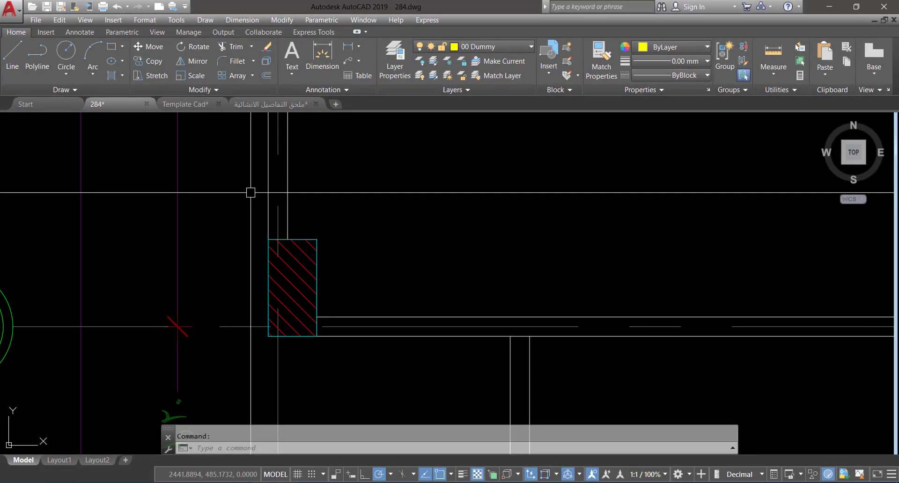
Step: Try to erase the beam and axis lines crossing above the column at axes ج and ٧, and undo the erasure
key("Escape")
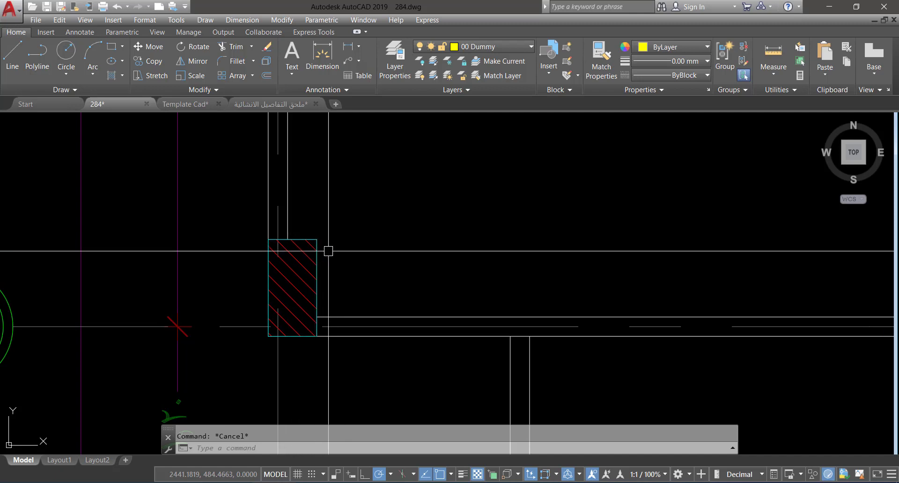
type("s")
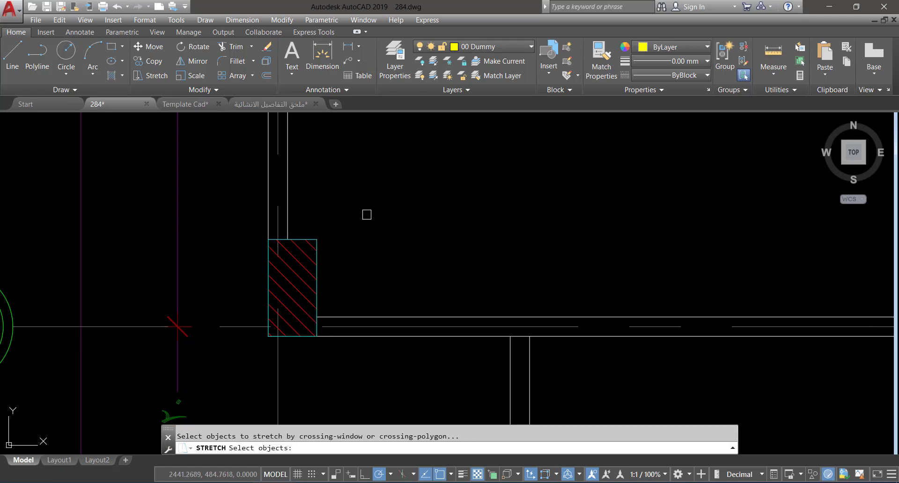
key("Escape")
left_click(319, 203)
left_click(234, 181)
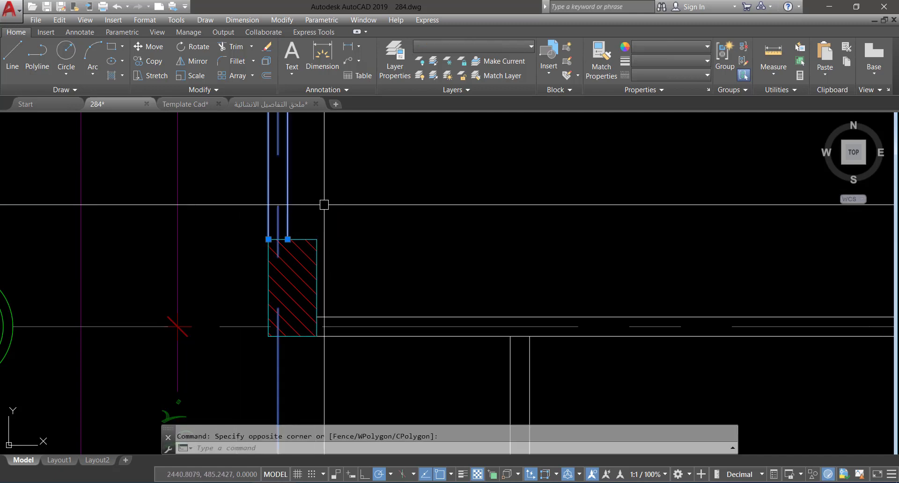
key("Delete")
key("ctrl+z")
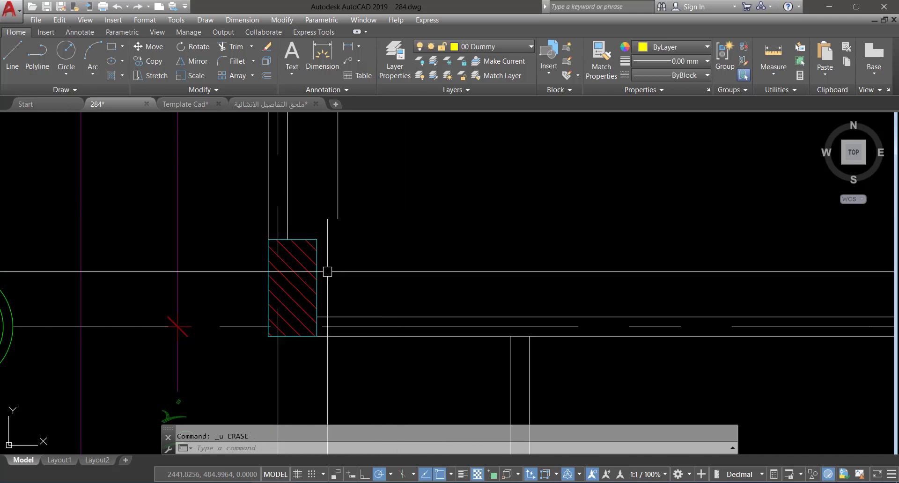
Step: Lock the AXIS layer by picking the vertical axis line through the column at axes ج and ٧
scroll(341, 227, "down", 3)
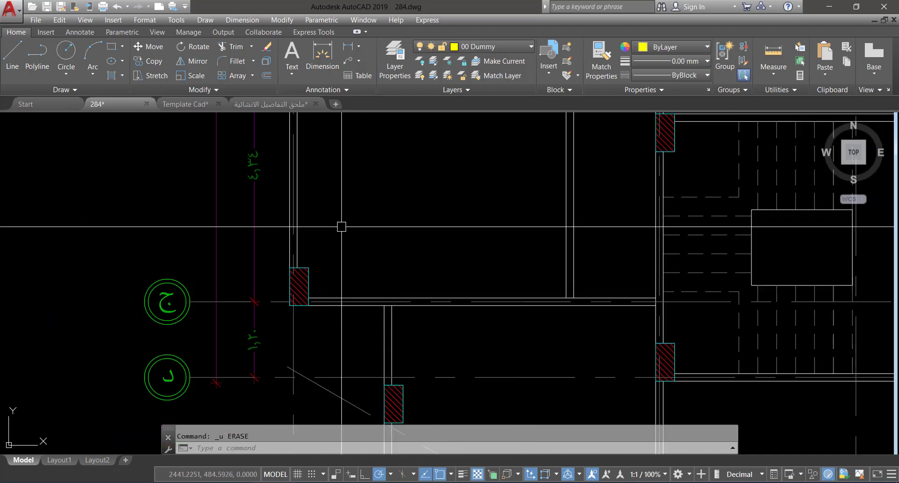
left_click(462, 63)
left_click(296, 337)
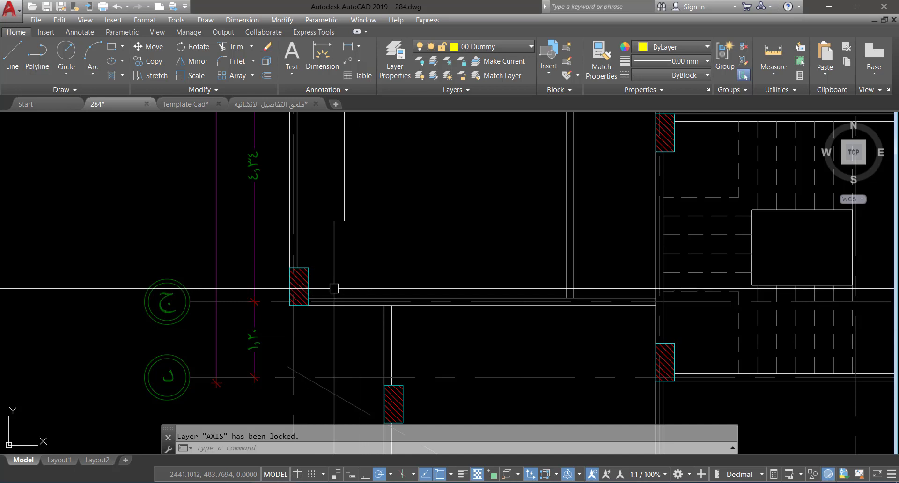
key("Escape")
Step: Erase the vertical and horizontal beam lines that meet the column at axes ج and ٧
left_click(325, 186)
left_click(283, 209)
scroll(326, 295, "up", 4)
left_click(372, 263)
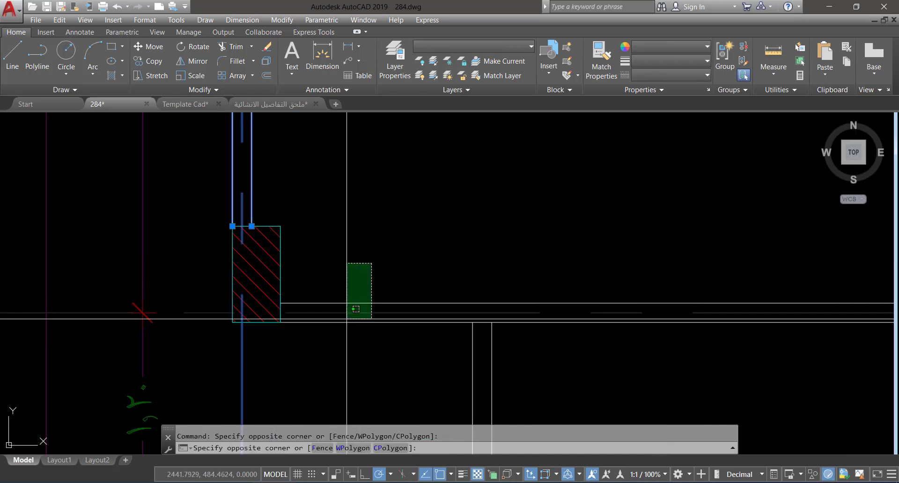
left_click(341, 341)
key("Delete")
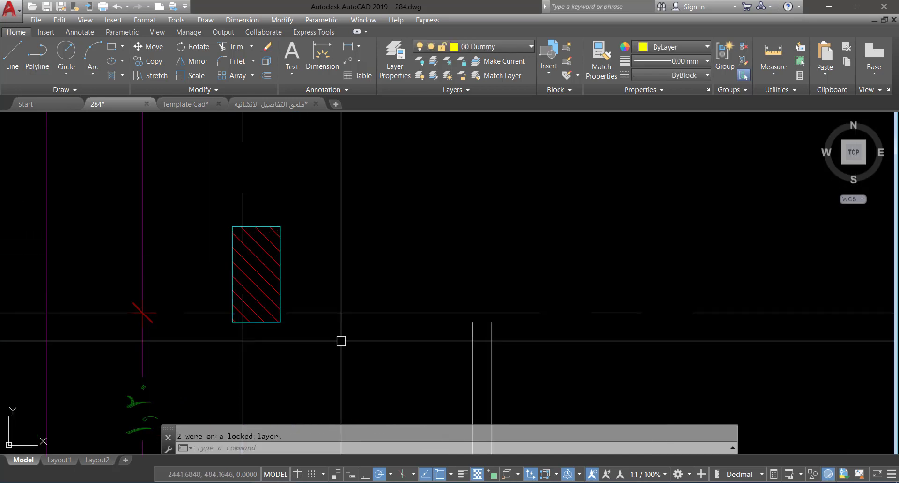
Step: Shorten the column at axes ج and ٧ from its upper edge with Stretch and fit its hatch to the new outline
type("s")
key("Return")
left_click(333, 203)
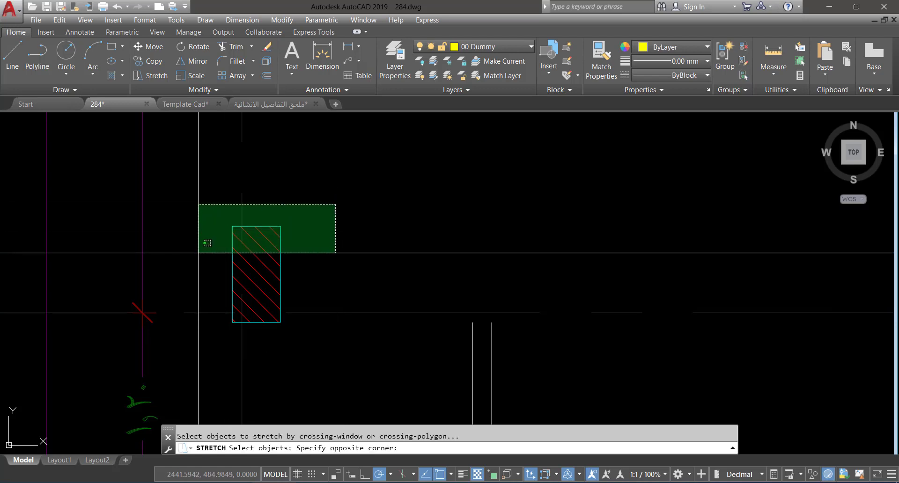
left_click(198, 252)
key("Return")
left_click(337, 207)
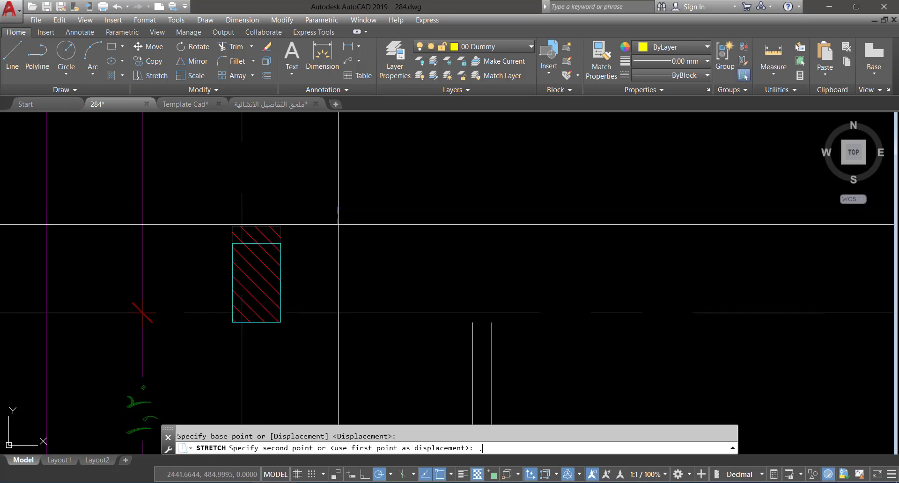
left_click(312, 218)
left_click(199, 238)
left_click(256, 226)
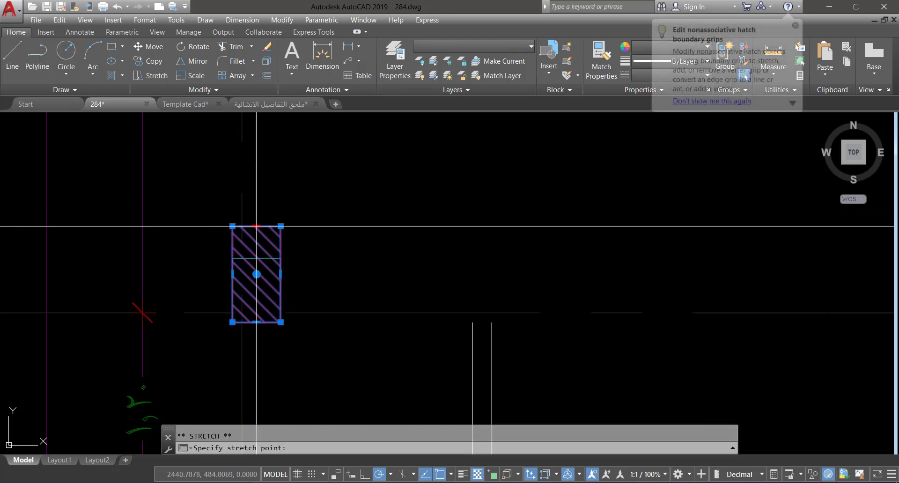
key("Escape")
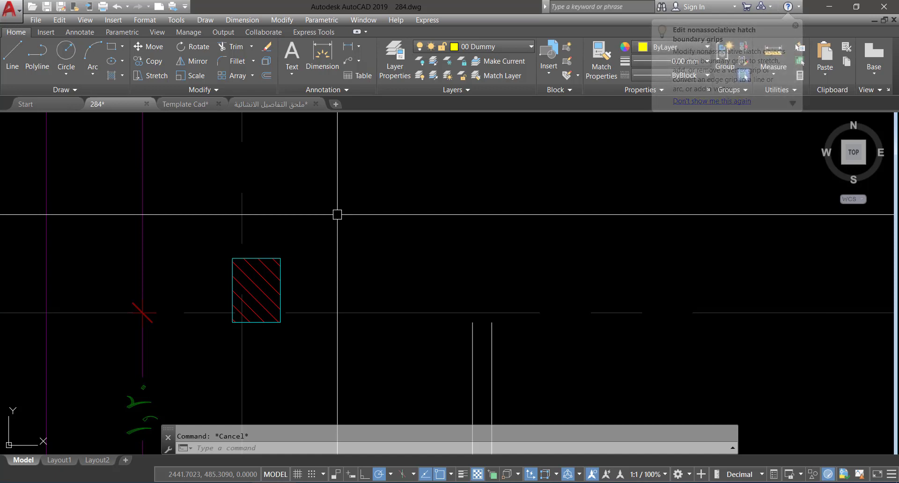
Step: Measure the shortened column's width and height with temporary linear dimensions, without placing them
left_click(349, 47)
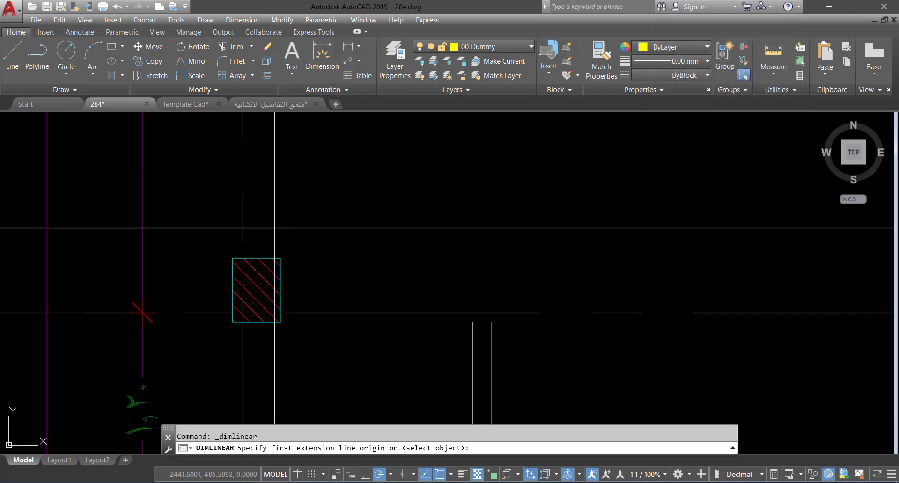
left_click(235, 257)
left_click(280, 258)
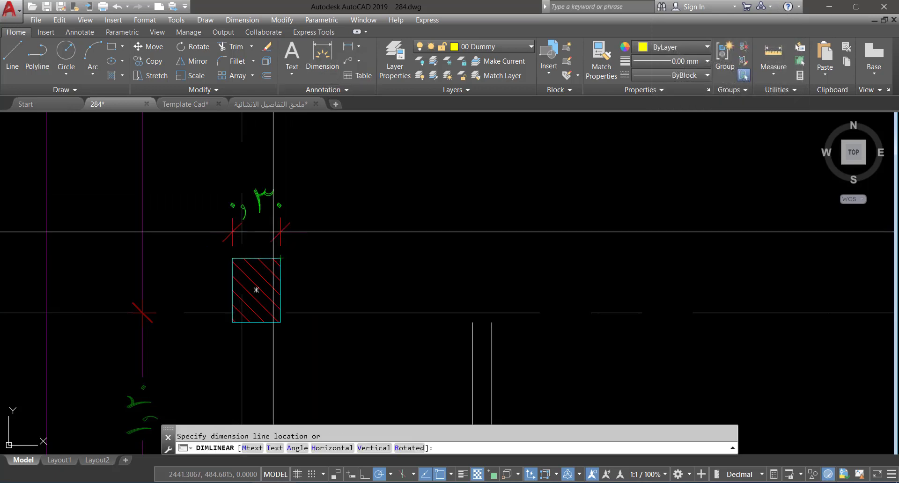
key("Escape")
key("space")
left_click(281, 258)
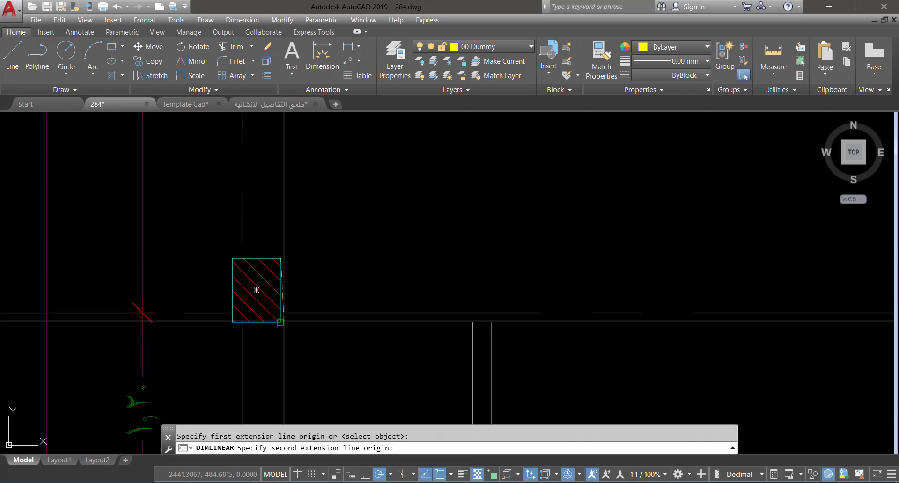
left_click(281, 322)
key("Escape")
Step: Check the column dimensions in the pasted table and stretch the upper edge of the column outline at axes ج and ٧ down by 0.1
scroll(288, 267, "down", 10)
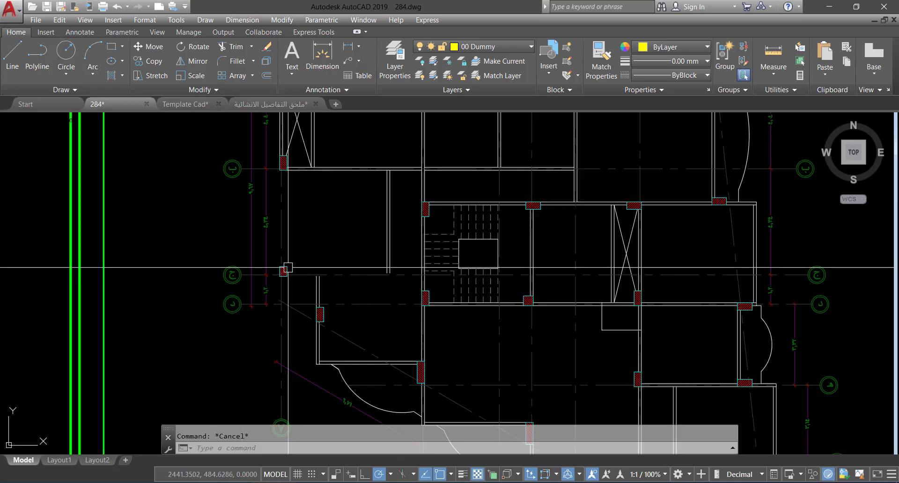
scroll(624, 362, "up", 8)
scroll(648, 344, "up", 2)
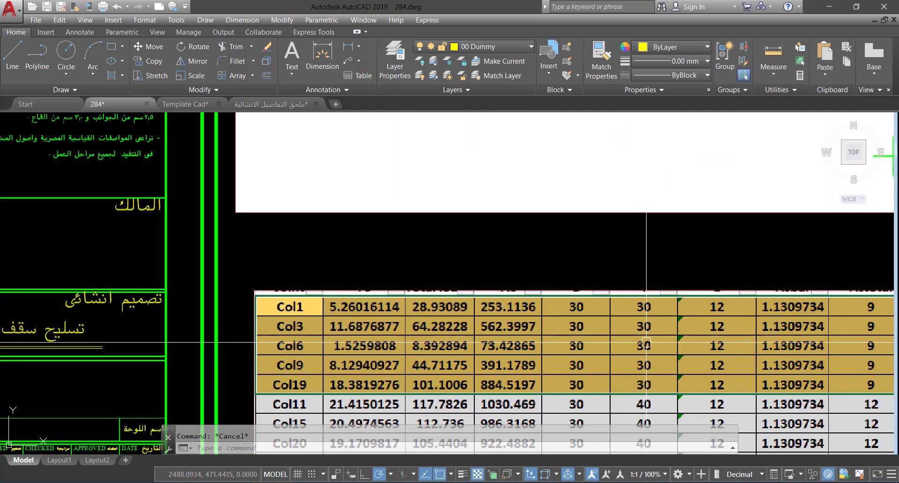
scroll(639, 342, "down", 6)
scroll(196, 241, "up", 4)
scroll(200, 200, "up", 6)
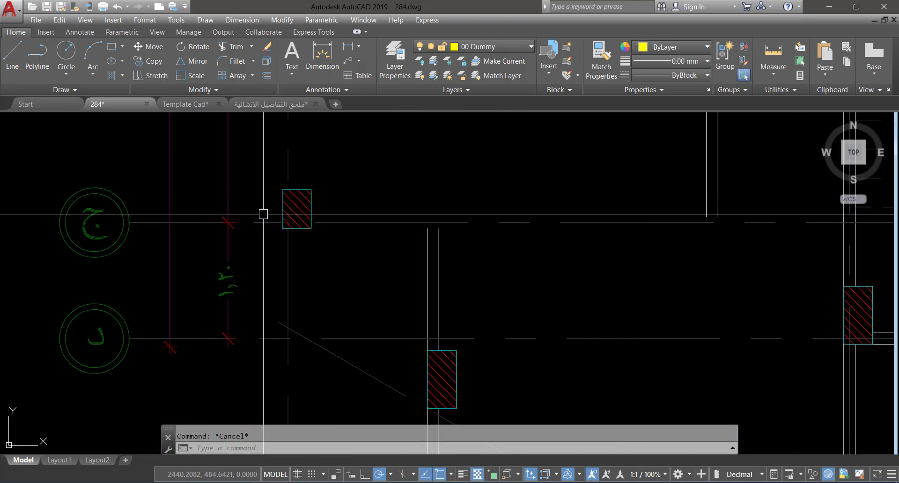
type("s")
key("Return")
left_click(367, 174)
left_click(251, 193)
key("Return")
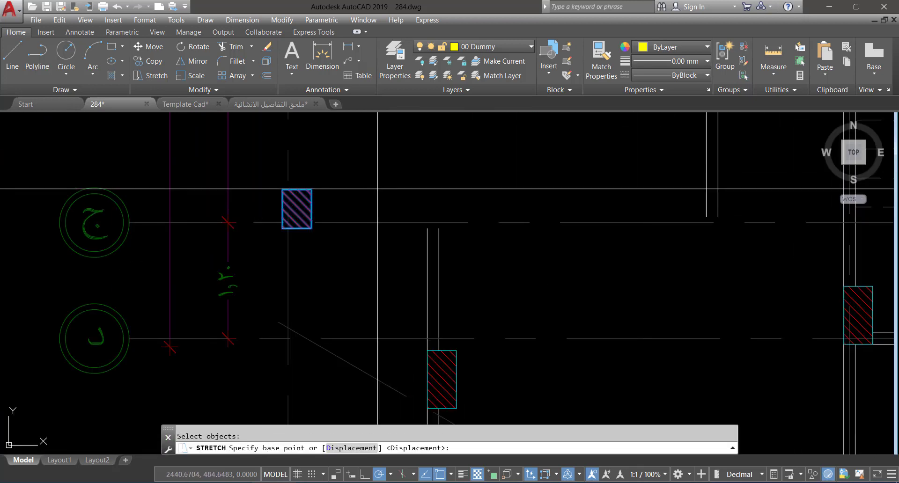
left_click(377, 193)
key("Return")
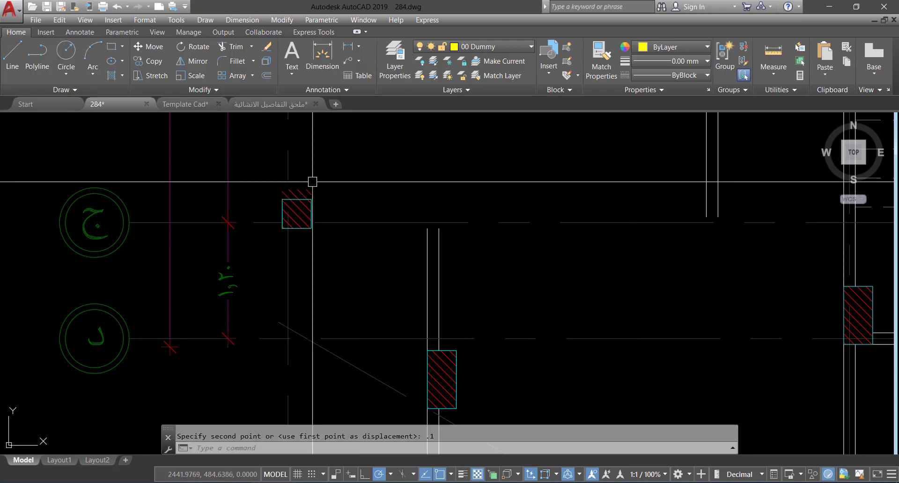
Step: Stretch the upper edge of the column hatch at axes ج and ٧ down to the shortened outline
scroll(314, 182, "up", 6)
left_click(325, 182)
left_click(191, 213)
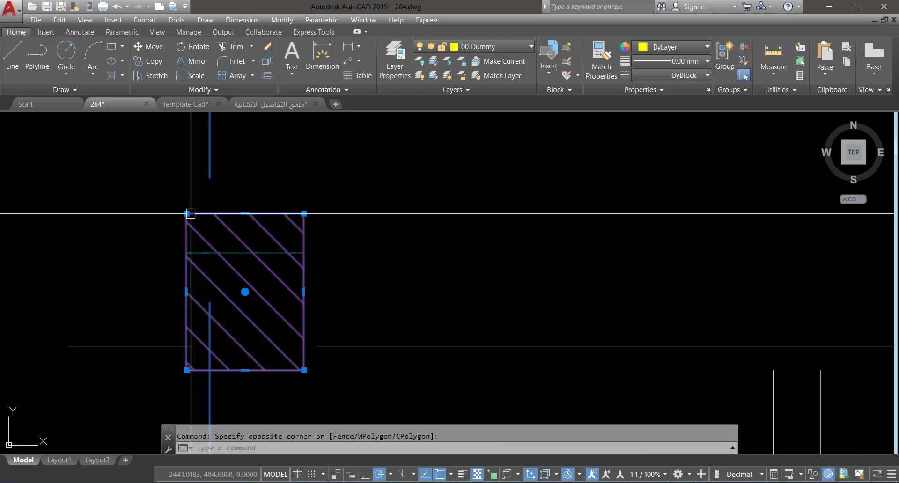
left_click(245, 214)
left_click(246, 256)
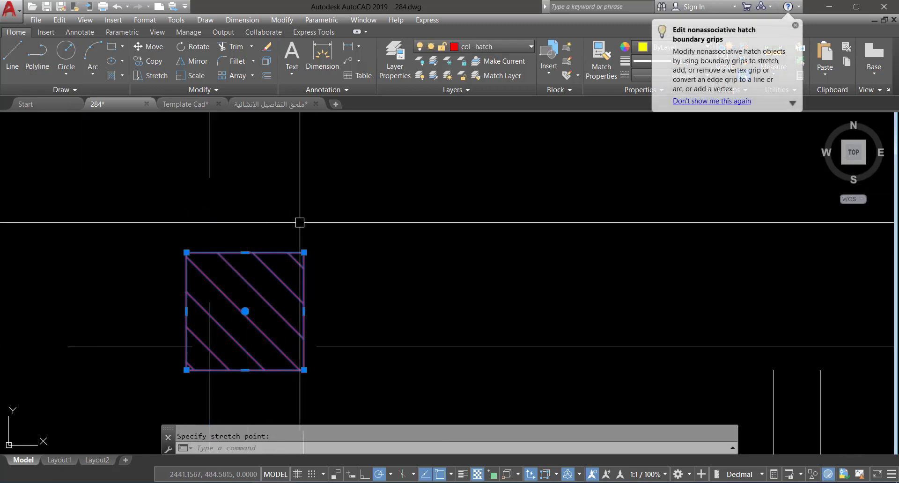
scroll(302, 223, "down", 4)
key("Escape")
Step: Draw lines along the left and lower edges of the column at axes ج and ٧, from corner to corner
type("1")
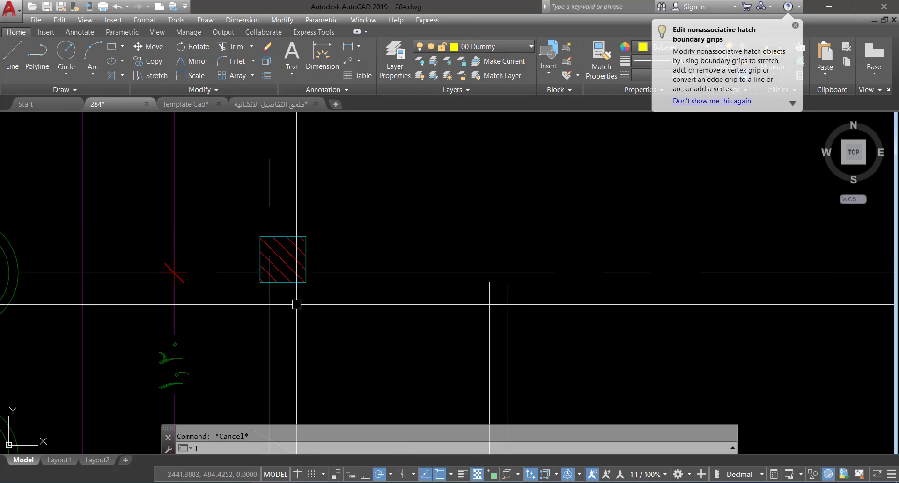
scroll(273, 290, "up", 2)
key("Escape")
left_click(281, 278)
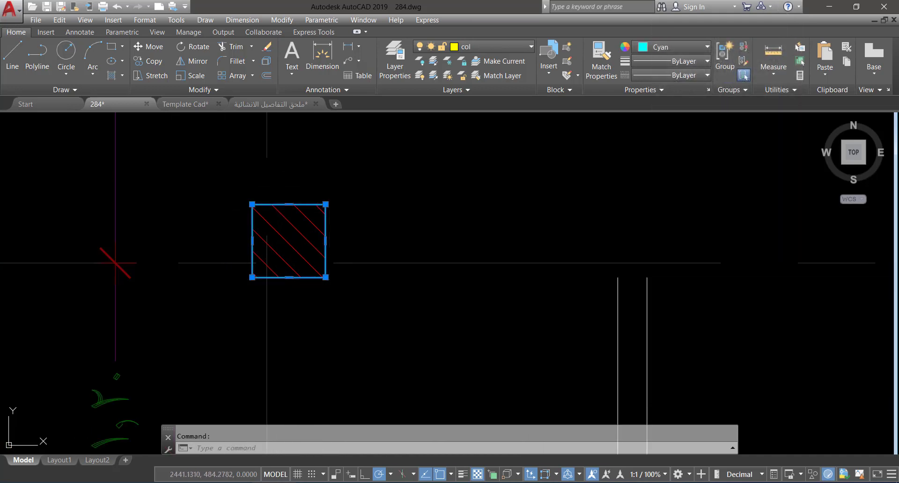
key("Escape")
type("l")
key("space")
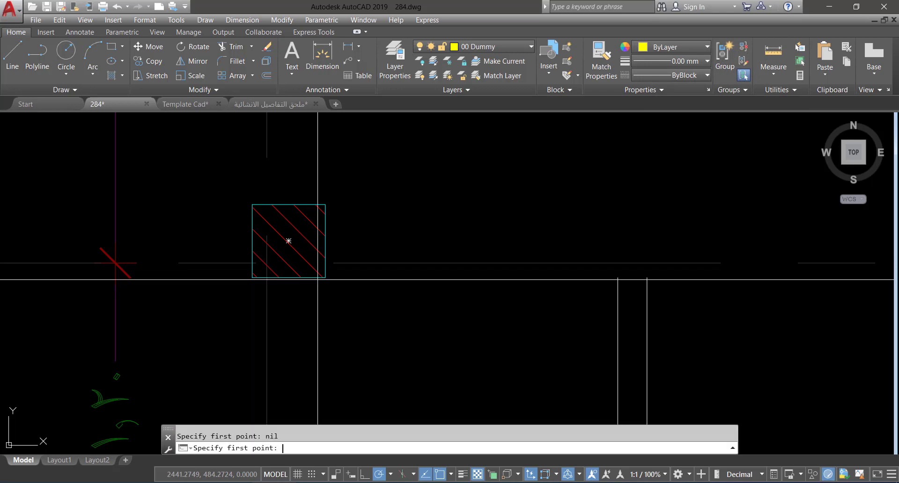
scroll(268, 235, "up", 4)
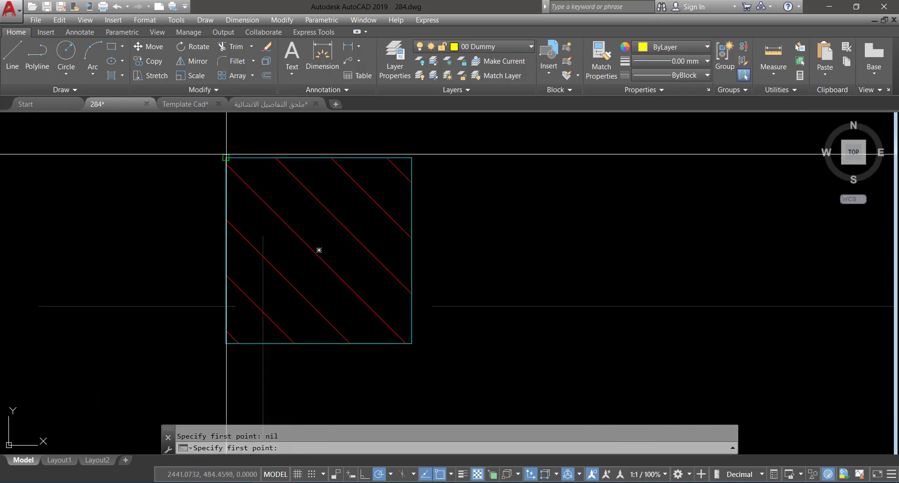
left_click(228, 160)
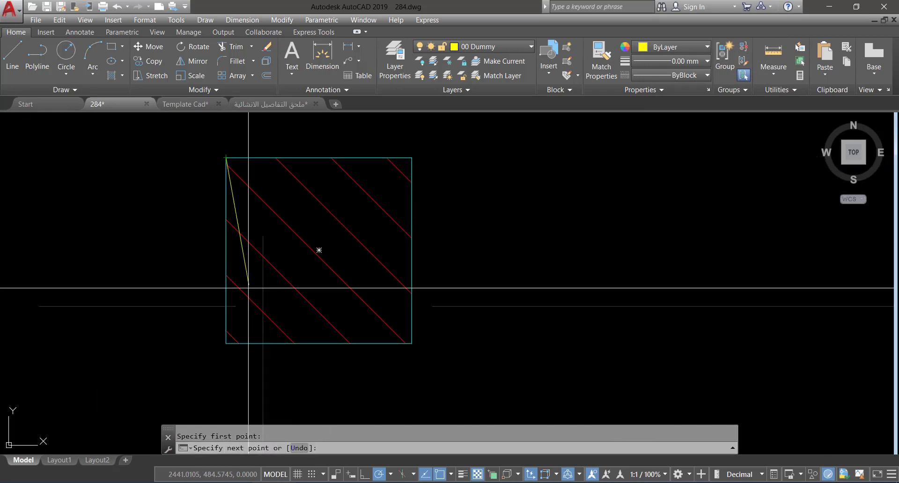
left_click(229, 341)
left_click(411, 343)
key("Escape")
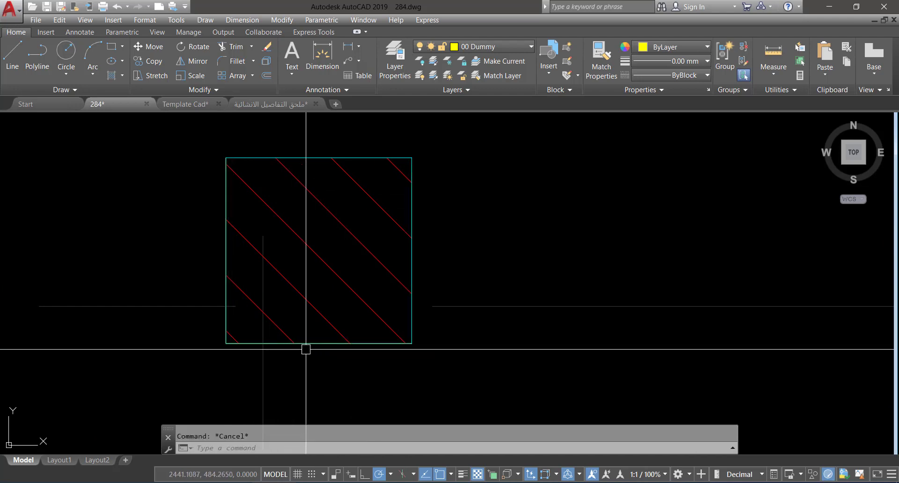
Step: Send the two lines along the column's left and lower edges to the back and turn on lineweight display
left_click(319, 343)
right_click(324, 351)
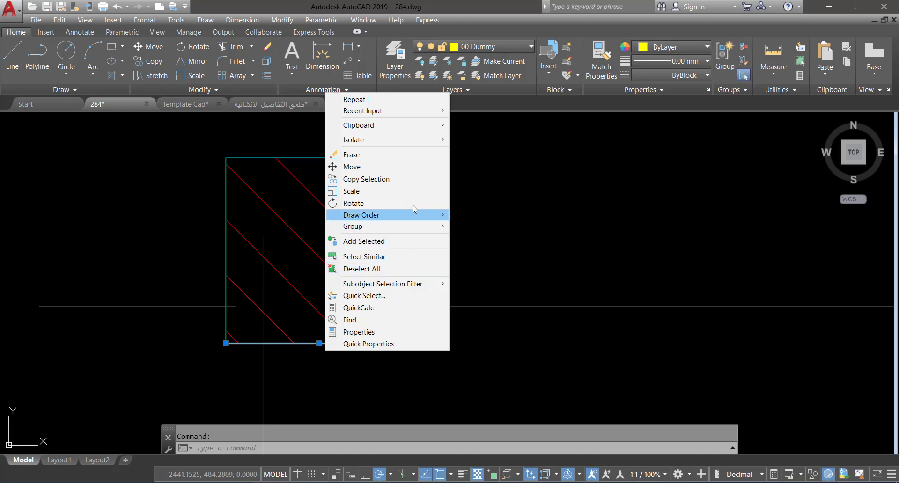
mouse_move(418, 216)
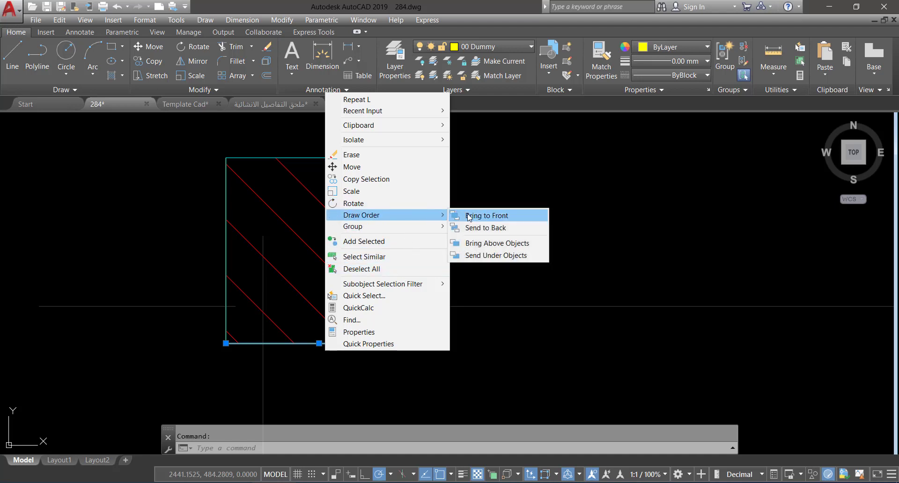
left_click(488, 229)
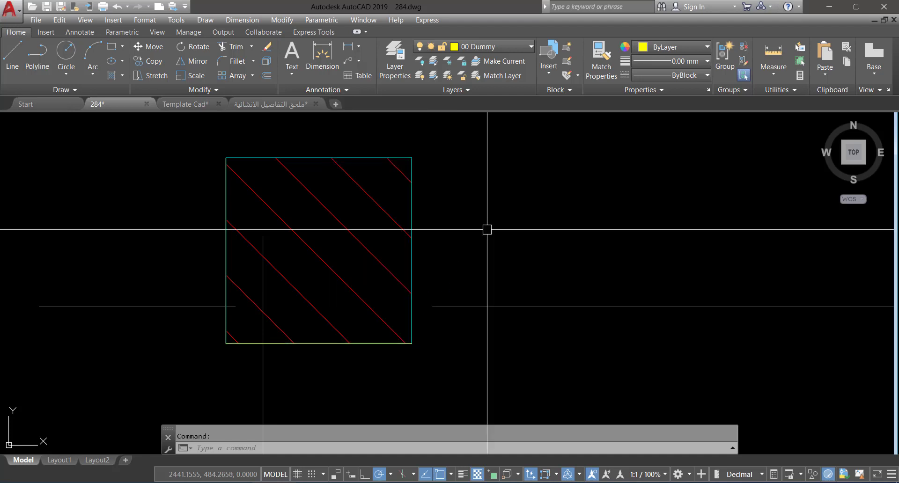
key("Escape")
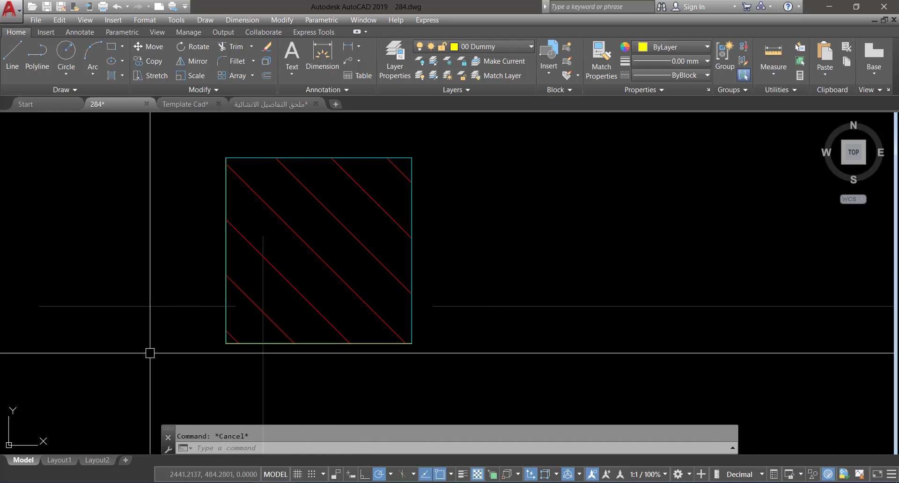
left_click(150, 353)
left_click(291, 116)
right_click(171, 156)
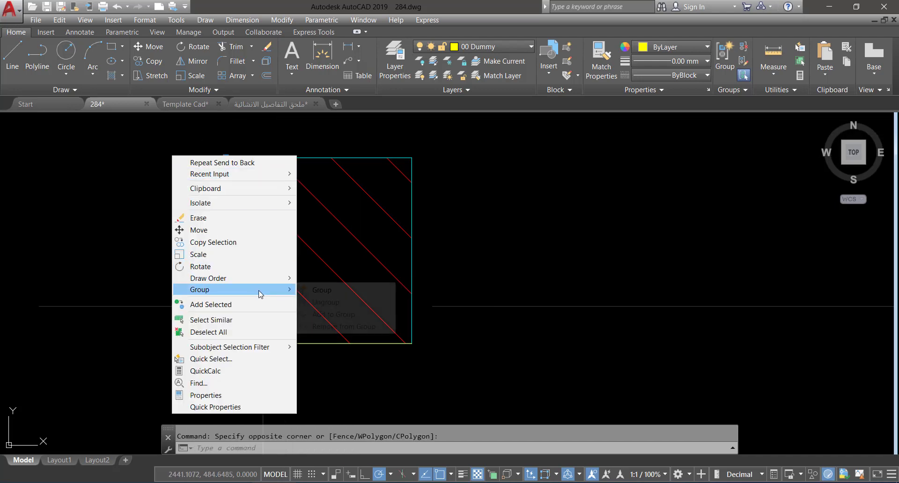
mouse_move(267, 278)
left_click(331, 279)
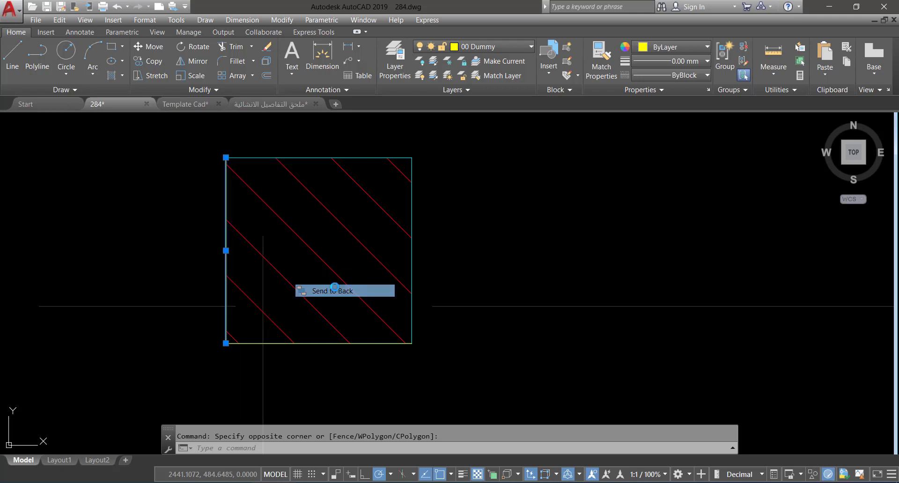
key("Escape")
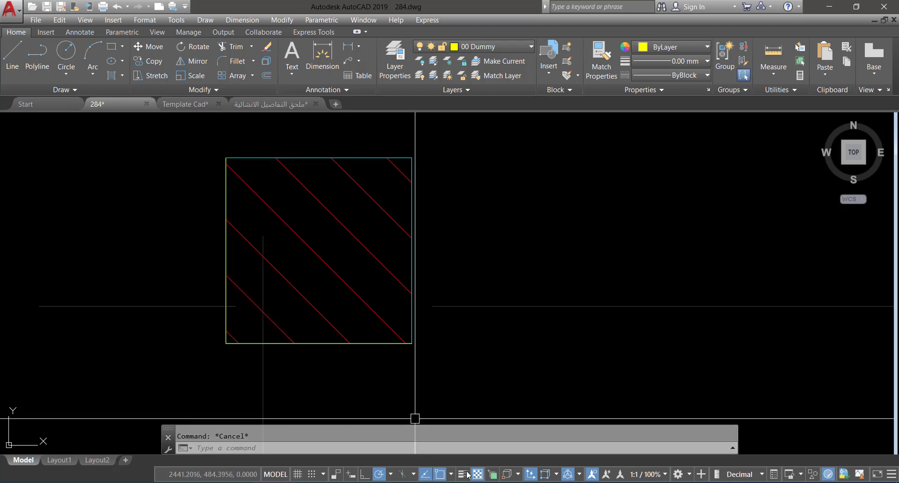
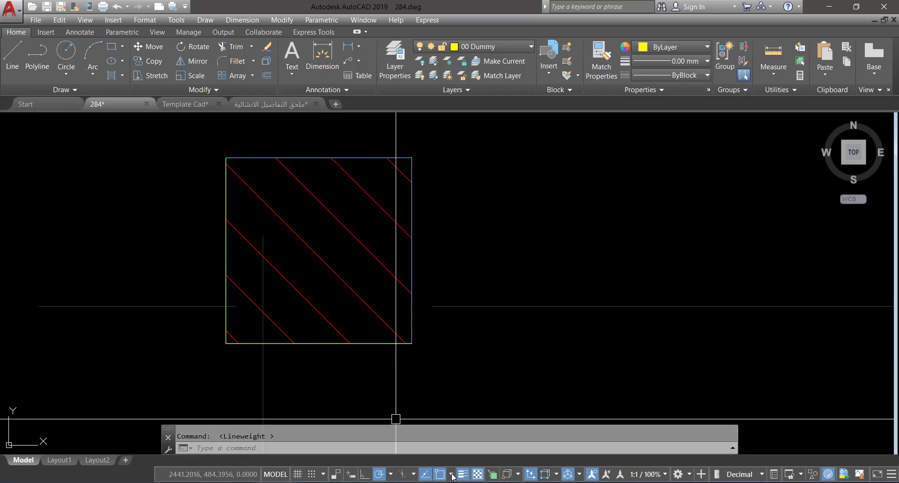
Step: Select all straight wall lines similar to the one right of the resized column and set their lineweight to 0.00 mm
scroll(317, 325, "down", 10)
middle_click_drag(331, 331, 266, 326)
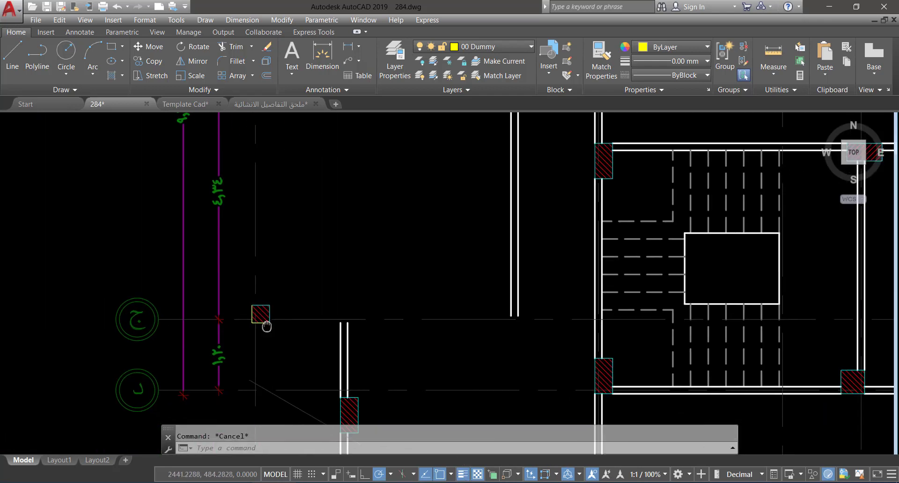
scroll(267, 325, "up", 3)
scroll(303, 317, "down", 8)
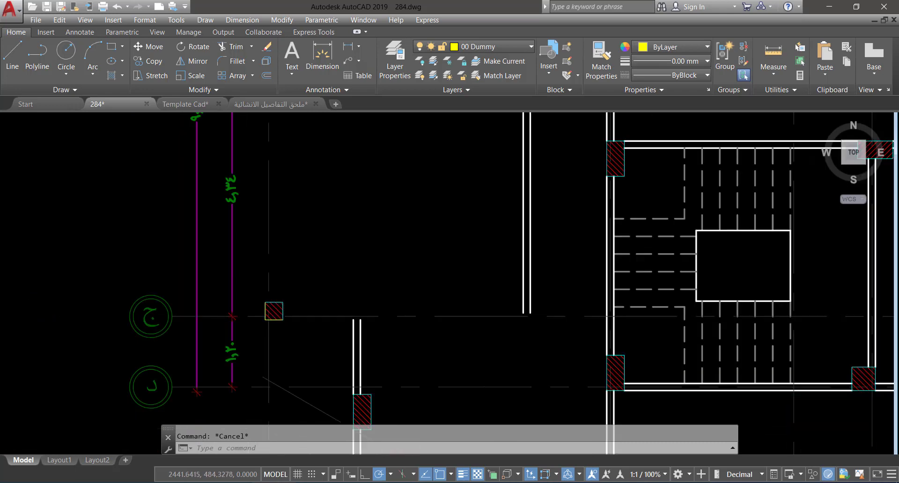
scroll(303, 317, "down", 2)
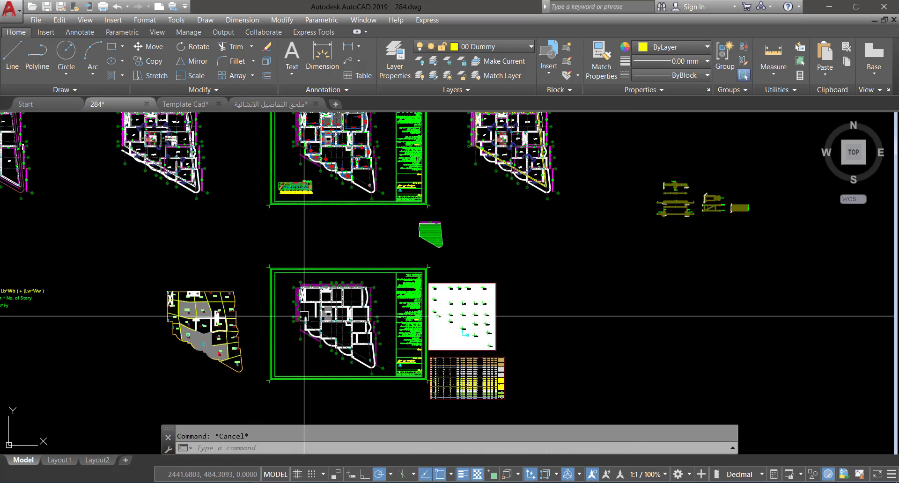
scroll(318, 306, "up", 8)
right_click(293, 300)
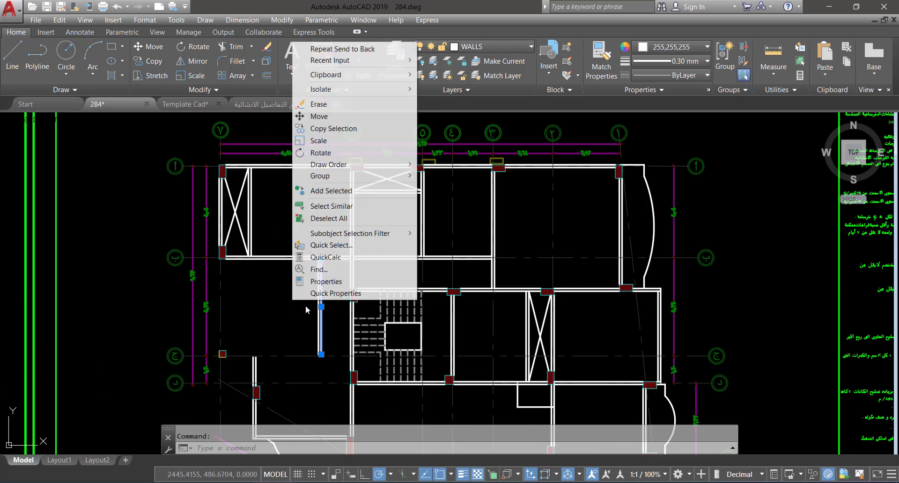
left_click(326, 213)
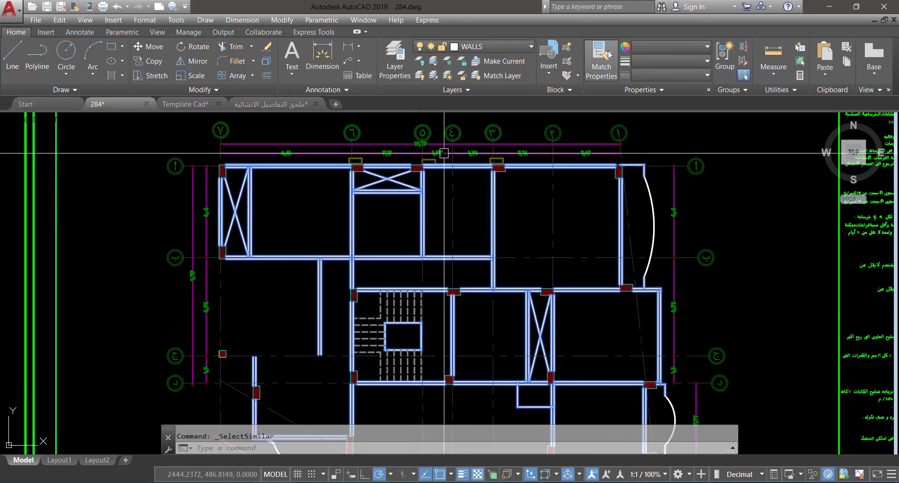
left_click(665, 58)
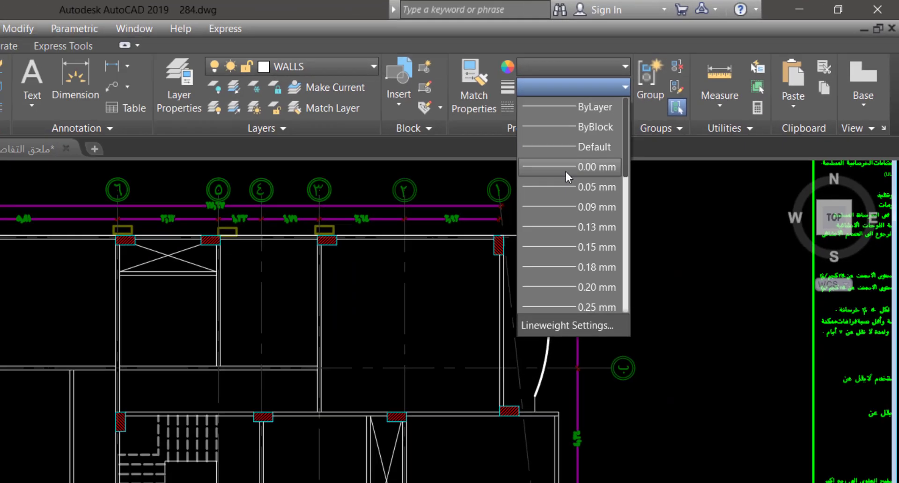
left_click(565, 167)
key("Escape")
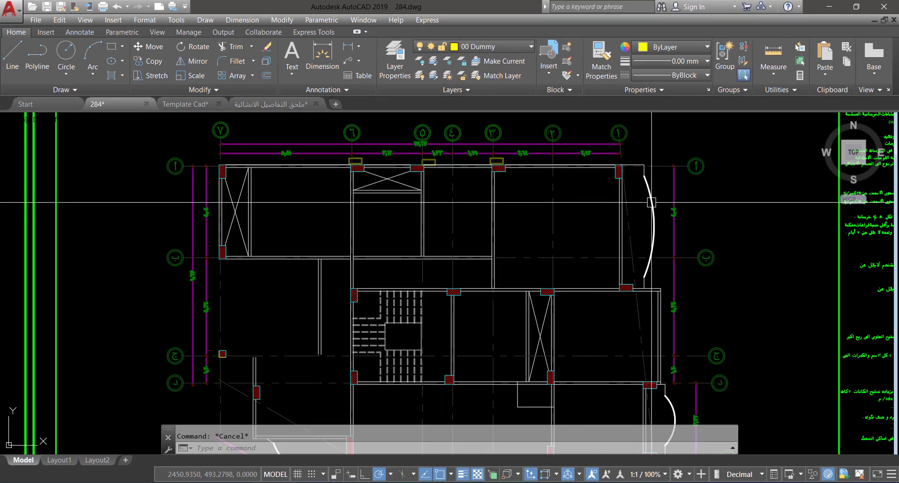
Step: Select all curved wall arcs similar to the one beside axis ١ and set their lineweight to 0.00 mm
left_click(654, 234)
right_click(585, 211)
left_click(613, 376)
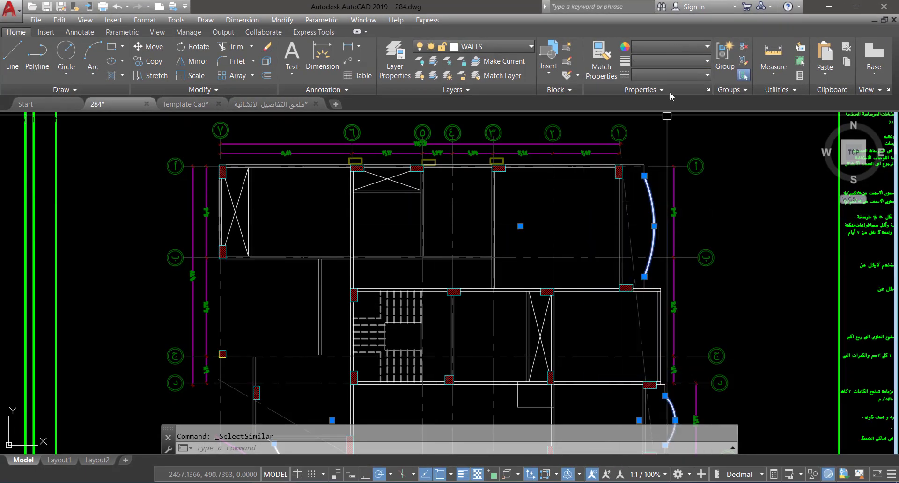
left_click(673, 59)
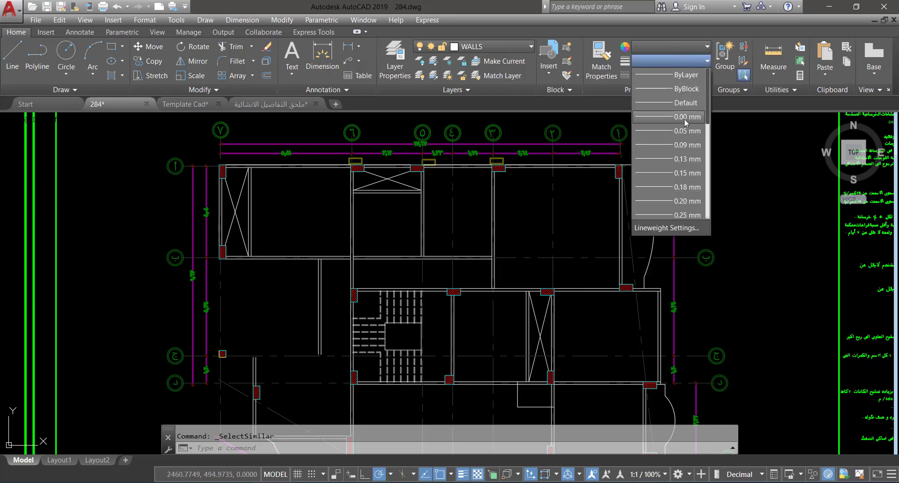
left_click(685, 117)
scroll(301, 301, "down", 5)
key("Escape")
Step: Set the lineweight of the two yellow lines on the left and lower edges of the column at axes ج and ٧ to 0.35 mm
scroll(398, 257, "up", 8)
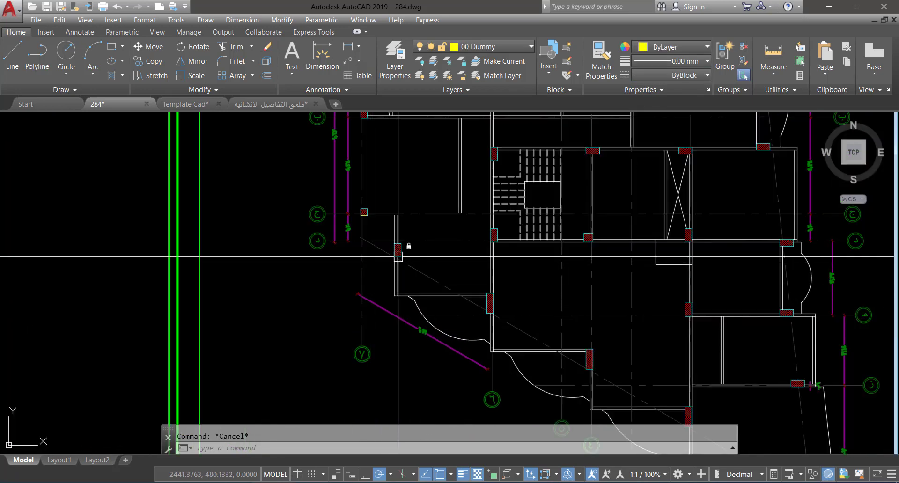
scroll(358, 210, "up", 6)
left_click(204, 235)
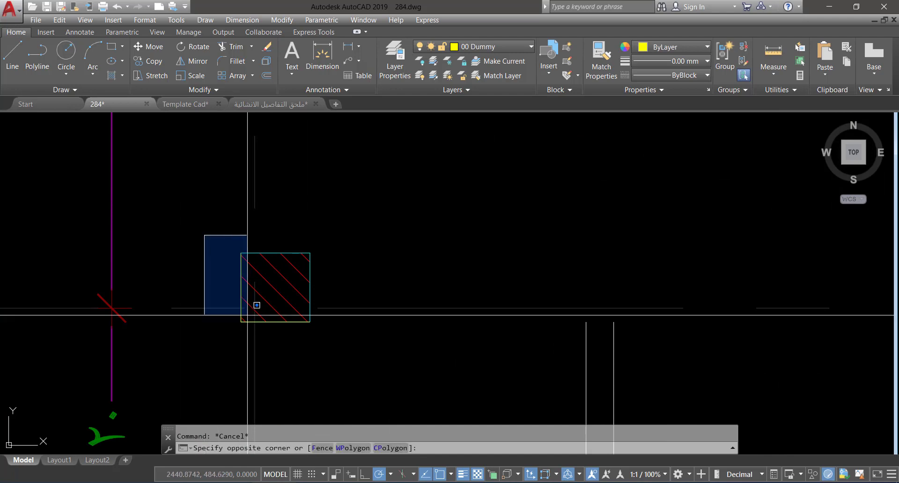
left_click(249, 336)
left_click(195, 342)
left_click(330, 310)
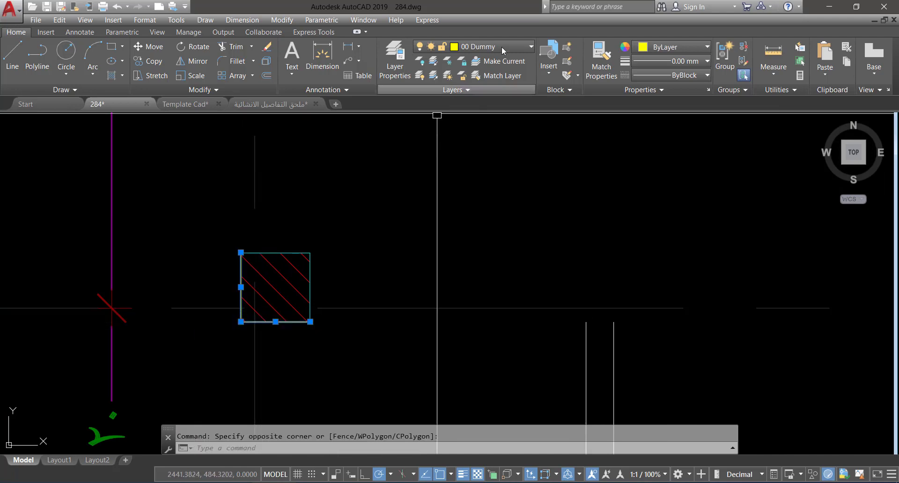
left_click(675, 66)
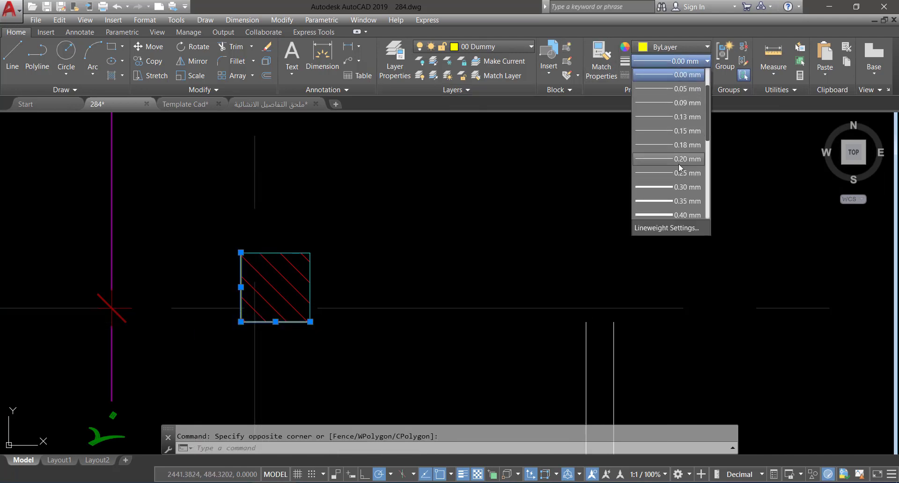
left_click(679, 205)
key("Escape")
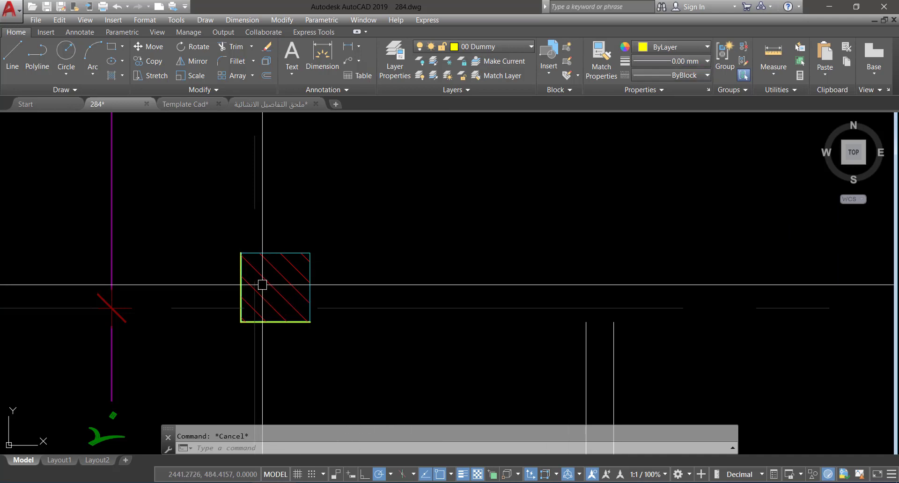
scroll(239, 239, "up", 4)
scroll(272, 276, "down", 4)
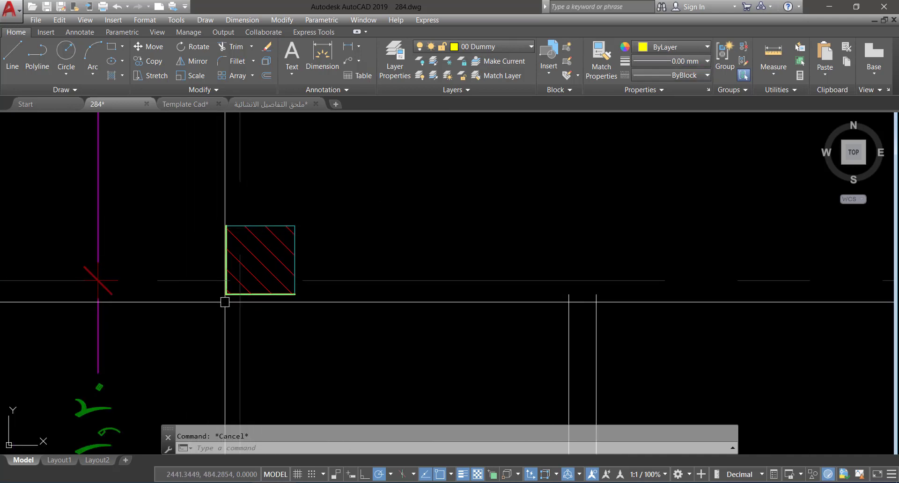
Step: Copy the beam label ك١ (١٢×٧٠) from the slab sheet to just below the resized column at axes ج and ٧
scroll(239, 267, "down", 6)
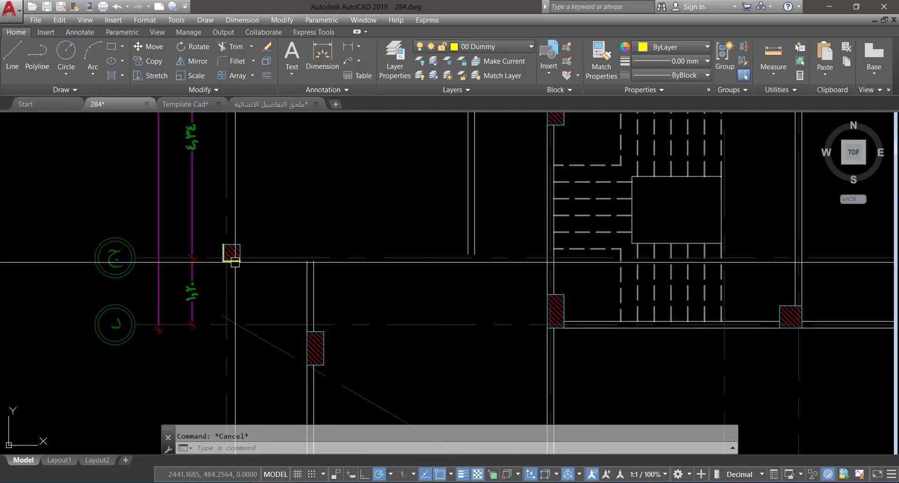
scroll(235, 262, "down", 10)
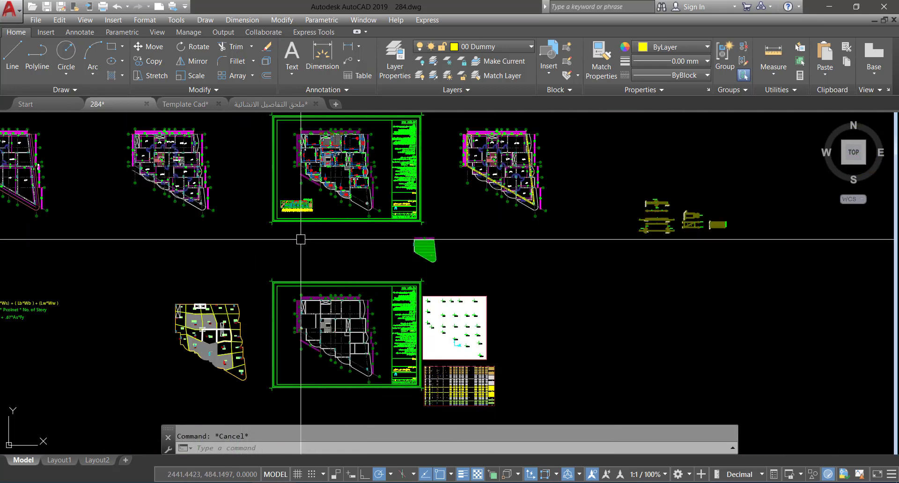
scroll(367, 131, "up", 3)
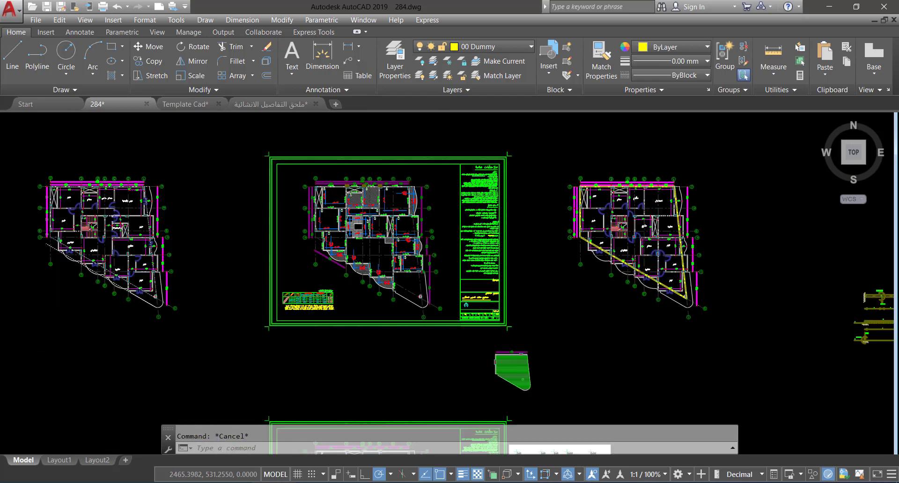
scroll(355, 250, "up", 10)
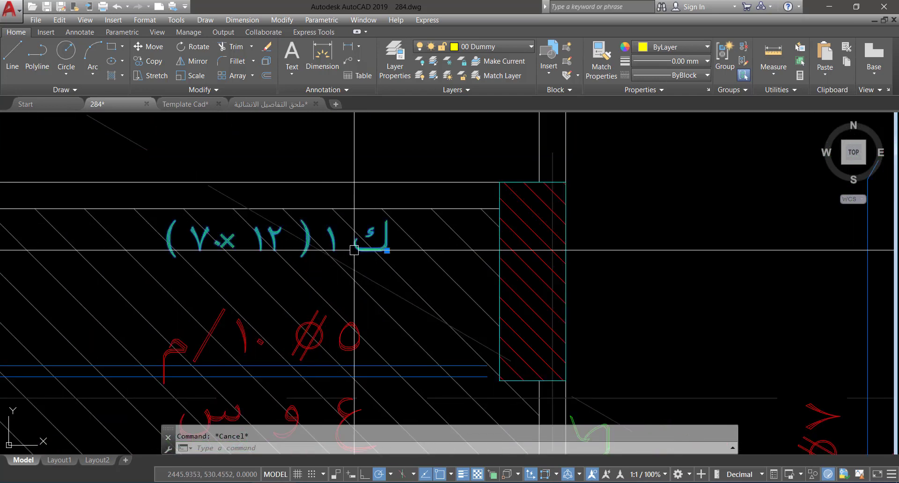
type("co")
key("Return")
left_click(353, 257)
scroll(367, 287, "down", 12)
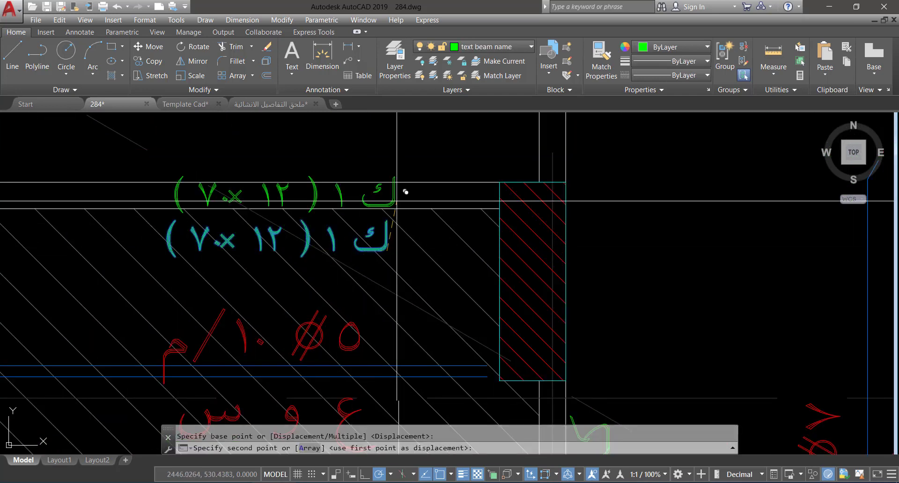
scroll(367, 286, "up", 2)
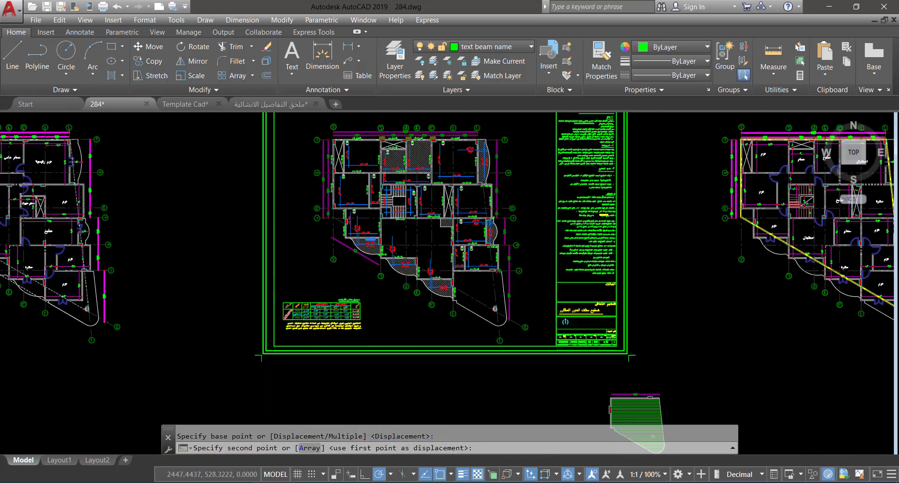
scroll(375, 305, "down", 8)
scroll(356, 298, "up", 8)
scroll(371, 308, "up", 8)
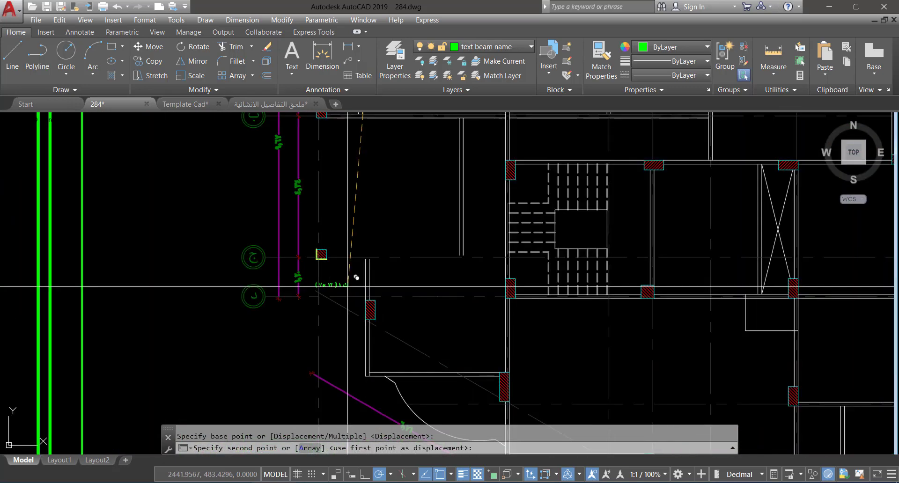
key("Escape")
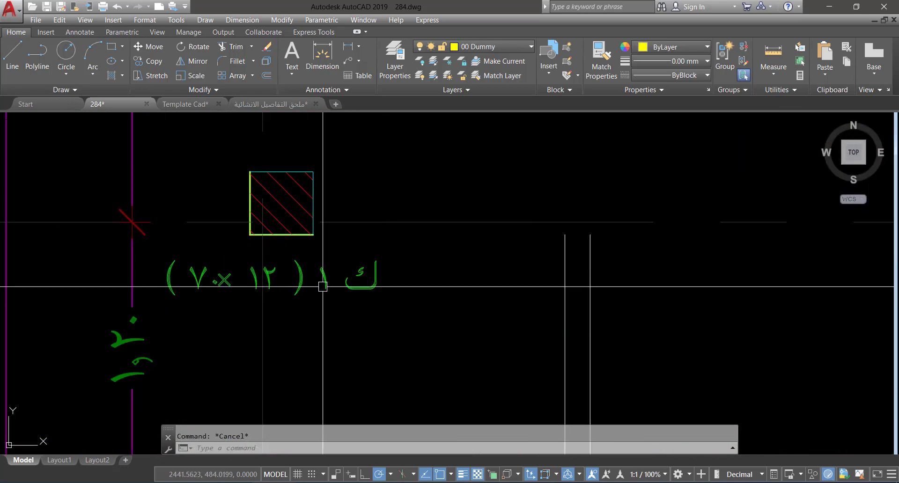
Step: Edit the copied label to read ع١ (٣٠ × ٣٠), with even spacing around the multiplication sign
double_click(341, 294)
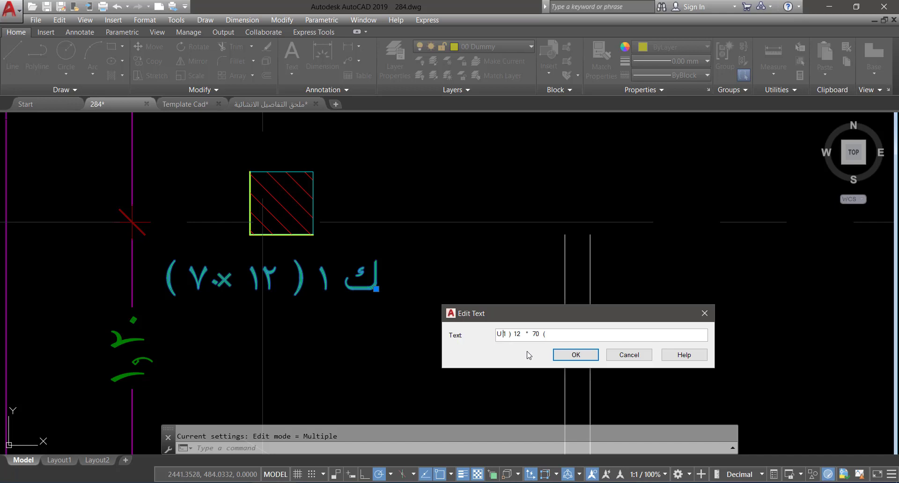
left_click(561, 355)
key("Escape")
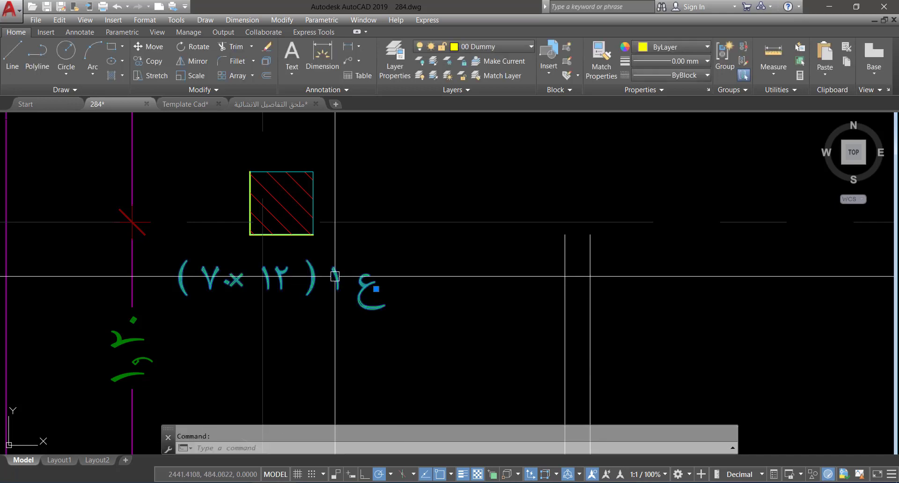
double_click(337, 281)
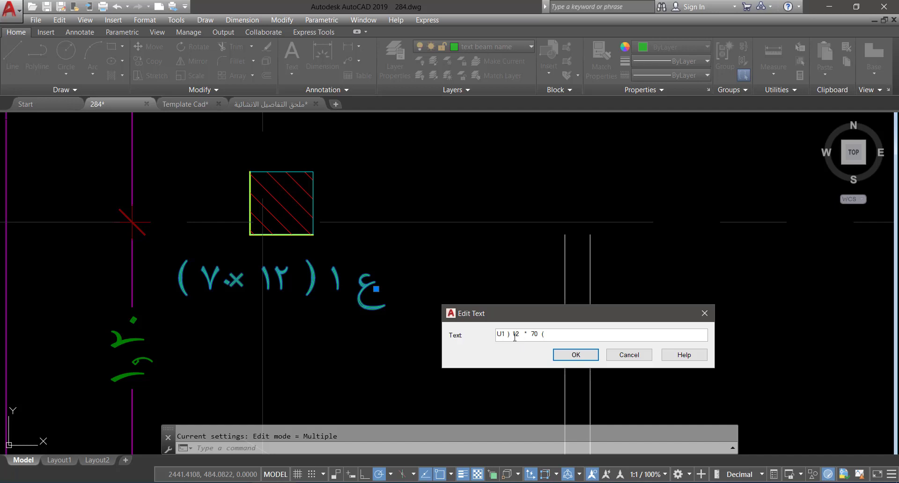
type("30")
left_click(576, 356)
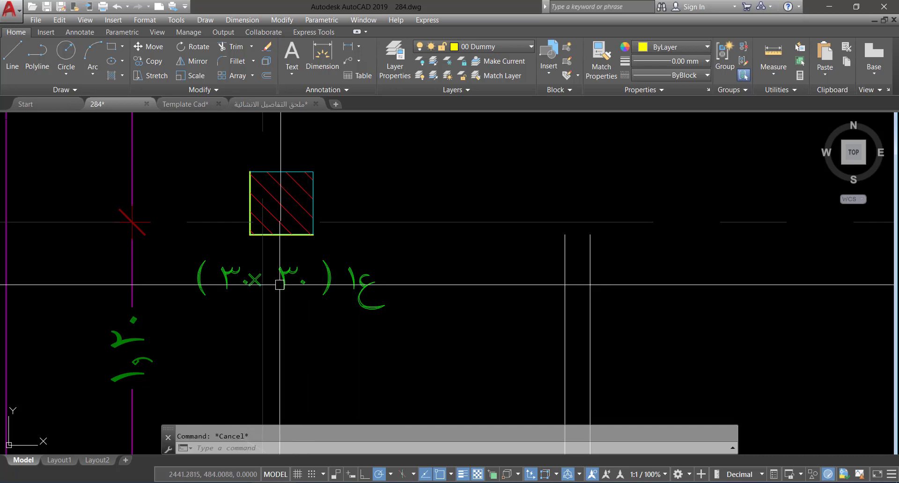
left_click(384, 306)
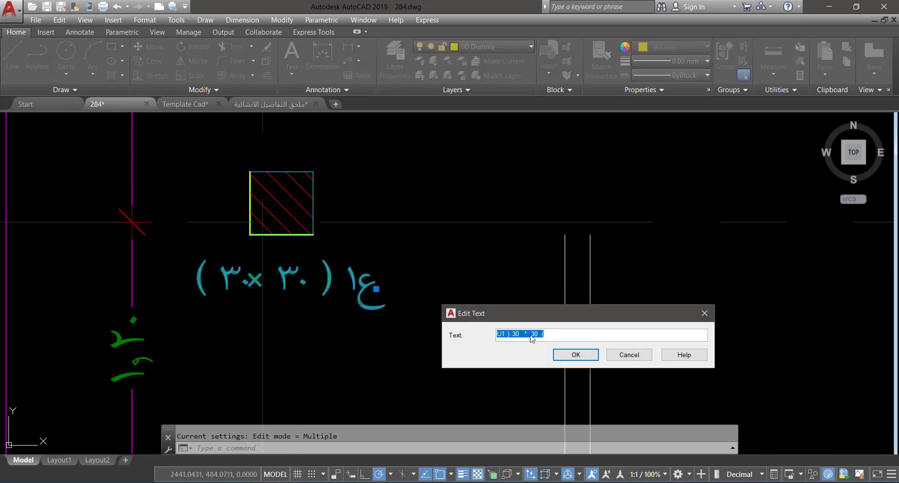
left_click(564, 355)
key("Escape")
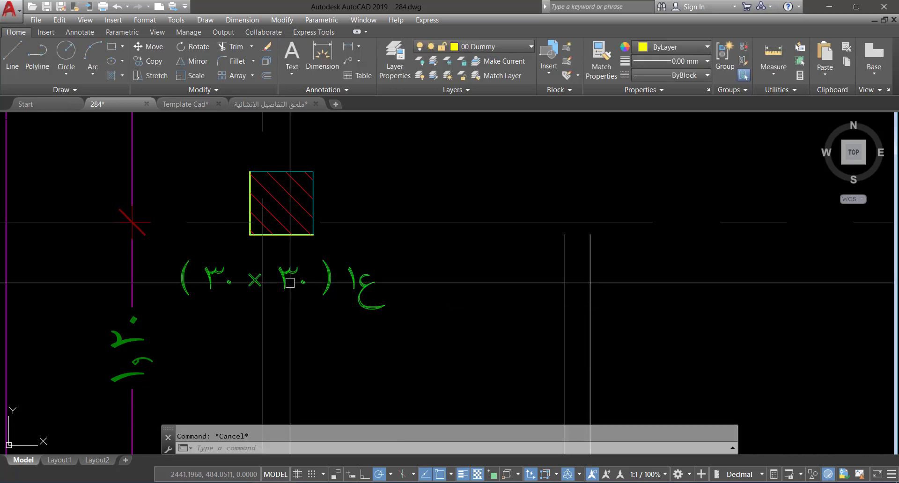
Step: Save the drawing with the labelled column
scroll(331, 311, "down", 5)
scroll(269, 312, "up", 2)
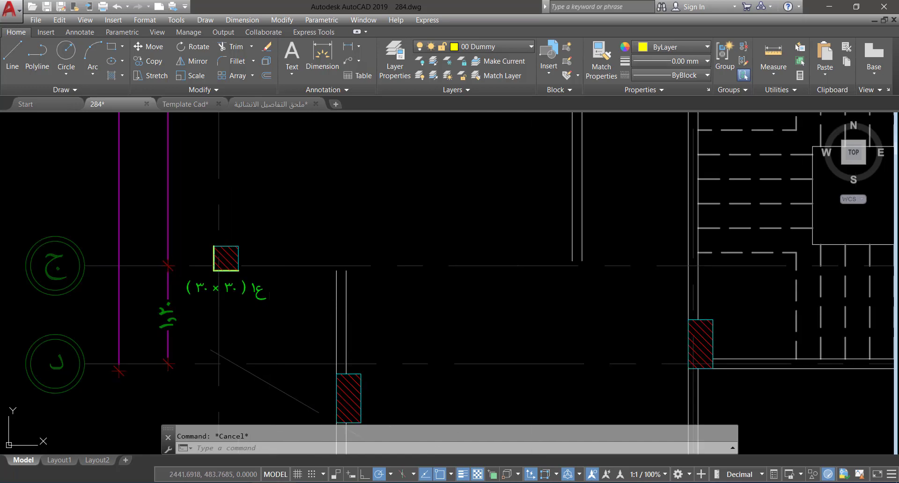
scroll(260, 281, "down", 5)
key("ctrl+s")
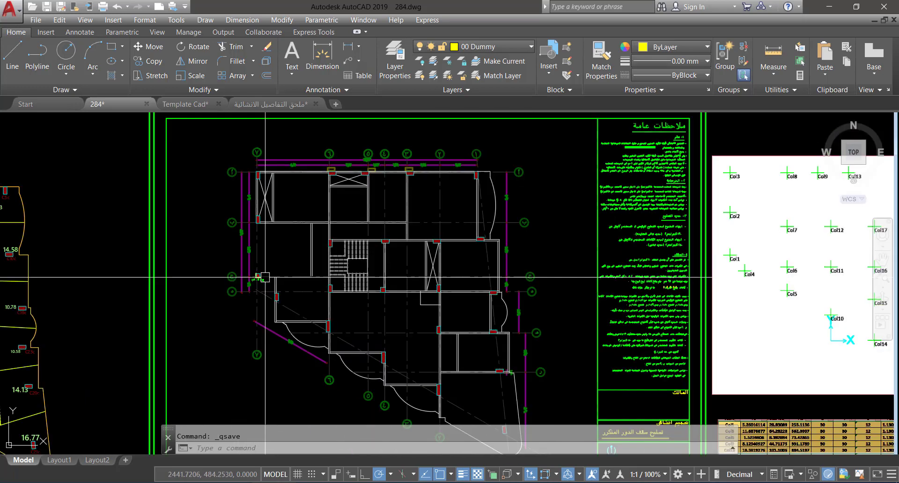
key("Escape")
Step: Examine the column table beside the sheet for the columns sized 30 × 30
scroll(265, 277, "up", 2)
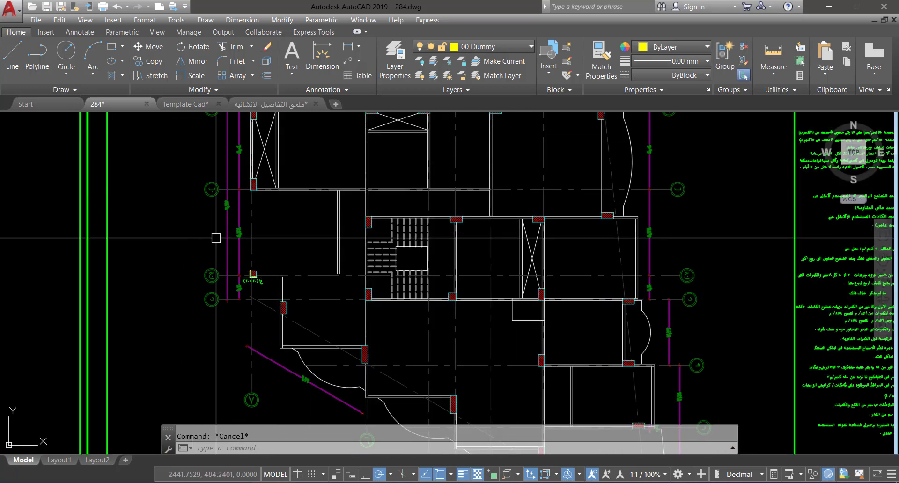
scroll(216, 238, "down", 5)
scroll(351, 223, "up", 2)
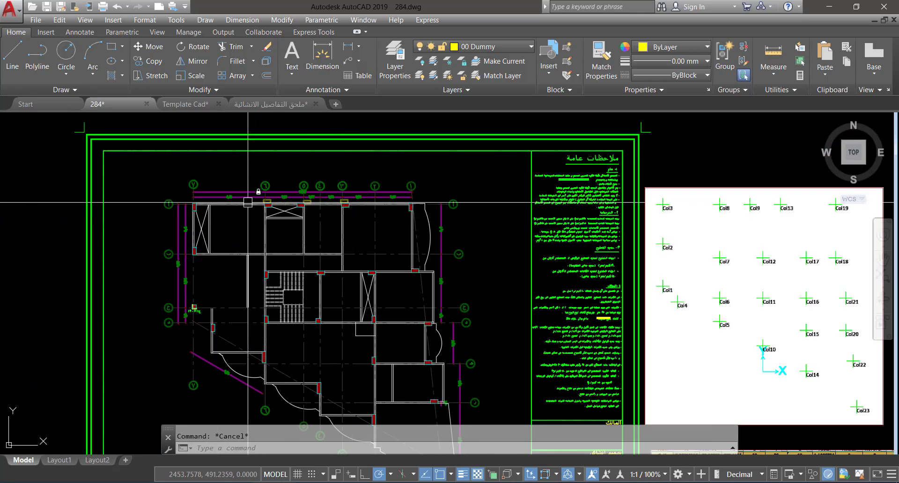
middle_click_drag(260, 275, 306, 259)
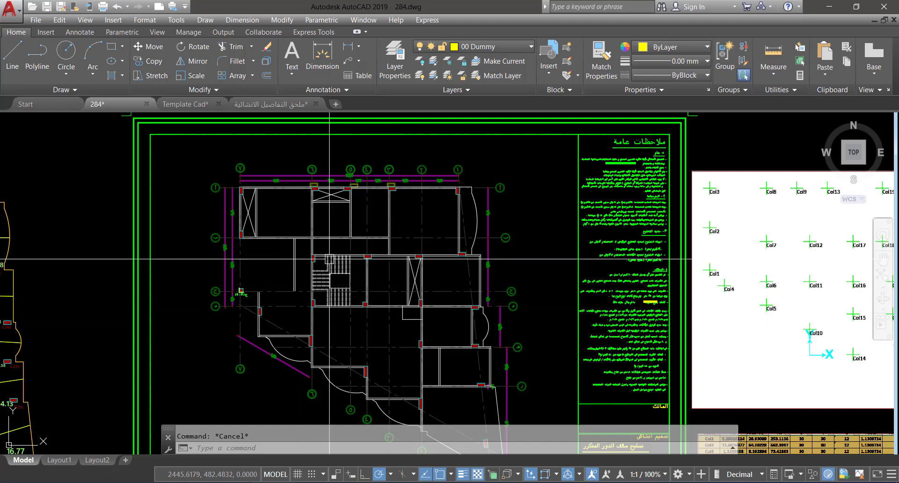
scroll(288, 305, "up", 3)
scroll(263, 291, "down", 5)
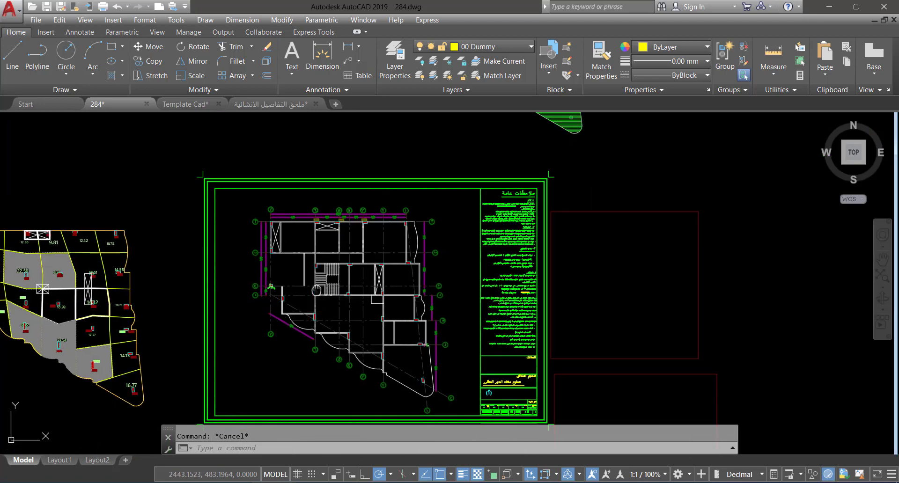
scroll(314, 278, "up", 2)
scroll(389, 288, "down", 5)
scroll(417, 305, "up", 6)
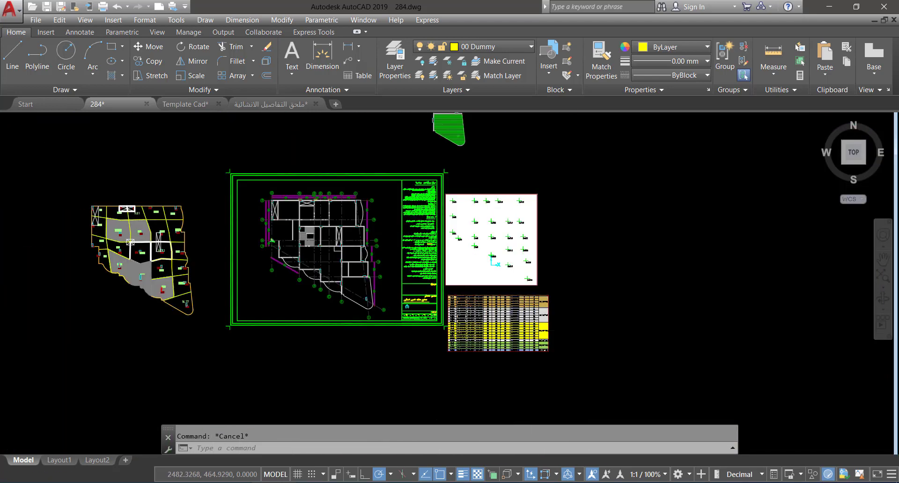
scroll(439, 299, "up", 6)
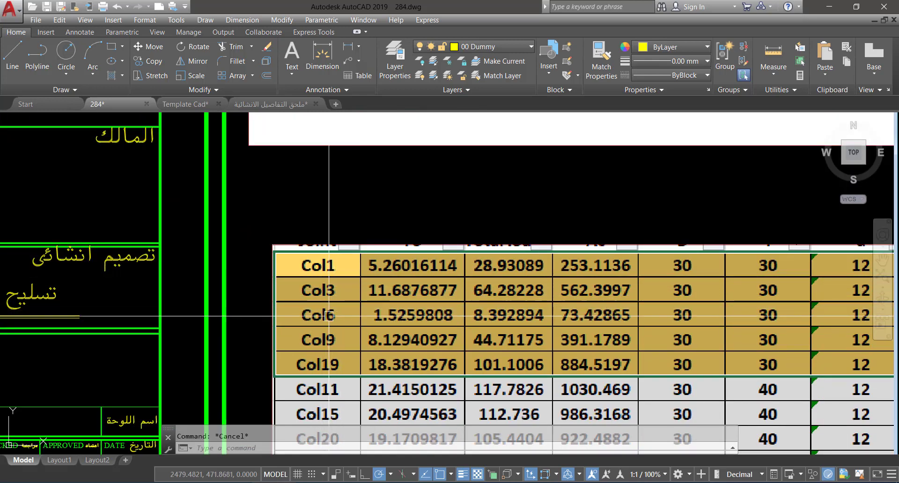
Step: Examine the column numbering plan for the positions of the 30 × 30 columns
scroll(329, 316, "down", 5)
scroll(401, 263, "up", 4)
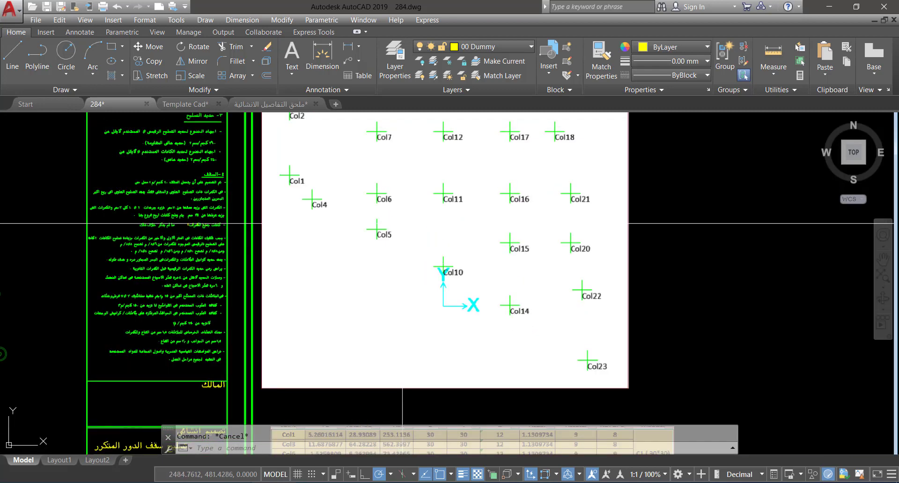
scroll(458, 274, "up", 2)
middle_click_drag(364, 186, 417, 294)
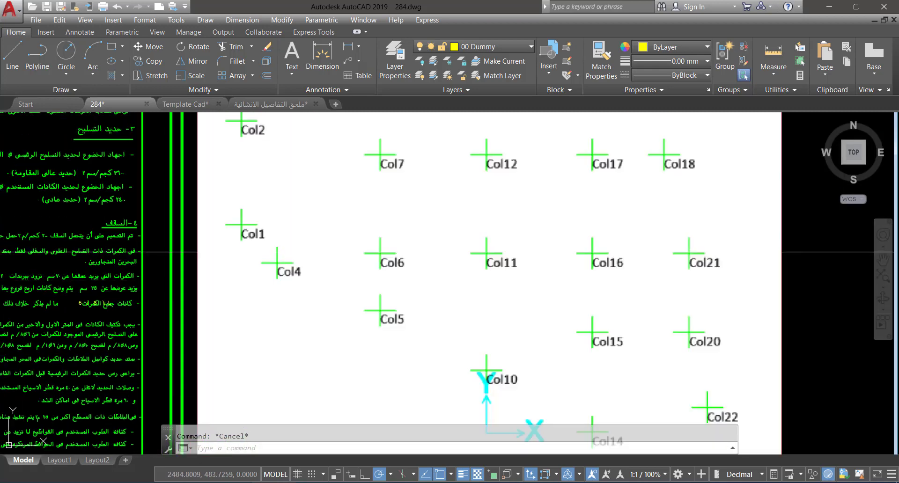
middle_click_drag(392, 264, 404, 284)
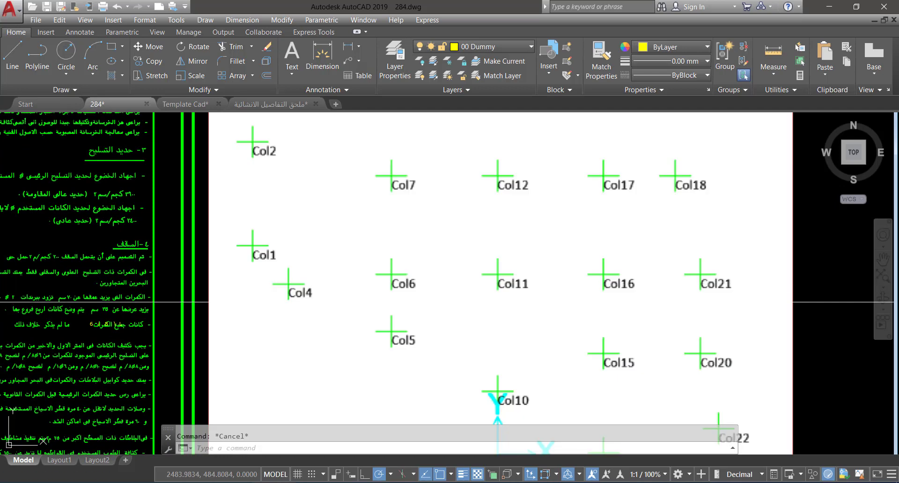
scroll(441, 283, "down", 2)
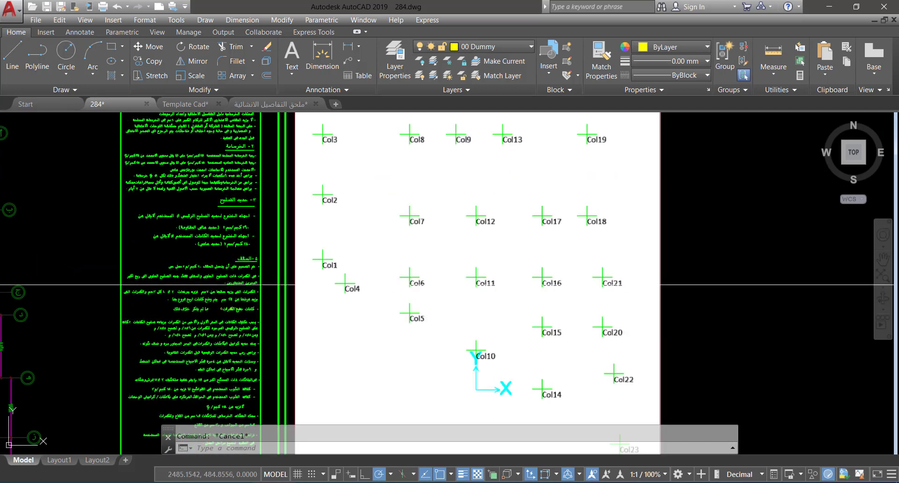
middle_click_drag(368, 231, 451, 297)
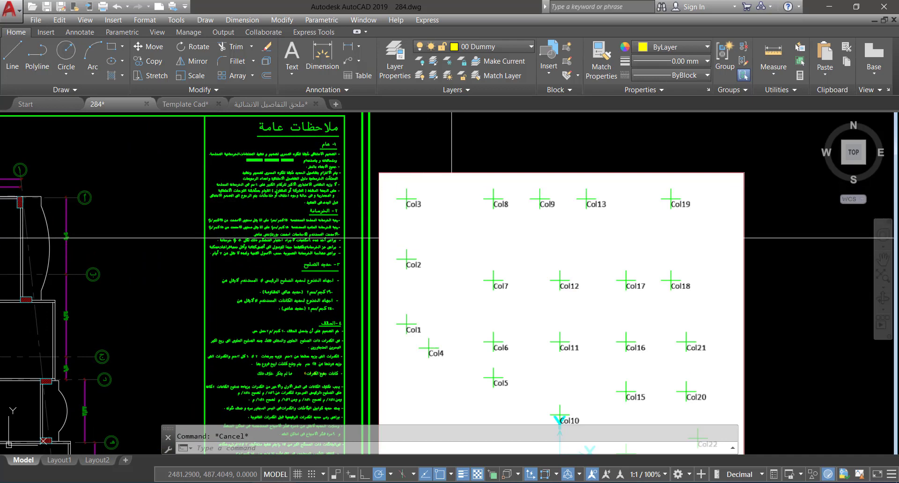
Step: Delete the two wall lines and the diagonal line directly below the column at axes أ and ٧
scroll(452, 239, "down", 4)
scroll(165, 226, "up", 10)
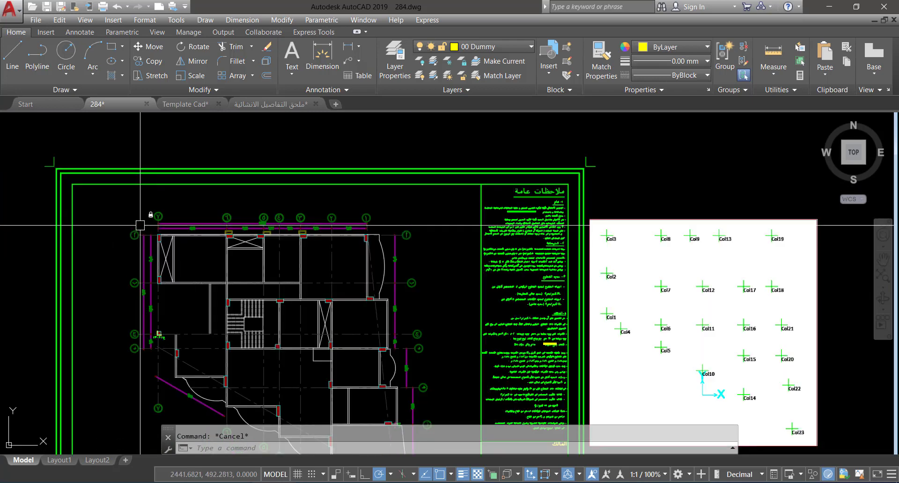
scroll(159, 295, "up", 4)
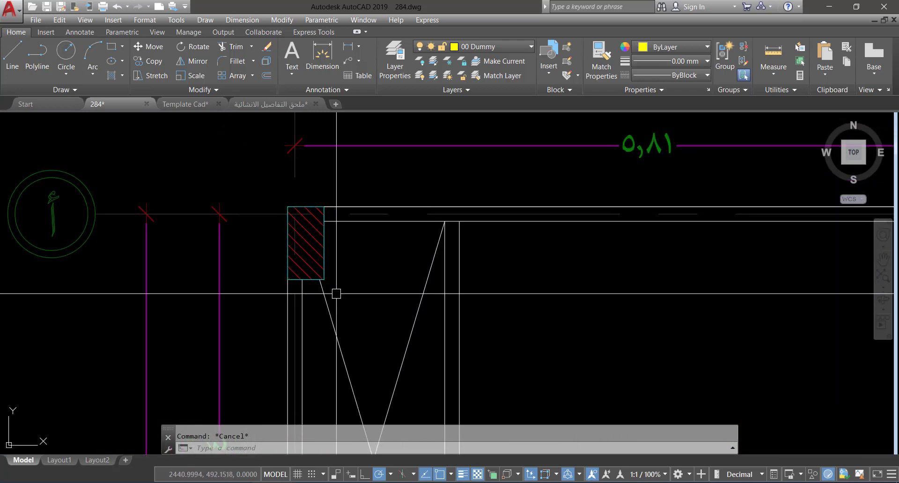
left_click(355, 291)
left_click(254, 317)
key("Delete")
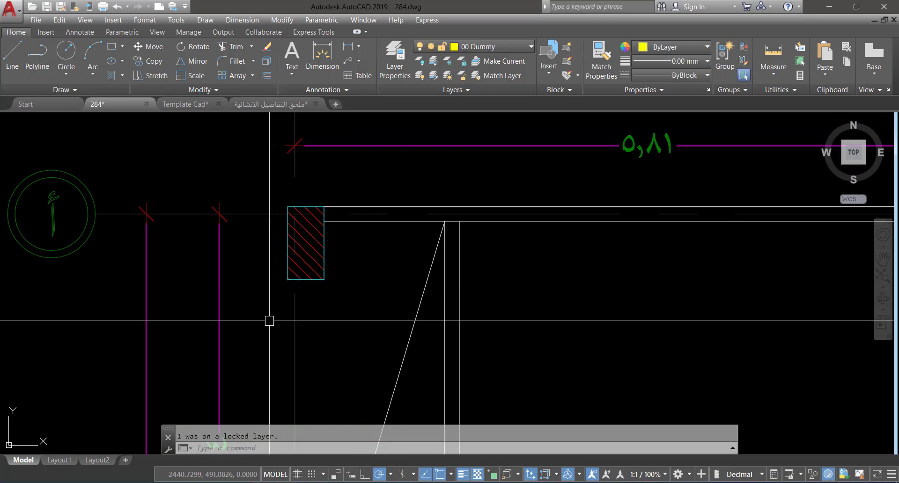
Step: Stretch the lower edge of the column outline at axes أ and ٧ upward to make it a 30 × 30 square
key("Return")
left_click(349, 268)
left_click(239, 325)
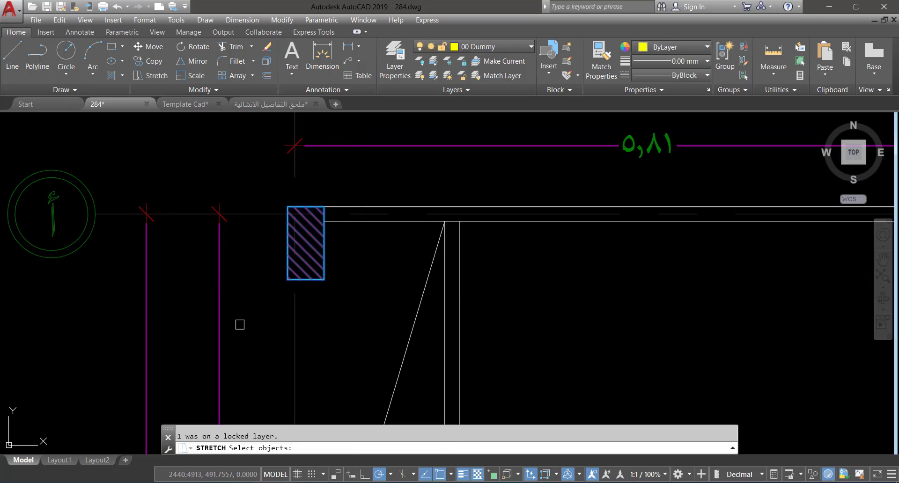
key("Return")
left_click(337, 324)
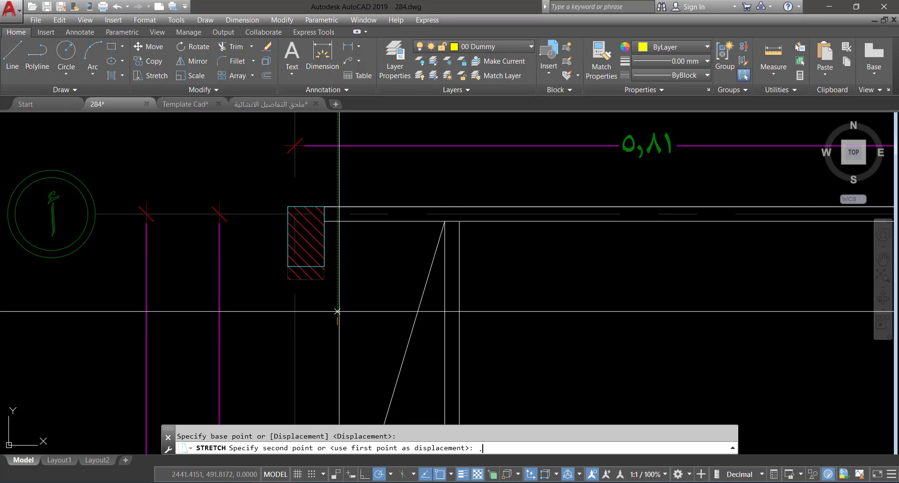
Step: Pull the lower edge of that column's hatch up to the new lower edge of the outline
scroll(333, 282, "up", 2)
left_click(305, 281)
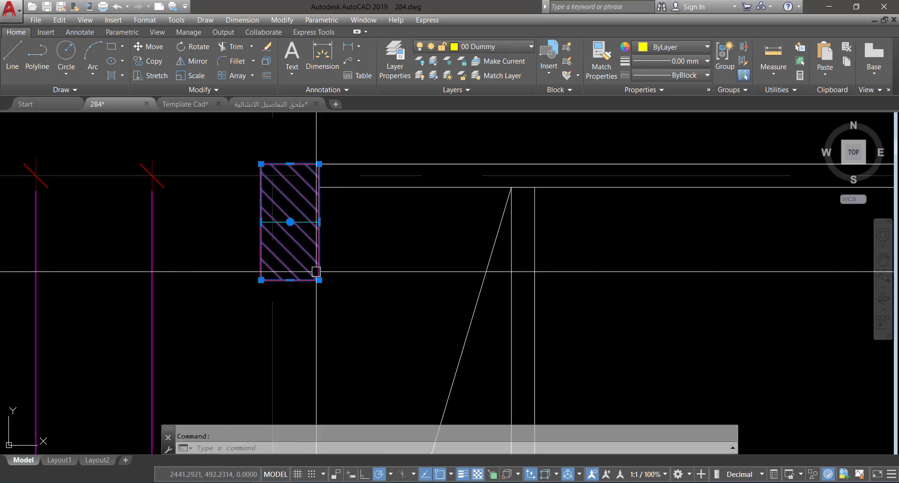
left_click(289, 280)
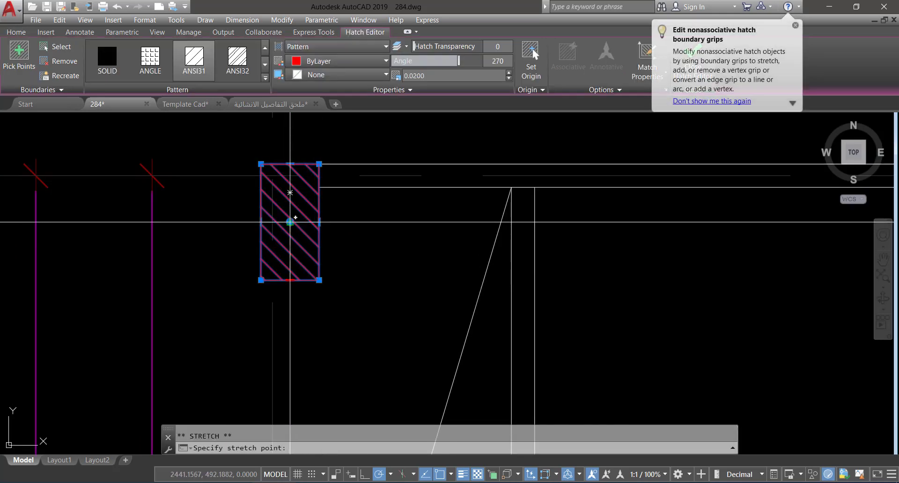
left_click(290, 222)
key("Escape")
scroll(336, 215, "down", 5)
scroll(336, 215, "down", 4)
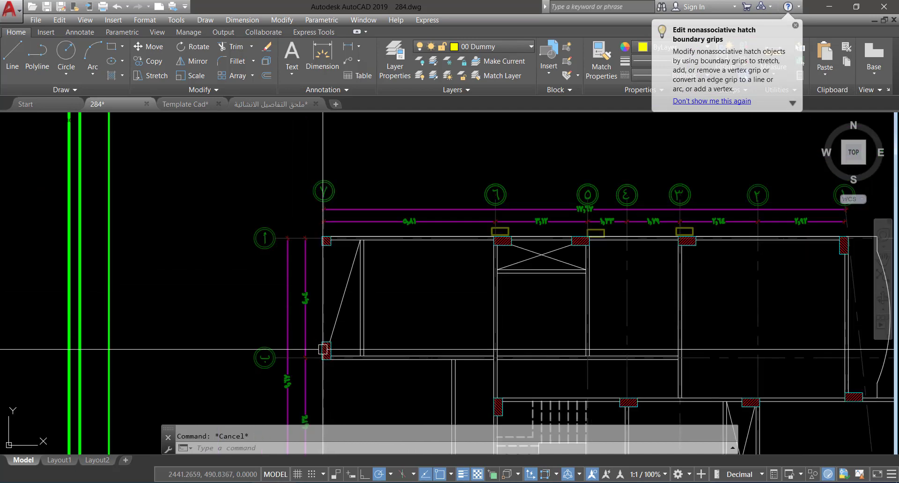
Step: Copy the ع١ (٣٠ × ٣٠) label from the column at axes ج and ٧ to just below the column at axes أ and ٧
scroll(312, 324, "up", 8)
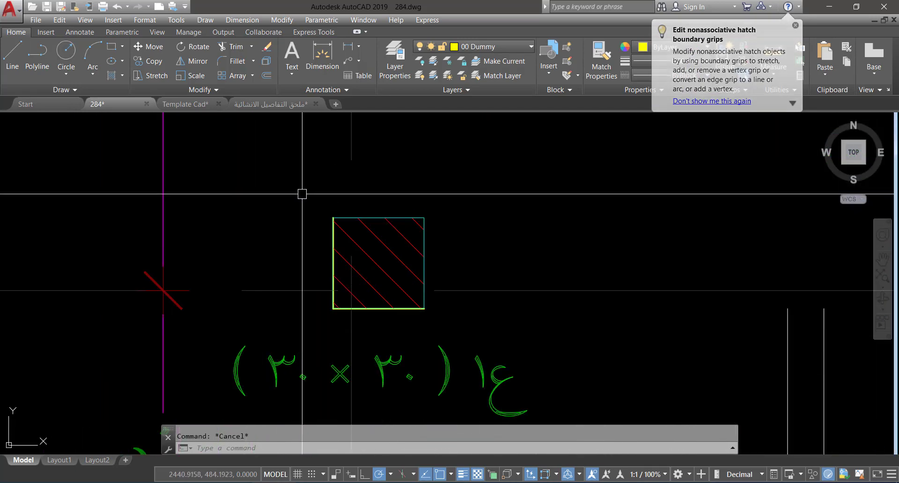
scroll(326, 268, "up", 2)
left_click(392, 366)
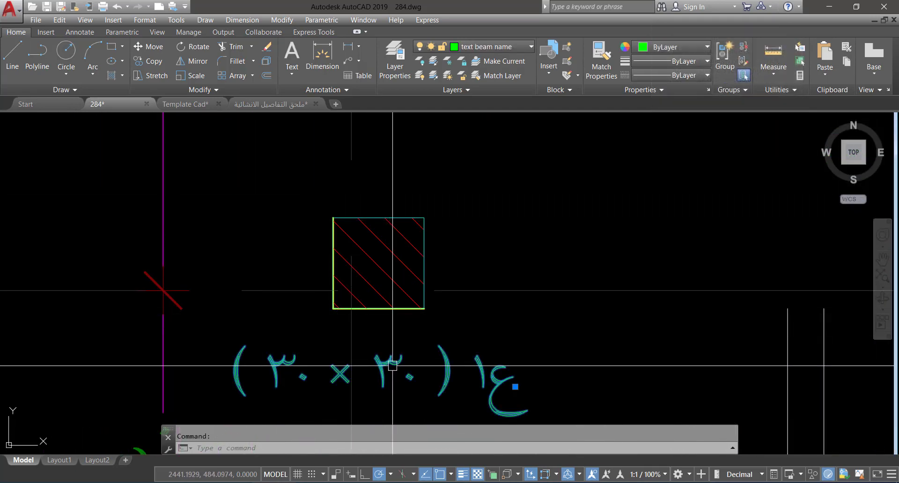
type("CP")
key("space")
left_click(516, 387)
scroll(405, 372, "down", 5)
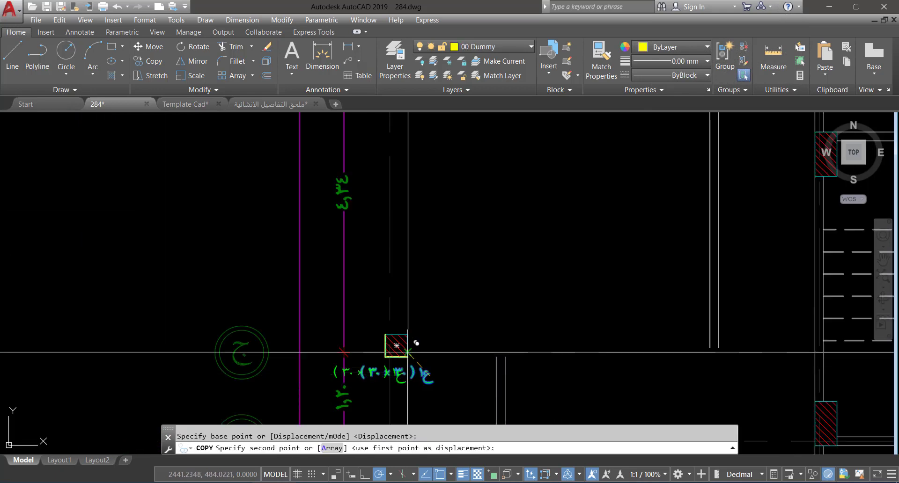
middle_click_drag(414, 174, 414, 307)
scroll(415, 306, "up", 6)
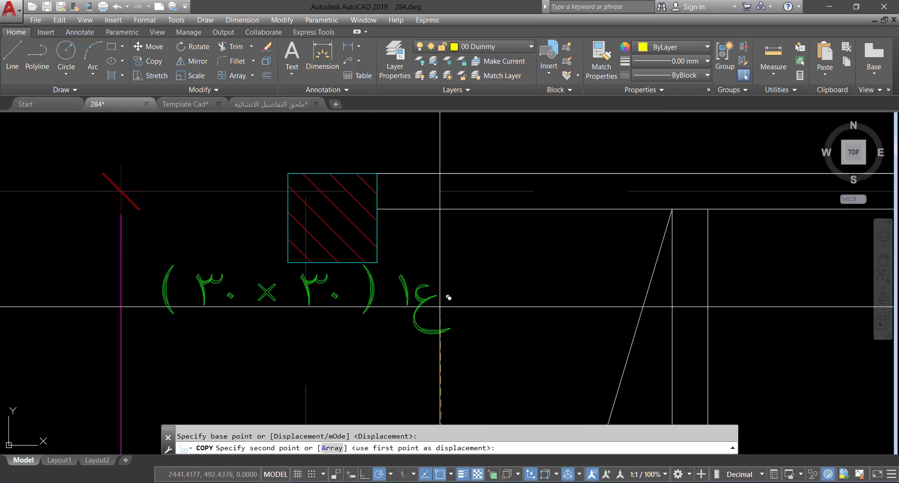
left_click(483, 318)
key("Escape")
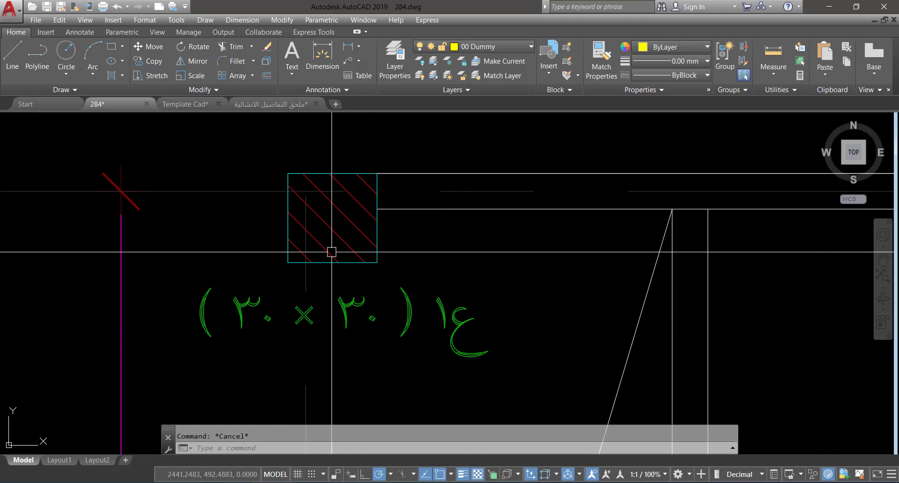
Step: Draw fixed-edge lines along the upper and left edges of the column at axes أ and ٧
key("Return")
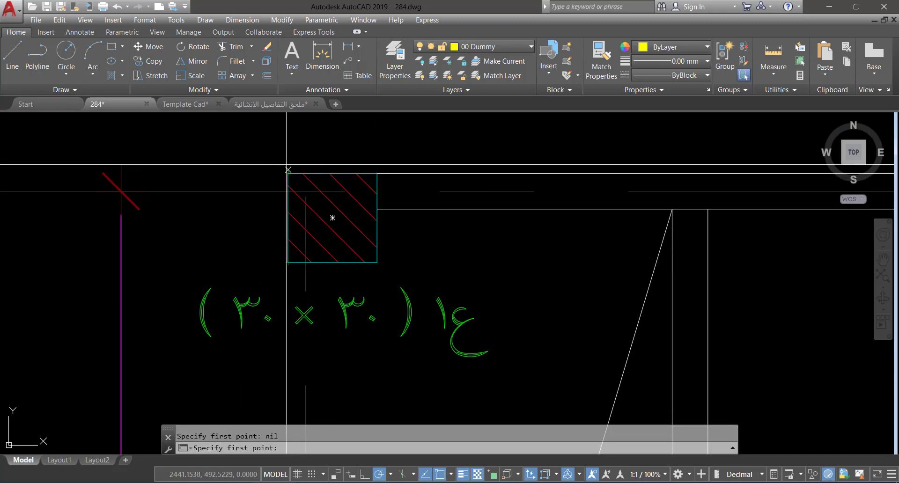
left_click(377, 174)
key("Return")
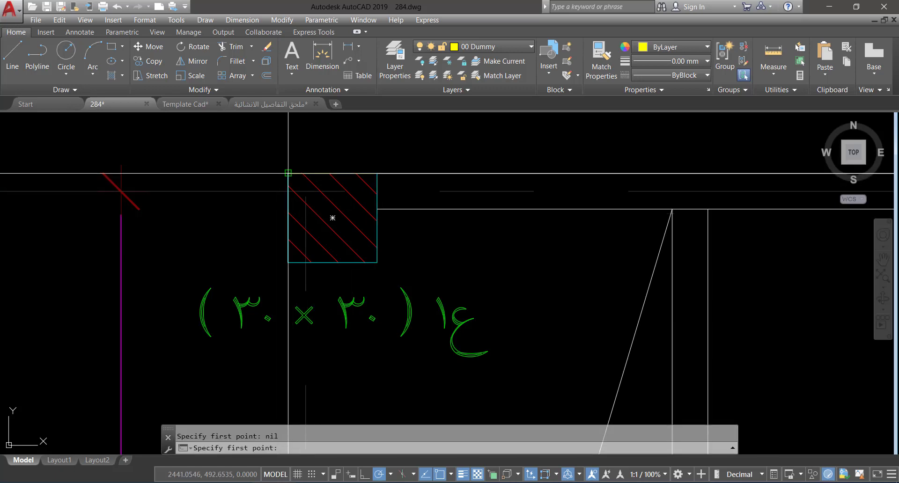
left_click(288, 174)
left_click(289, 262)
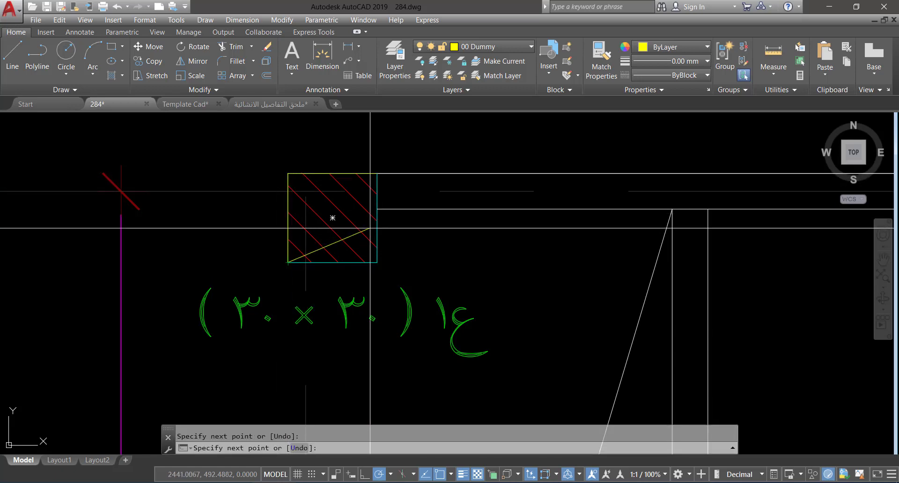
Step: Apply a thicker lineweight to the two fixed-edge lines of the column at axes أ and ٧
left_click(205, 115)
left_click(341, 276)
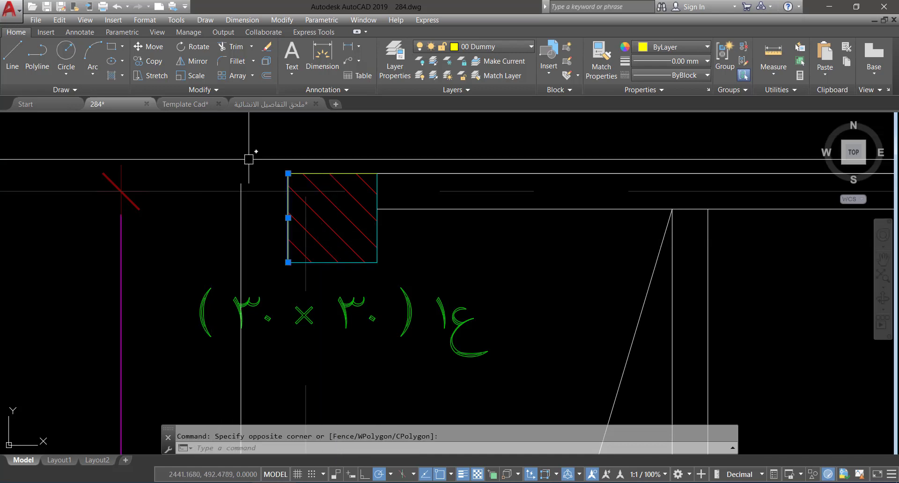
key("ctrl+Tab")
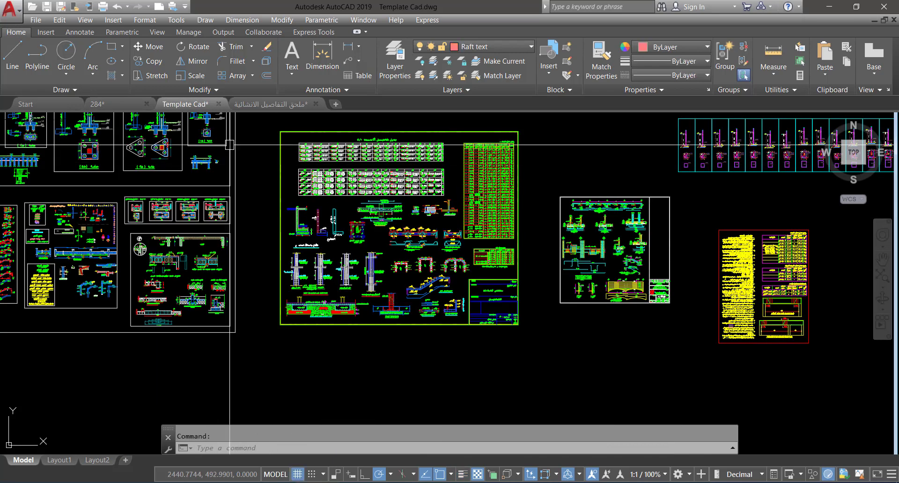
left_click(255, 153)
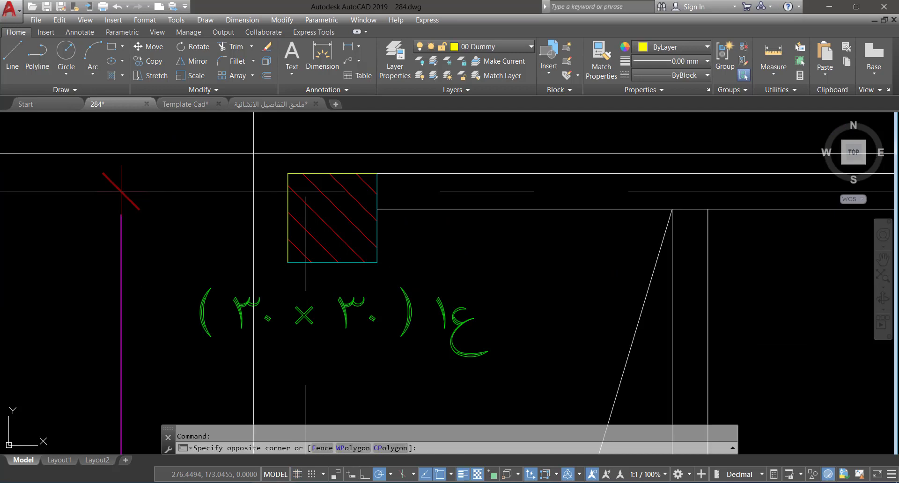
left_click(424, 236)
left_click(253, 146)
left_click(382, 263)
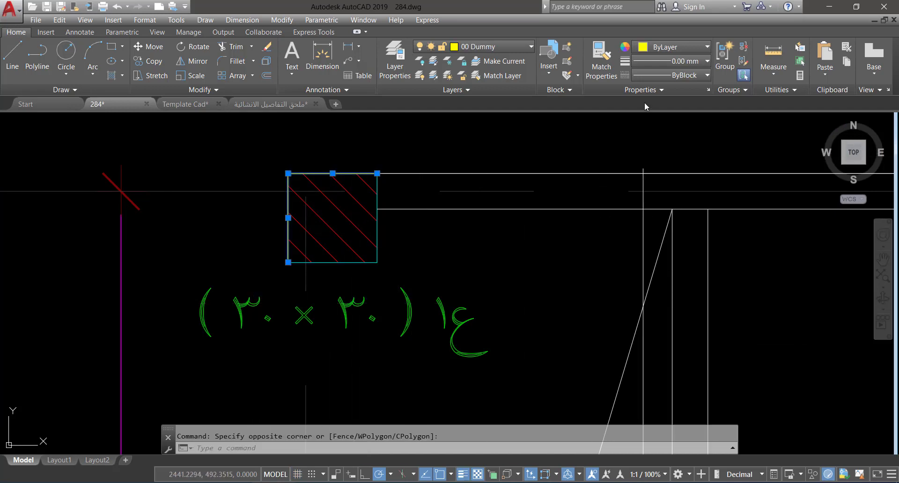
left_click(667, 61)
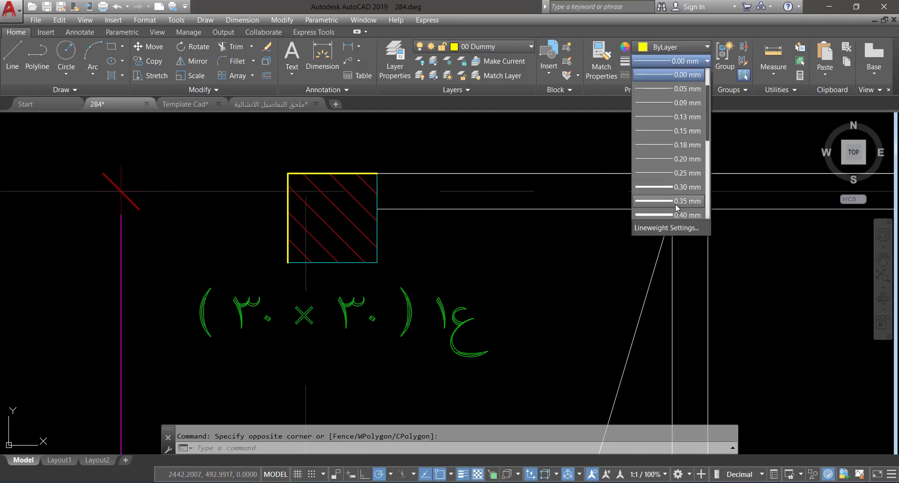
key("Escape")
key("Escape")
Step: Set the current lineweight for new objects to 0.40 mm and save the drawing
left_click(654, 61)
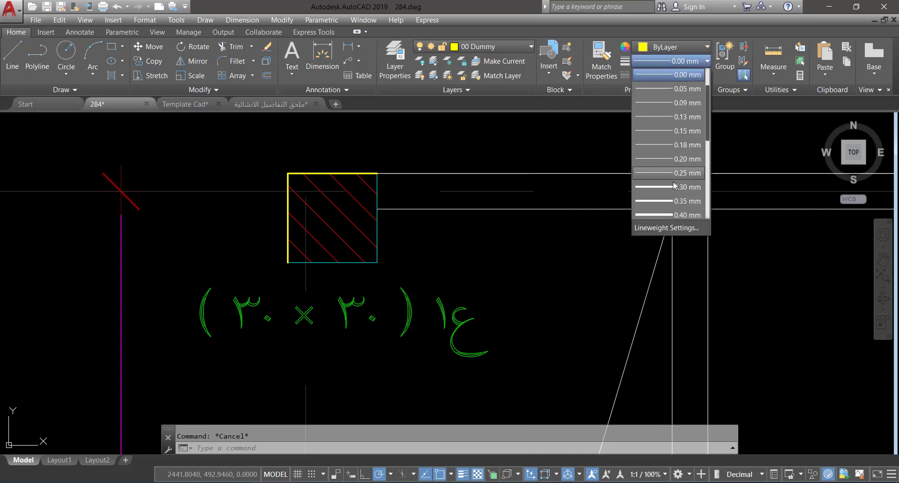
scroll(675, 186, "down", 3)
left_click(672, 206)
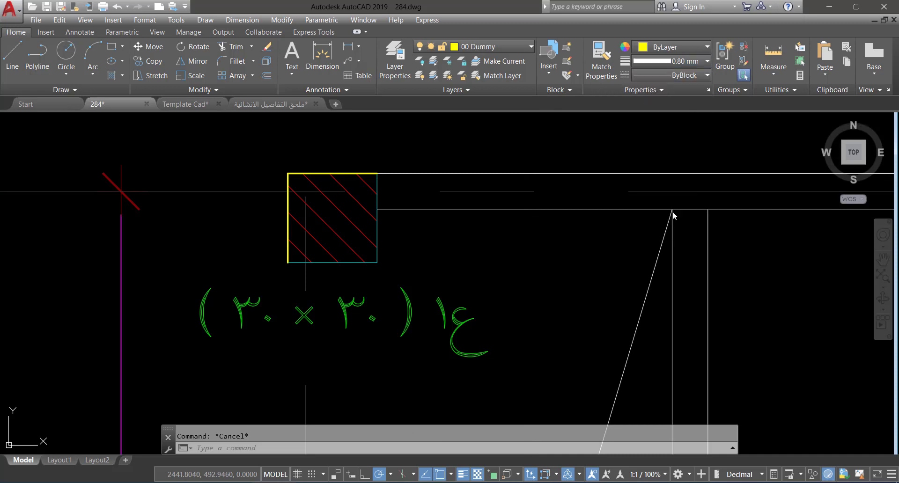
left_click(697, 61)
scroll(682, 132, "up", 4)
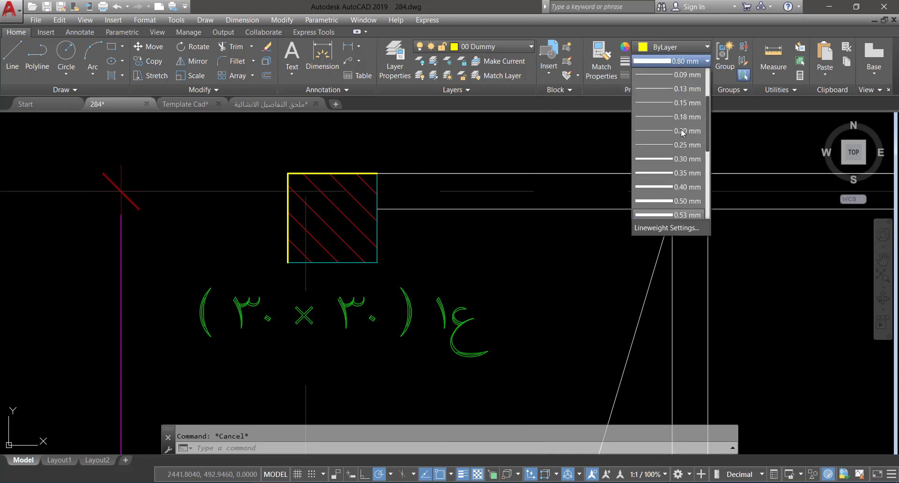
left_click(680, 189)
scroll(375, 175, "down", 3)
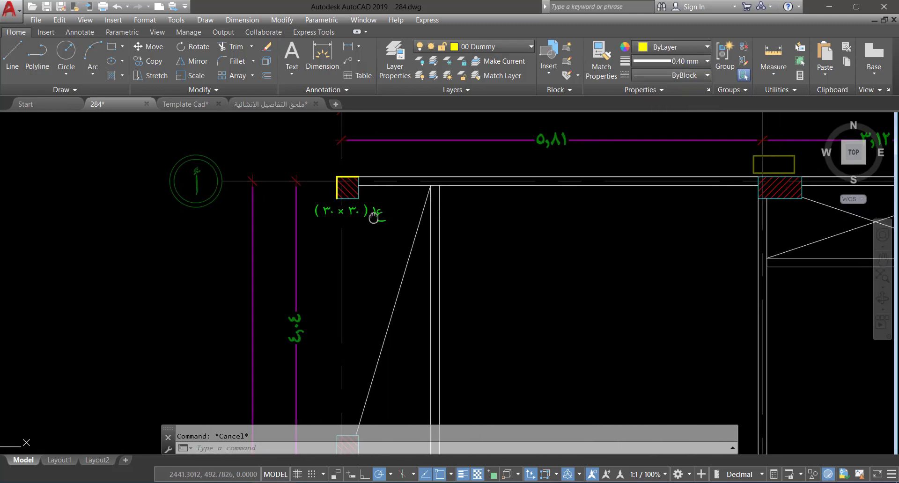
key("ctrl+s")
Step: Examine the column numbering plan for the next 30 × 30 column and find its position on the floor plan
scroll(325, 187, "up", 2)
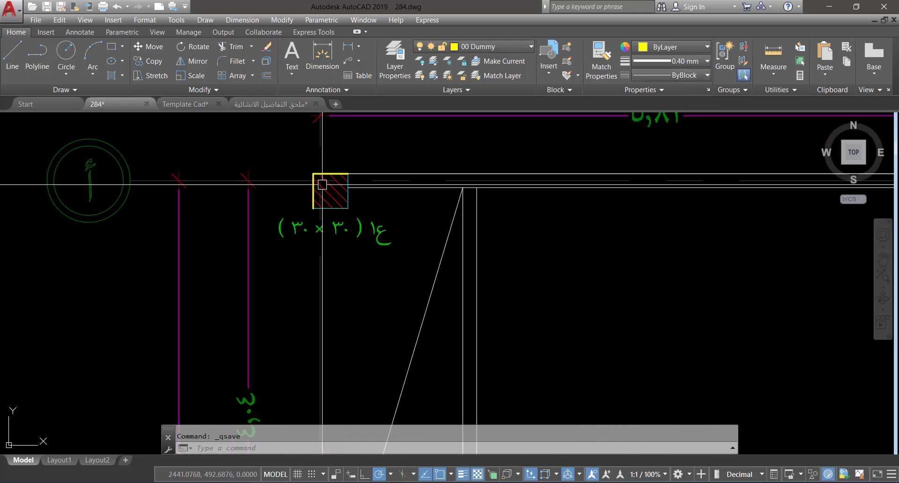
scroll(346, 176, "down", 8)
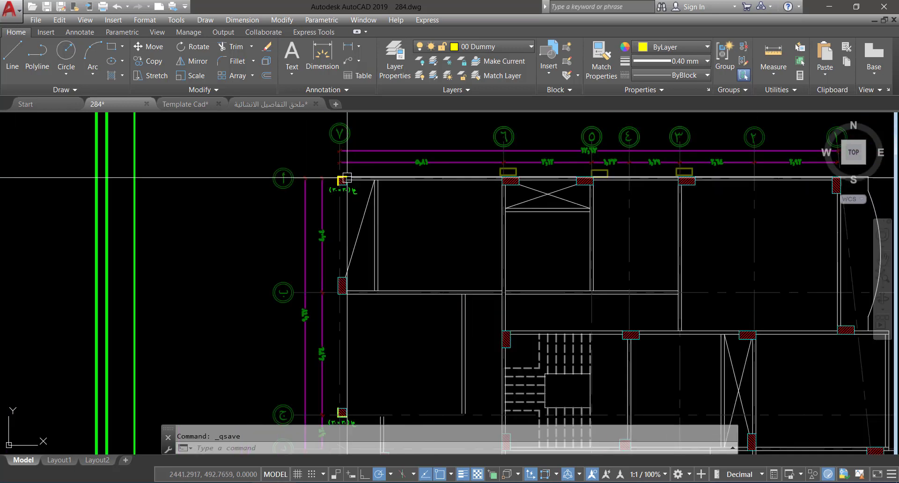
scroll(337, 225, "up", 8)
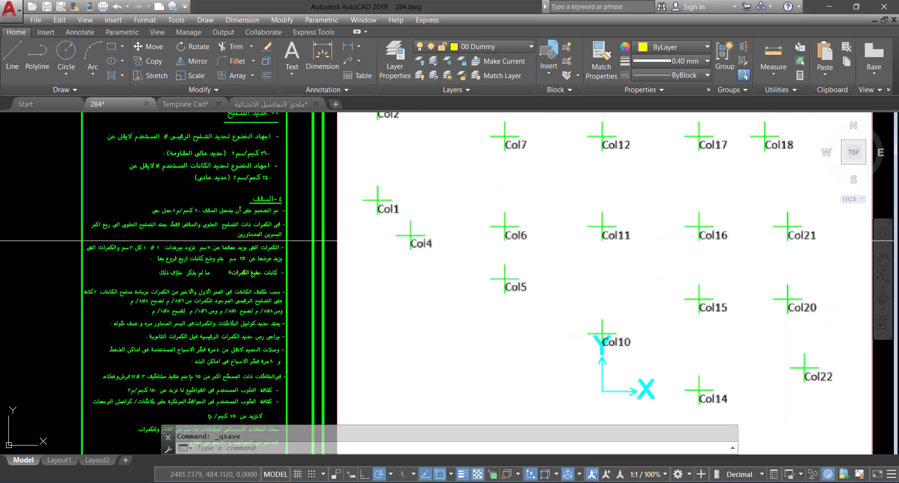
scroll(478, 241, "down", 2)
scroll(465, 248, "down", 4)
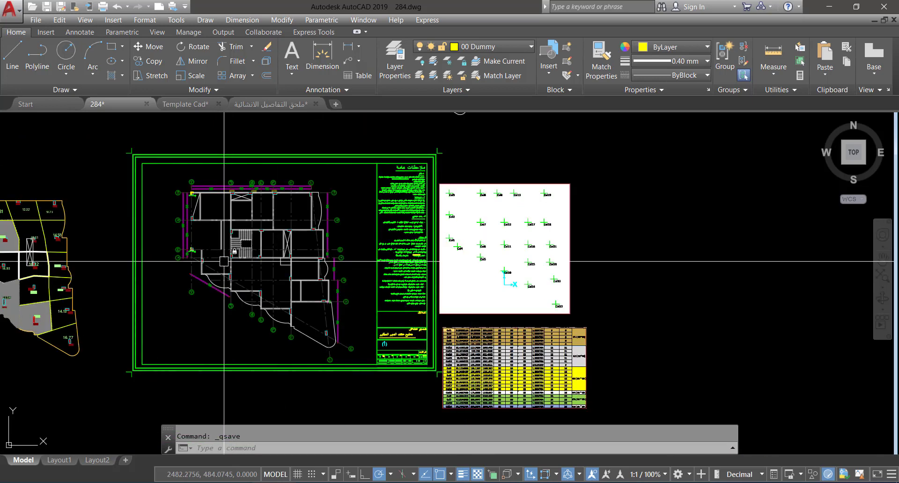
scroll(233, 262, "up", 5)
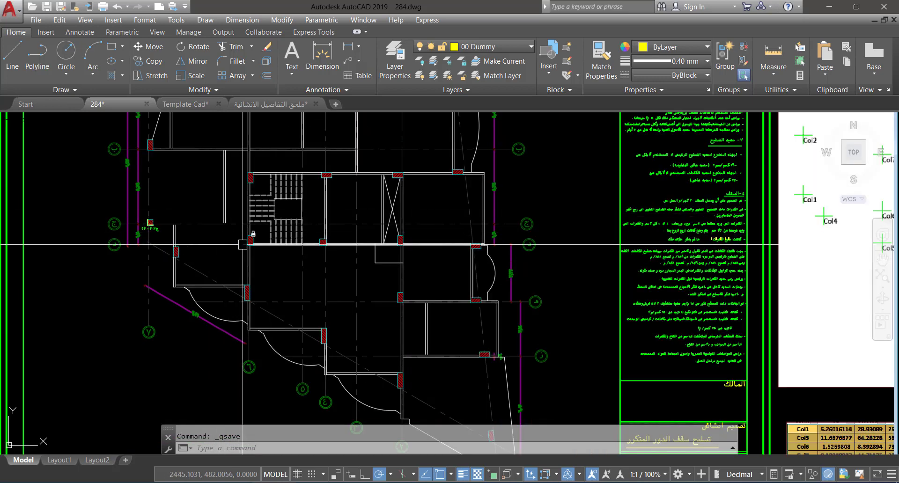
scroll(244, 234, "up", 3)
Step: Try to stretch the upper edge of the column at axes د and ٦ downward by 0.3, and undo the stretch
key("Escape")
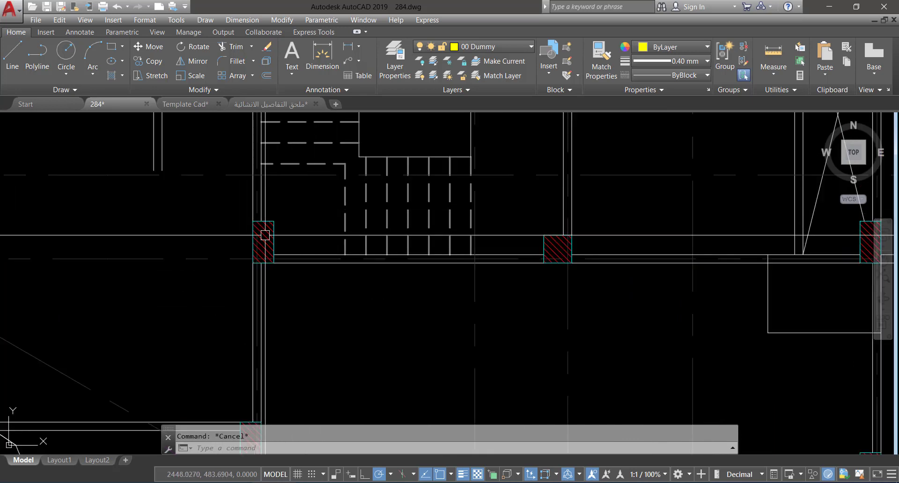
type("s")
key("Return")
left_click(296, 216)
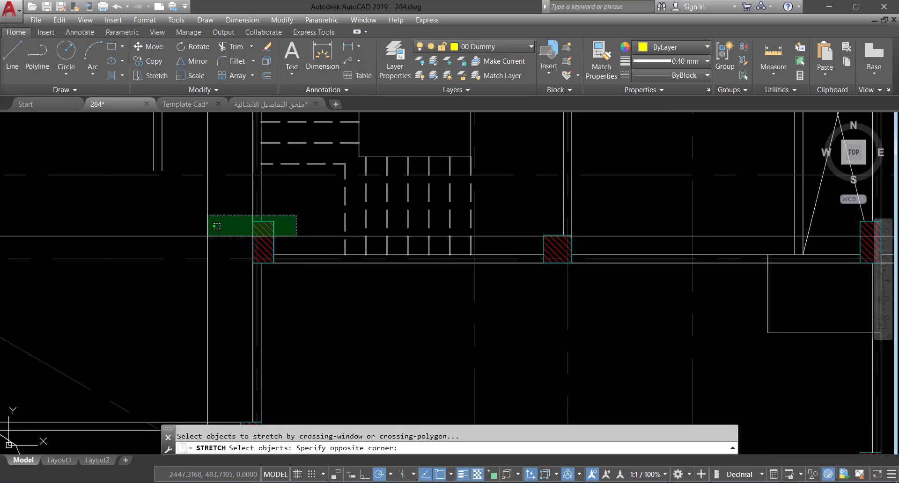
left_click(305, 203)
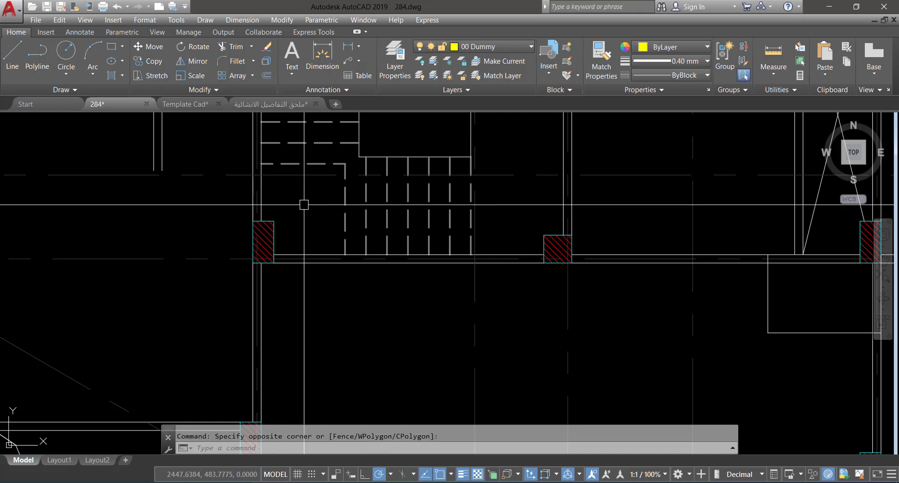
left_click(240, 230)
key("Return")
left_click(301, 204)
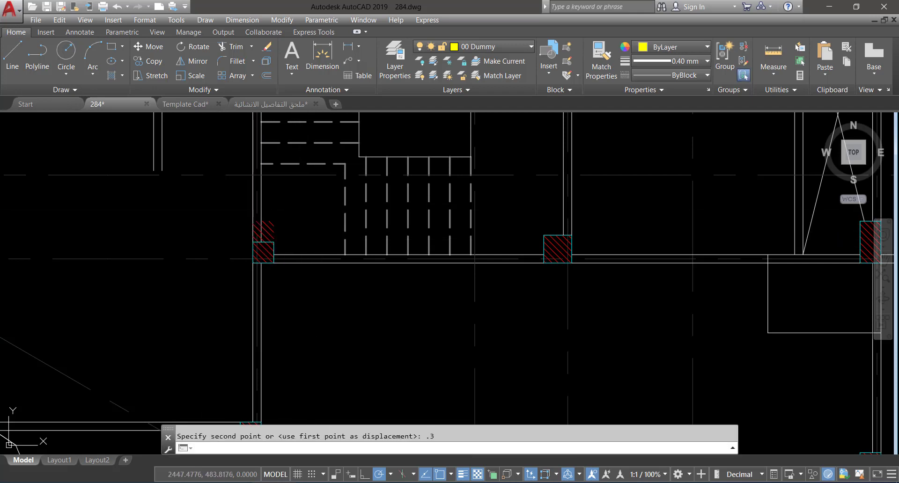
key("ctrl+z")
scroll(314, 256, "down", 4)
middle_click_drag(208, 251, 272, 283)
scroll(205, 263, "up", 4)
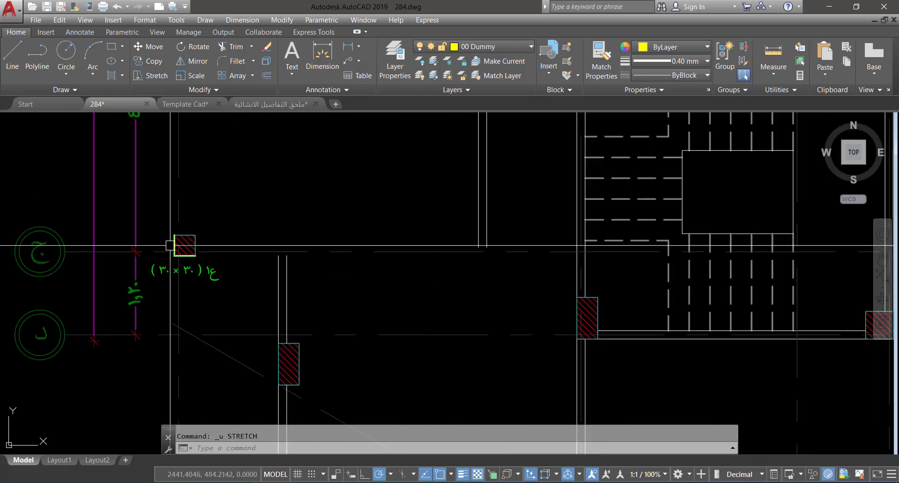
scroll(170, 245, "up", 4)
left_click(153, 194)
left_click(273, 281)
type("co")
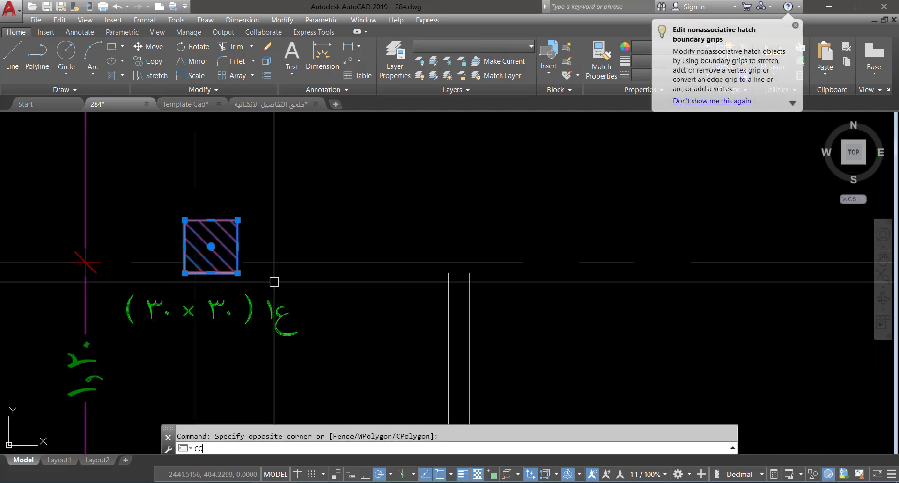
key("Return")
scroll(198, 231, "up", 4)
left_click(161, 201)
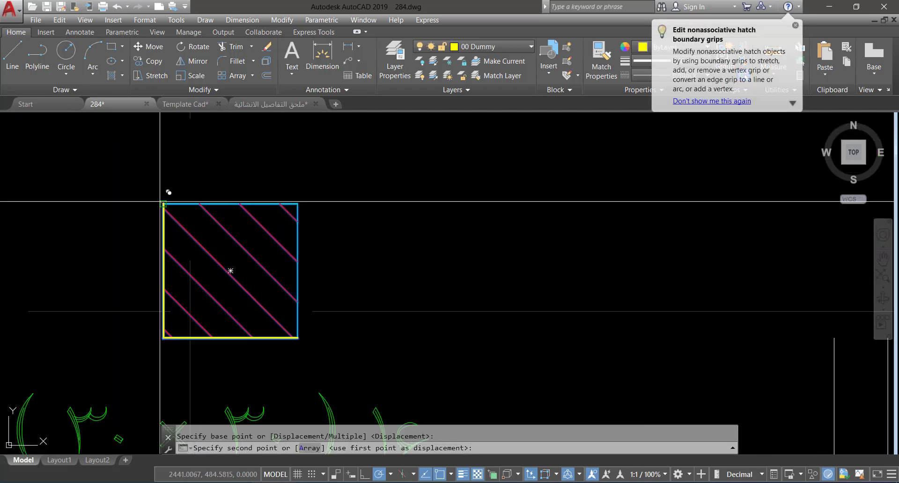
scroll(117, 236, "down", 4)
scroll(403, 256, "up", 4)
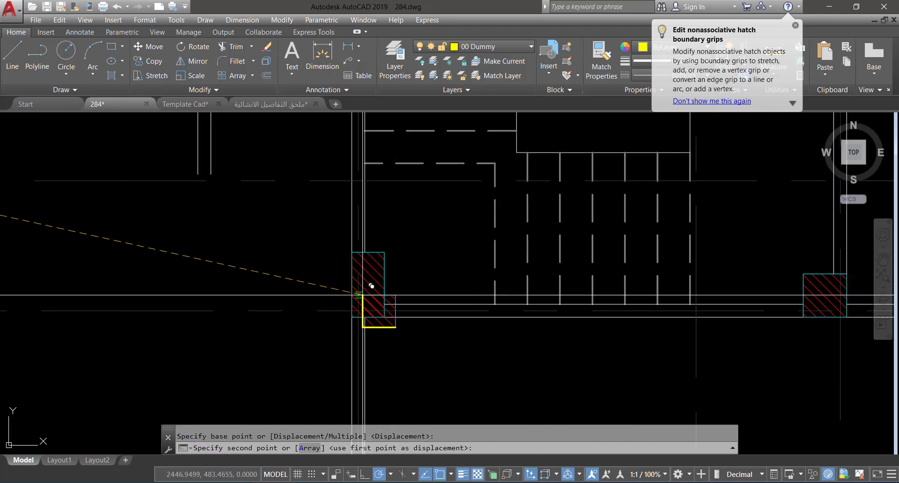
scroll(372, 286, "down", 5)
key("Escape")
Step: Copy the hatched 30 × 30 column with its fixed edges from axes ج and ٧ onto axes د and ٦, matching the lower-right corners
scroll(120, 202, "up", 5)
left_click(156, 191)
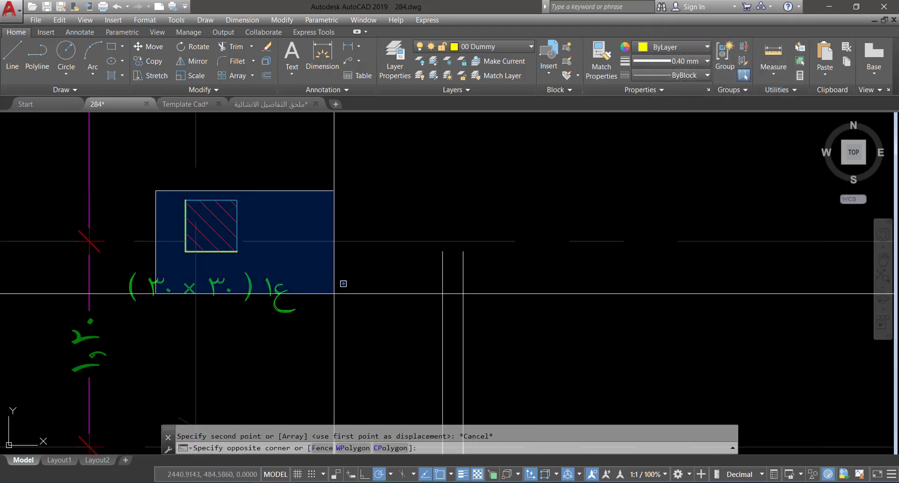
left_click(343, 284)
key("Return")
left_click(237, 251)
scroll(243, 257, "down", 5)
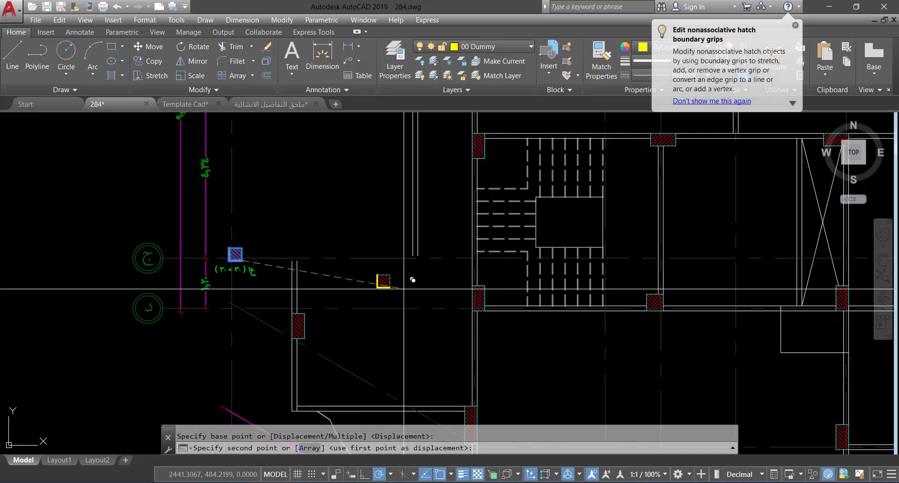
scroll(489, 300, "up", 5)
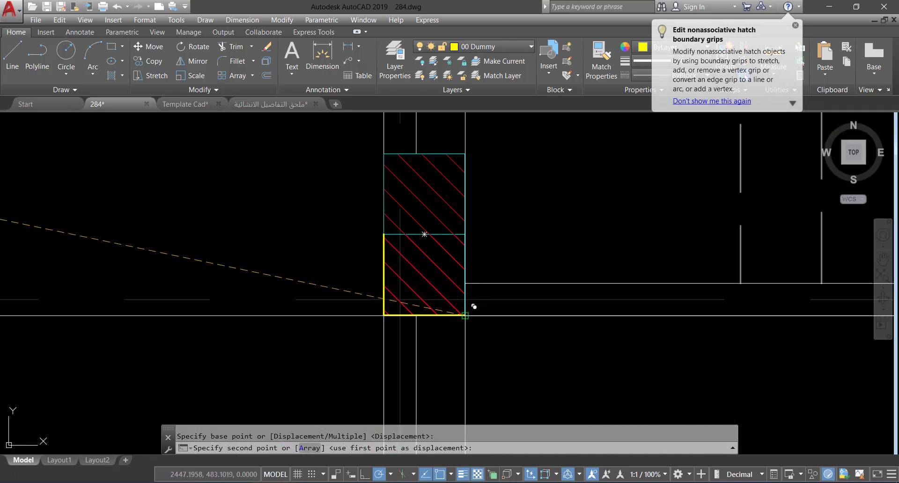
left_click(473, 307)
key("Escape")
Step: Delete the old column outline and hatch at axes د and ٦, along with the wall lines directly above
left_click(476, 152)
left_click(450, 174)
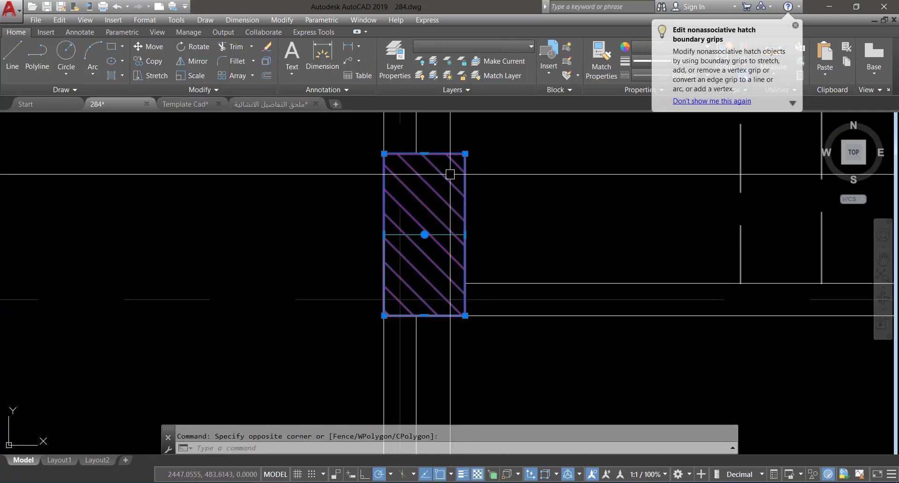
key("Delete")
left_click(465, 191)
left_click(374, 127)
key("Delete")
scroll(370, 246, "down", 5)
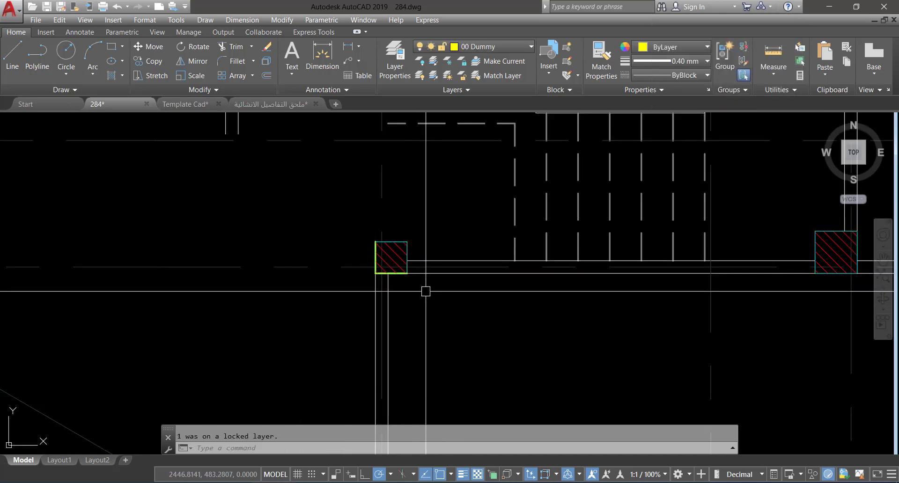
Step: Delete the wall lines directly below the 30 × 30 column at axes د and ٦
middle_click_drag(426, 292, 420, 292)
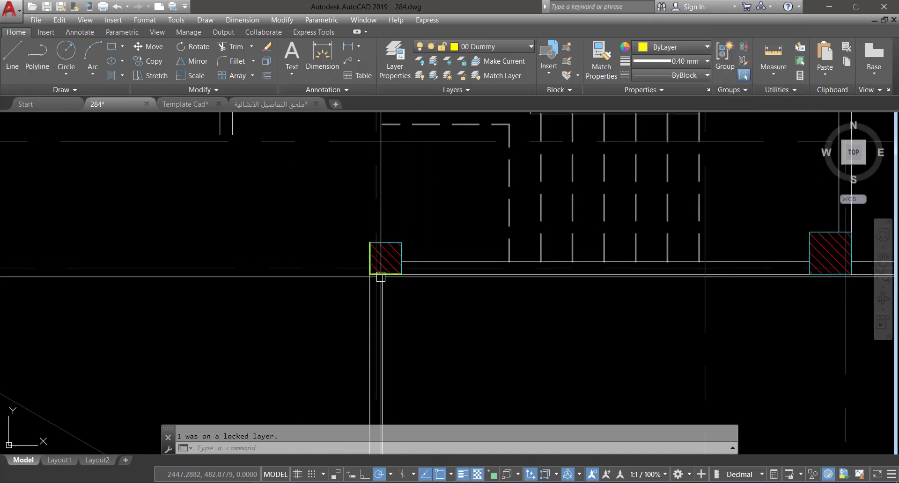
middle_click_drag(443, 275, 388, 301)
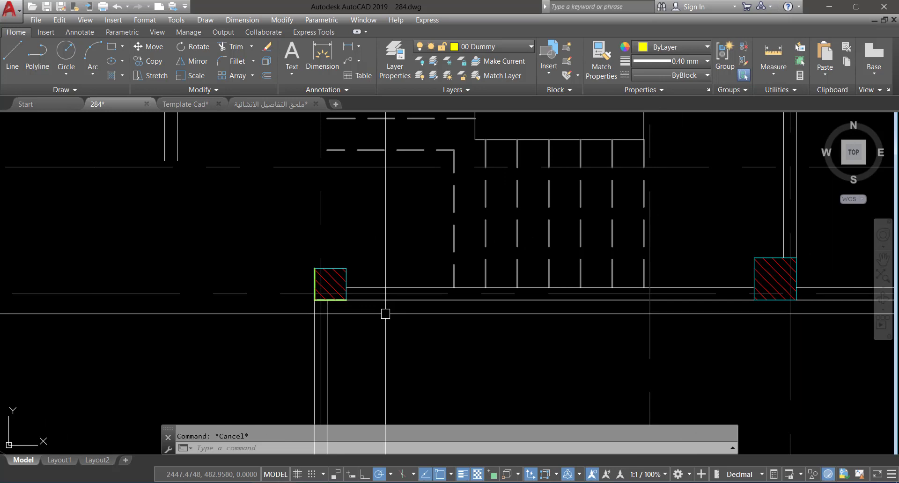
scroll(384, 322, "down", 2)
middle_click_drag(379, 324, 316, 322)
scroll(316, 322, "down", 1)
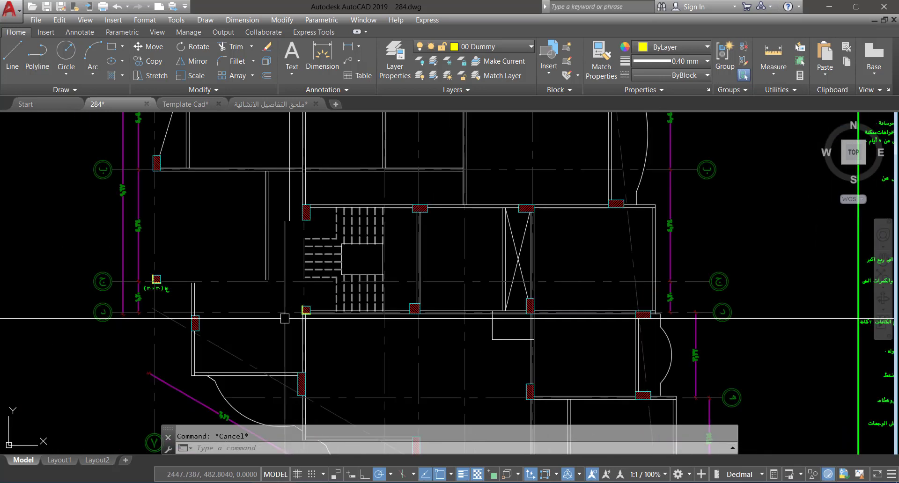
scroll(233, 313, "up", 1)
left_click(398, 336)
left_click(277, 378)
left_click(346, 343)
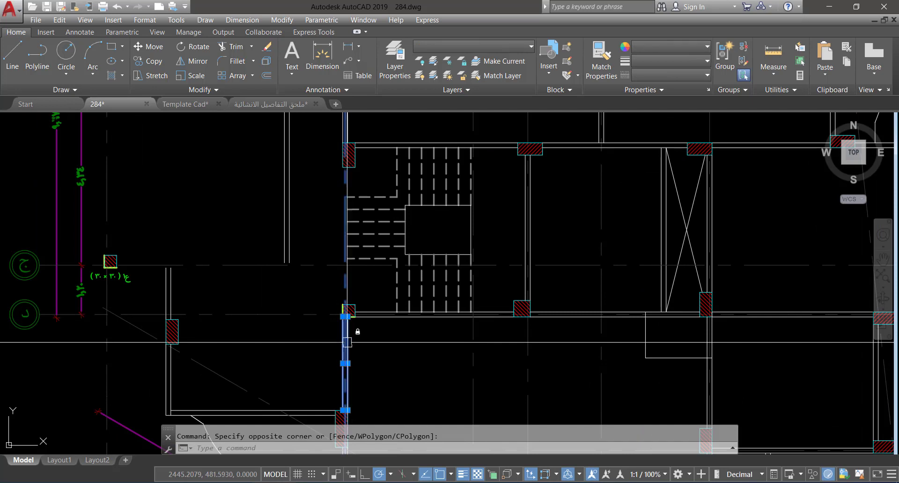
key("Delete")
Step: Copy the label ع١ (٣٠ × ٣٠) from the column at axes ج and ٧ to just below the column at axes د and ٦
middle_click_drag(269, 360, 337, 298)
scroll(202, 221, "up", 2)
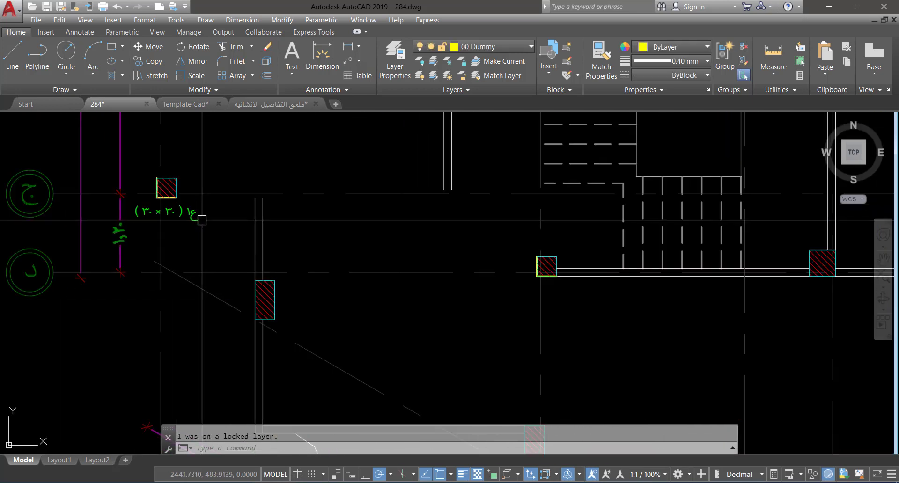
left_click(191, 219)
type("co")
key("Return")
left_click(194, 216)
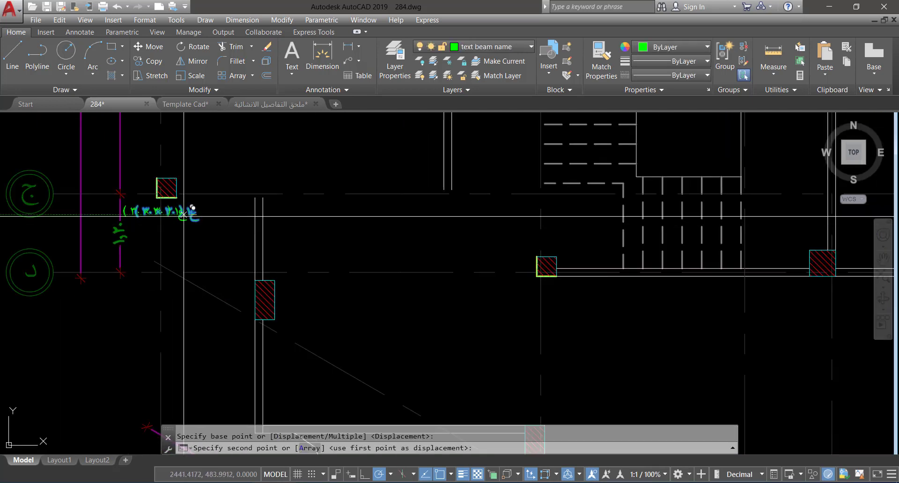
scroll(586, 293, "up", 4)
left_click(554, 305)
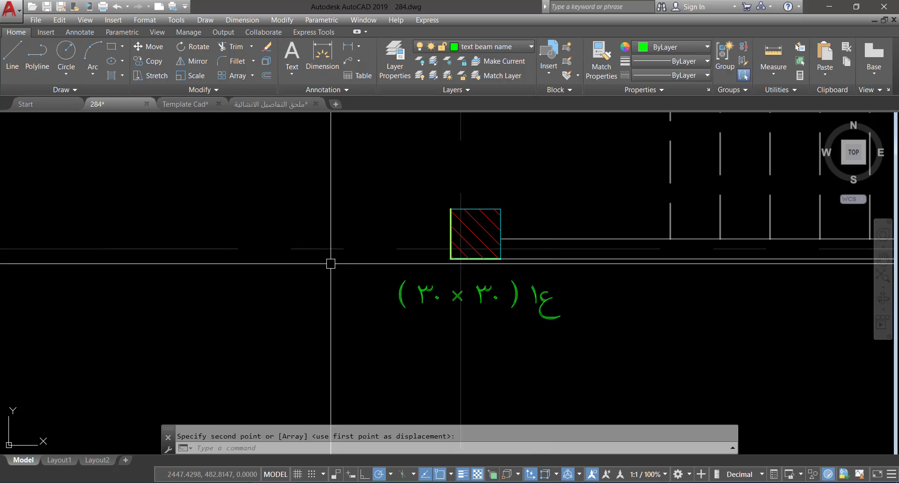
Step: Examine the column table and the numbering plan for the next 30 × 30 column and find its position on the floor plan
scroll(390, 294, "down", 2)
scroll(415, 323, "down", 3)
scroll(422, 323, "down", 1)
middle_click_drag(427, 323, 307, 303)
scroll(641, 303, "up", 1)
scroll(553, 293, "down", 2)
scroll(586, 340, "up", 8)
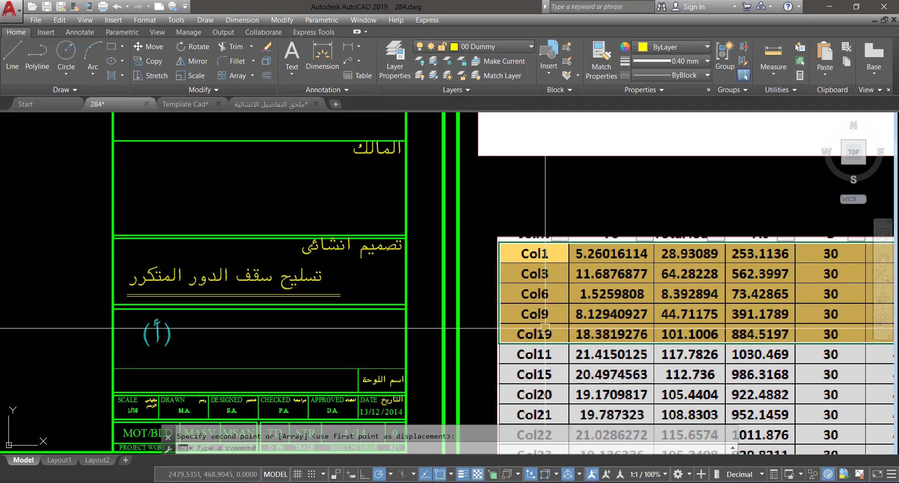
scroll(545, 328, "down", 3)
middle_click_drag(574, 229, 465, 344)
scroll(513, 316, "up", 2)
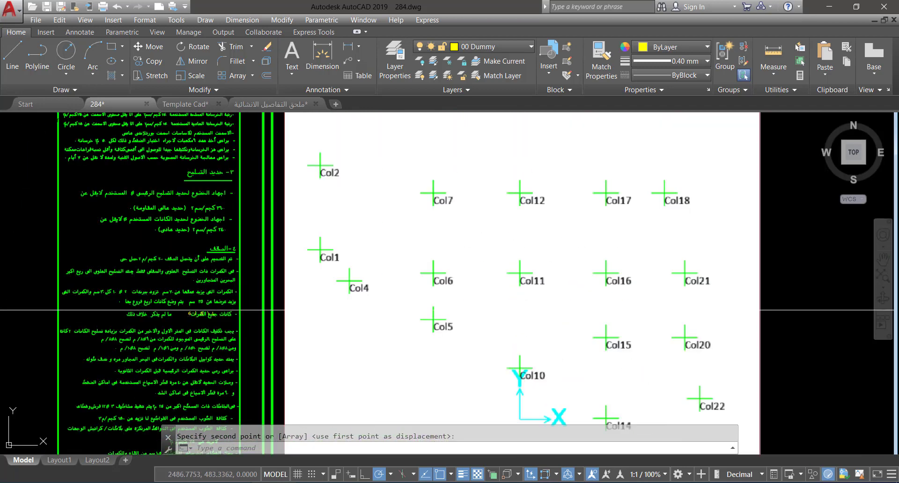
middle_click_drag(560, 346, 502, 293)
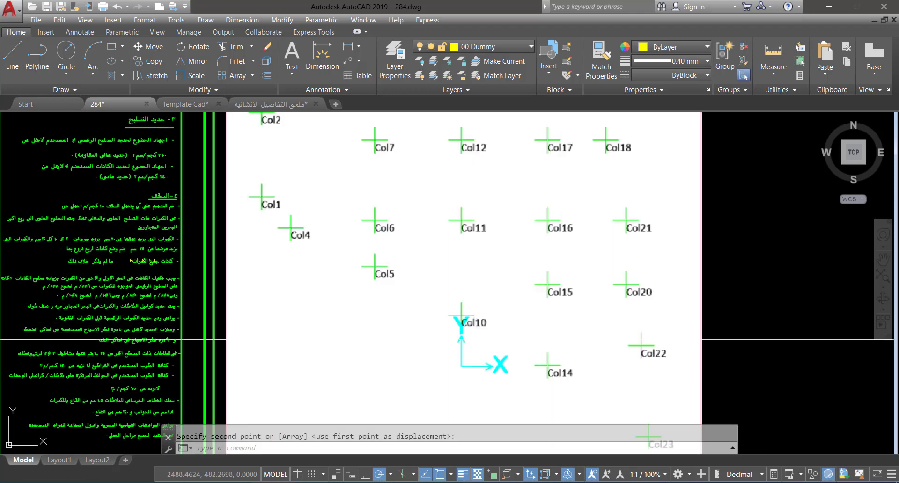
middle_click_drag(571, 280, 578, 367)
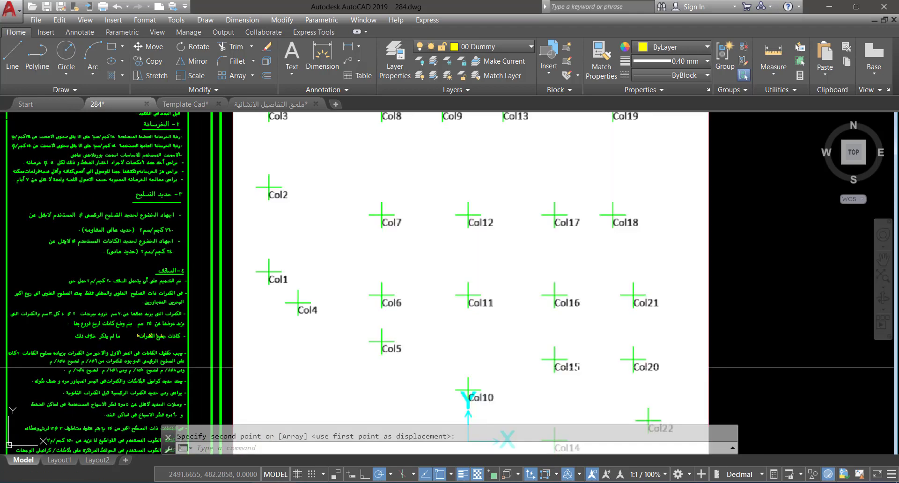
middle_click_drag(486, 241, 508, 311)
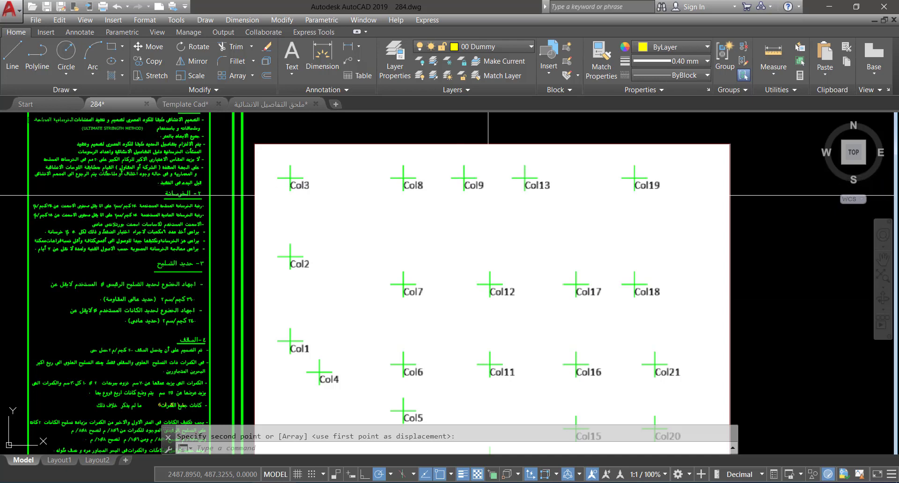
scroll(640, 200, "down", 2)
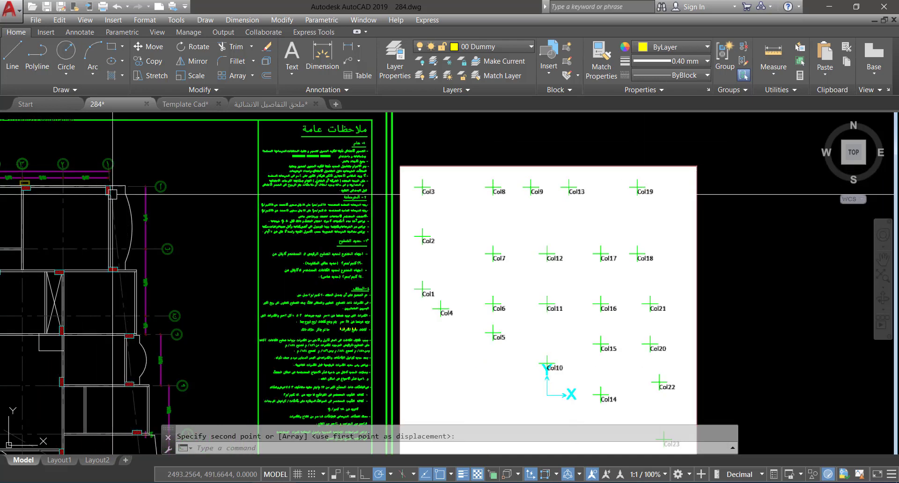
mouse_move(113, 193)
middle_mouse_down()
mouse_move(157, 221)
mouse_move(235, 231)
middle_mouse_up()
scroll(116, 224, "down", 2)
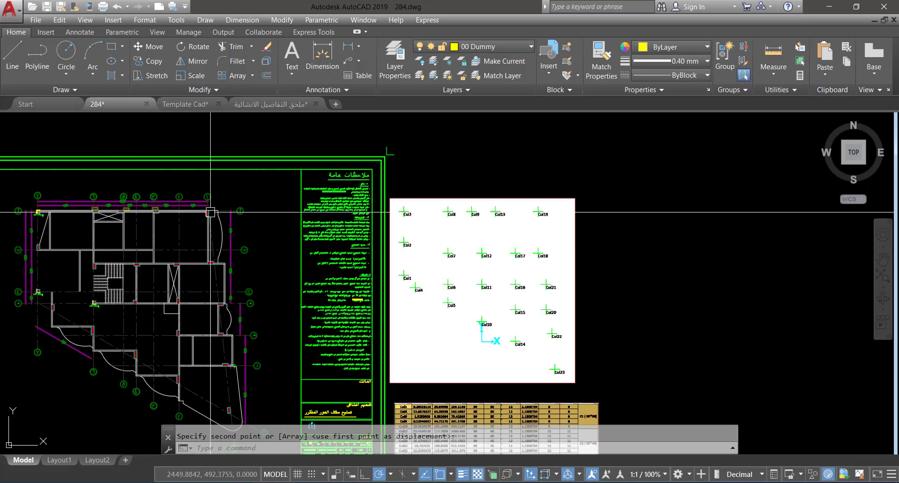
Step: Copy the 30 × 30 column with its fixed edges and label from axes أ and ٧ to axes أ and ١, matching the upper-right corners
scroll(116, 223, "up", 4)
middle_click_drag(320, 215, 336, 216)
scroll(335, 216, "down", 2)
scroll(184, 218, "up", 3)
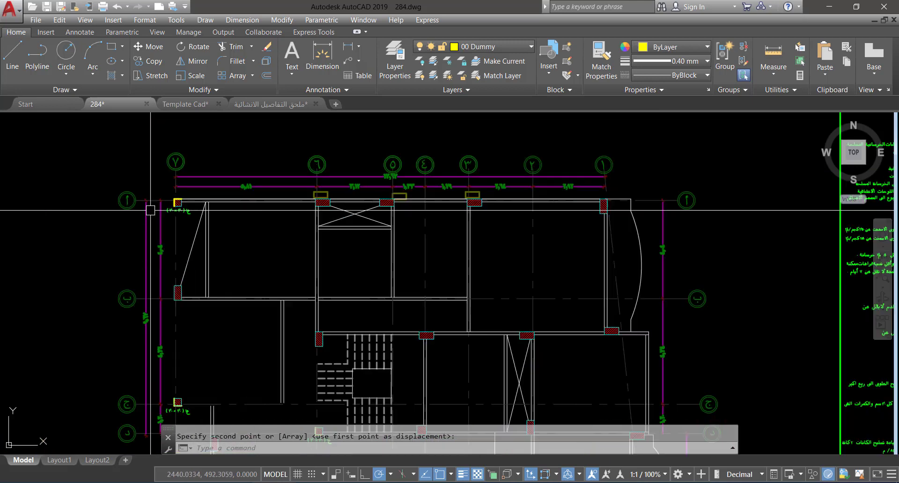
left_click(217, 229)
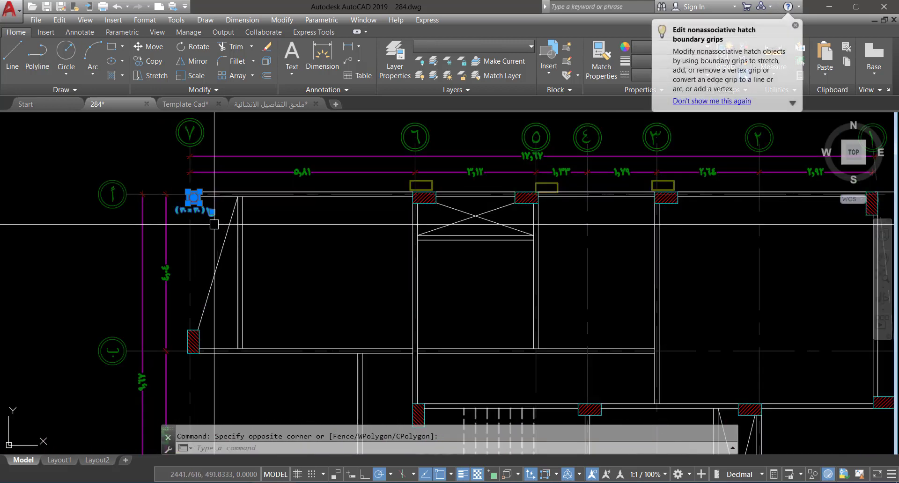
type("CP")
key("Return")
scroll(205, 206, "up", 3)
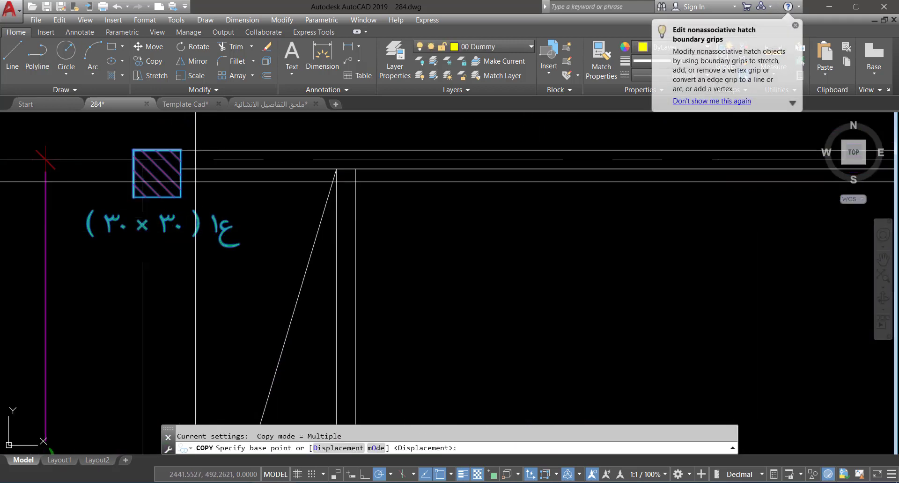
left_click(181, 151)
scroll(178, 206, "down", 1)
scroll(281, 187, "down", 5)
scroll(457, 194, "up", 8)
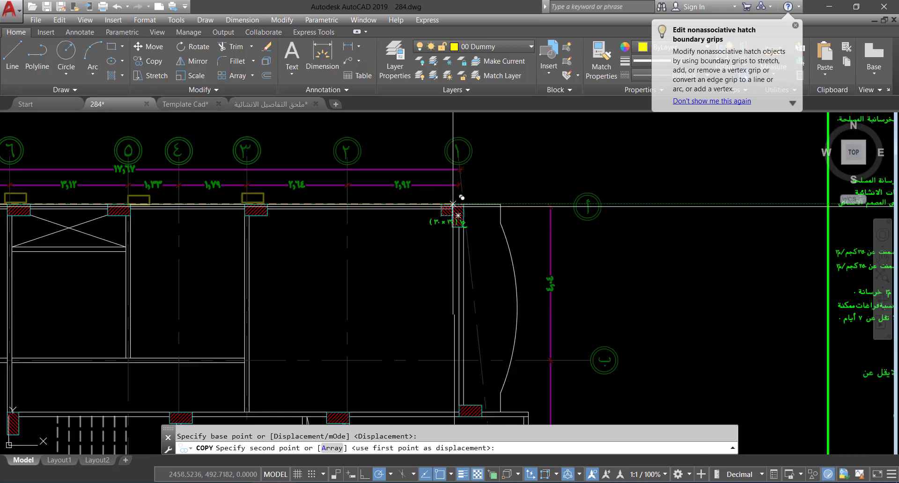
left_click(461, 160)
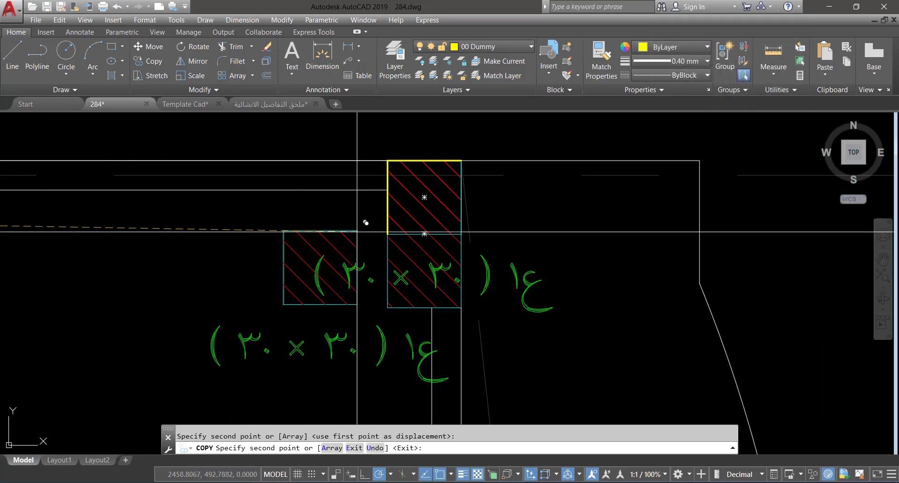
key("Escape")
key("Escape")
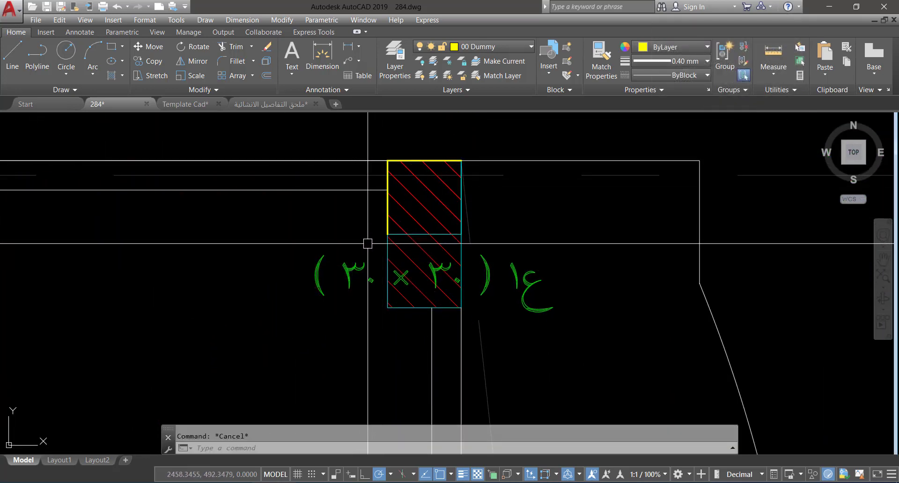
Step: Delete the old column outline and hatch at axes أ and ١
left_click(368, 243)
key("Escape")
left_click(401, 319)
left_click(385, 281)
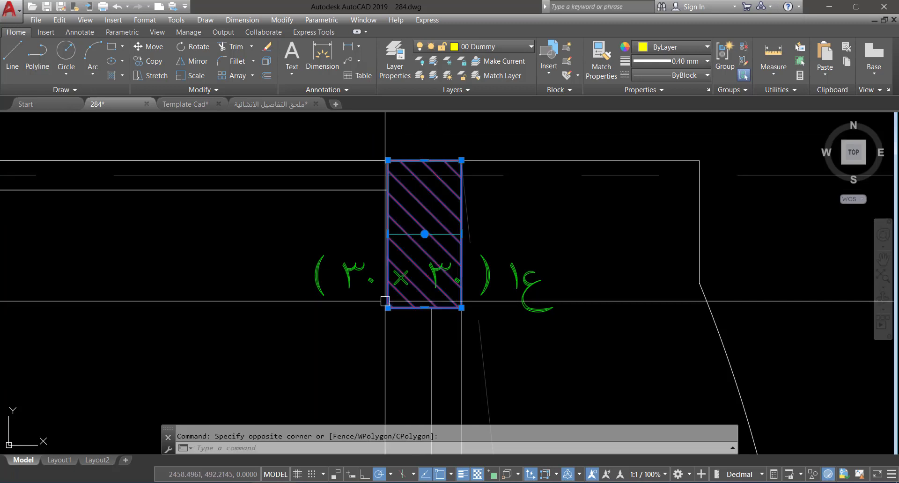
key("Delete")
Step: Move the fixed-edge line at axes أ and ١ from the column's left edge to its right edge
left_click(383, 242)
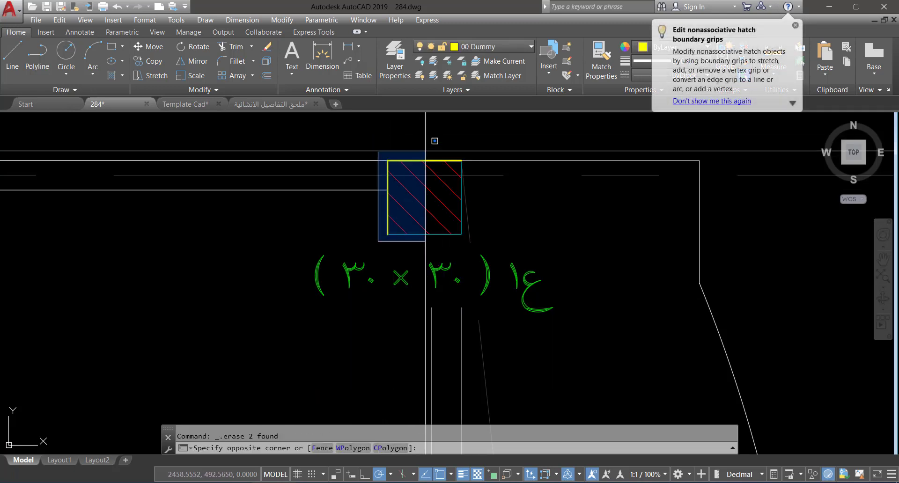
left_click(423, 139)
type("m")
key("Return")
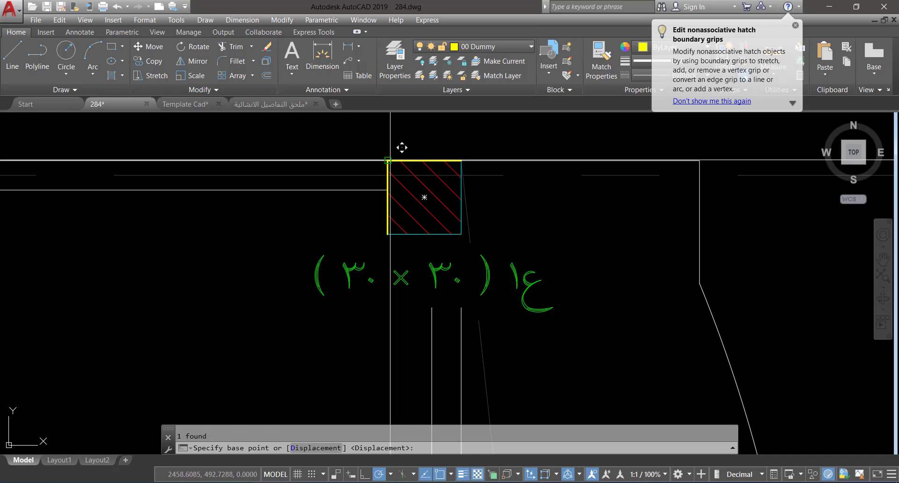
left_click(388, 162)
scroll(412, 253, "down", 6)
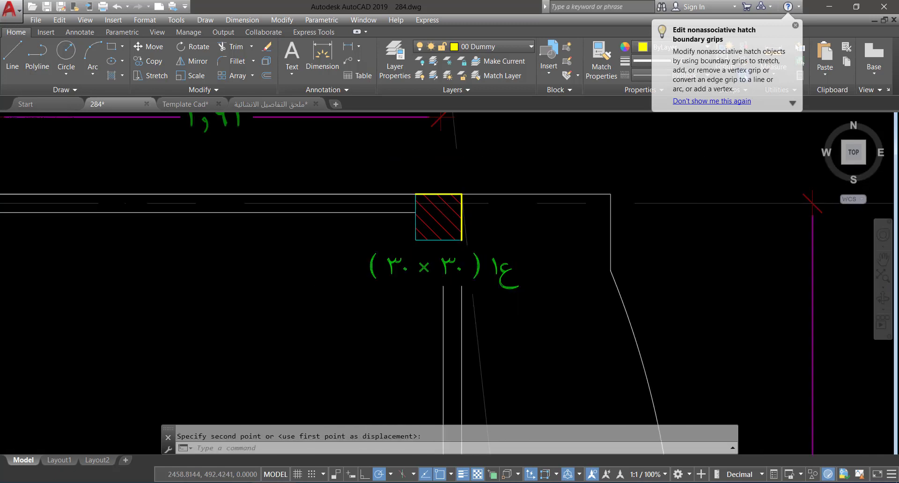
scroll(420, 204, "up", 6)
key("Escape")
Step: Copy the hatched 30 × 30 column with its fixed edges, without the label, from axes أ and ١
left_click(396, 150)
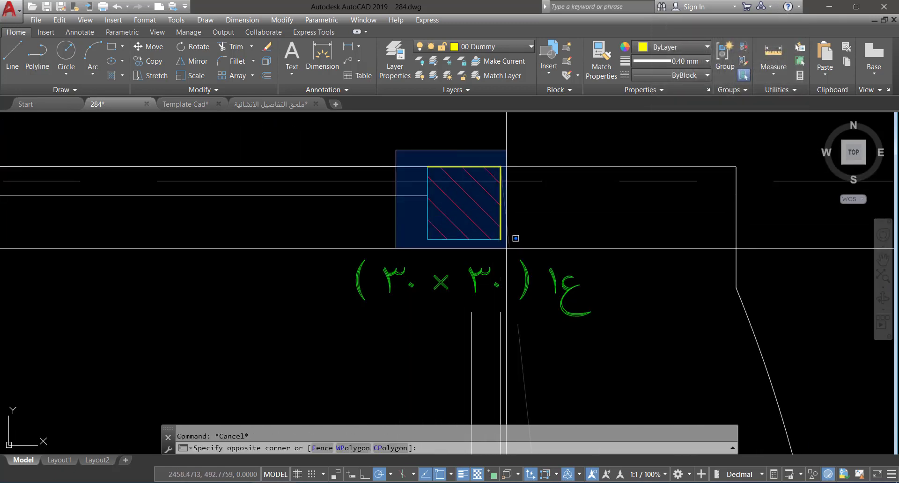
left_click(504, 243)
scroll(503, 242, "down", 5)
middle_click_drag(166, 256, 396, 275)
scroll(396, 275, "down", 1)
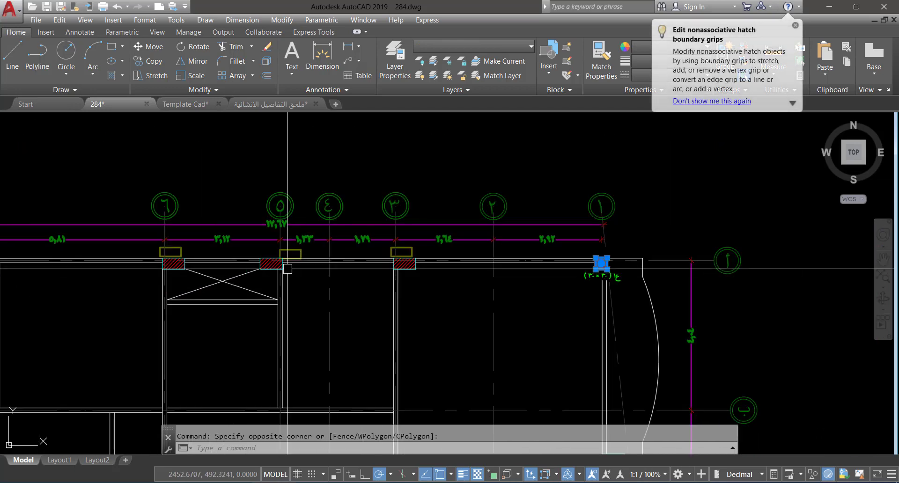
type("co")
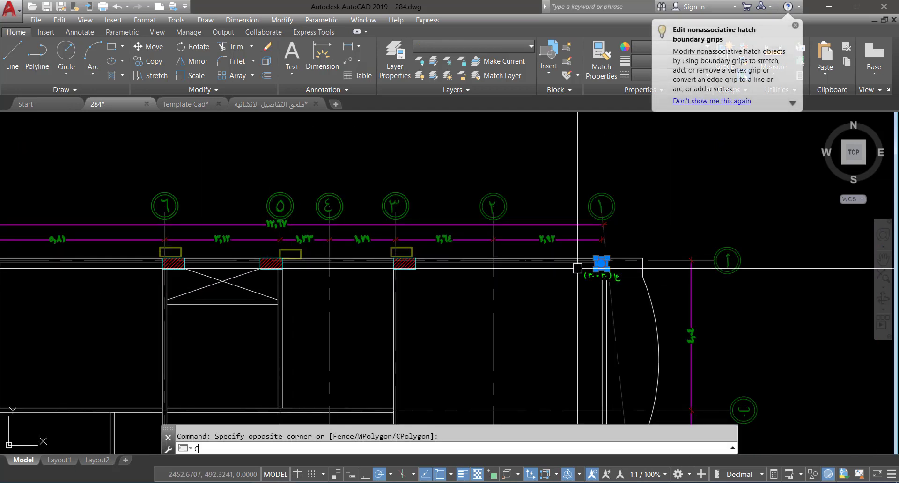
Step: Copy the hatched 30×30 column with its yellow edge lines from grid 1 onto the outer corner of the column at grid 5
key("Return")
scroll(619, 252, "up", 5)
scroll(600, 265, "up", 2)
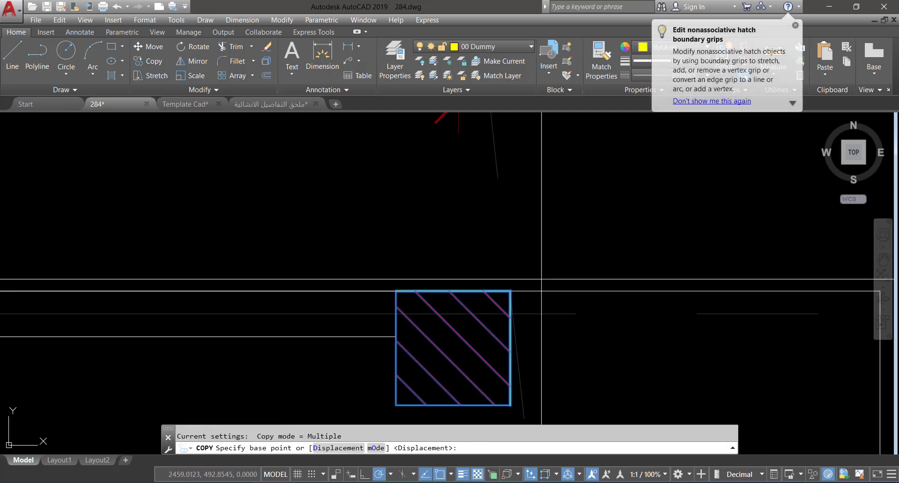
left_click(510, 290)
scroll(582, 286, "down", 3)
scroll(593, 277, "down", 6)
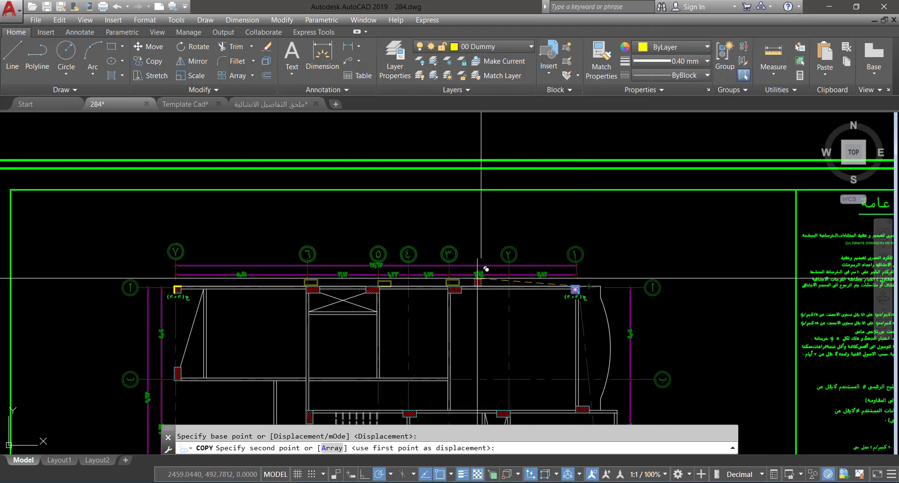
scroll(413, 290, "up", 5)
scroll(422, 290, "down", 3)
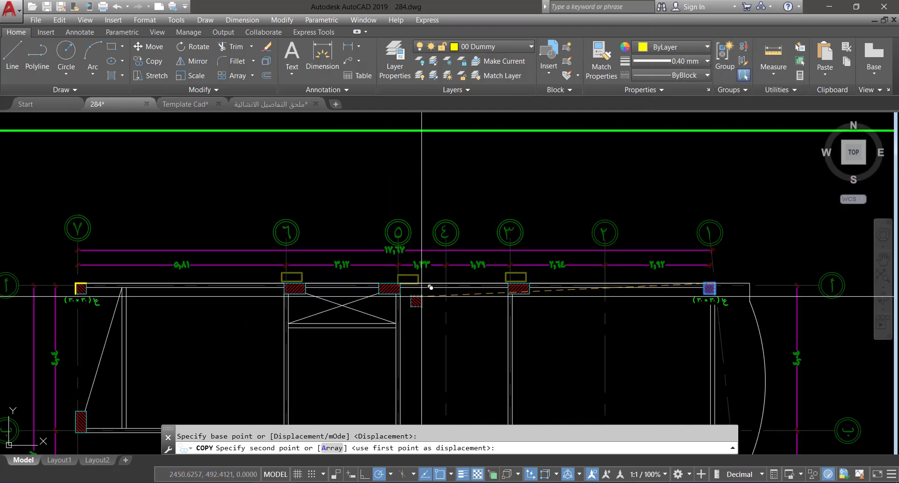
scroll(407, 295, "up", 8)
scroll(382, 275, "down", 3)
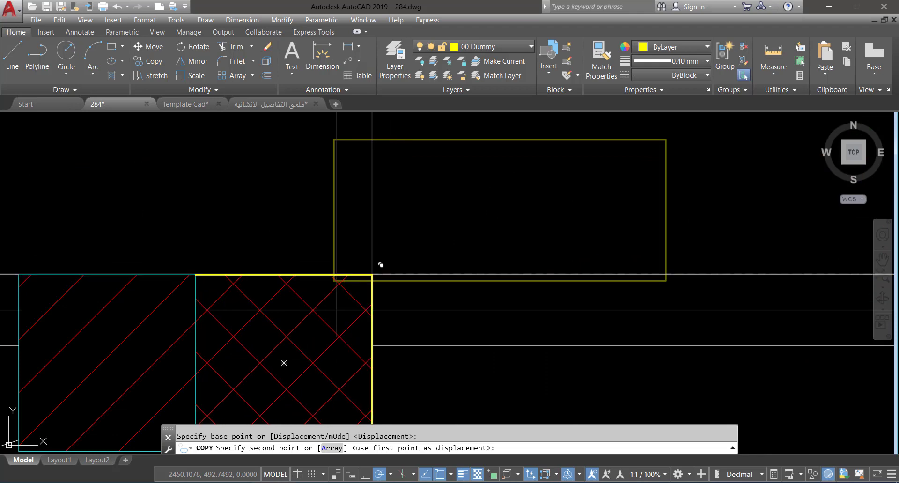
left_click(382, 276)
key("Escape")
Step: Erase the old wider column outline and hatch at grid 5, together with the diagonal line attached to it
left_click(342, 251)
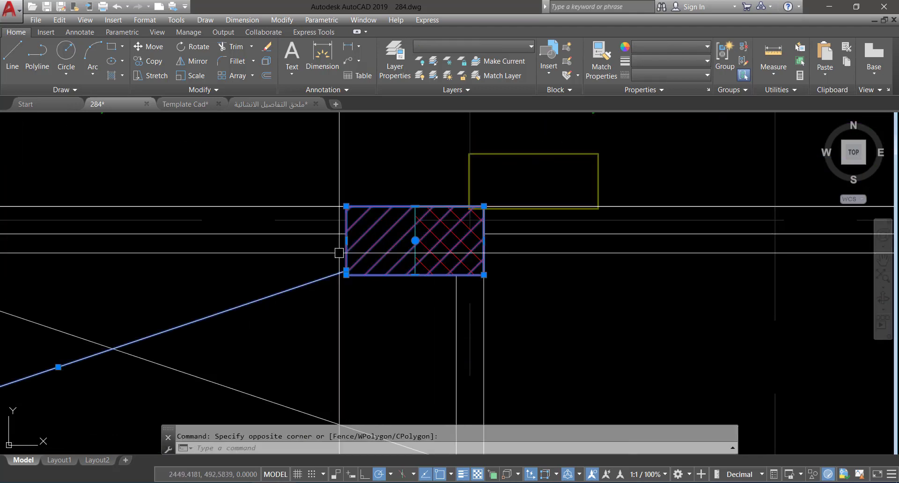
key("Delete")
middle_click_drag(464, 291, 456, 297)
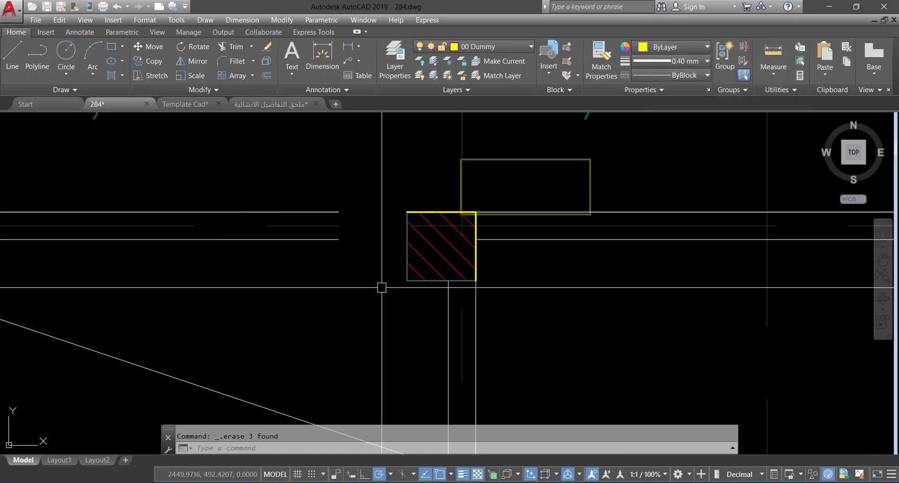
Step: Copy the column label ع١ (٣٠ × ٣٠) from grid 1 to below the new column at grid 5
scroll(382, 288, "down", 5)
scroll(481, 269, "down", 3)
scroll(609, 272, "up", 3)
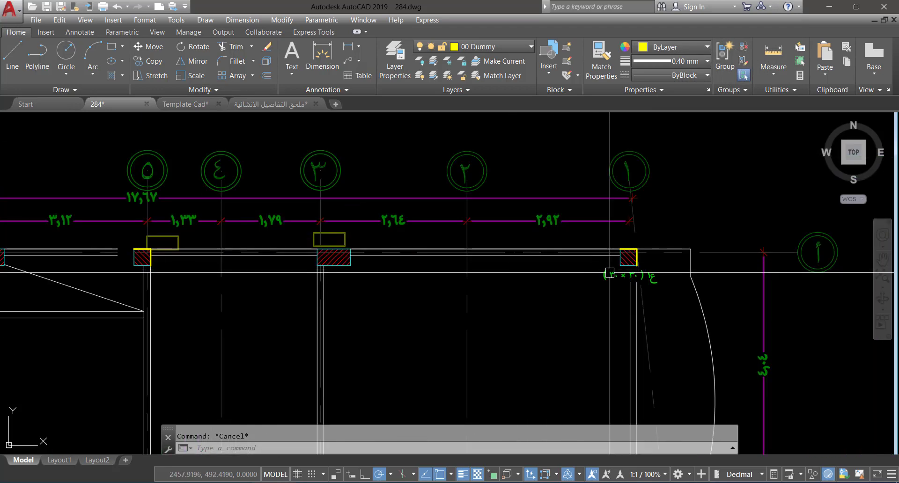
type("v")
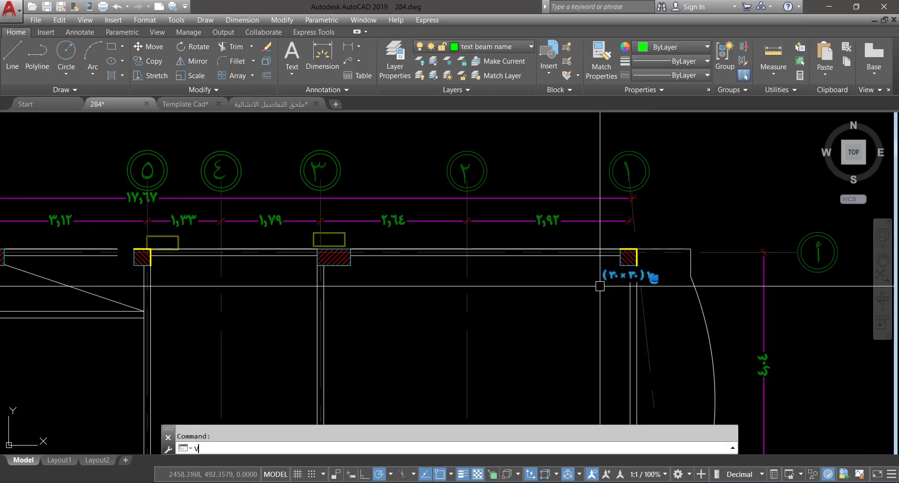
key("BackSpace")
type("co")
key("Return")
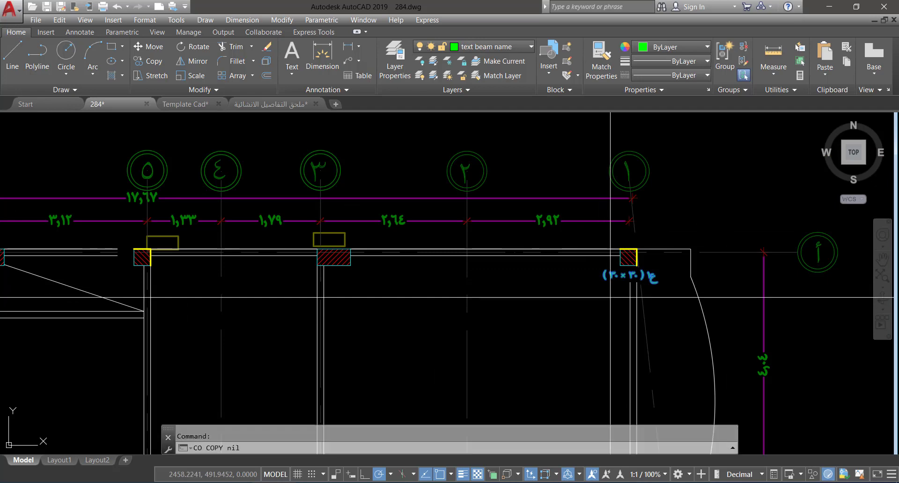
left_click(611, 295)
scroll(99, 310, "up", 4)
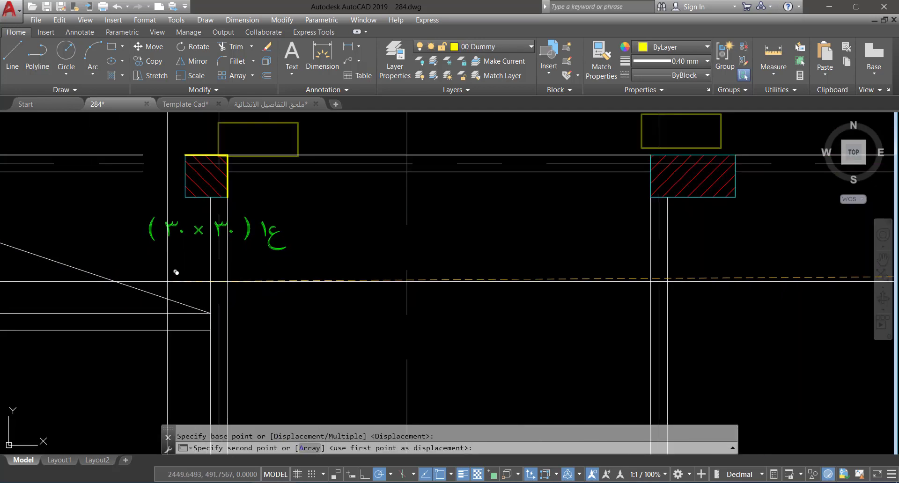
left_click(289, 265)
left_click(150, 288)
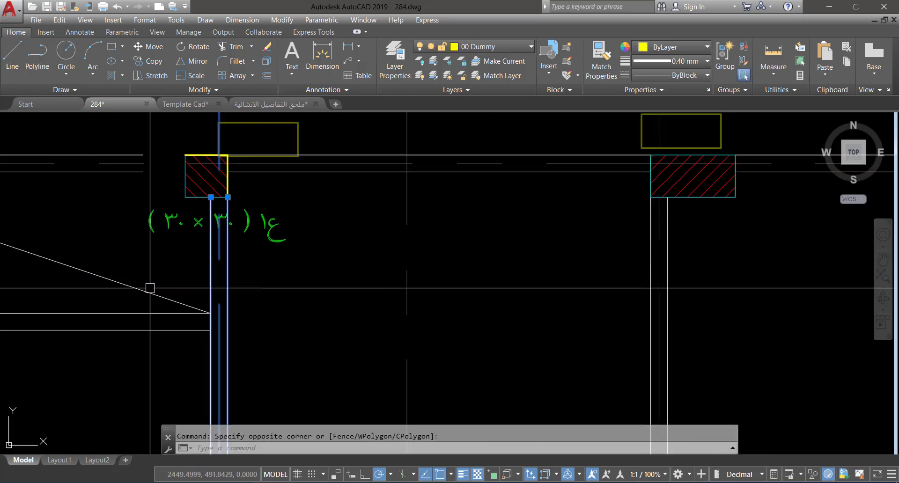
scroll(280, 273, "down", 10)
key("Escape")
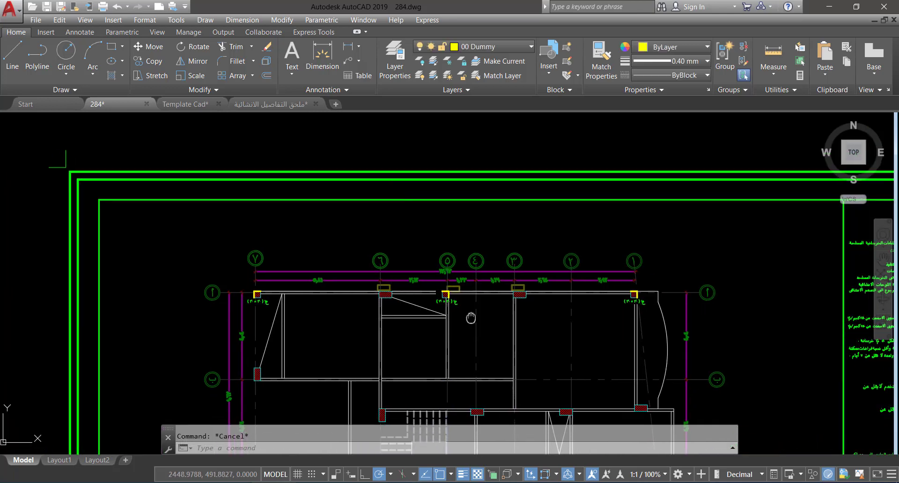
Step: Examine the column sizing table and the column key plan, and compare them with the column locations on the floor plan
scroll(217, 223, "up", 4)
scroll(525, 300, "down", 6)
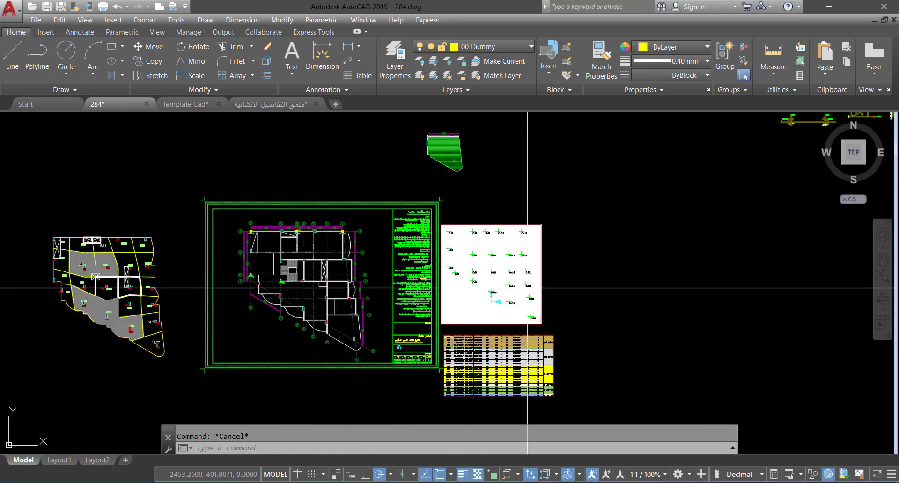
scroll(475, 321, "up", 4)
scroll(475, 321, "up", 2)
mouse_move(368, 353)
middle_mouse_down()
mouse_move(337, 306)
mouse_move(315, 235)
middle_mouse_up()
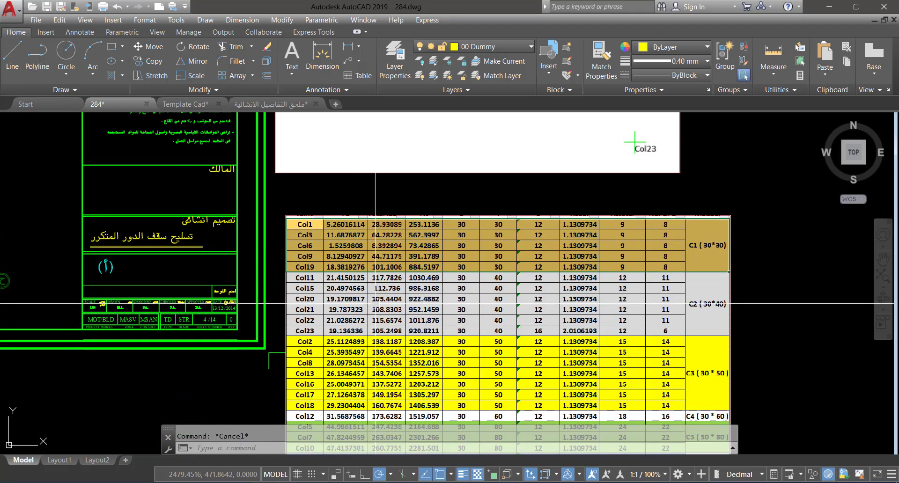
middle_click_drag(377, 205, 413, 399)
middle_click_drag(508, 239, 498, 377)
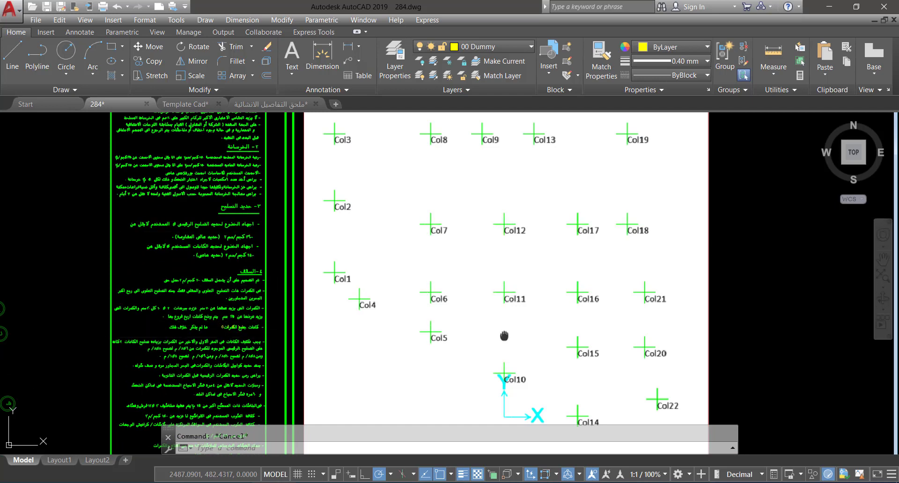
middle_click_drag(504, 336, 496, 323)
scroll(514, 297, "down", 2)
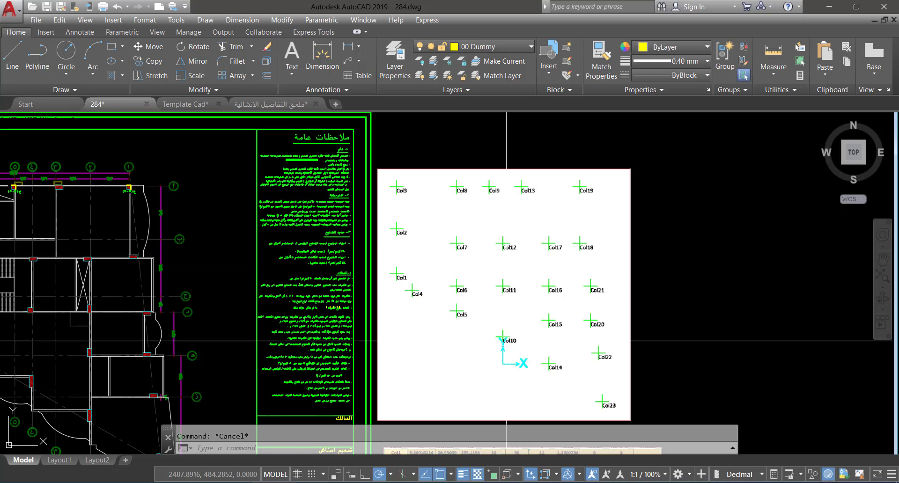
middle_click_drag(506, 341, 512, 317)
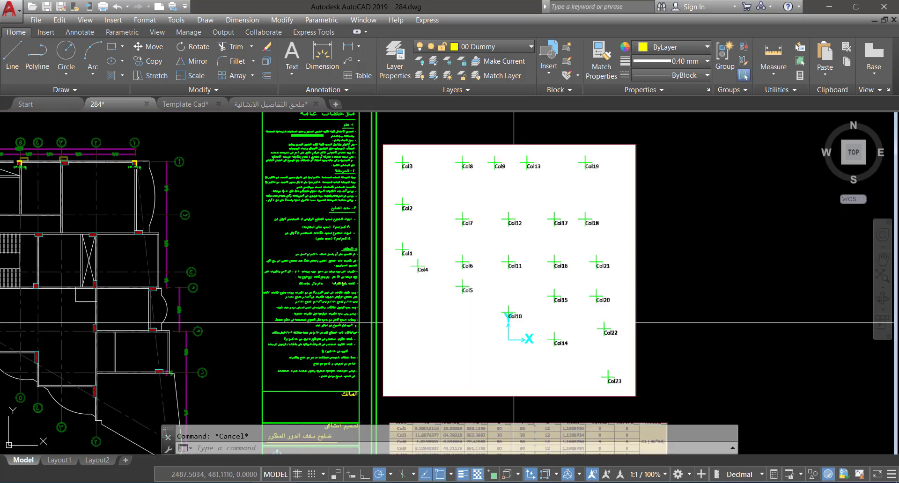
scroll(514, 323, "down", 4)
middle_click_drag(461, 324, 477, 311)
scroll(313, 324, "up", 4)
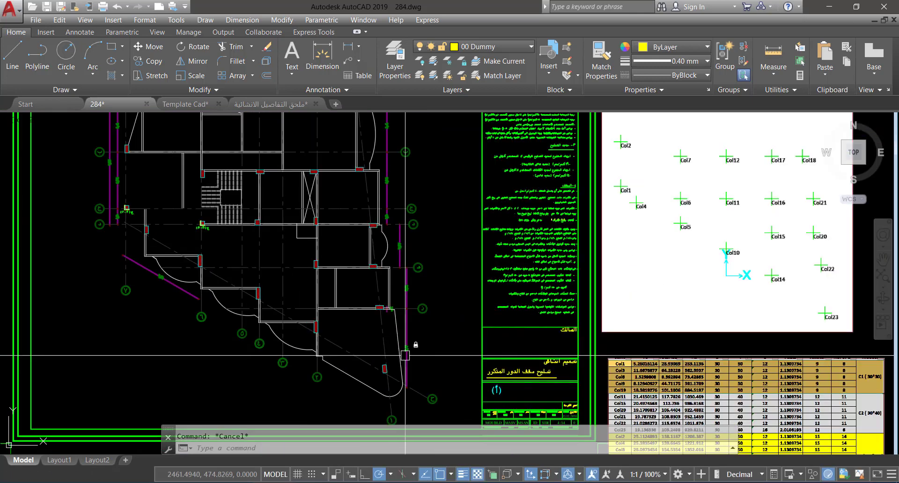
middle_click_drag(248, 215, 275, 288)
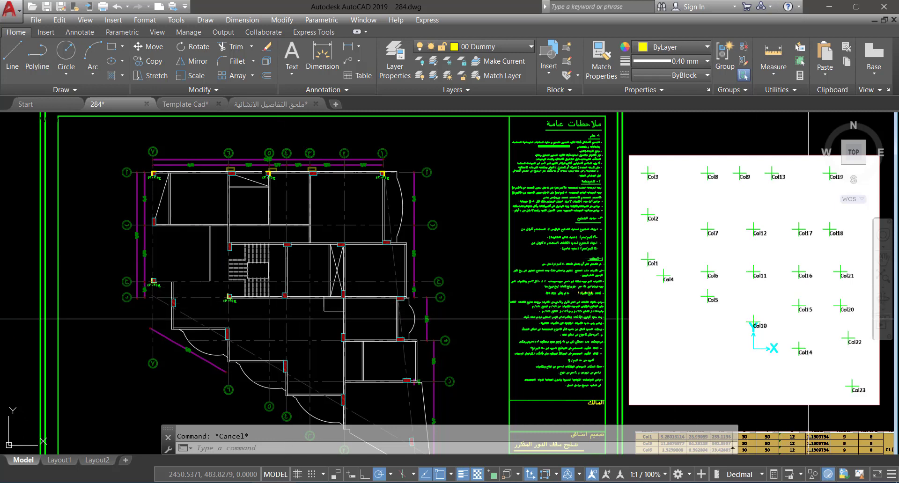
middle_click_drag(802, 347, 792, 341)
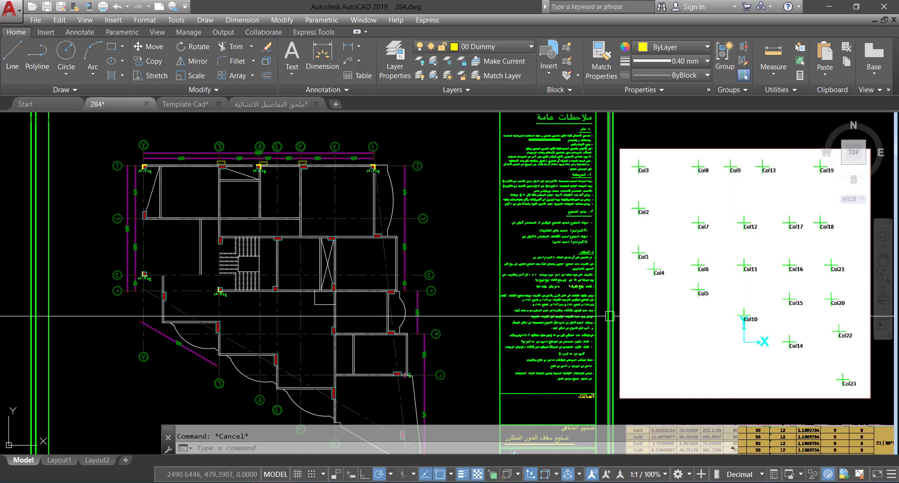
middle_click_drag(342, 348, 334, 332)
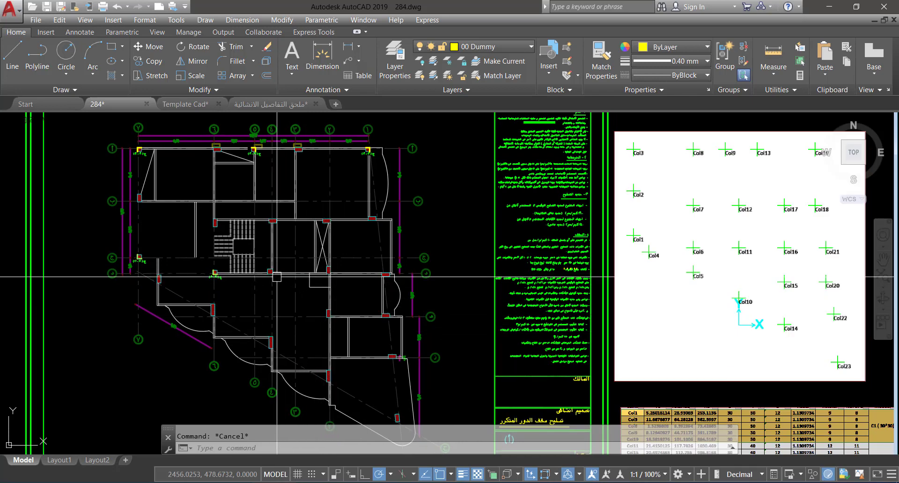
Step: Stretch the upper edge of the column outline at grid 2 / هـ downward by 0.2
scroll(326, 320, "up", 10)
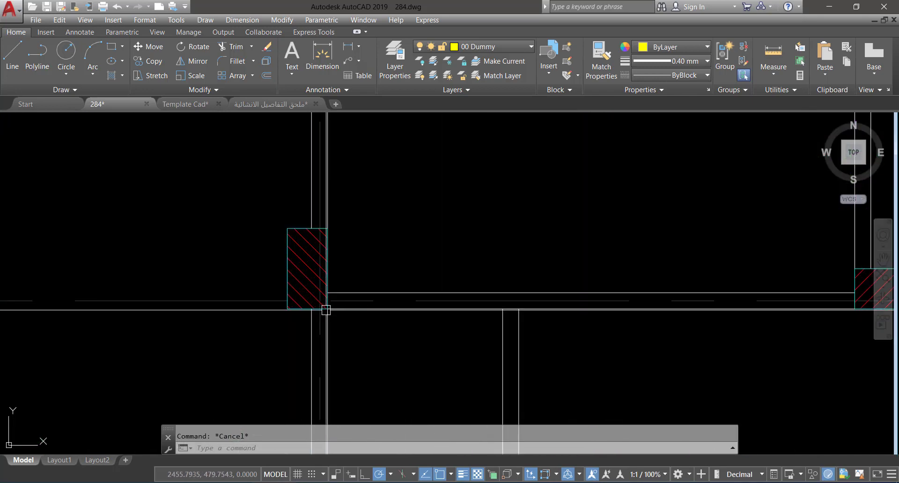
scroll(337, 290, "down", 8)
scroll(348, 275, "up", 8)
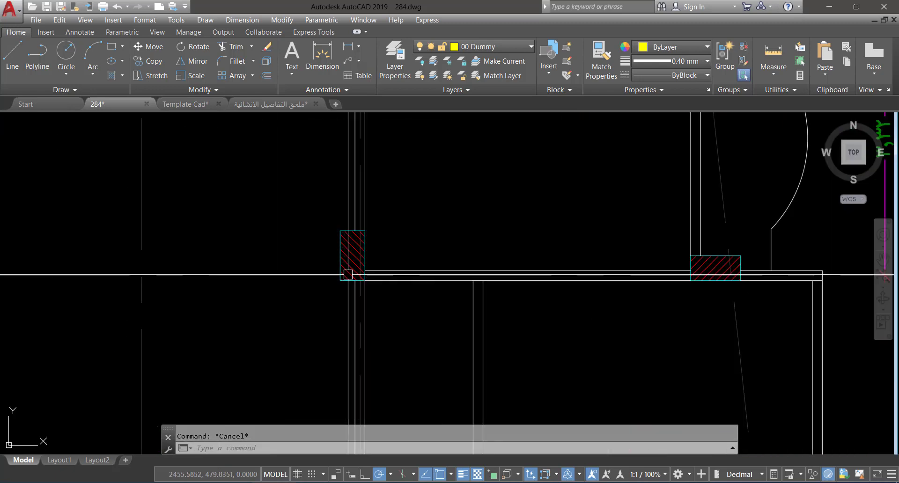
type("s")
scroll(369, 239, "up", 2)
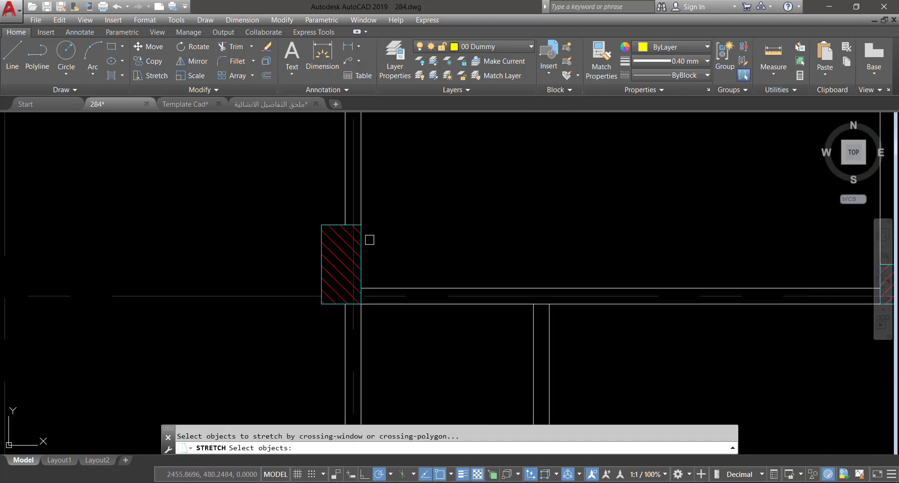
key("space")
left_click(394, 202)
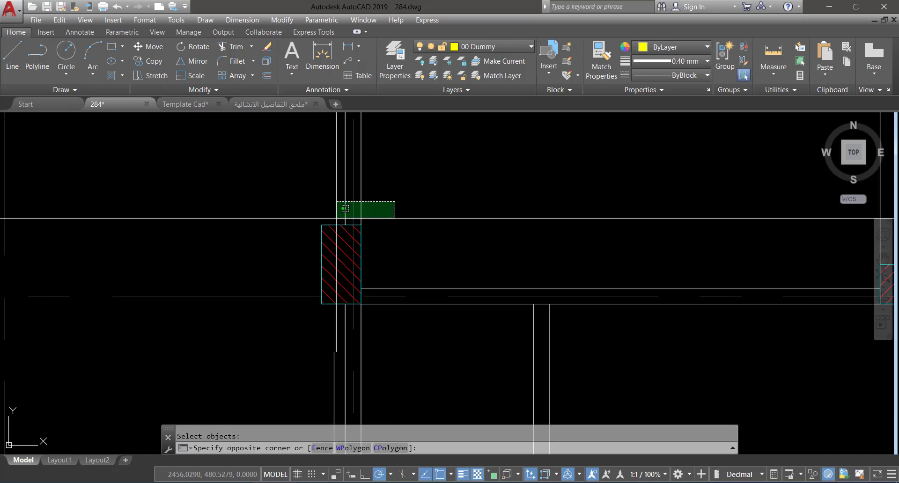
left_click(295, 238)
key("space")
left_click(285, 214)
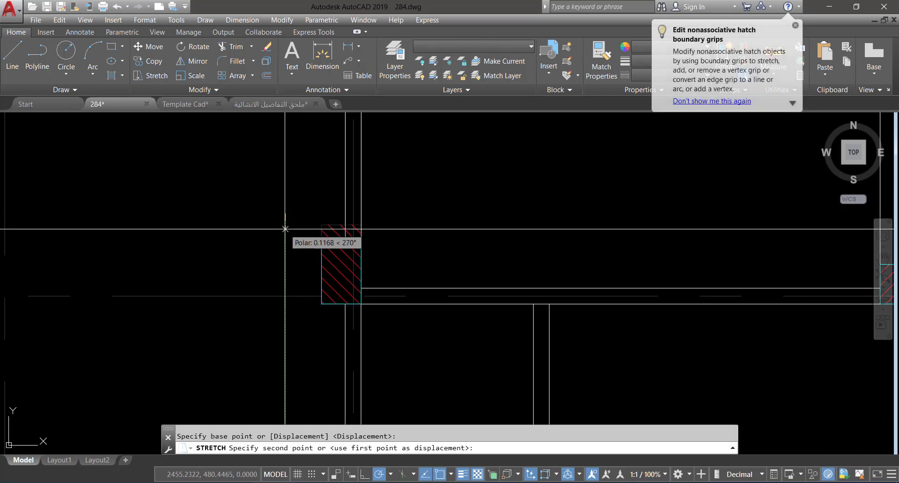
scroll(328, 251, "up", 2)
Step: Pull the upper edge of that column's hatch down to match the shortened outline
left_click(329, 175)
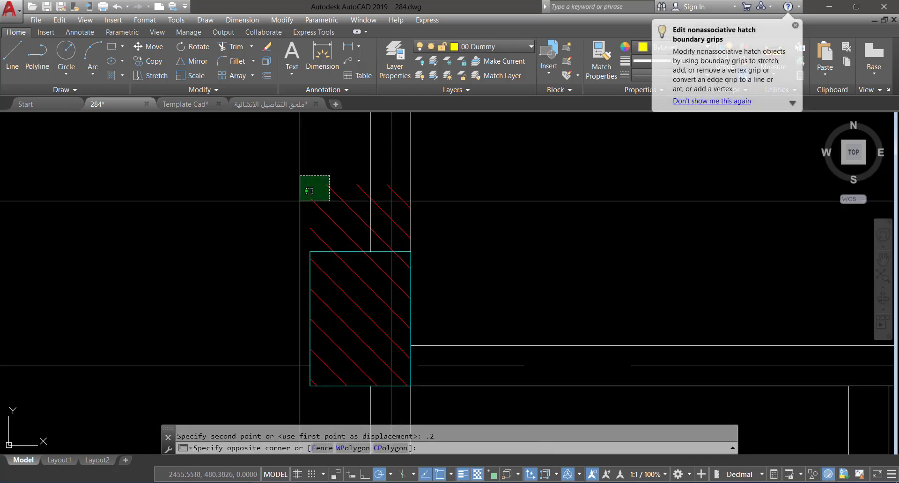
left_click(301, 201)
left_click(361, 184)
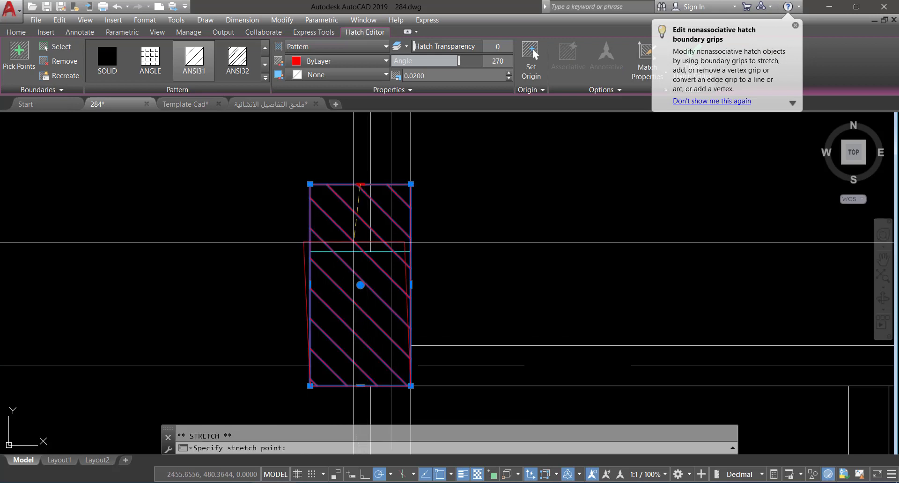
scroll(396, 250, "down", 2)
key("Escape")
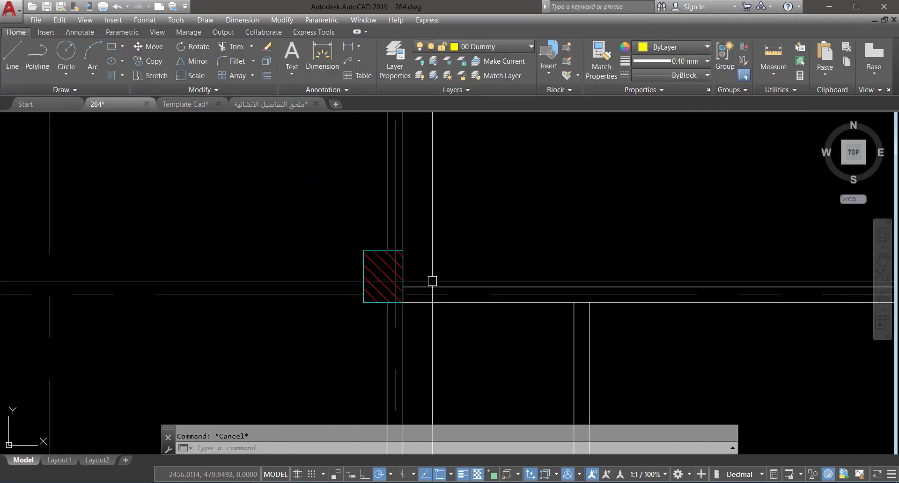
Step: Draw yellow lines on the 00 Dummy layer along the right and bottom edges of the shortened column at grid 2 / هـ
type("l")
key("space")
scroll(412, 285, "up", 1)
left_click(397, 229)
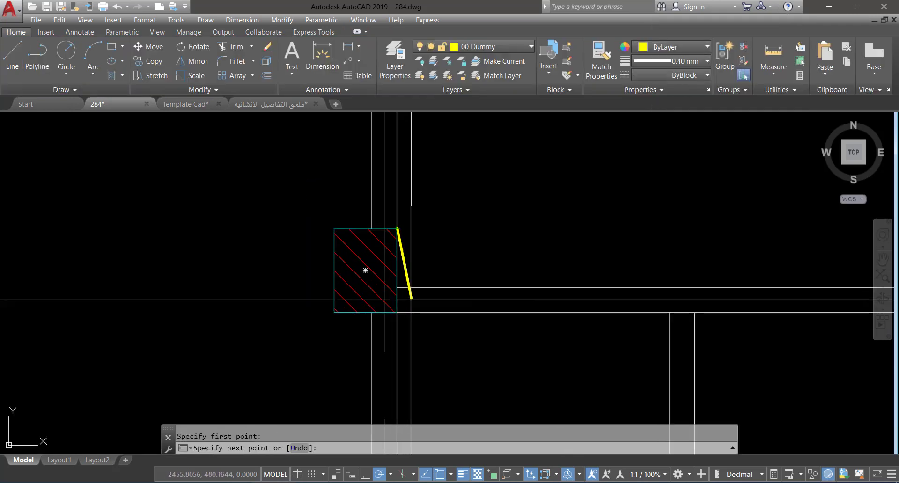
left_click(396, 312)
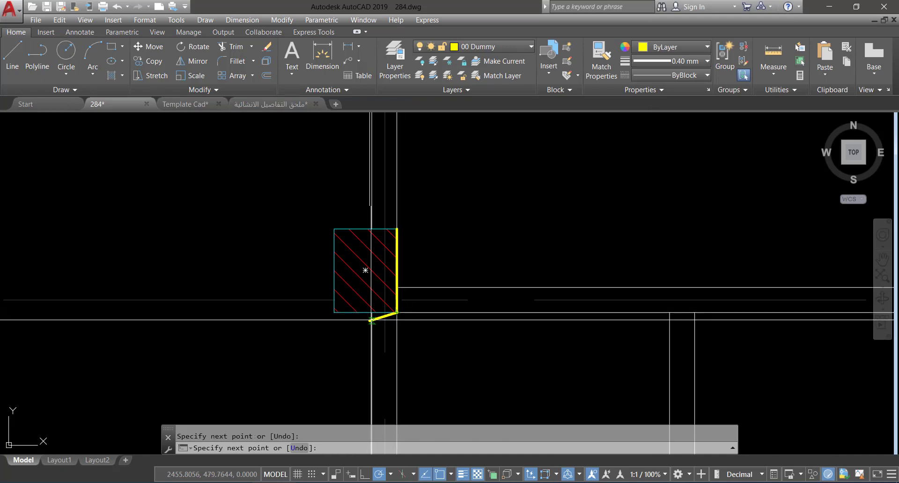
key("Return")
scroll(384, 290, "down", 2)
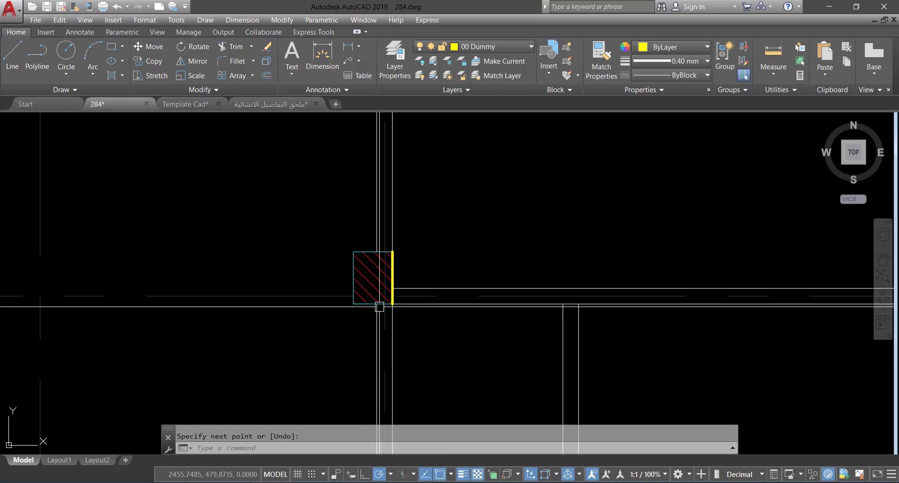
scroll(379, 308, "up", 4)
key("Return")
left_click(408, 297)
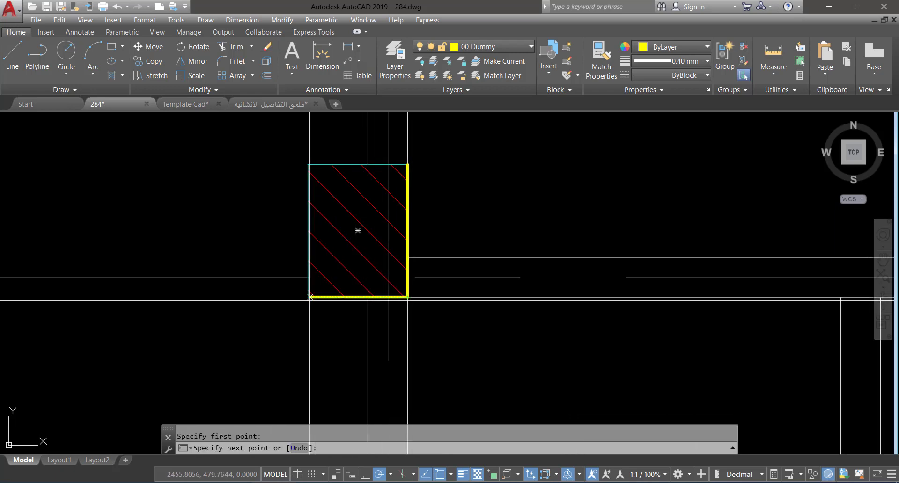
scroll(358, 230, "down", 8)
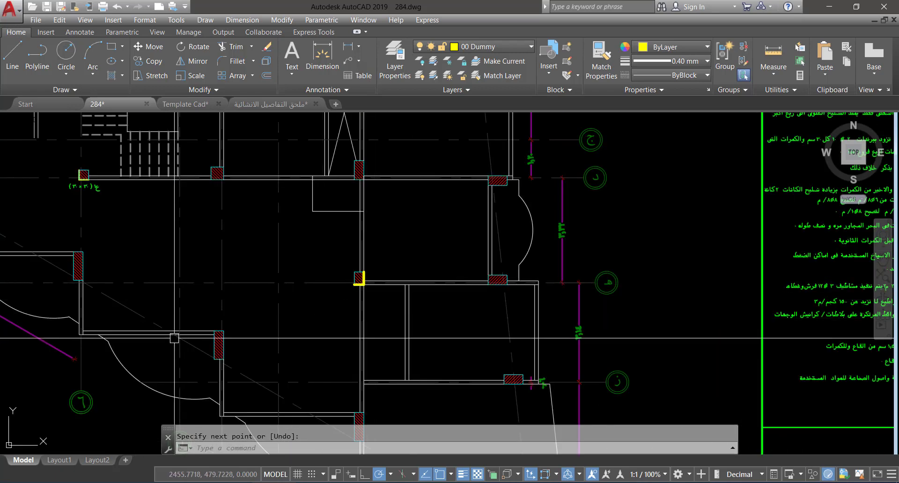
scroll(498, 339, "down", 6)
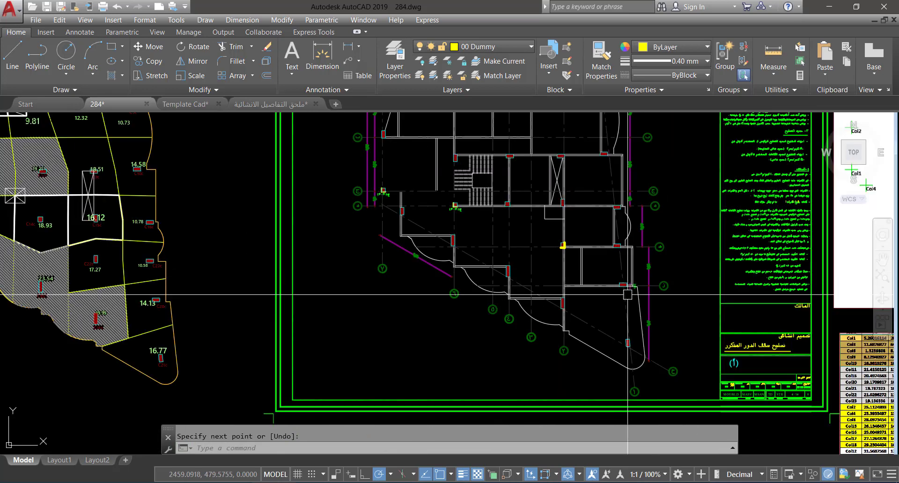
Step: Copy the column size label beneath the 30 × 30 column at the stair corner to below the shortened column at grid 2 / هـ
scroll(534, 345, "up", 5)
scroll(382, 221, "up", 4)
left_click(337, 241)
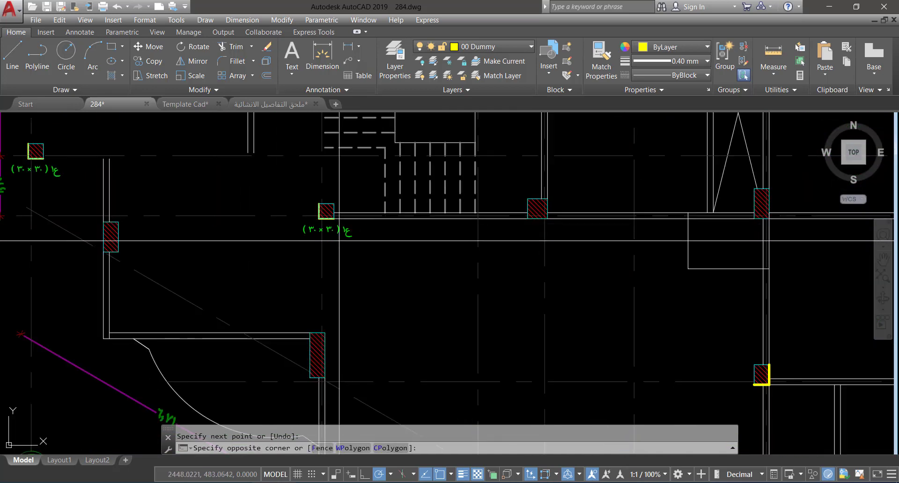
left_click(336, 233)
type("co")
key("space")
left_click(359, 218)
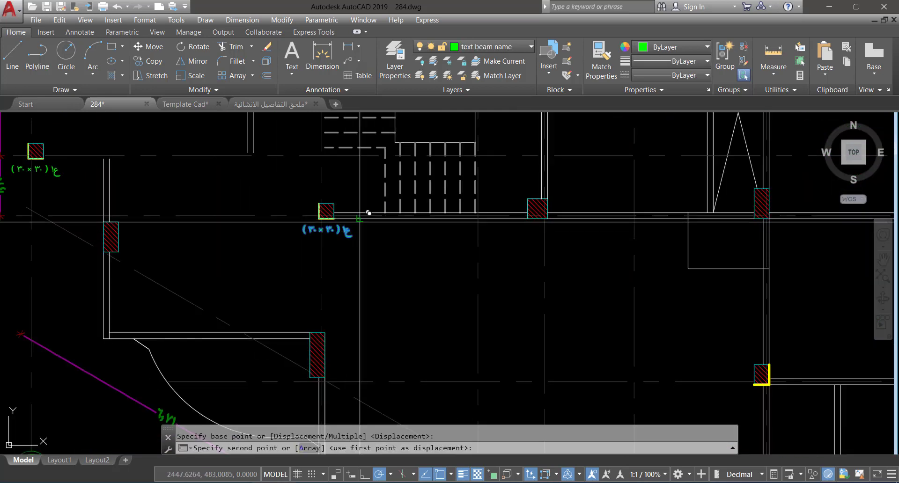
scroll(361, 233, "down", 5)
scroll(488, 278, "up", 5)
scroll(460, 272, "up", 4)
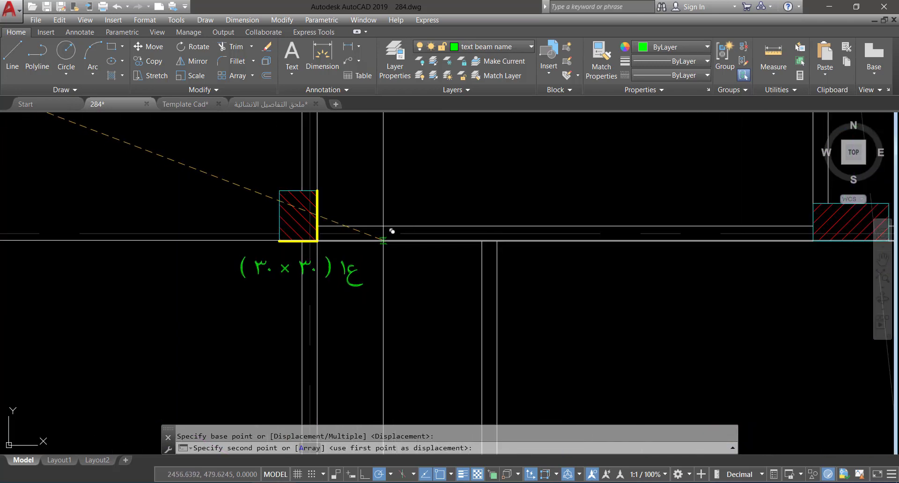
key("Escape")
key("Escape")
Step: Change the copied label's text at grid 2 / هـ to "U2 ) 30 * 40 ("
double_click(364, 270)
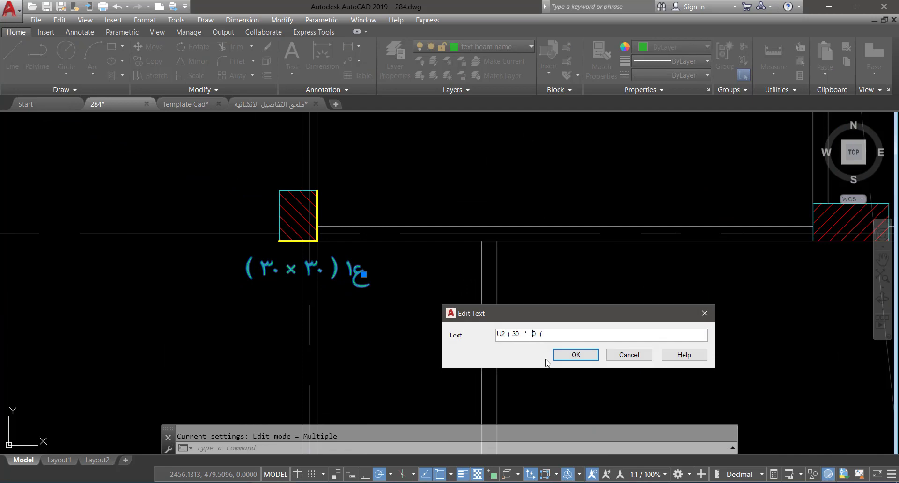
type("U2 ) 30 * 40 (")
left_click(573, 356)
key("Escape")
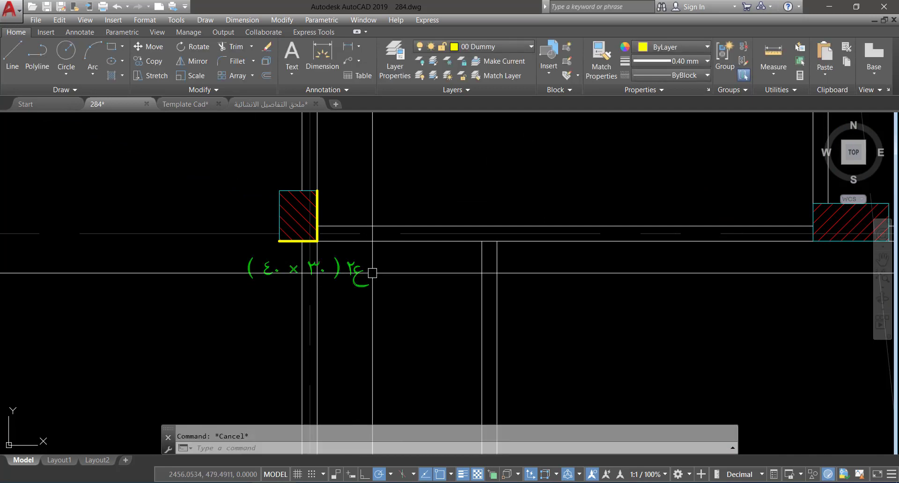
Step: Copy the grid 2 / هـ column with its hatch, yellow edge lines and label onto the column at grid 4 / د, aligning their lower-right corners
scroll(375, 277, "down", 2)
middle_click_drag(375, 276, 453, 321)
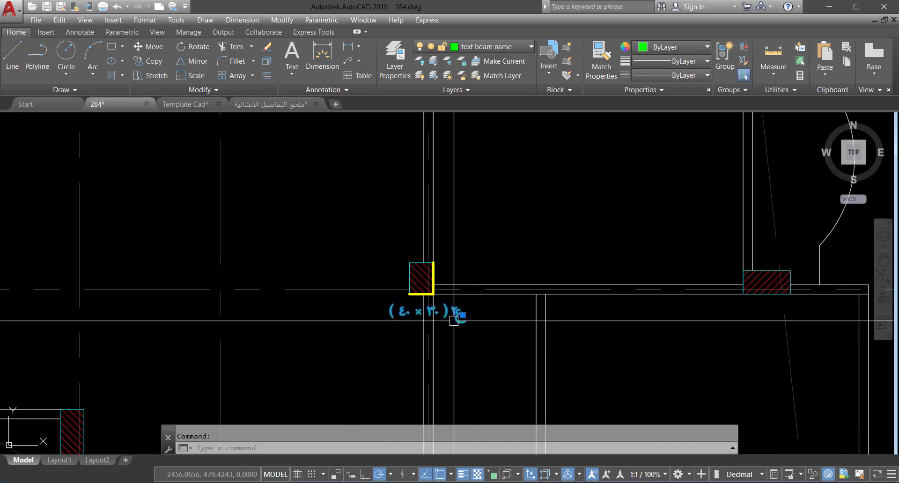
scroll(454, 321, "down", 5)
scroll(443, 314, "up", 5)
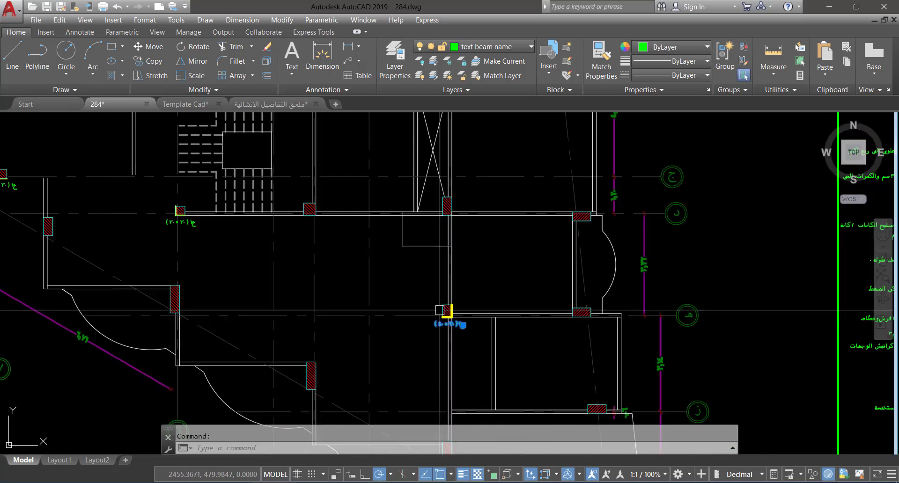
left_click(403, 352)
left_click(547, 249)
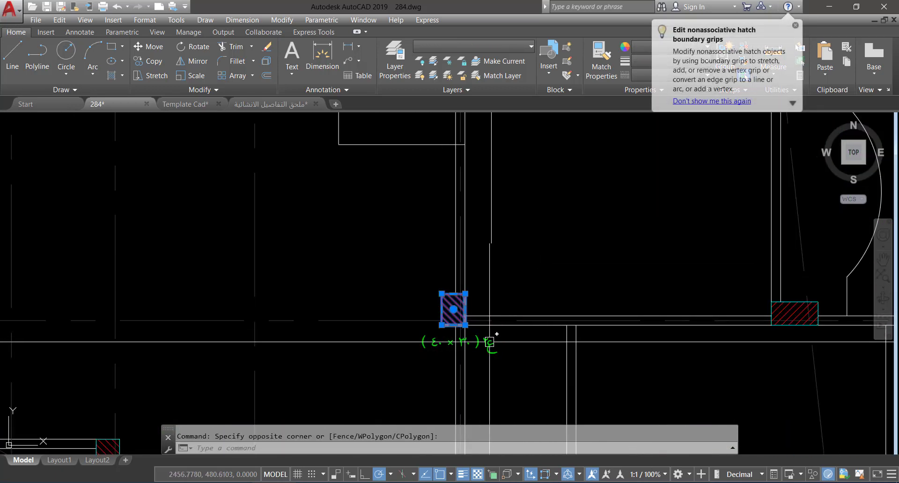
left_click(497, 350)
type("C")
key("Return")
scroll(487, 330, "up", 4)
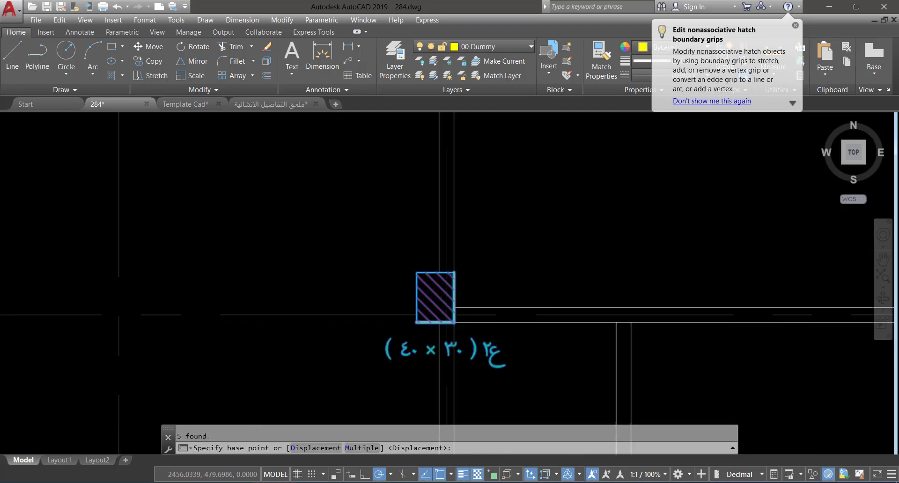
left_click(415, 316)
scroll(482, 339, "down", 4)
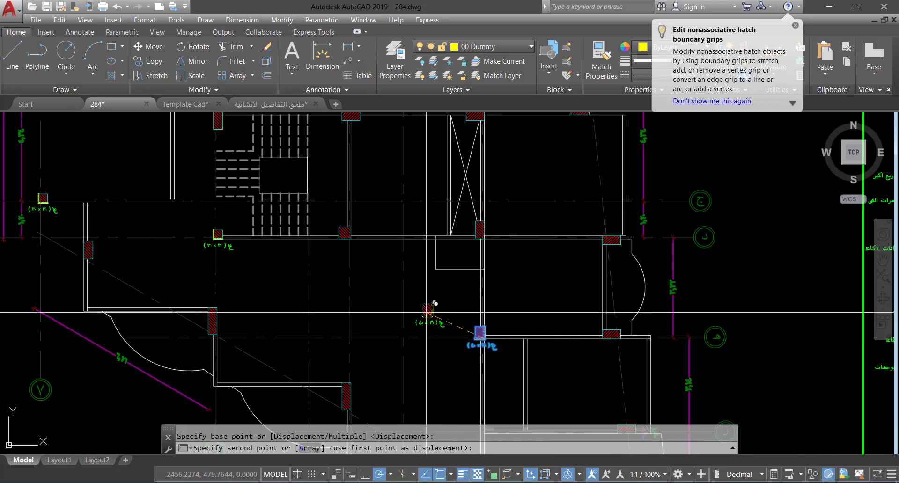
scroll(370, 227, "up", 5)
left_click(404, 263)
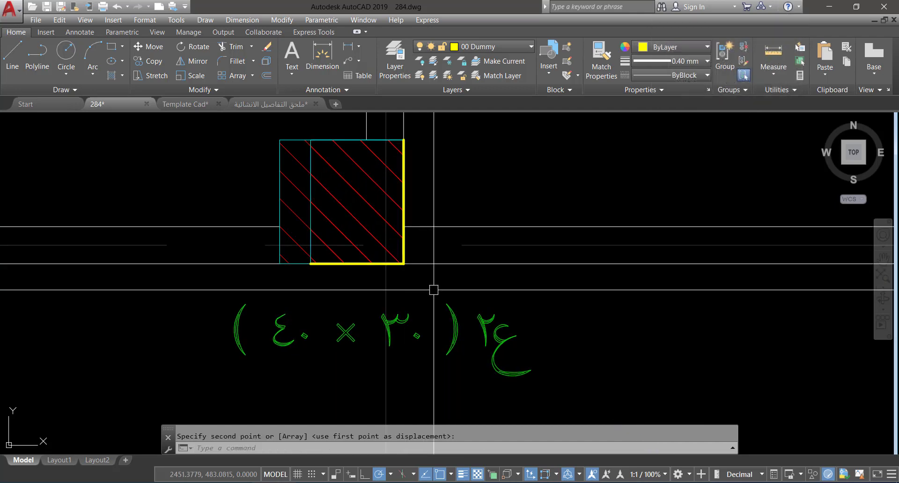
scroll(433, 292, "down", 5)
scroll(381, 240, "up", 5)
key("Escape")
left_click(387, 204)
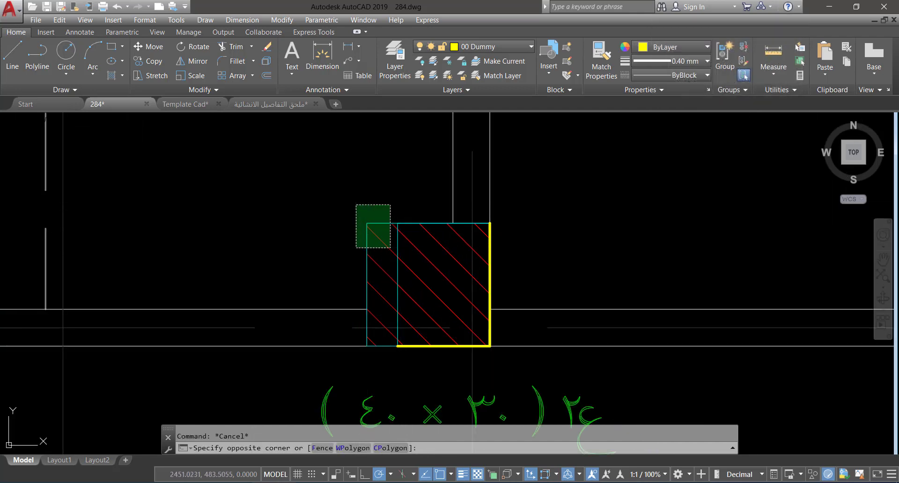
left_click(321, 231)
key("Escape")
scroll(468, 276, "down", 2)
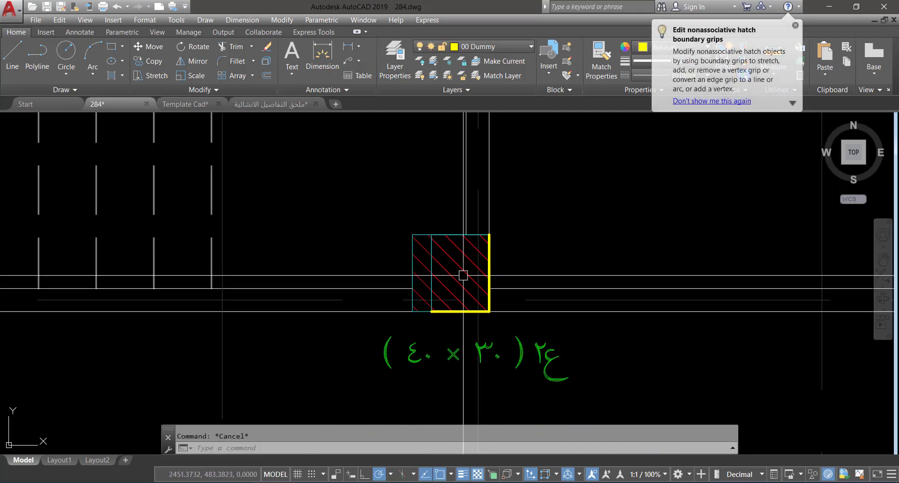
scroll(392, 207, "up", 2)
left_click(393, 206)
left_click(355, 241)
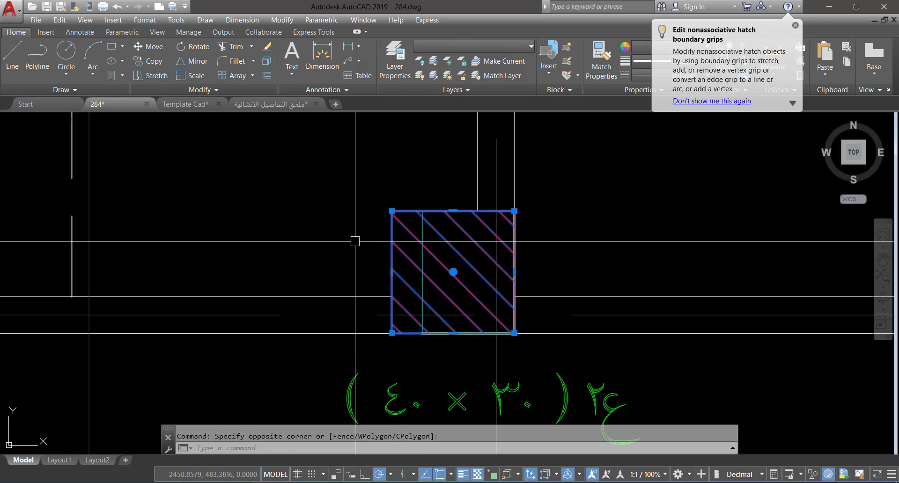
key("Escape")
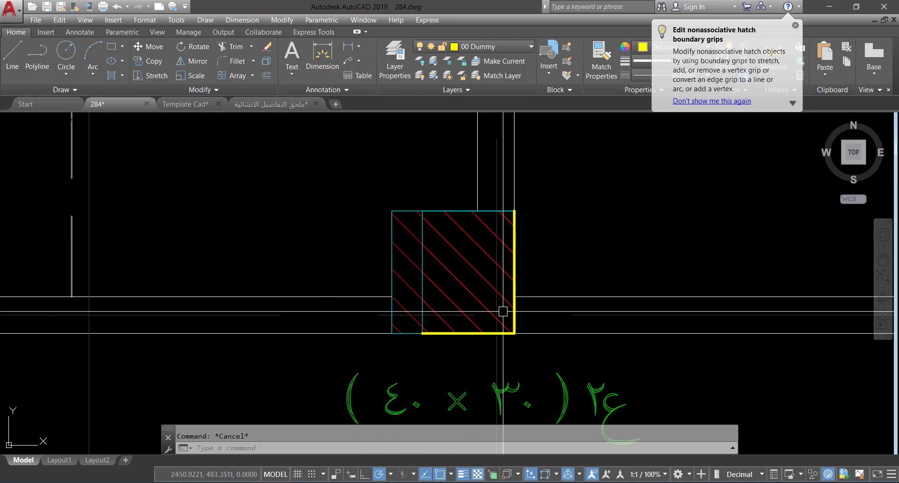
Step: Erase the old, wider column outline and hatch beneath the copied column at grid 4 / د
left_click(414, 195)
left_click(364, 249)
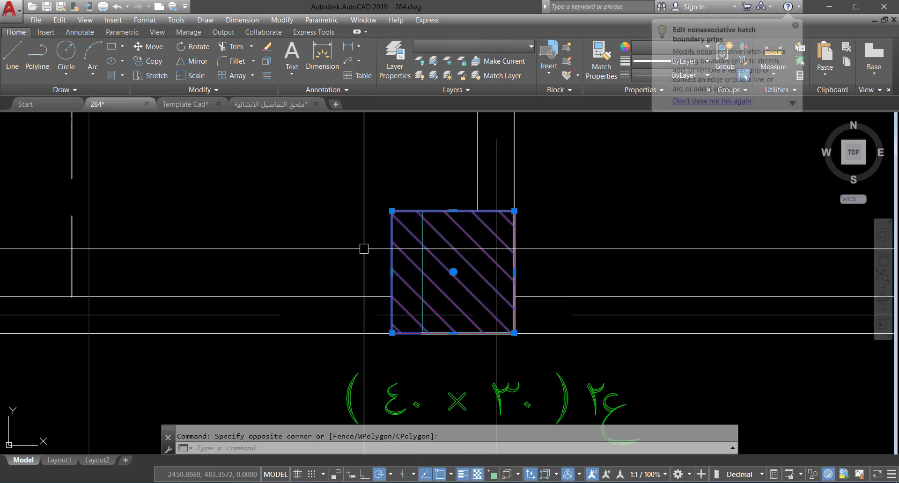
key("Delete")
scroll(514, 261, "down", 5)
middle_click_drag(470, 279, 454, 265)
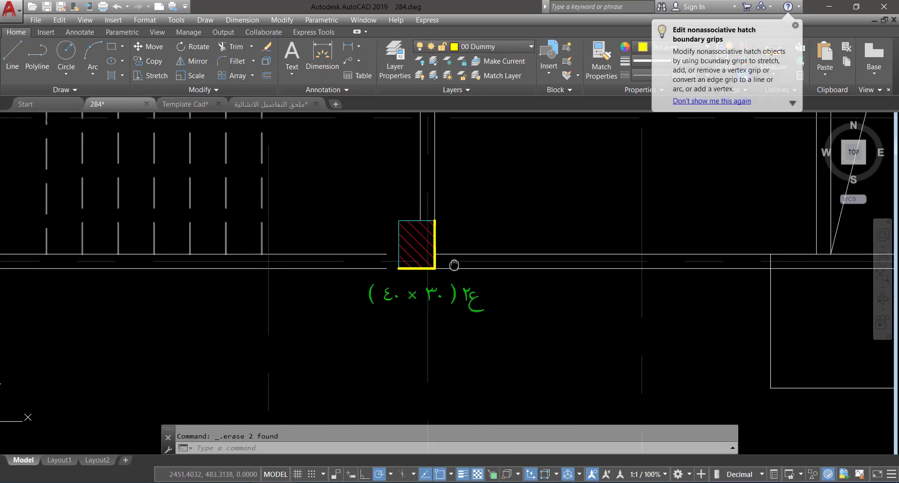
Step: Check which columns belong to the C2 (30*40) group in the schedule and locate them on the key plan and floor plan
scroll(454, 265, "down", 3)
scroll(474, 283, "down", 10)
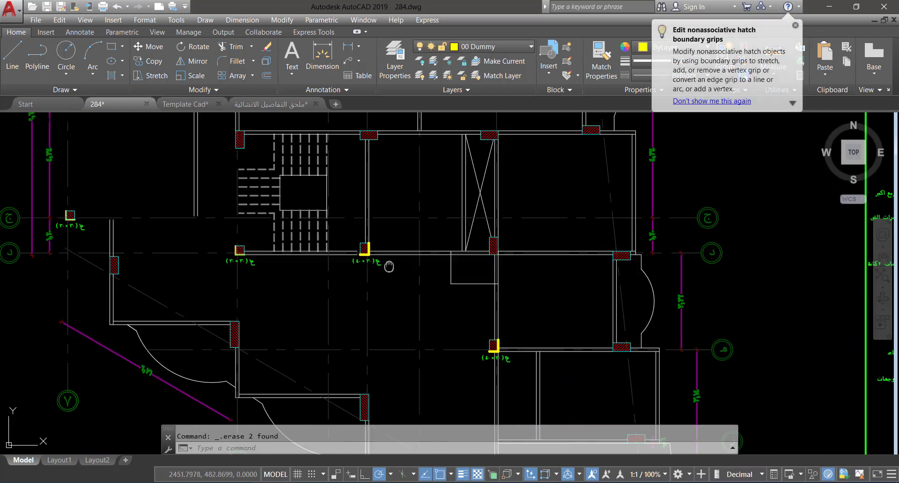
scroll(528, 330, "up", 8)
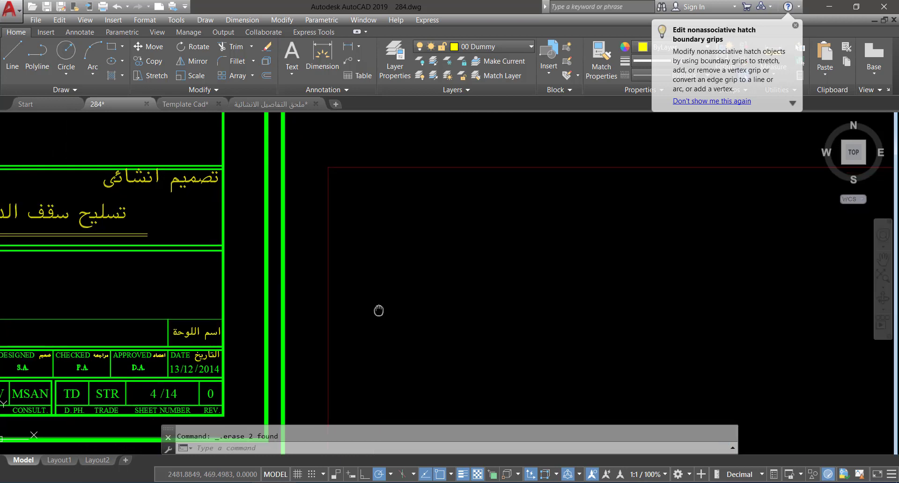
scroll(361, 315, "down", 4)
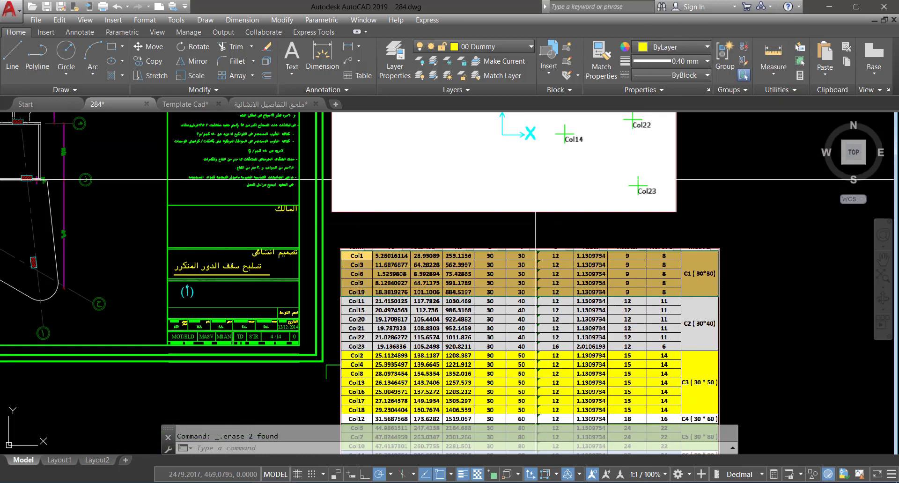
middle_click_drag(536, 179, 520, 349)
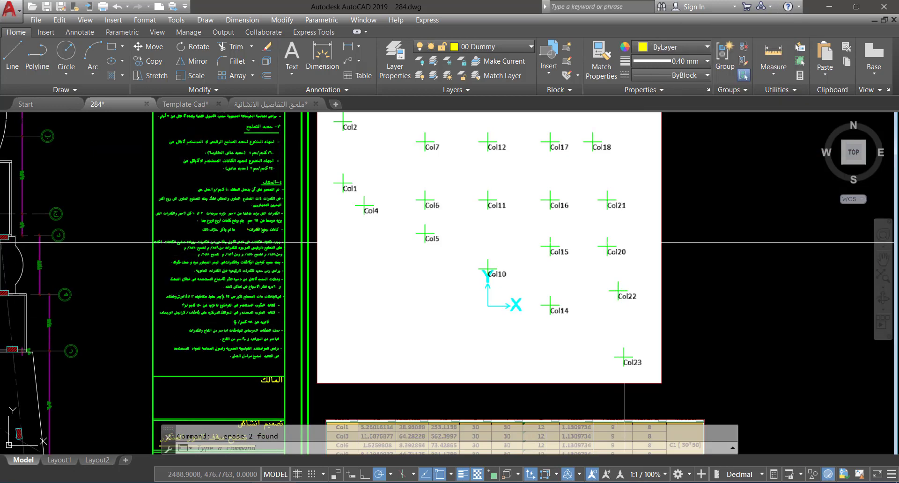
scroll(482, 310, "down", 6)
scroll(475, 306, "up", 4)
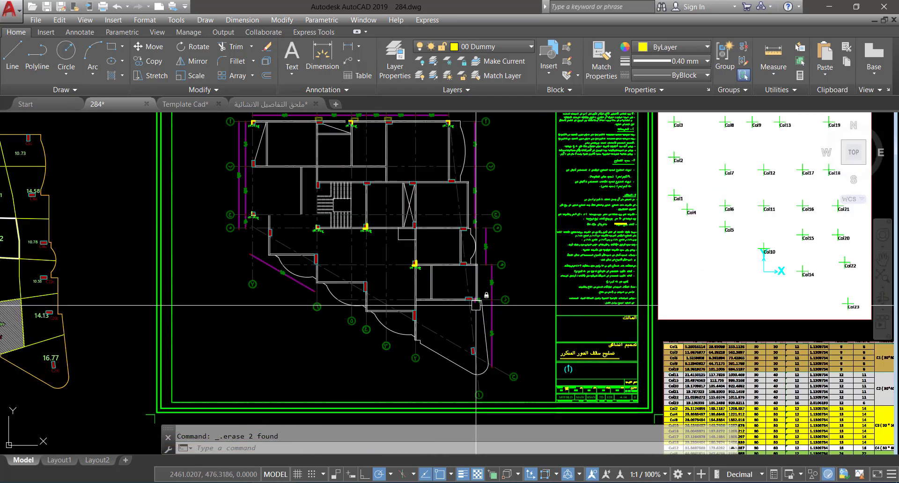
scroll(585, 262, "down", 5)
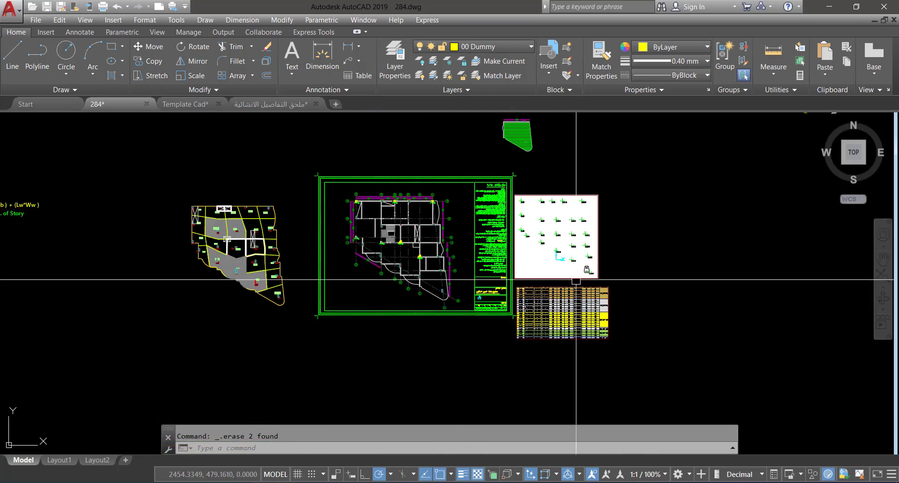
scroll(598, 262, "up", 4)
scroll(595, 225, "up", 3)
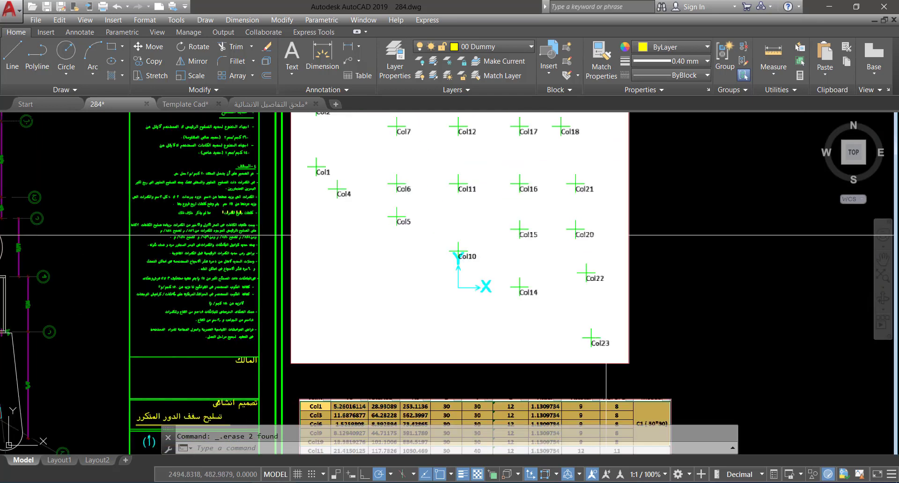
scroll(606, 235, "down", 3)
scroll(349, 262, "up", 5)
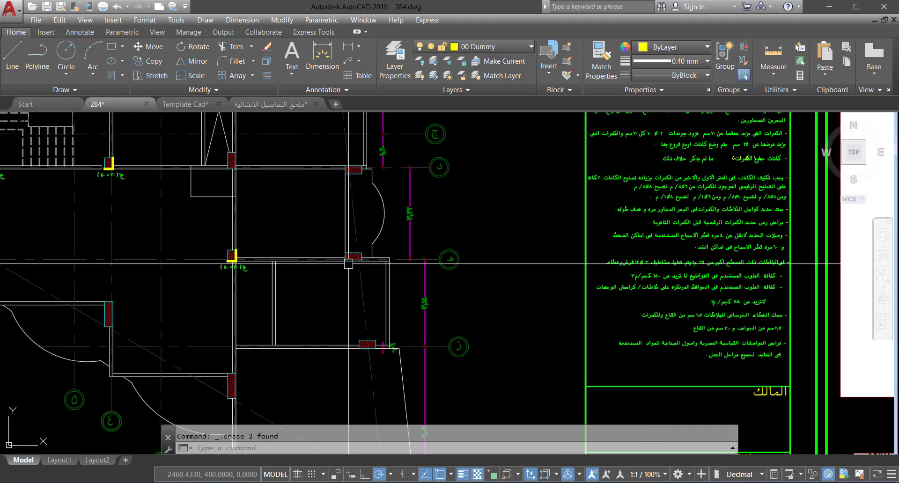
Step: Stretch the right edge of the column outline at grid 1 / هـ leftward to shorten it to the C2 (30*40) size
scroll(348, 264, "up", 1)
scroll(333, 267, "up", 5)
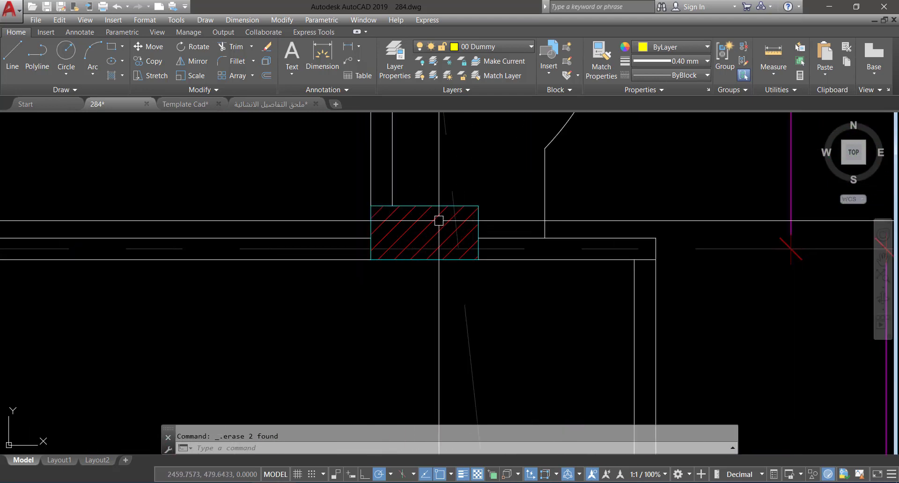
type("s")
key("space")
left_click(500, 186)
left_click(459, 278)
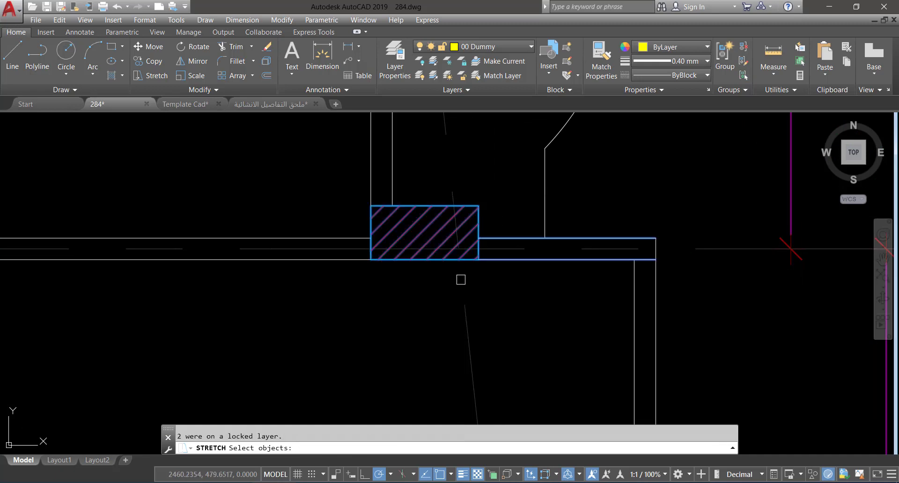
key("space")
left_click(545, 306)
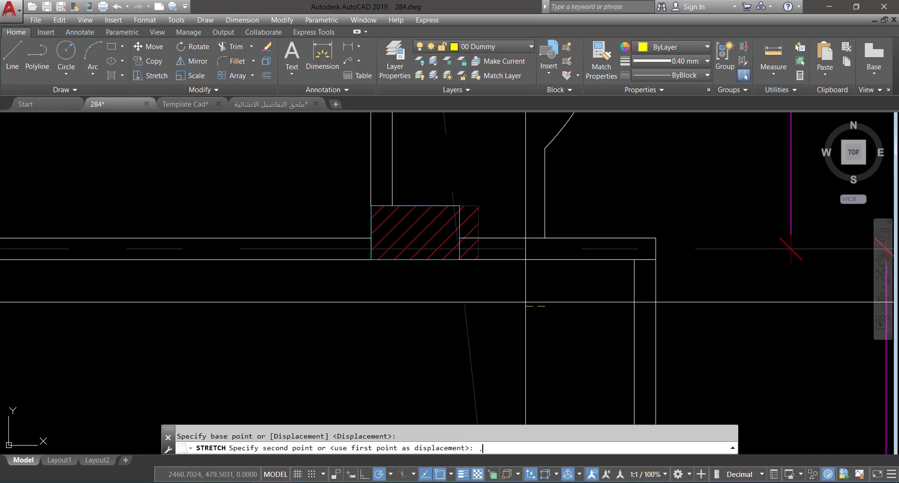
Step: Pull the right edge of the hatch at grid 1 / هـ back to the shortened column outline
left_click(480, 201)
left_click(478, 228)
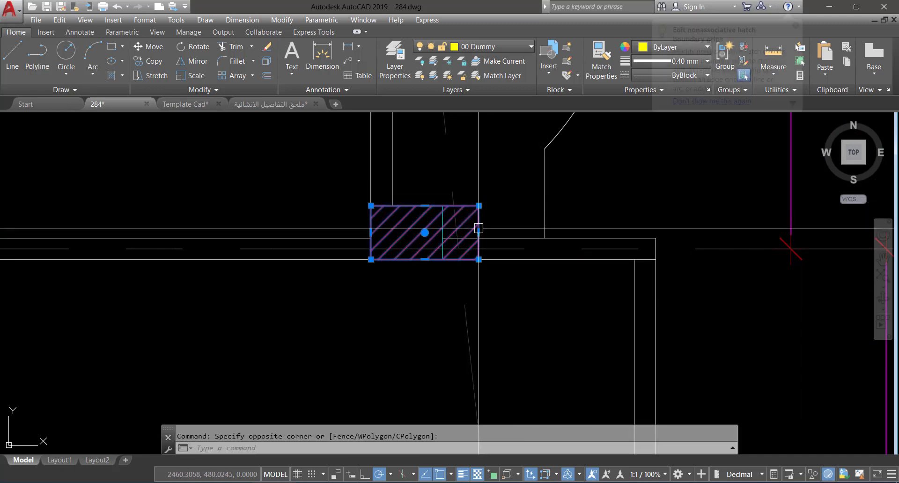
left_click(478, 229)
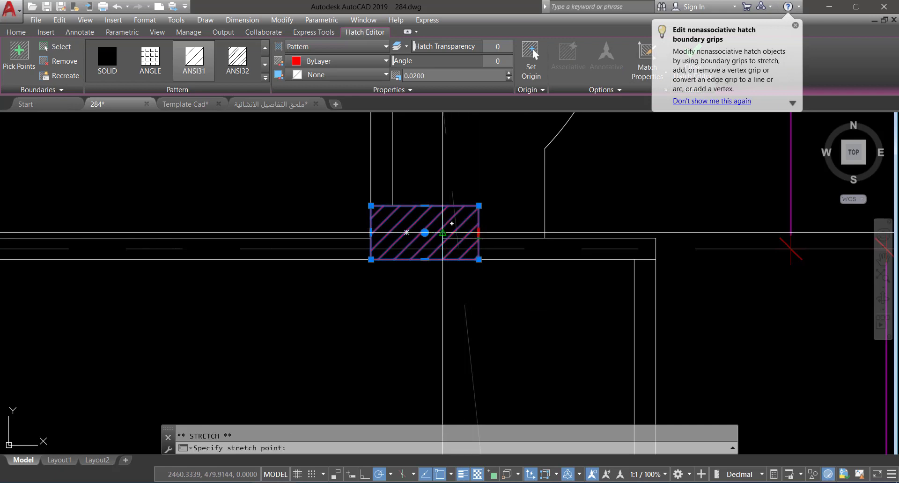
scroll(469, 266, "down", 2)
key("Escape")
scroll(426, 230, "up", 2)
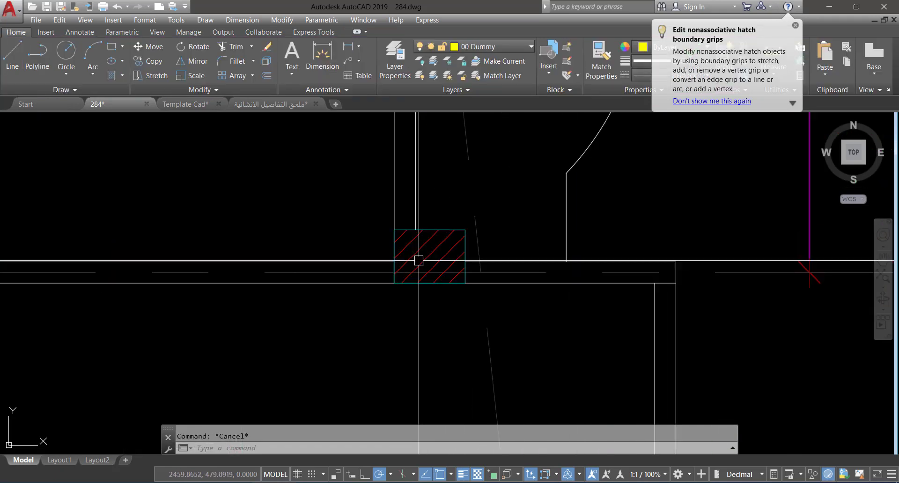
Step: Draw yellow lines on the 00 Dummy layer along the left and bottom edges of the shortened column at grid 1 / هـ
scroll(413, 272, "up", 1)
type("l")
key("space")
left_click(382, 205)
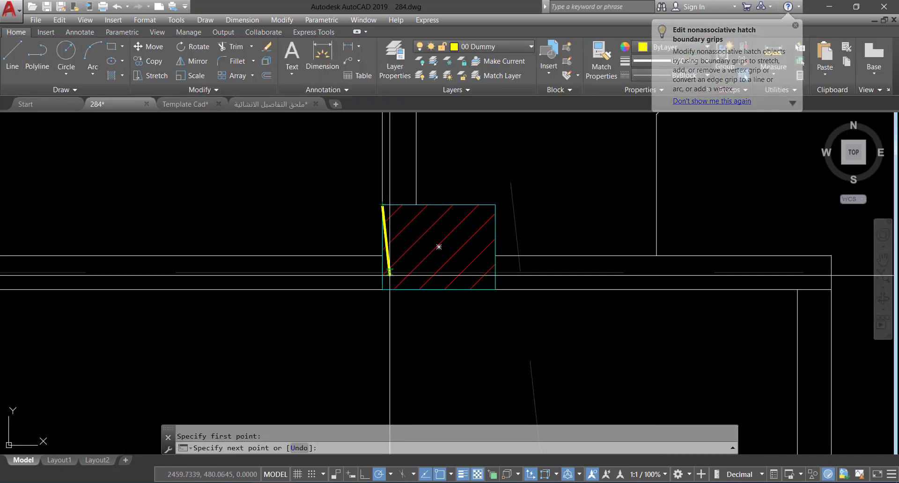
left_click(382, 290)
left_click(496, 290)
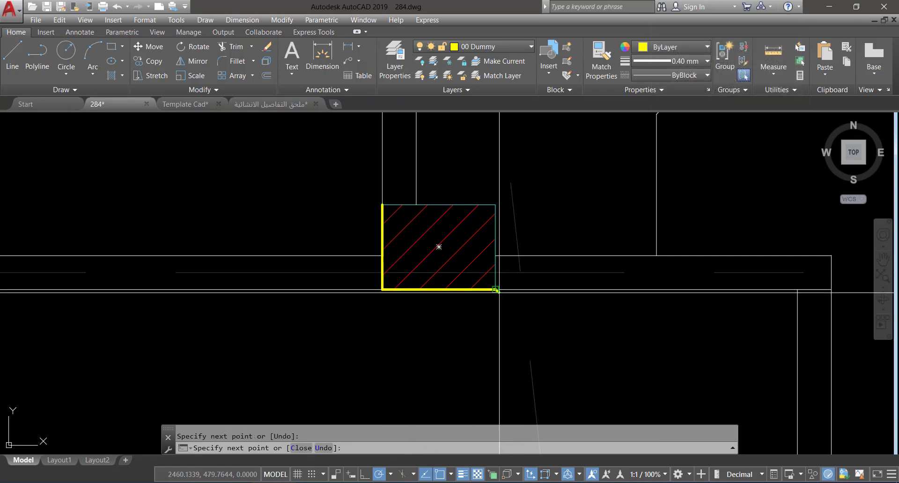
scroll(495, 291, "down", 5)
Step: Copy the ع2 (30×40) label from the neighbouring column on grid هـ to below the column at grid 1 / هـ
left_click(230, 305)
left_click(218, 320)
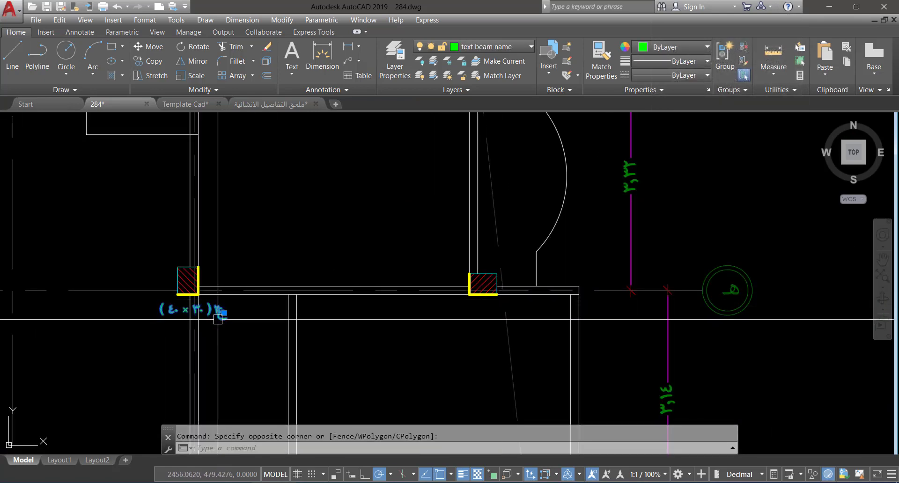
type("cp")
key("Return")
left_click(224, 313)
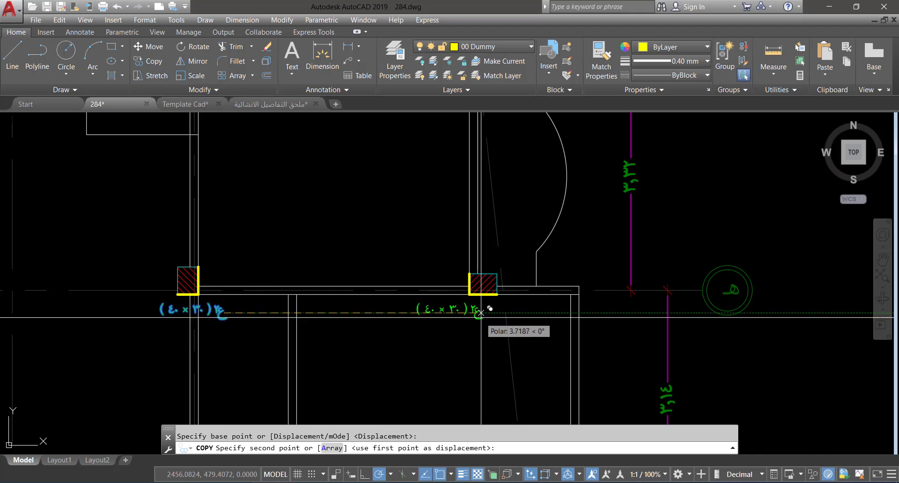
left_click(513, 313)
scroll(514, 313, "down", 5)
key("Escape")
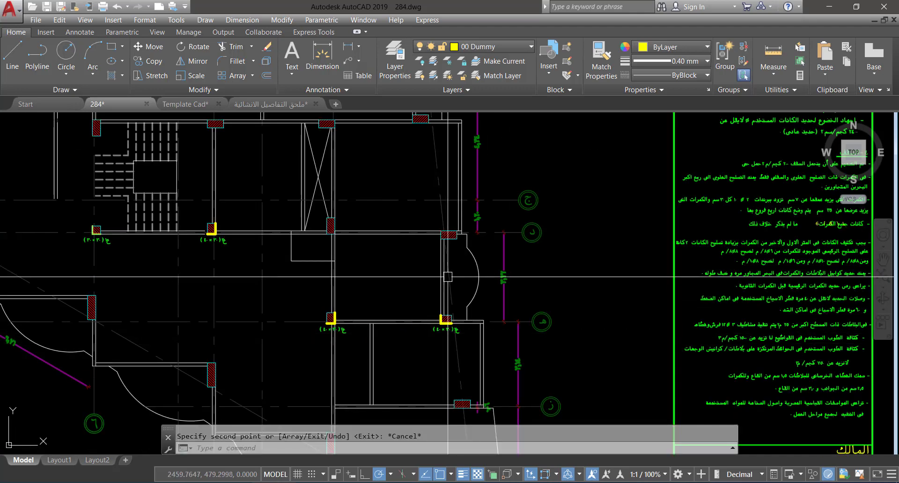
Step: Stretch the right edge of the column outline at grid 1 / د leftward by 0.2 to the C2 (30*40) size
scroll(458, 243, "up", 10)
key("Return")
scroll(460, 182, "up", 2)
key("Escape")
type("s")
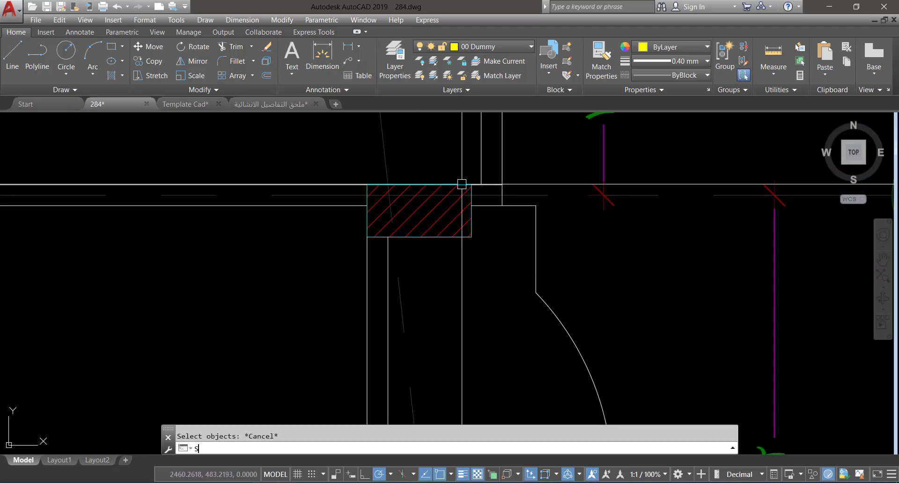
key("Return")
left_click(515, 153)
left_click(459, 260)
key("Return")
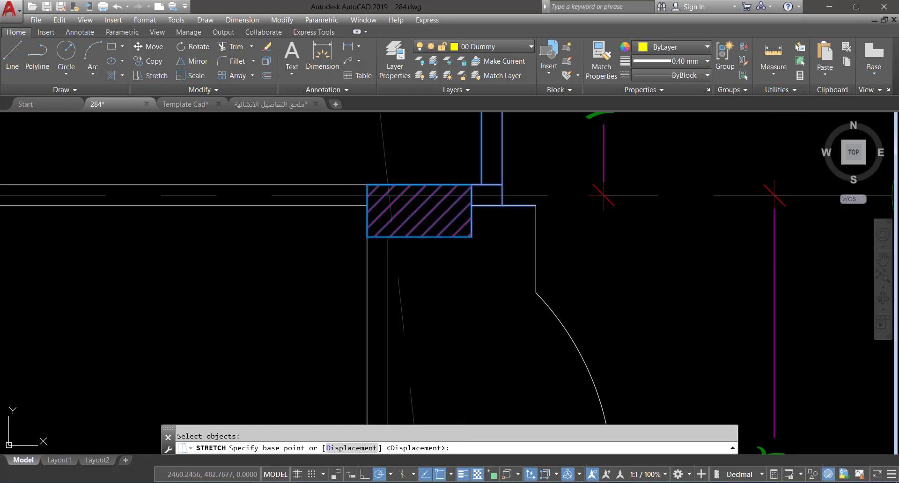
left_click(482, 276)
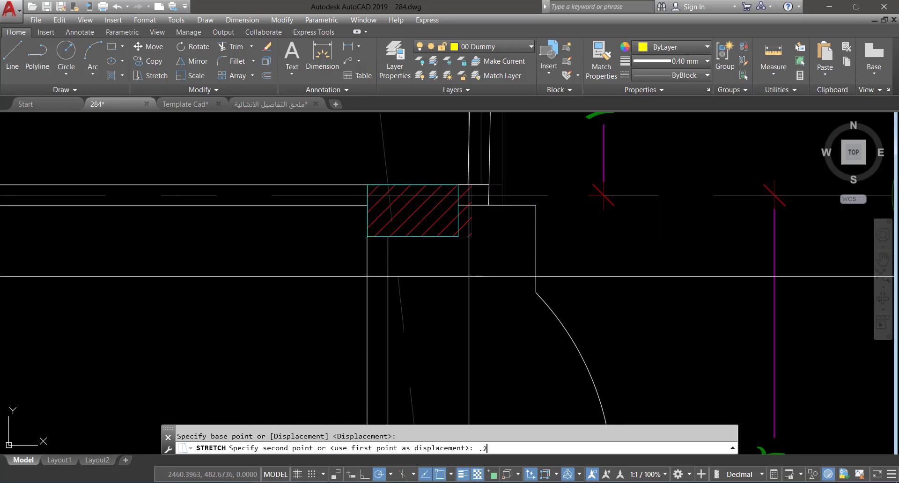
type(".2")
key("Return")
Step: Pull the right edge of the hatch at grid 1 / د back to the shortened column outline
left_click(456, 232)
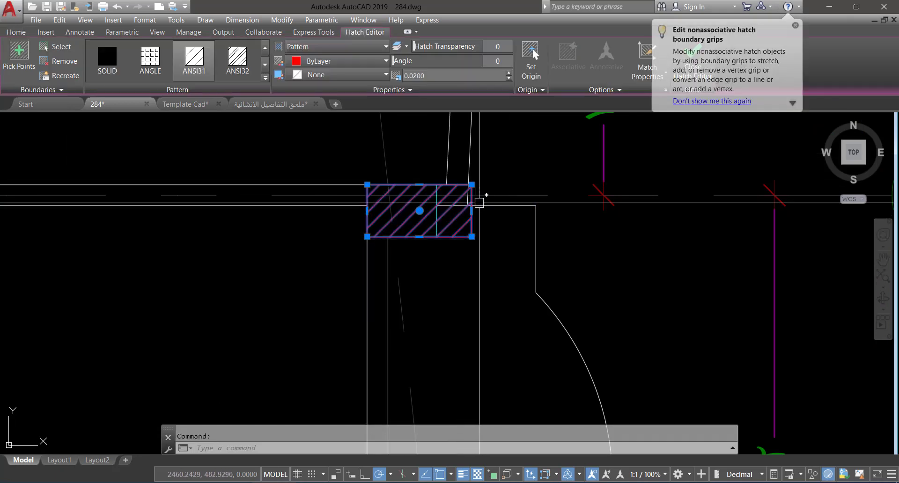
left_click(472, 211)
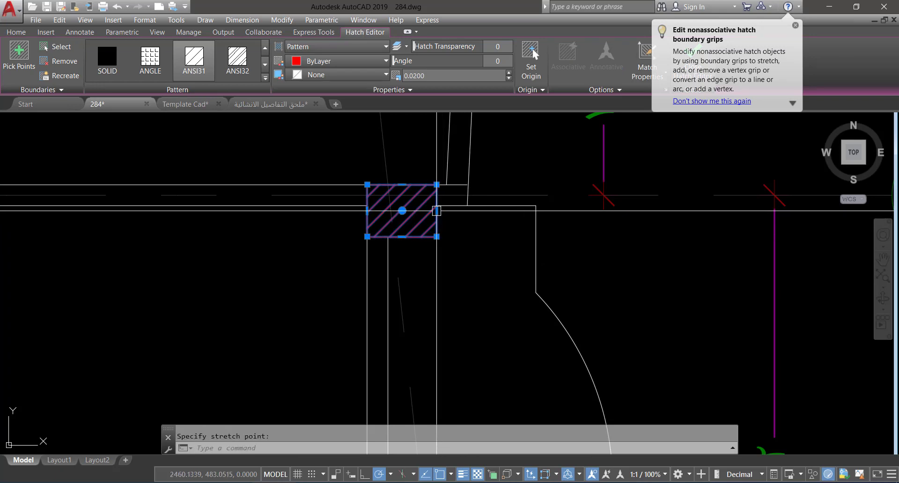
key("Escape")
Step: Draw yellow lines on the 00 Dummy layer along the top and left edges of the column at grid 1 / د
scroll(419, 226, "down", 3)
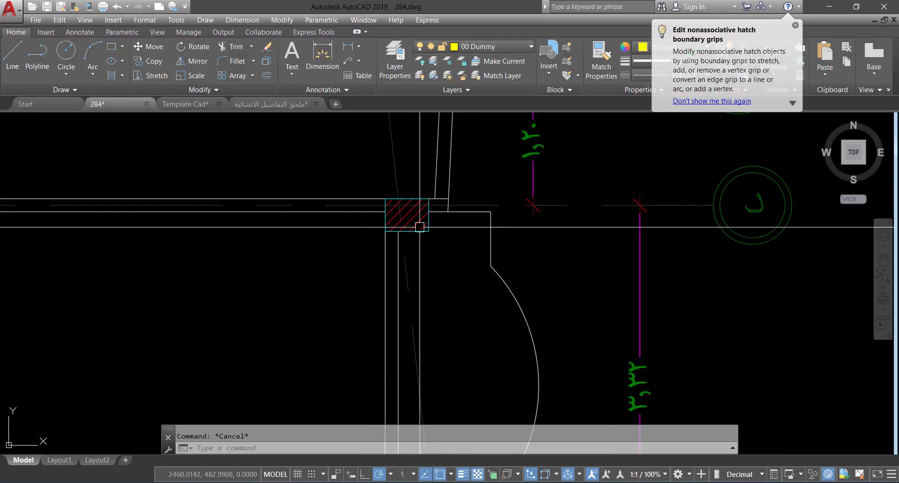
type("l")
key("space")
scroll(426, 195, "up", 2)
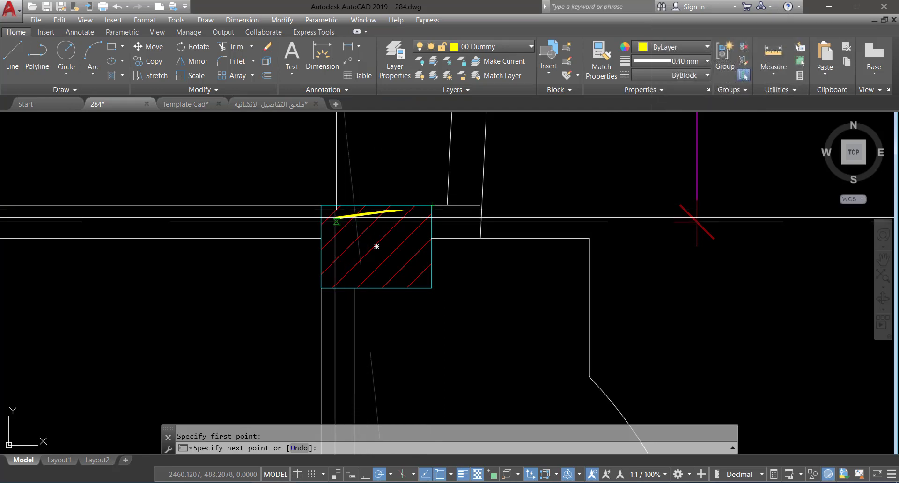
left_click(321, 205)
left_click(321, 288)
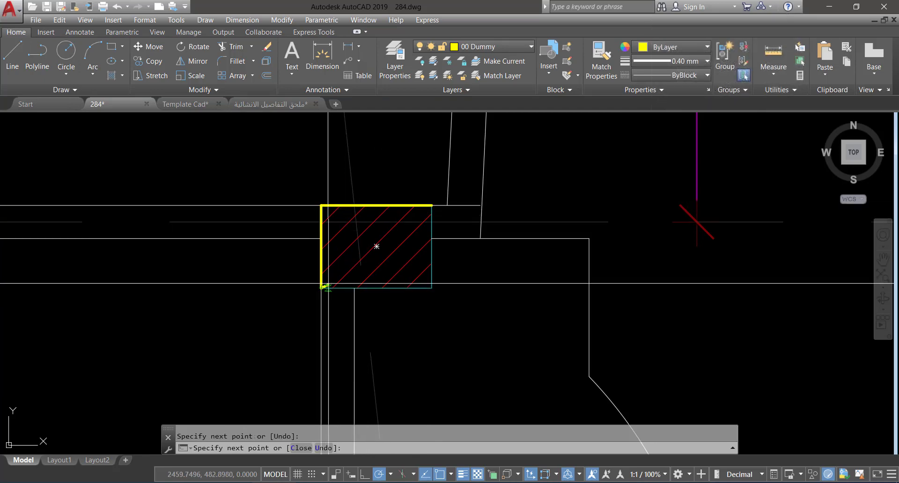
Step: Copy the ع2 (30×40) label from the column at grid 1 / هـ to below the column at grid 1 / د
scroll(322, 288, "down", 5)
scroll(369, 337, "up", 4)
left_click(369, 337)
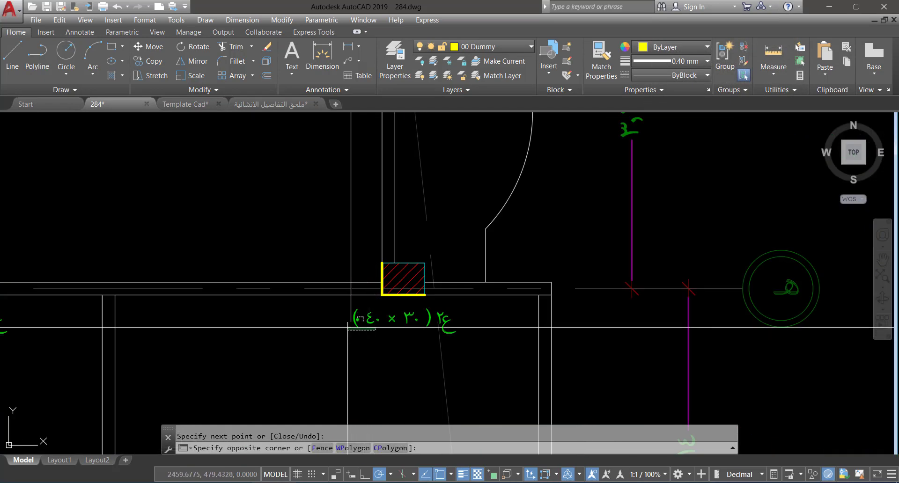
left_click(353, 328)
type("CO")
key("Return")
left_click(397, 343)
scroll(397, 343, "down", 4)
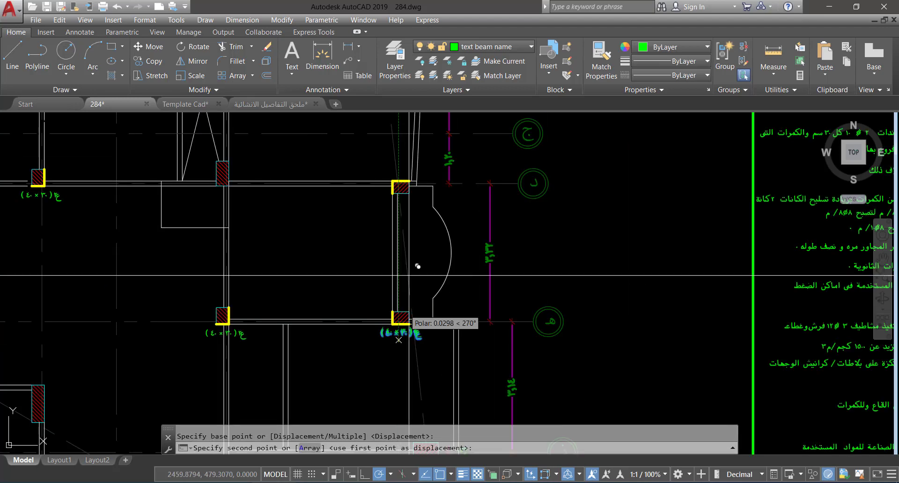
scroll(399, 193, "up", 4)
scroll(410, 226, "down", 5)
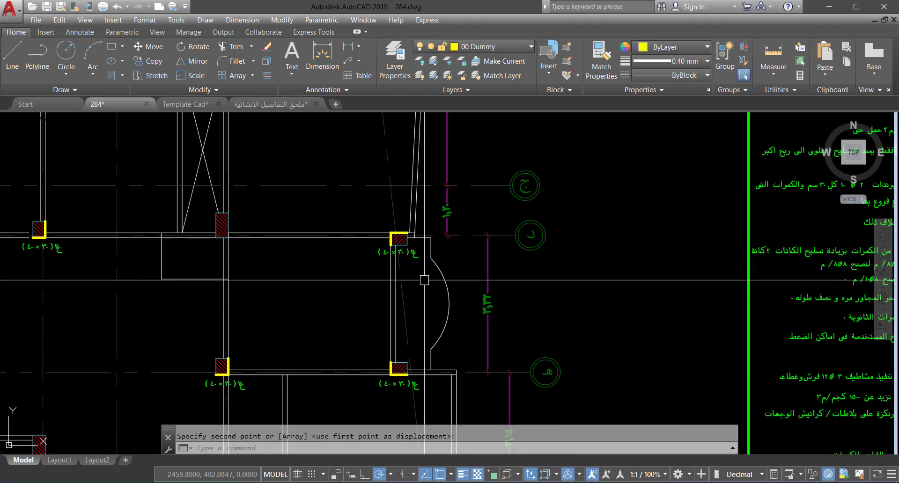
key("Escape")
Step: Check the remaining C2 (30*40) columns in the schedule and locate them on the key plan and floor plan
scroll(439, 249, "down", 2)
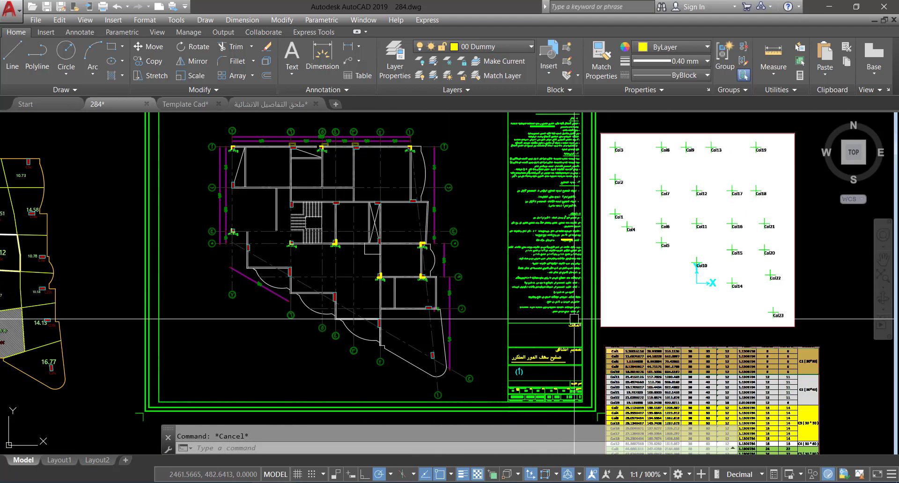
middle_click_drag(571, 328, 441, 191)
scroll(496, 264, "up", 5)
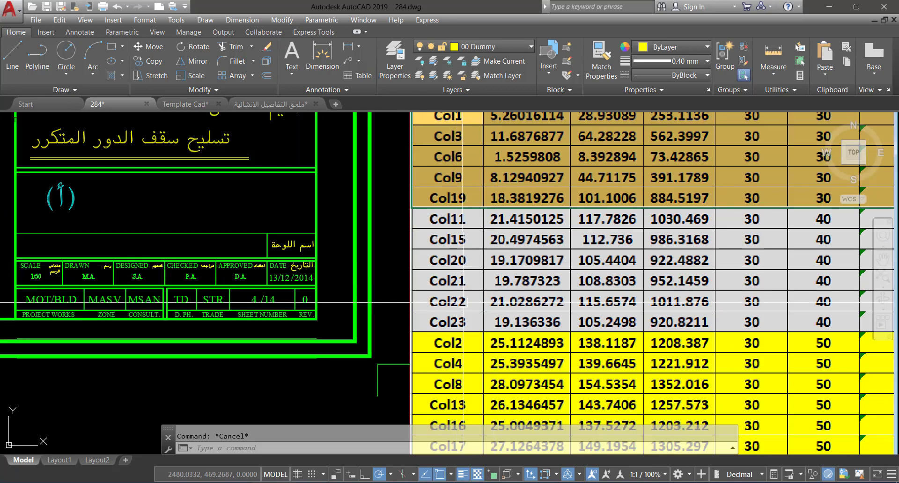
scroll(462, 324, "down", 5)
scroll(516, 201, "up", 3)
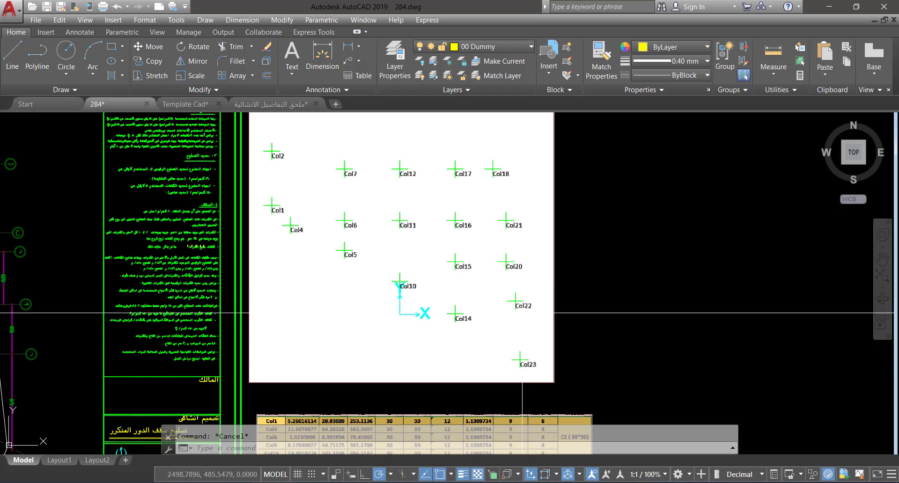
scroll(522, 313, "down", 4)
scroll(412, 356, "up", 6)
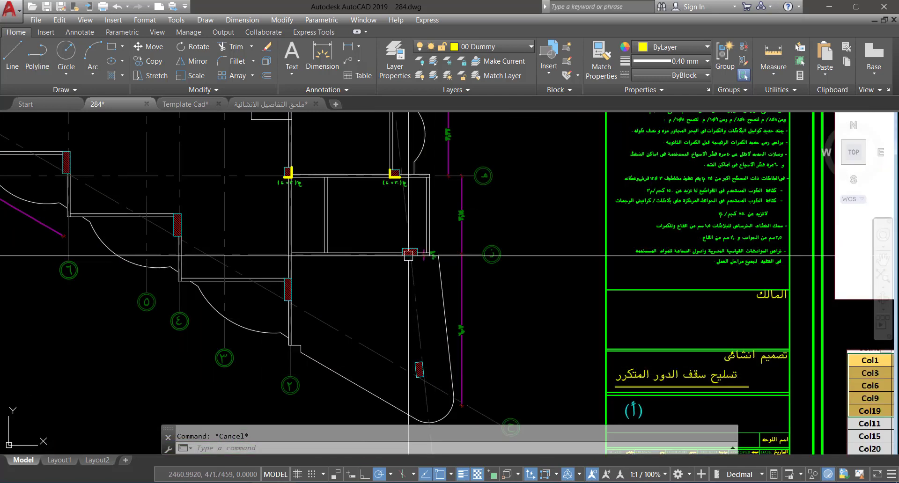
Step: Stretch the right edge of the column outline at grid 1 / ز leftward to the C2 (30*40) size
type("s")
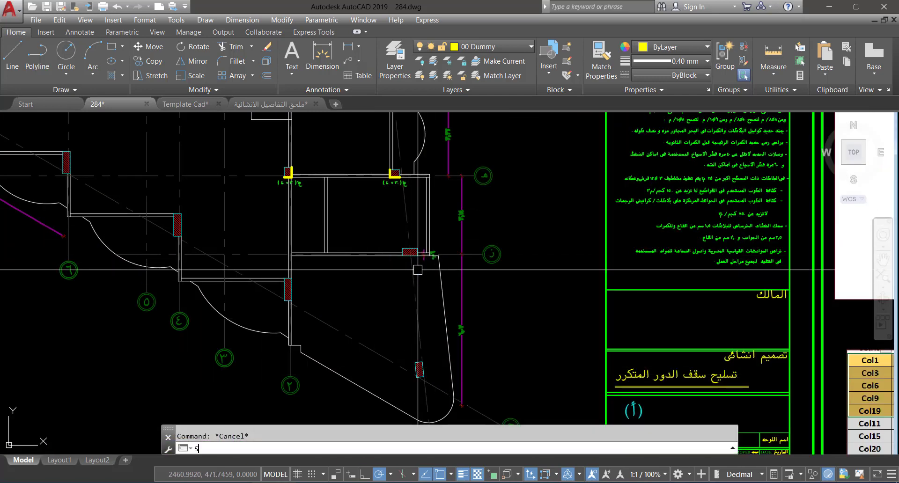
key("Return")
scroll(417, 262, "up", 8)
left_click(403, 311)
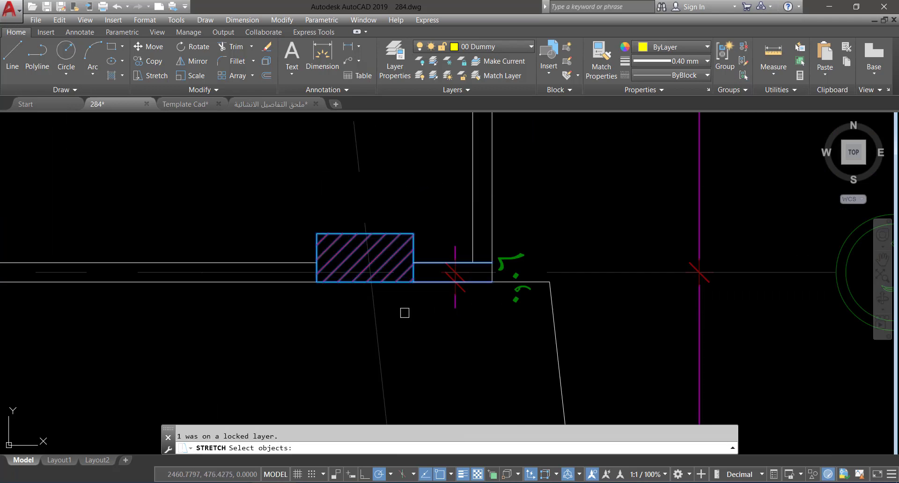
key("Return")
left_click(459, 335)
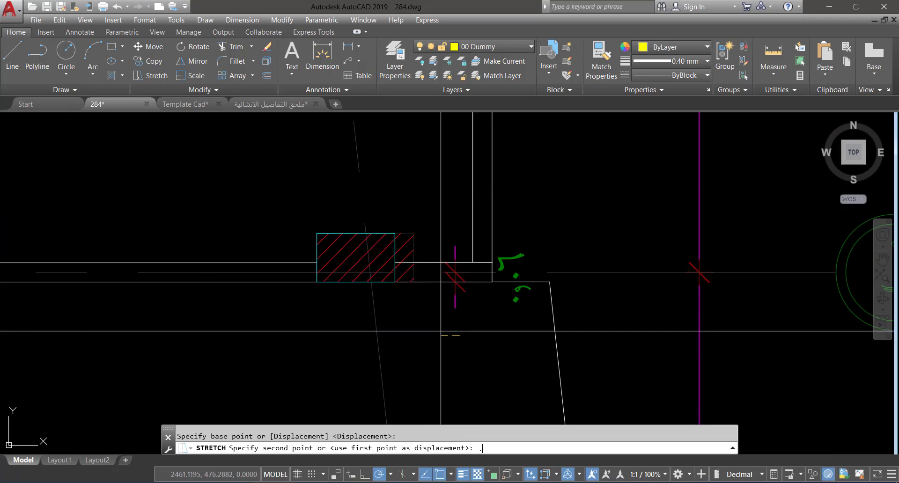
Step: Pull the right edge of the hatch at grid 1 / ز back to the shortened column outline
left_click(412, 255)
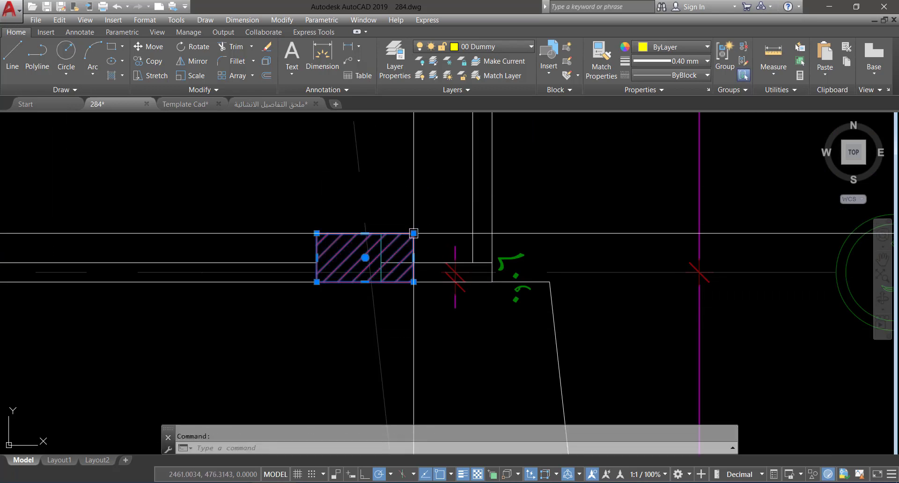
left_click(413, 257)
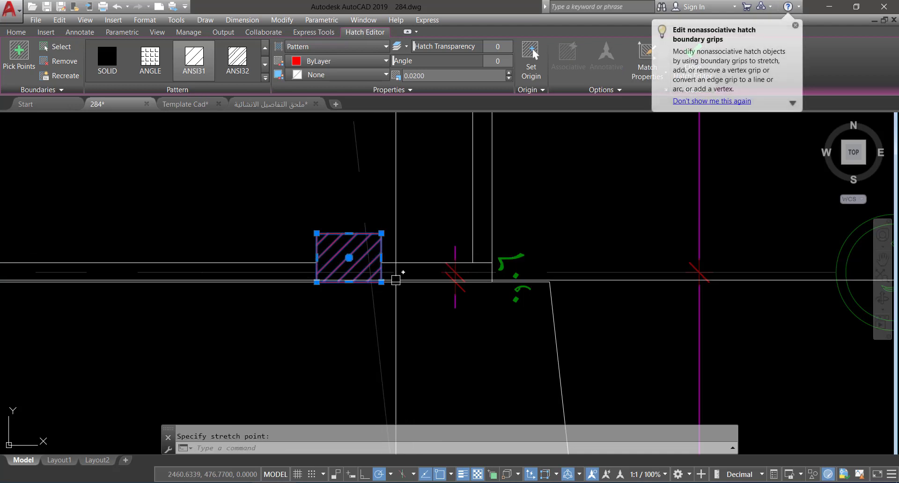
scroll(396, 280, "down", 4)
key("Escape")
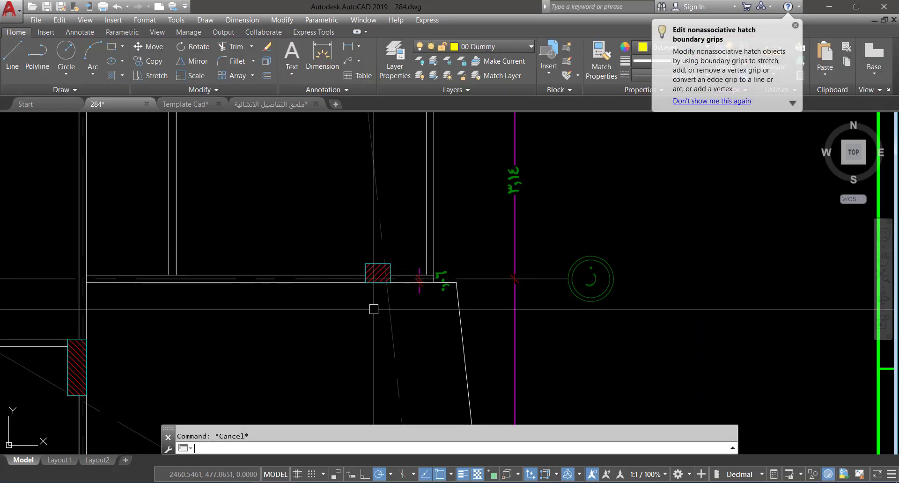
Step: Draw a yellow line on the 00 Dummy layer along the bottom edge of the column at grid 1 / ز
type("l")
key("Return")
scroll(374, 295, "up", 6)
left_click(430, 257)
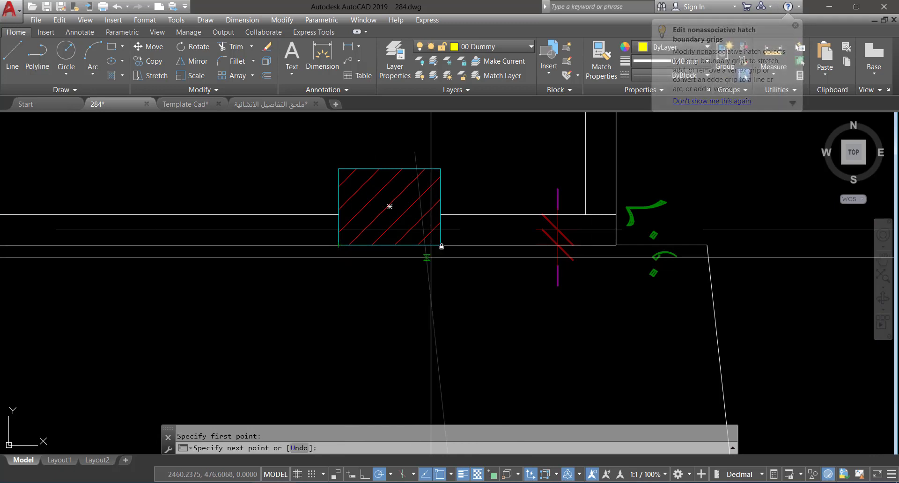
left_click(441, 245)
key("Return")
scroll(414, 281, "down", 6)
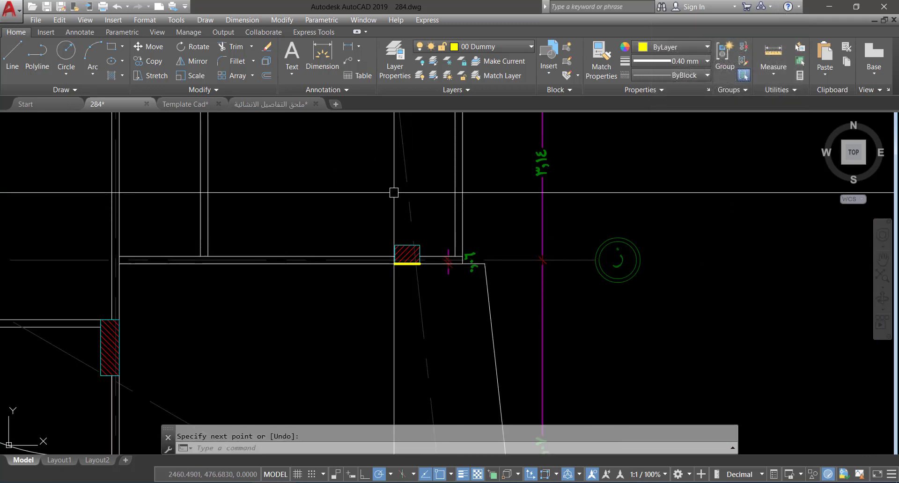
Step: Copy the ع2 (30×40) label from the column at grid 1 / هـ to below the column at grid 1 / ز
middle_click_drag(394, 193, 401, 304)
left_click(387, 192)
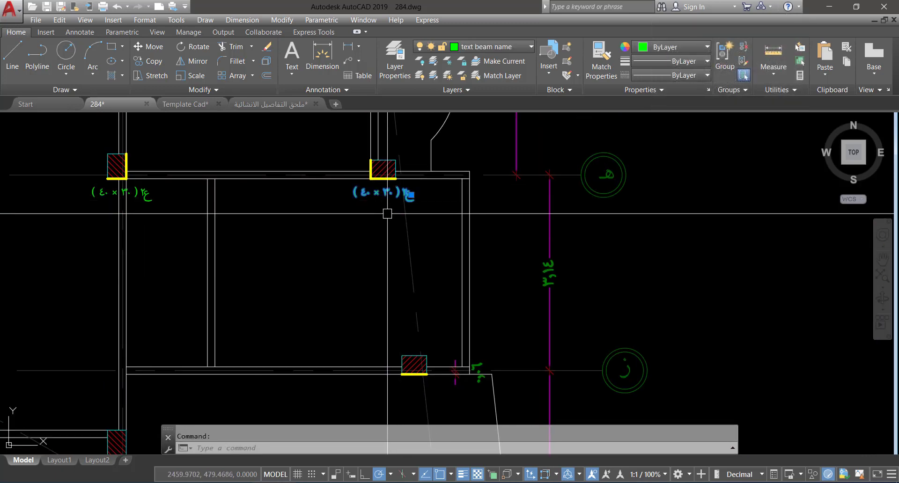
type("co")
key("Return")
left_click(411, 196)
scroll(432, 412, "up", 2)
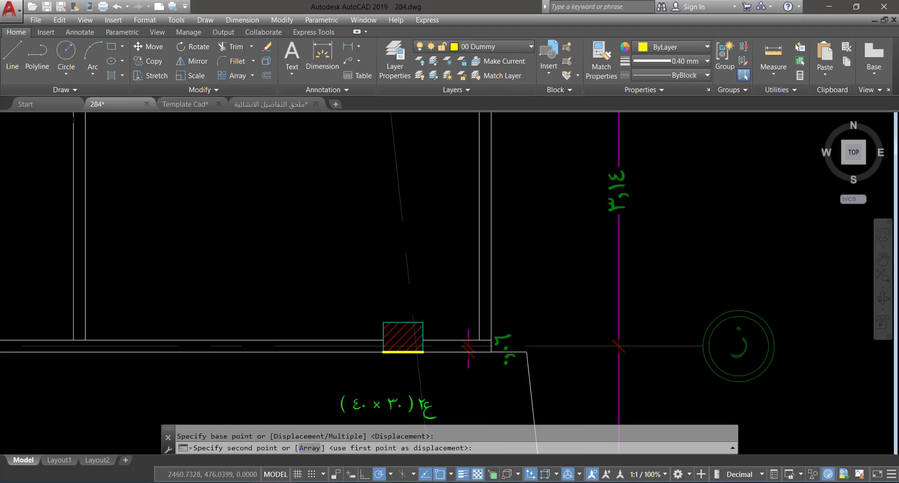
scroll(435, 407, "up", 1)
left_click(464, 356)
scroll(443, 372, "down", 2)
key("Escape")
middle_click_drag(440, 306, 427, 265)
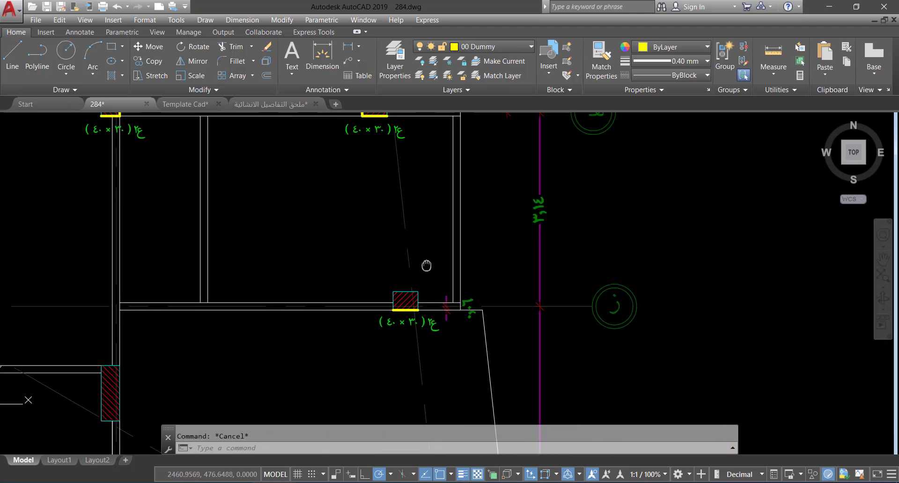
Step: Copy the ع2 (30×40) label from the column at grid 1 / ز to below the column at grid 1 / ح, and save the drawing
scroll(415, 297, "down", 4)
scroll(407, 332, "up", 5)
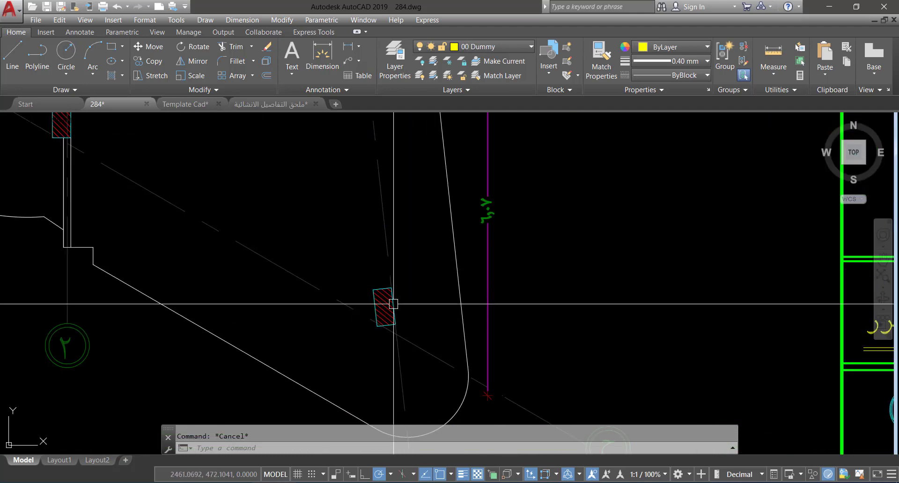
scroll(398, 310, "down", 1)
middle_click_drag(412, 320, 388, 311)
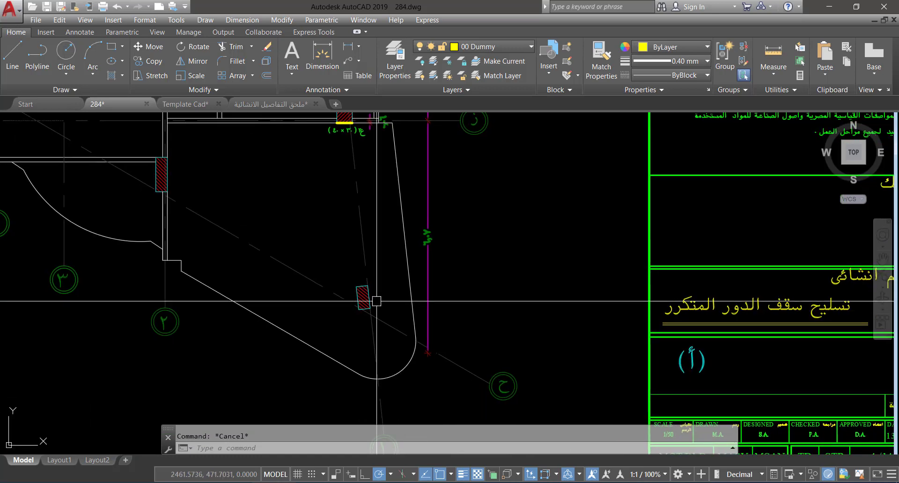
scroll(354, 295, "down", 4)
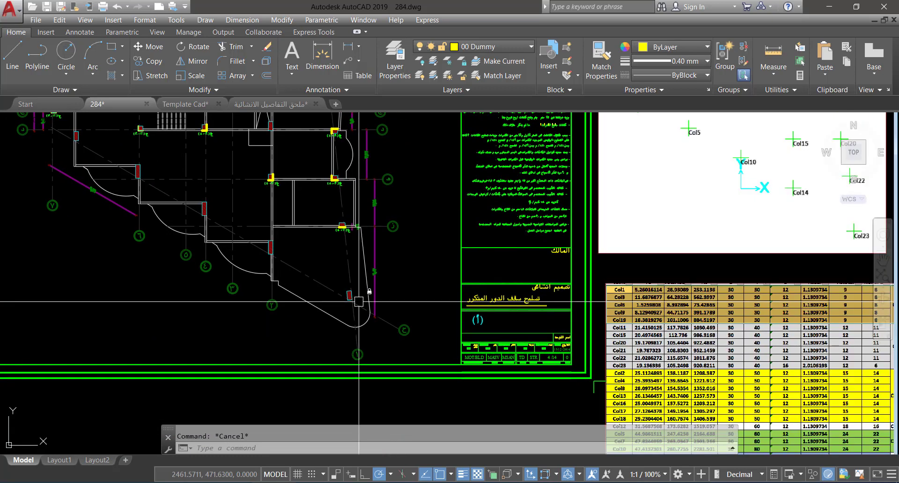
scroll(354, 295, "up", 4)
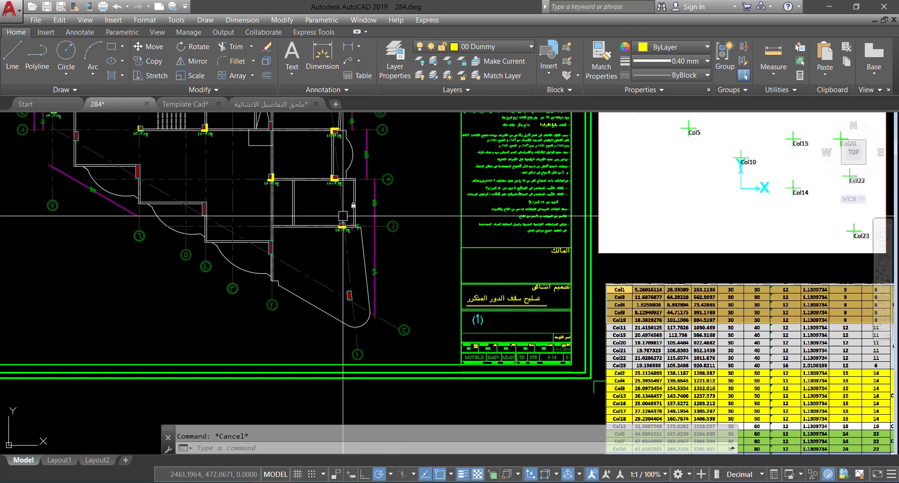
left_click(344, 232)
type("co")
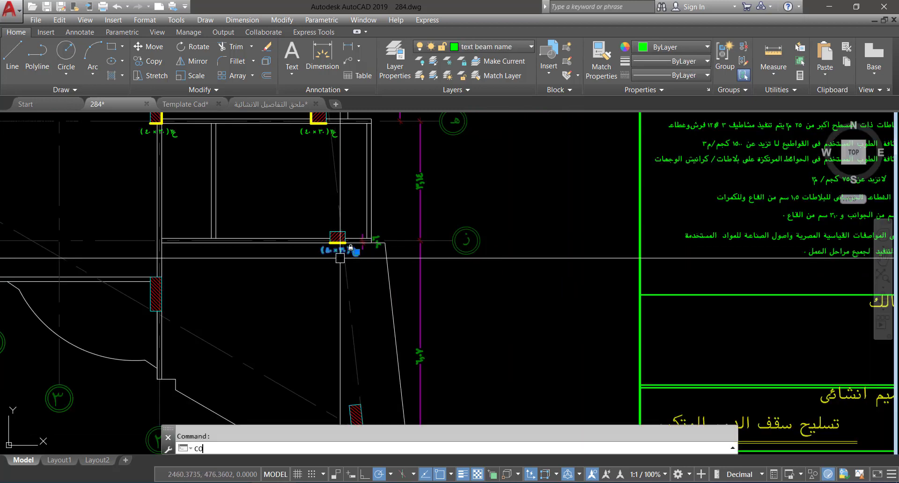
key("space")
left_click(341, 259)
scroll(341, 243, "down", 4)
scroll(343, 323, "up", 6)
scroll(370, 303, "up", 2)
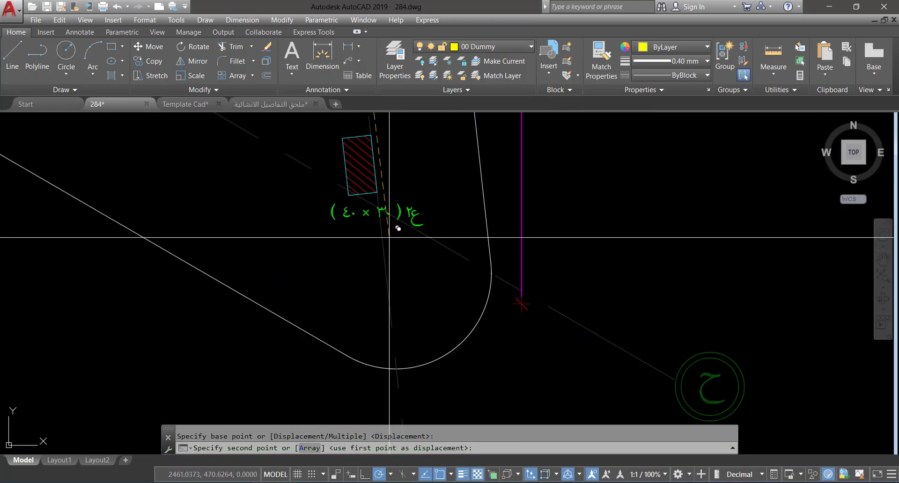
key("Escape")
scroll(370, 272, "down", 4)
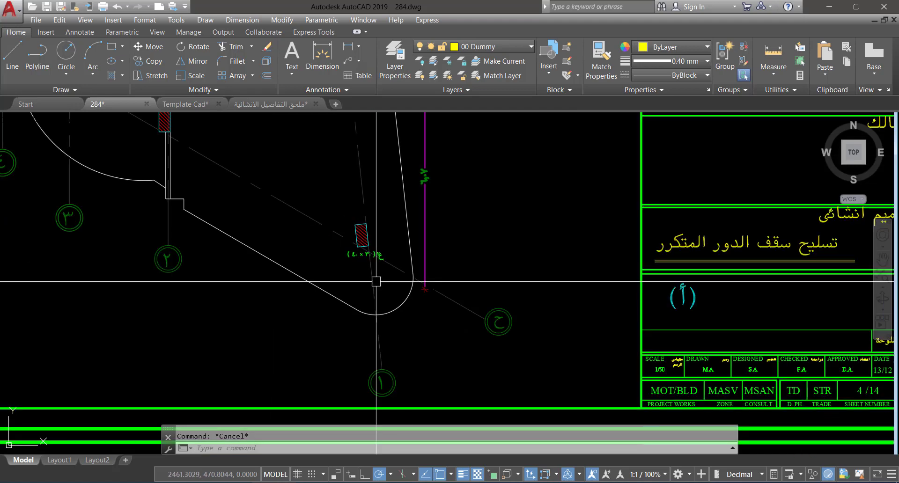
scroll(377, 282, "down", 2)
Step: Examine the C3 (30 * 50) rows of the column schedule and locate their columns on the column number plan
middle_click_drag(409, 289, 373, 311)
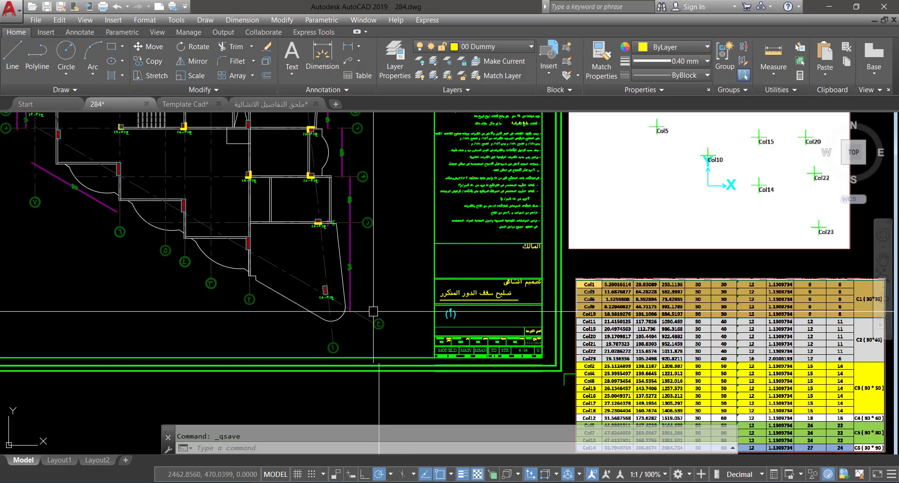
middle_click_drag(600, 333, 402, 244)
scroll(403, 244, "up", 1)
scroll(356, 281, "up", 2)
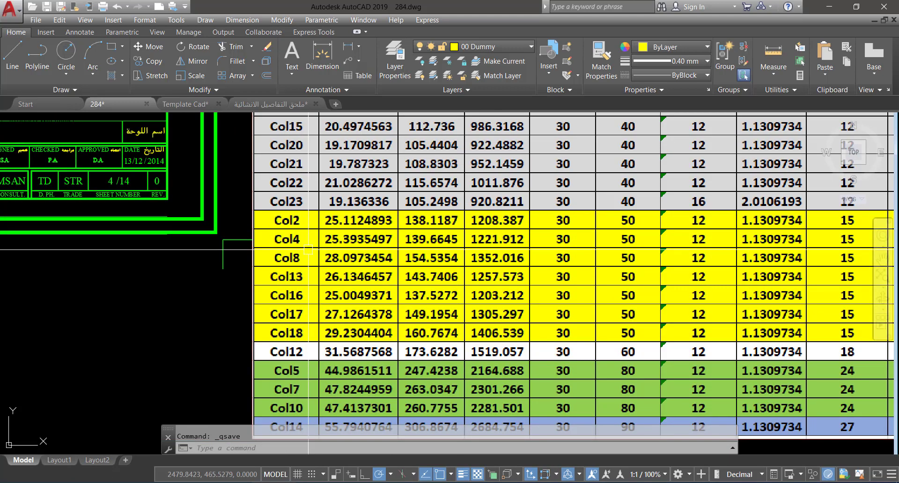
scroll(308, 249, "down", 2)
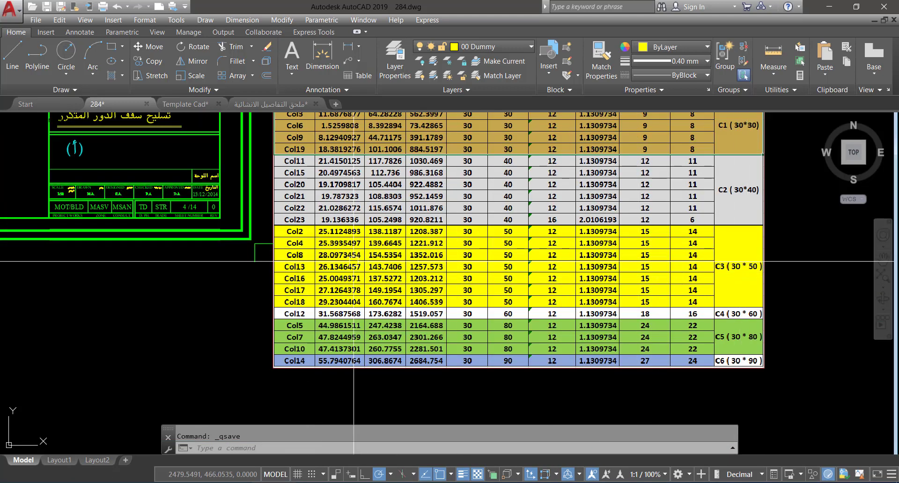
scroll(354, 262, "up", 2)
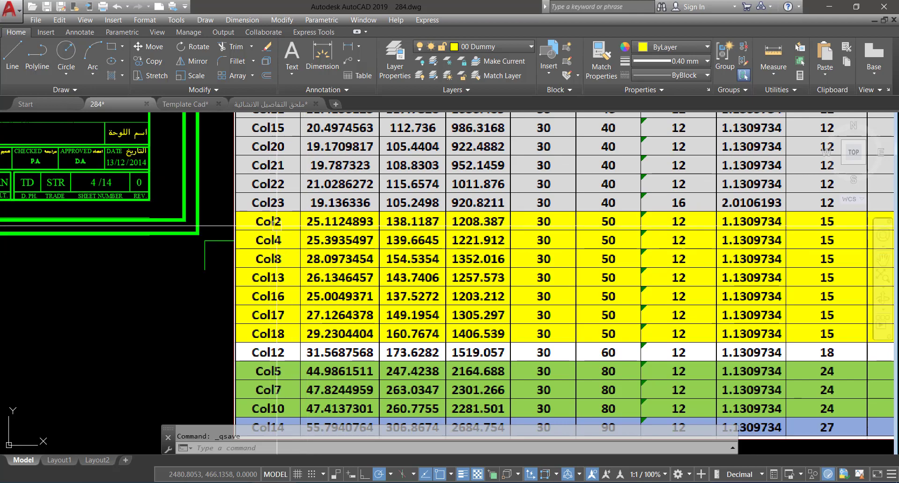
scroll(375, 319, "down", 4)
scroll(386, 200, "up", 4)
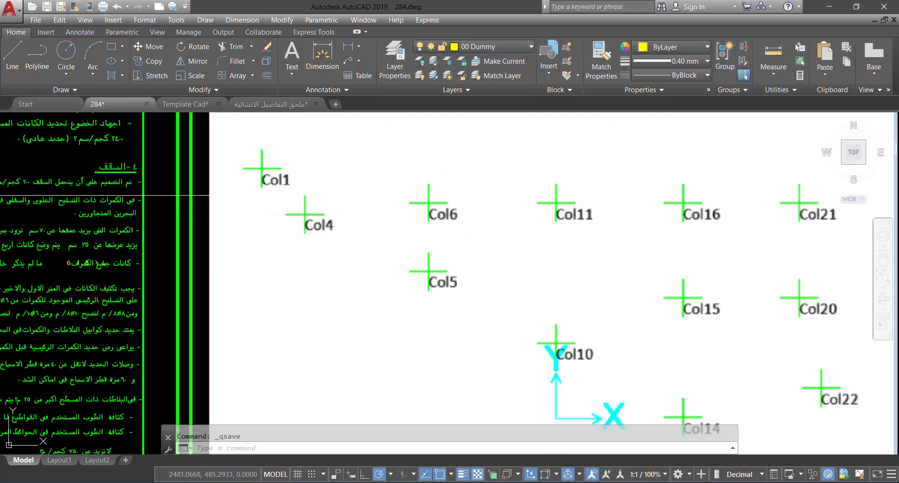
middle_click_drag(334, 199, 336, 246)
scroll(309, 225, "down", 3)
scroll(308, 225, "up", 3)
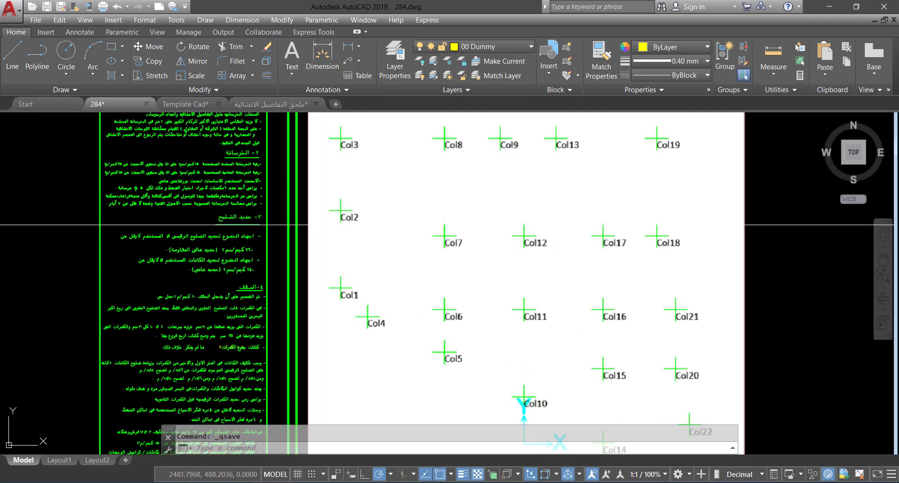
scroll(444, 232, "down", 2)
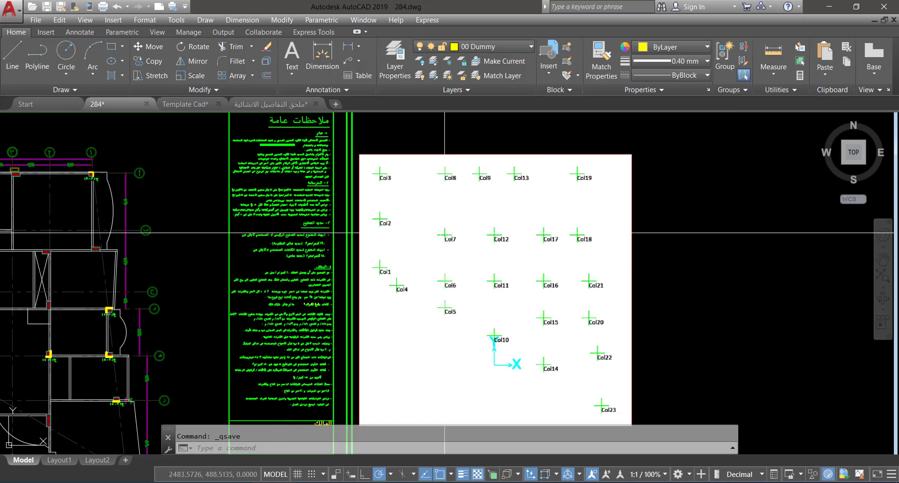
Step: Stretch the top edge of the column outline at grid 7 / ب downward to the C3 (30 * 50) size
middle_click_drag(451, 237, 656, 271)
scroll(638, 271, "down", 4)
scroll(450, 250, "up", 6)
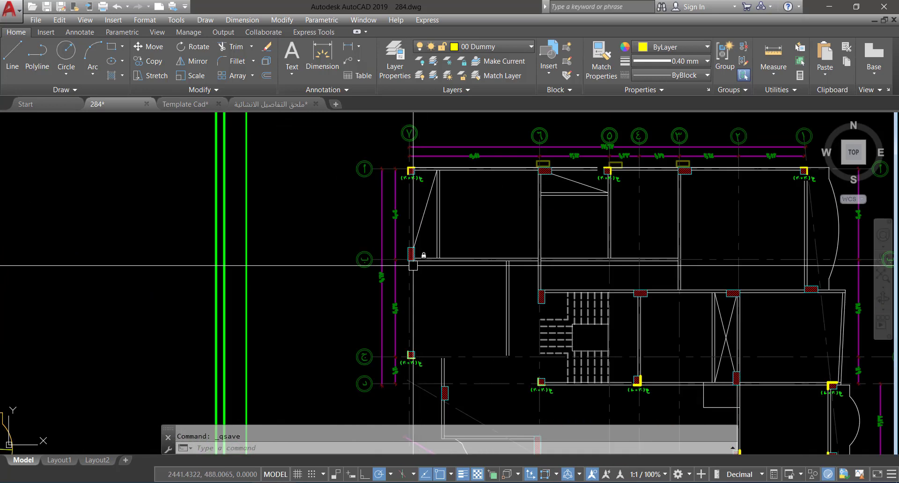
type("s")
key("Return")
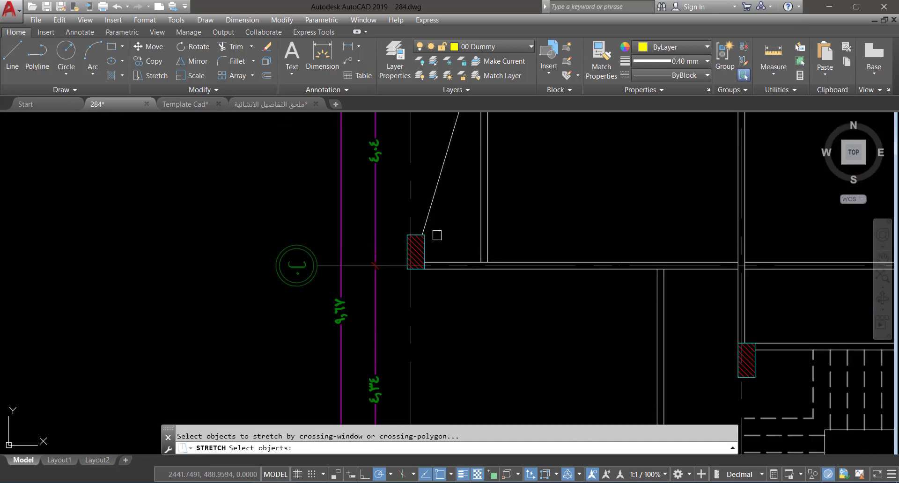
left_click(401, 233)
key("Return")
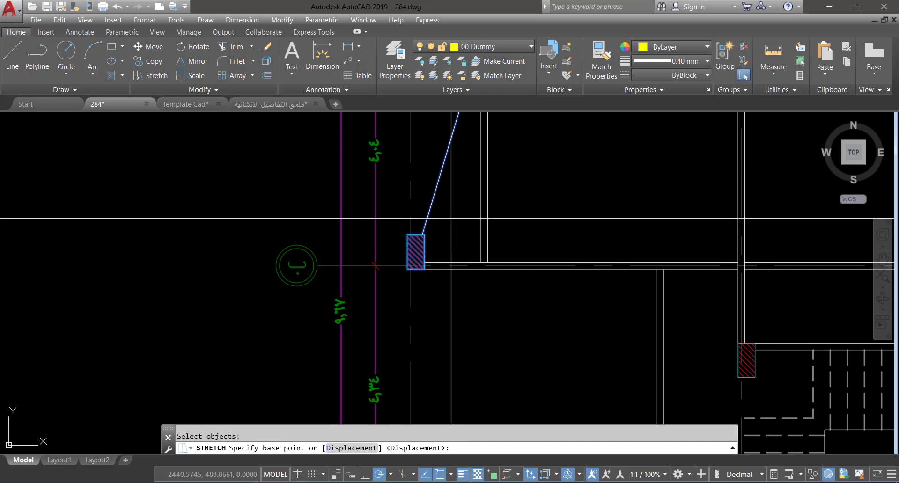
left_click(451, 218)
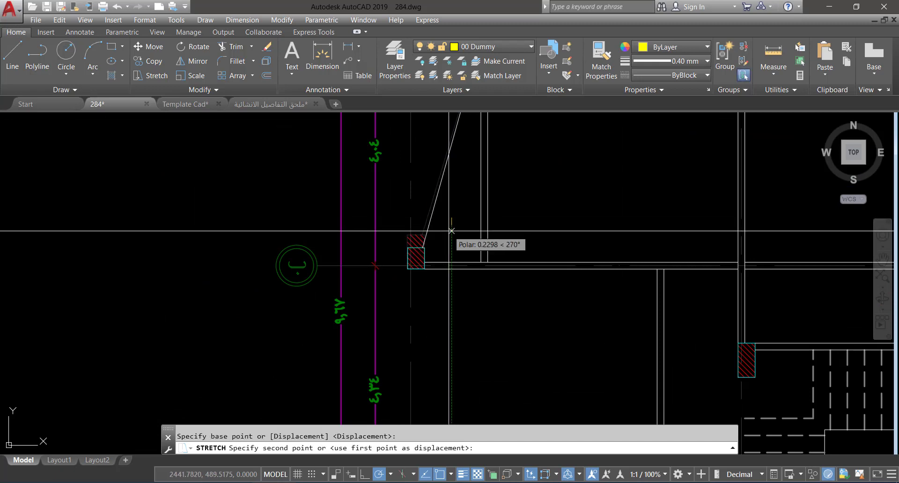
scroll(414, 244, "up", 8)
Step: Pull the top edge of the hatch at grid 7 / ب down to the shortened column outline
left_click(424, 178)
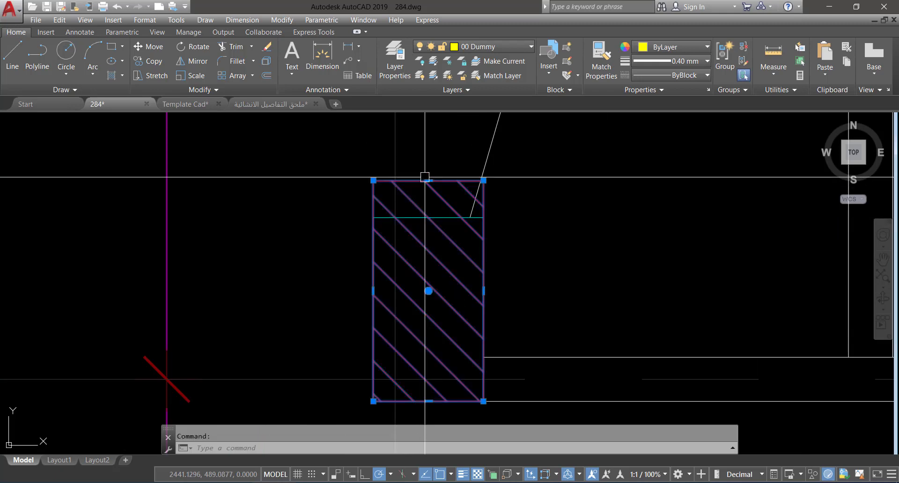
left_click(423, 180)
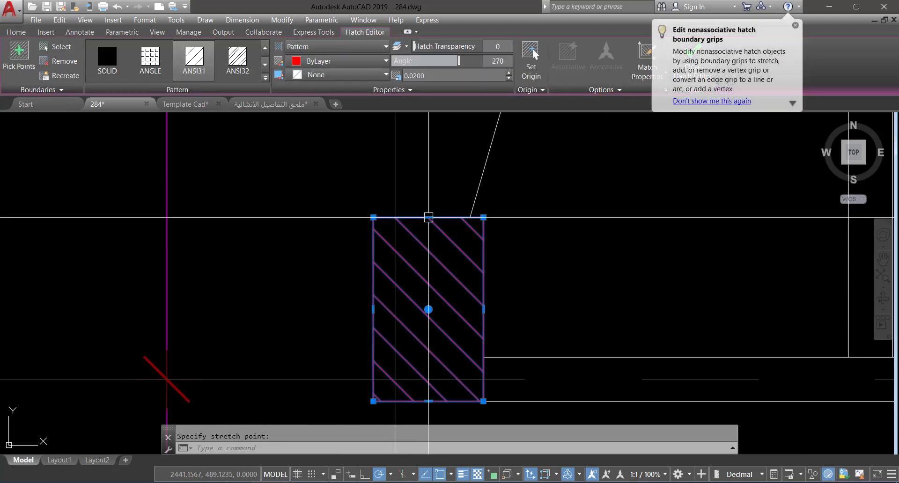
key("Escape")
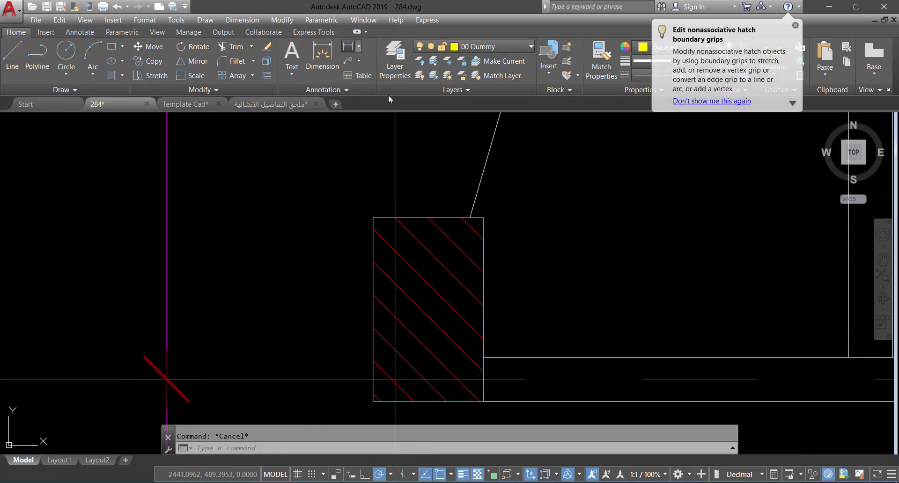
Step: Measure the long side of the column at grid 7 / ب with a linear dimension, without placing it
left_click(348, 46)
left_click(483, 218)
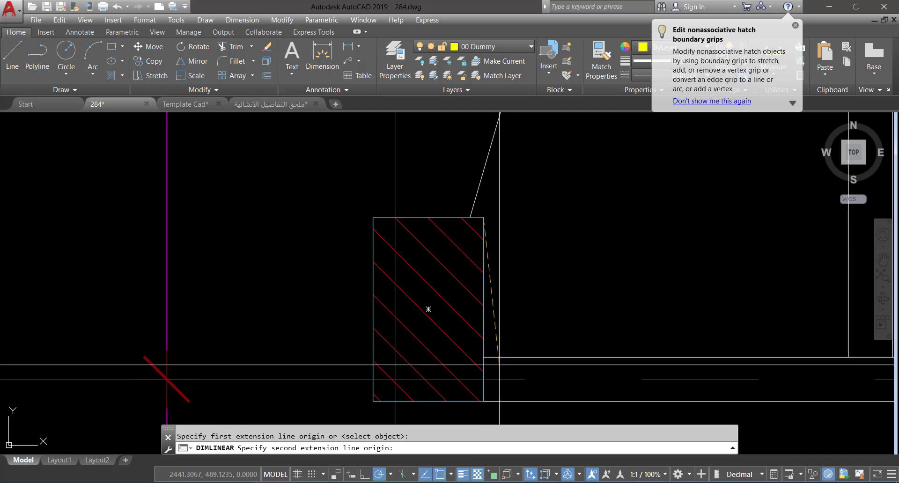
left_click(483, 401)
key("Escape")
Step: Copy the ع1 (30×30) label from the column at grid 7 / أ to below the column at grid 7 / ب
scroll(438, 255, "down", 12)
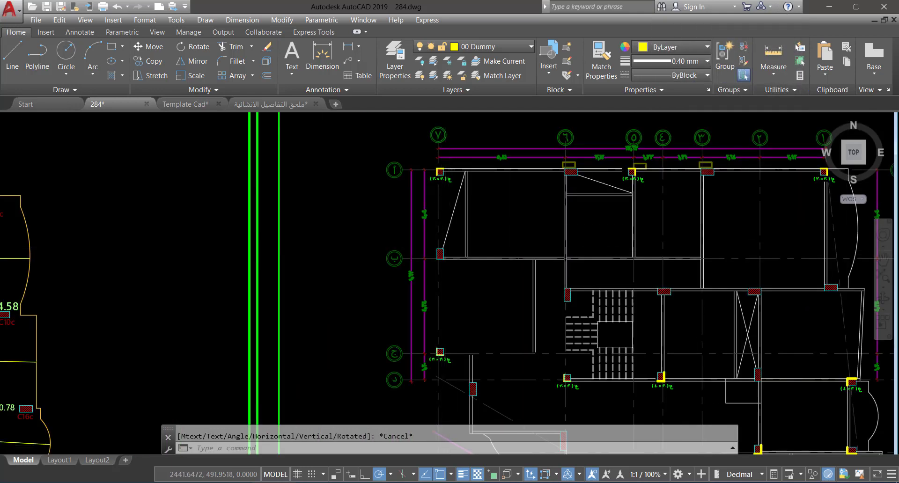
scroll(450, 185, "up", 4)
left_click(448, 183)
type("co")
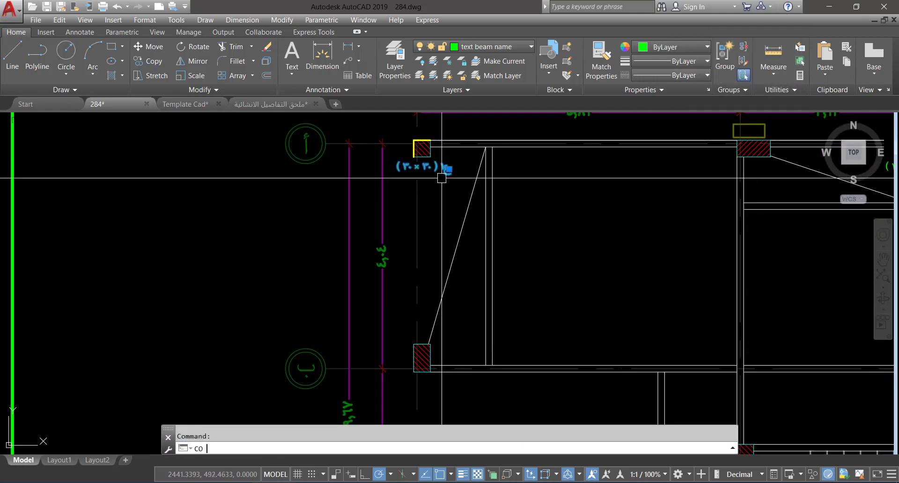
key("Return")
left_click(447, 169)
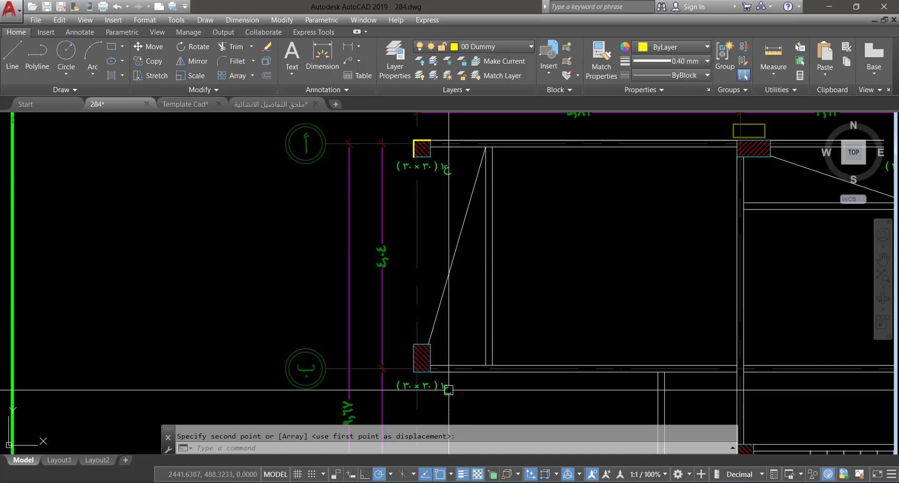
key("Escape")
Step: Change the copied label below the column at grid 7 / ب to ع3 (30×50)
scroll(448, 394, "up", 6)
left_click(450, 374)
left_click(441, 379)
double_click(439, 361)
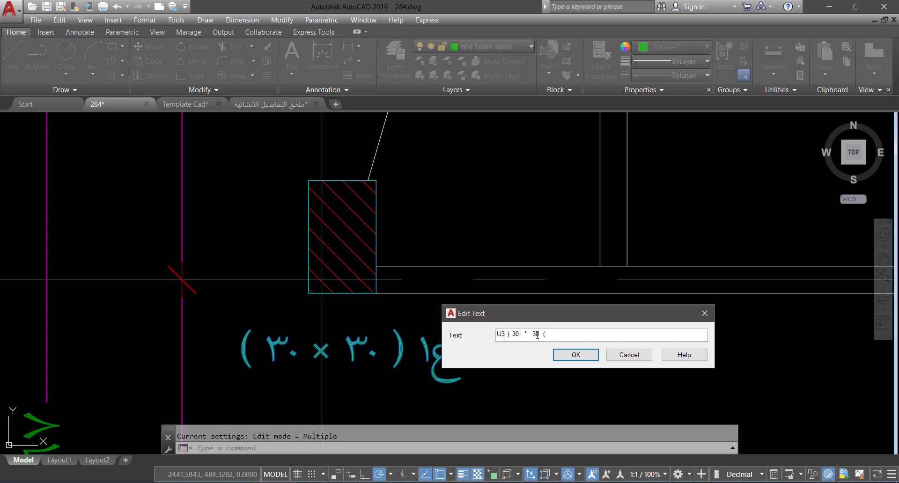
key("Return")
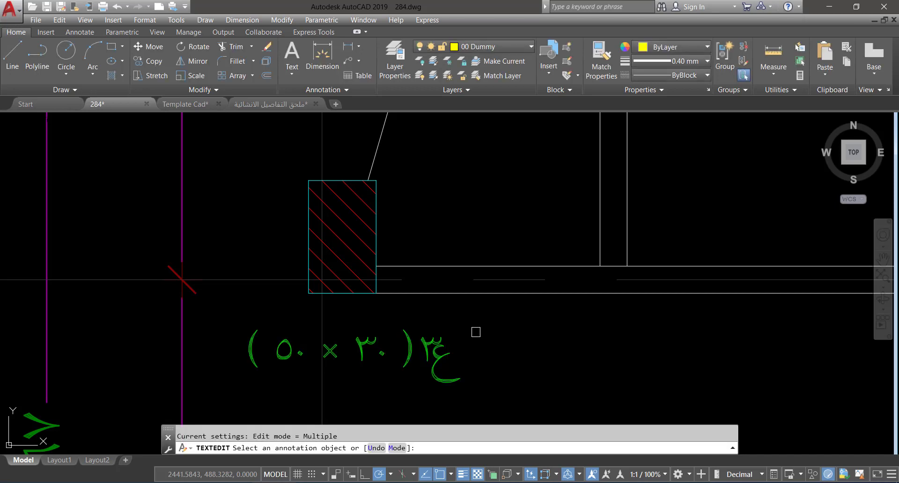
key("Escape")
Step: Draw a yellow line on the 00 Dummy layer along the left edge of the column at grid 7 / ب
scroll(434, 355, "down", 2)
scroll(412, 319, "down", 3)
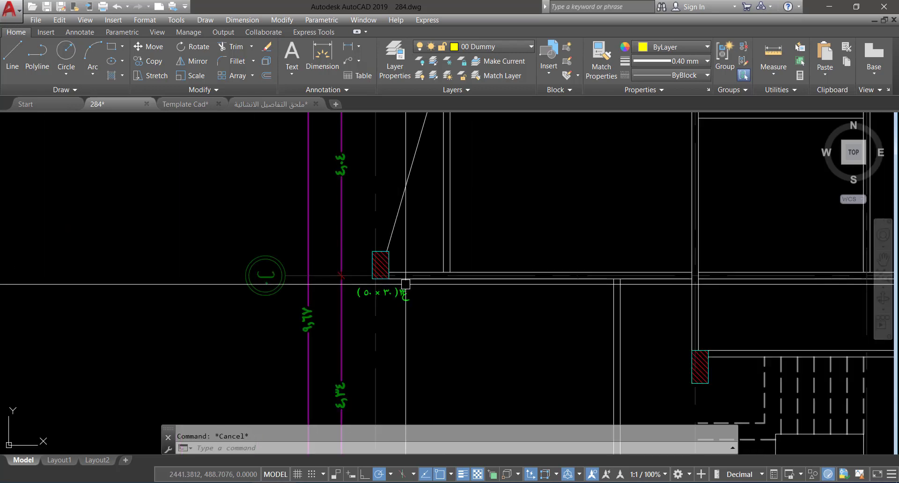
scroll(408, 288, "up", 2)
scroll(373, 282, "up", 1)
type("di")
key("space")
scroll(381, 259, "up", 1)
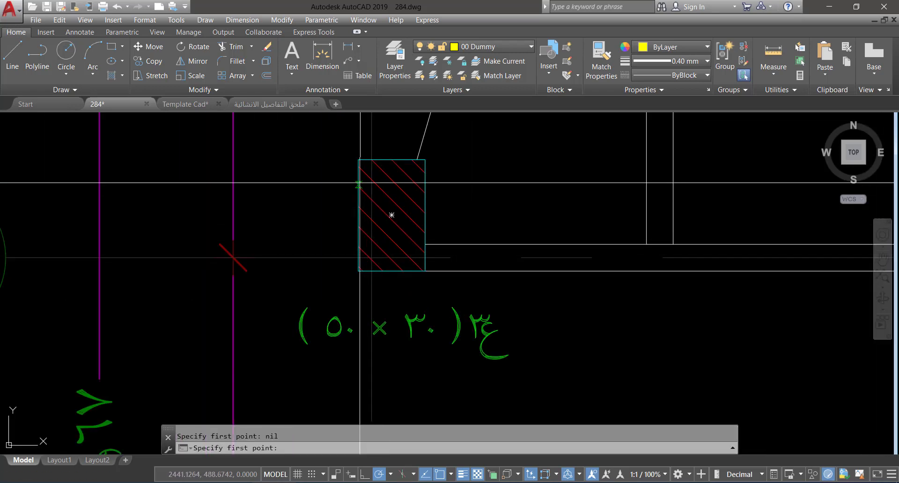
left_click(359, 160)
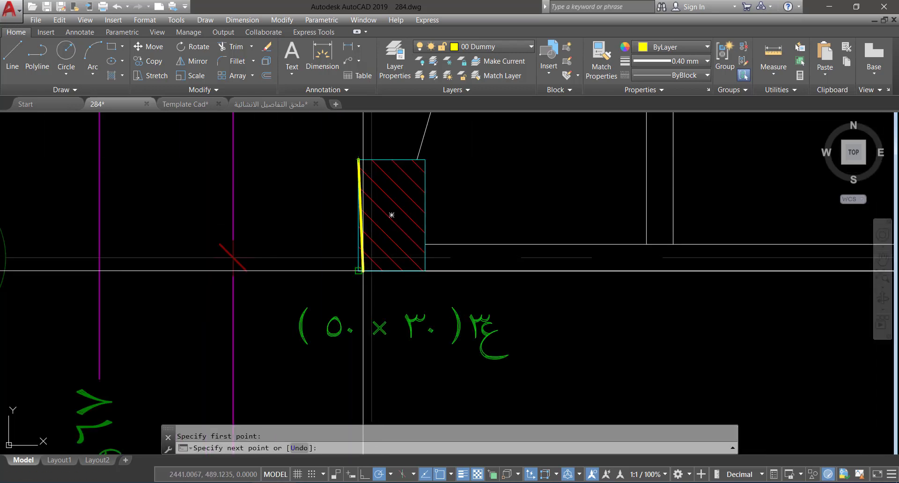
left_click(358, 271)
key("space")
Step: Draw a yellow line on the 00 Dummy layer along the bottom edge of the column at grid 7 / ب
key("space")
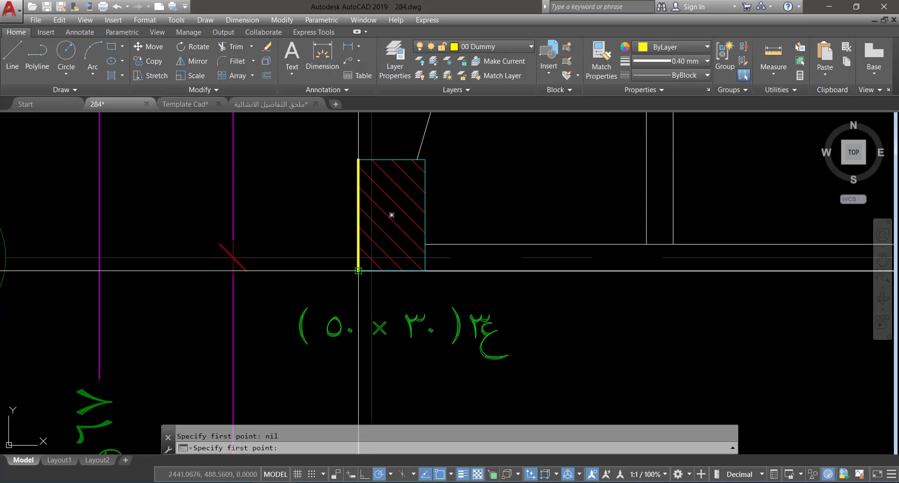
left_click(358, 270)
left_click(425, 271)
scroll(338, 278, "down", 6)
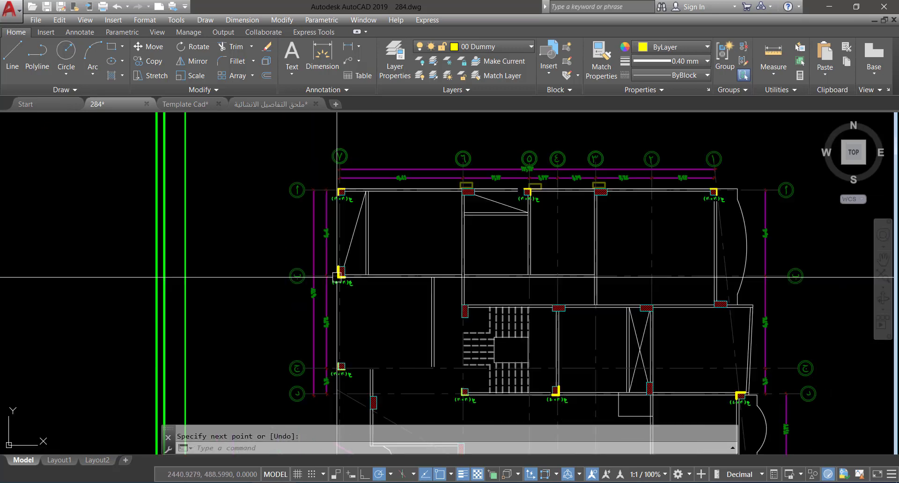
key("Escape")
Step: Examine the column layout image to locate Col4 and match it to a column on the floor plan
middle_click_drag(707, 359, 404, 323)
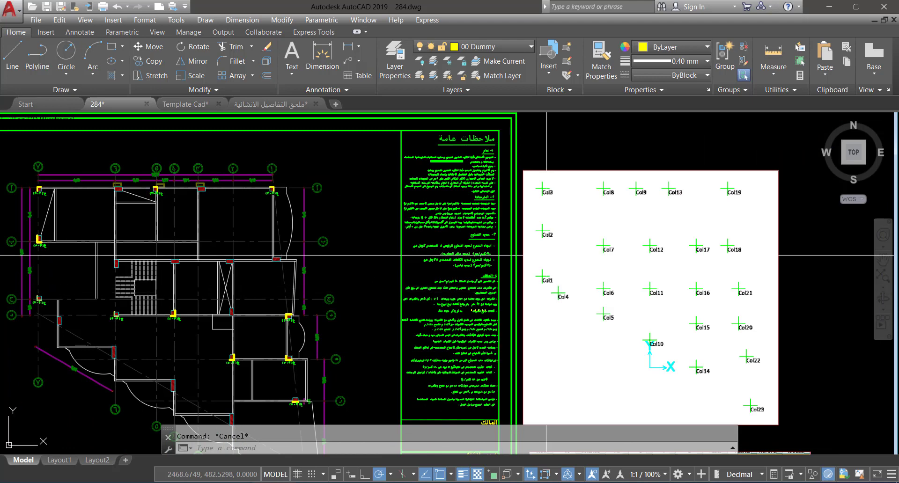
scroll(662, 203, "up", 1)
middle_click_drag(656, 377, 547, 315)
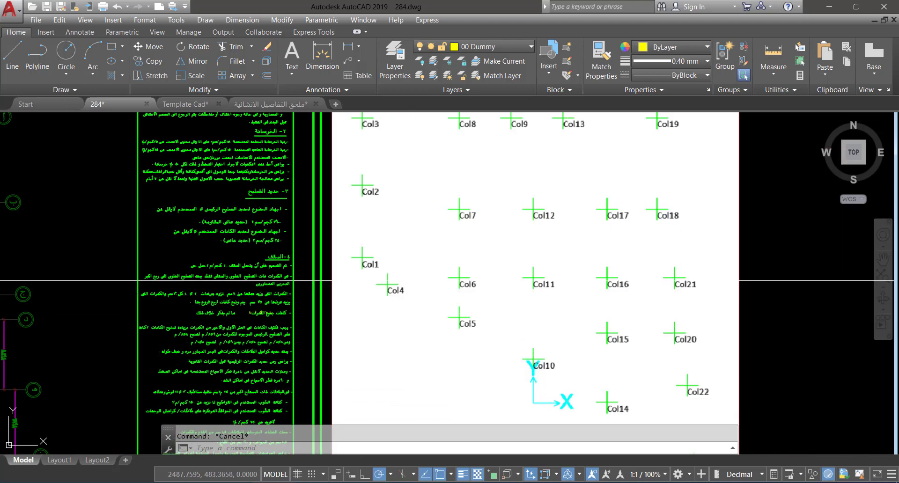
scroll(579, 281, "down", 2)
scroll(639, 386, "up", 2)
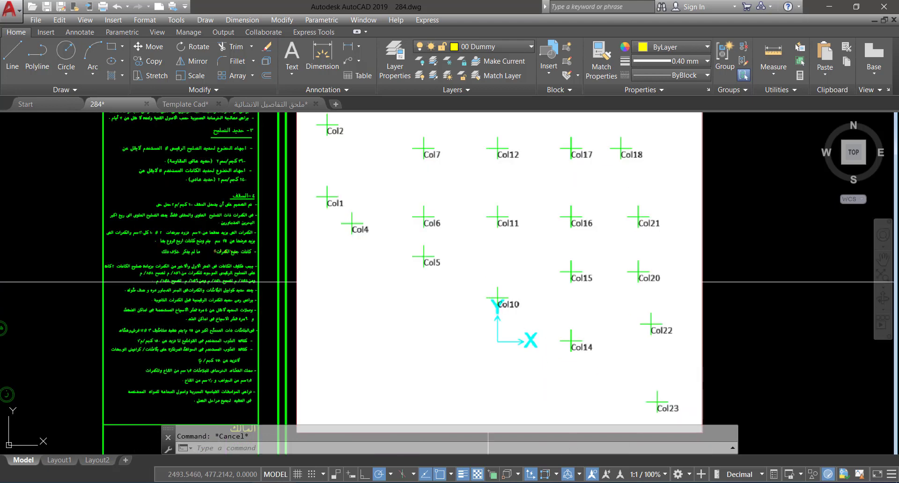
middle_click_drag(488, 282, 498, 346)
scroll(389, 299, "up", 2)
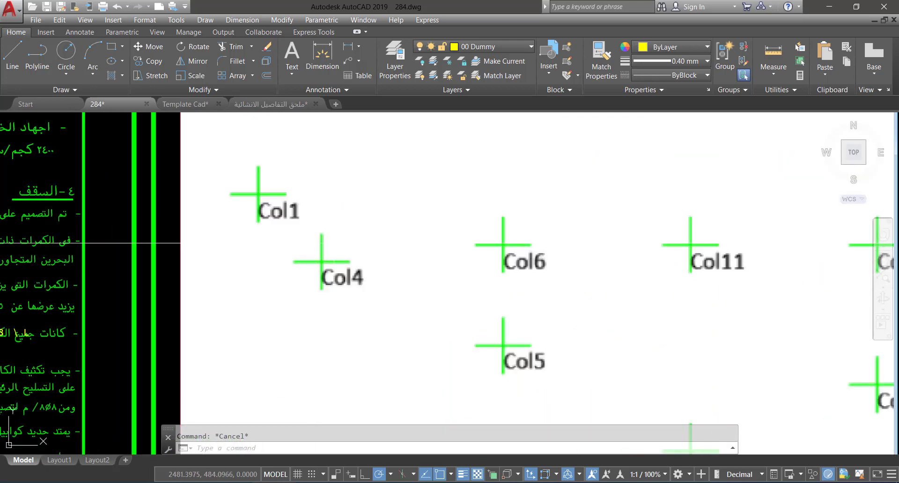
scroll(371, 277, "down", 3)
middle_click_drag(214, 293, 583, 276)
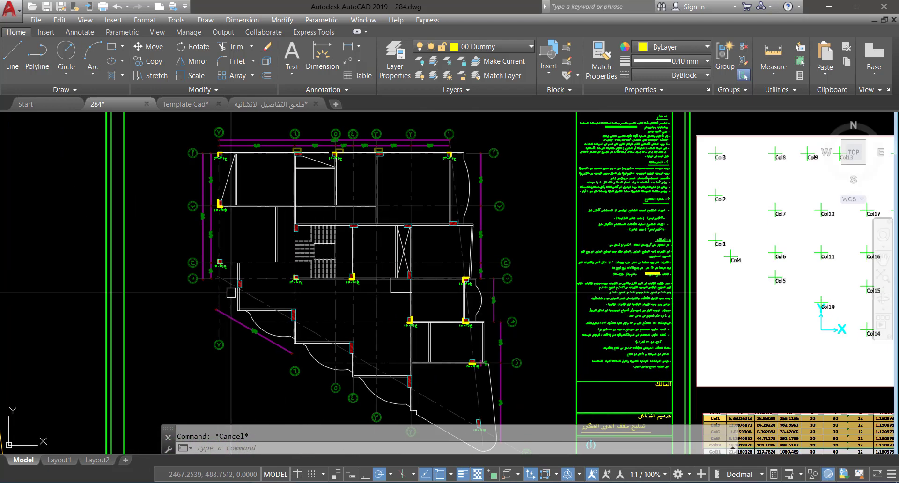
Step: Stretch the bottom edge of the column just below grid د, between grids 7 and 6, upward by 0.1
scroll(231, 293, "up", 5)
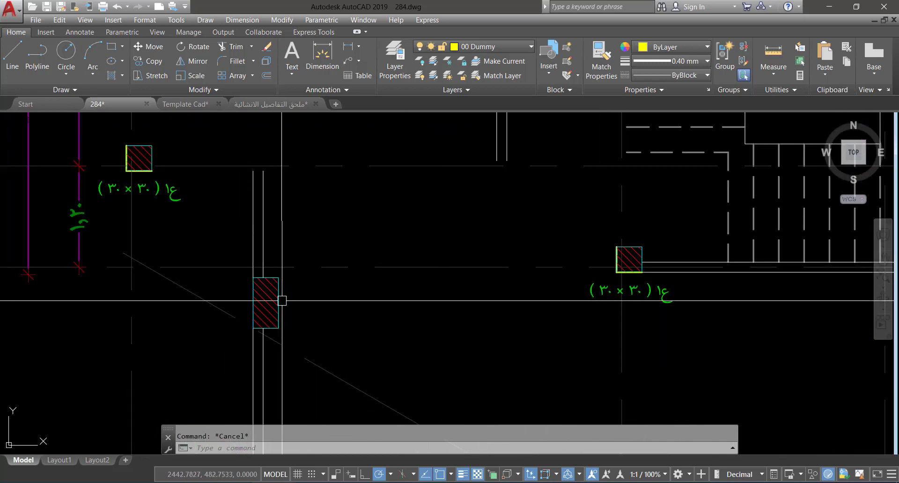
scroll(302, 303, "down", 3)
scroll(301, 321, "up", 3)
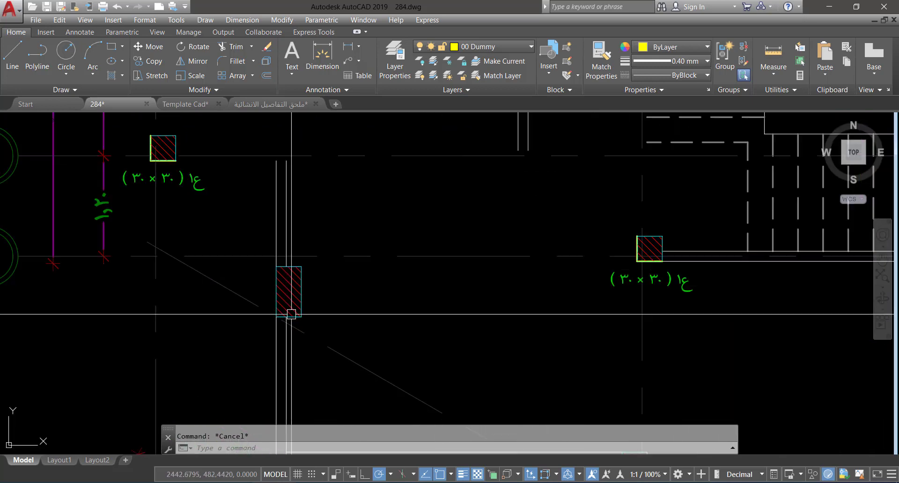
scroll(289, 311, "down", 2)
scroll(305, 267, "up", 1)
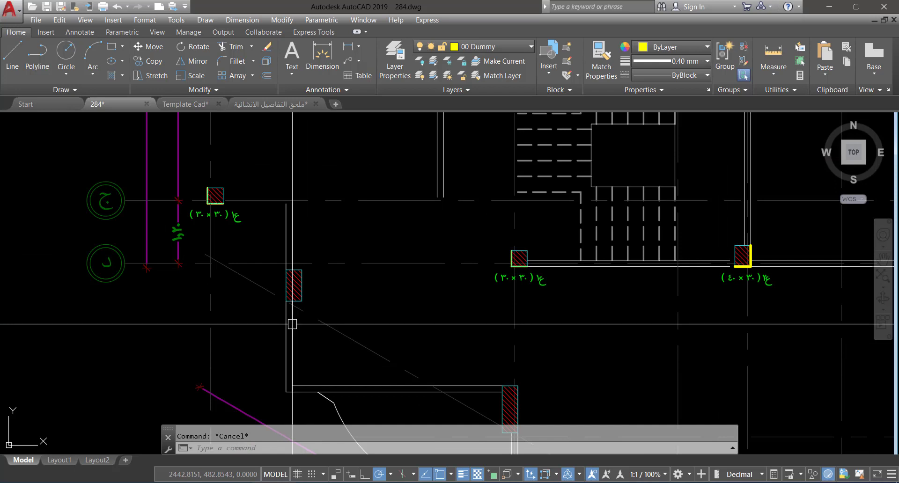
type("s:")
scroll(307, 296, "up", 4)
left_click(306, 297)
left_click(215, 326)
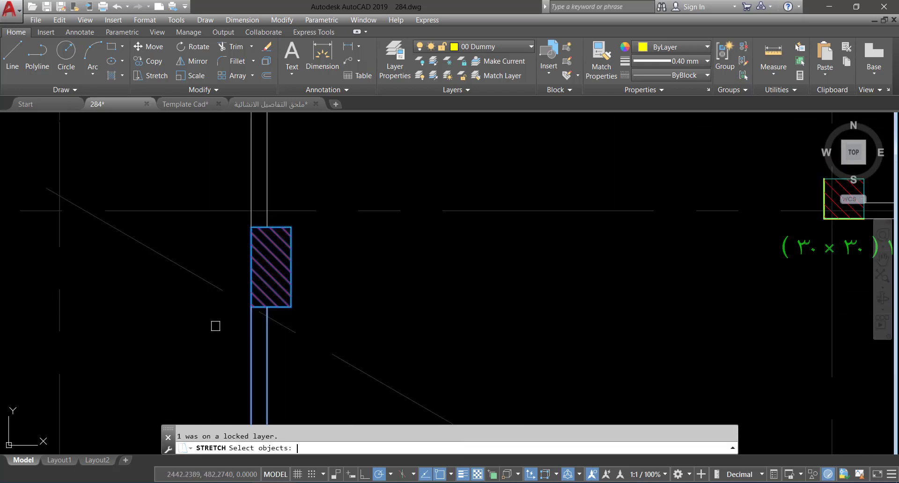
left_click(335, 321)
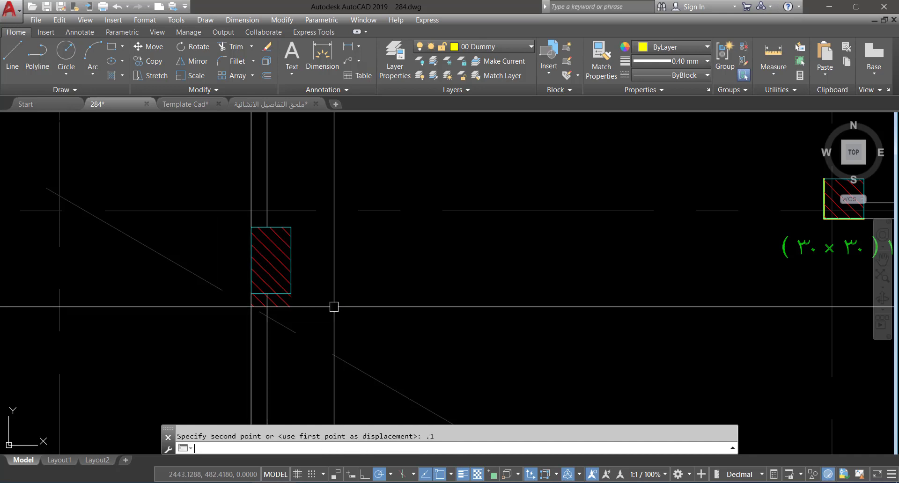
Step: Pull the bottom edge of that column's hatch up to the shortened column outline
scroll(258, 299, "up", 2)
left_click(280, 315)
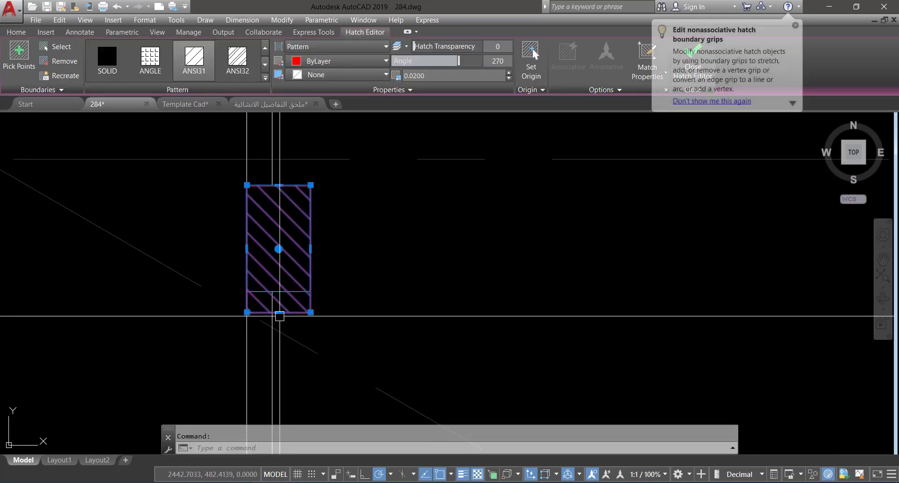
left_click(279, 312)
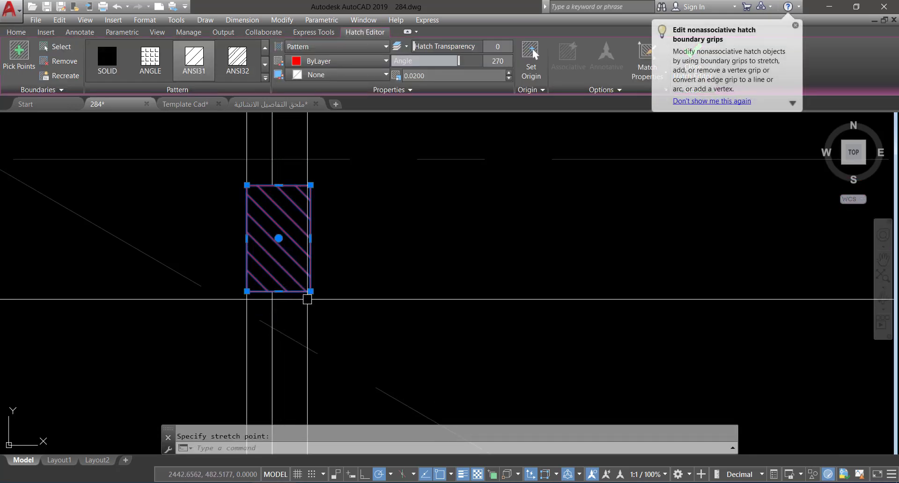
key("Escape")
key("Escape")
Step: Draw a yellow line on the 00 Dummy layer along the left edge of the shortened column below grid د
scroll(307, 299, "down", 4)
type("l")
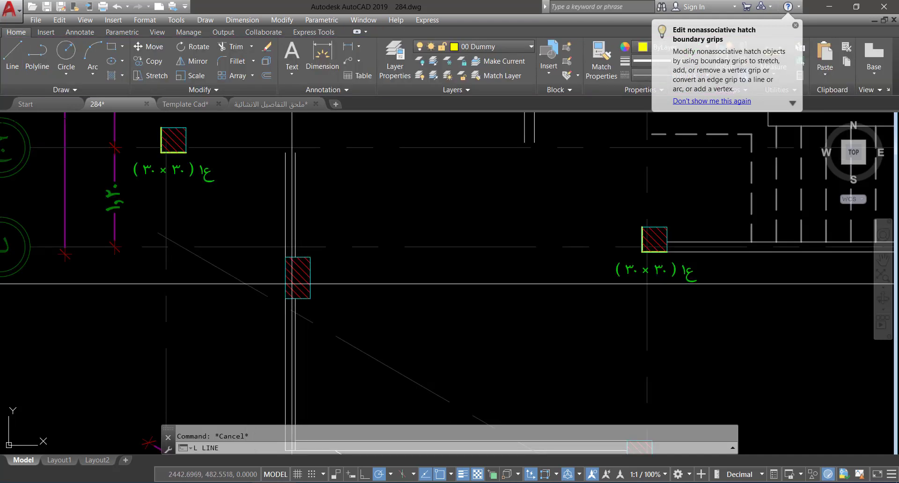
key("space")
scroll(293, 283, "up", 2)
left_click(272, 216)
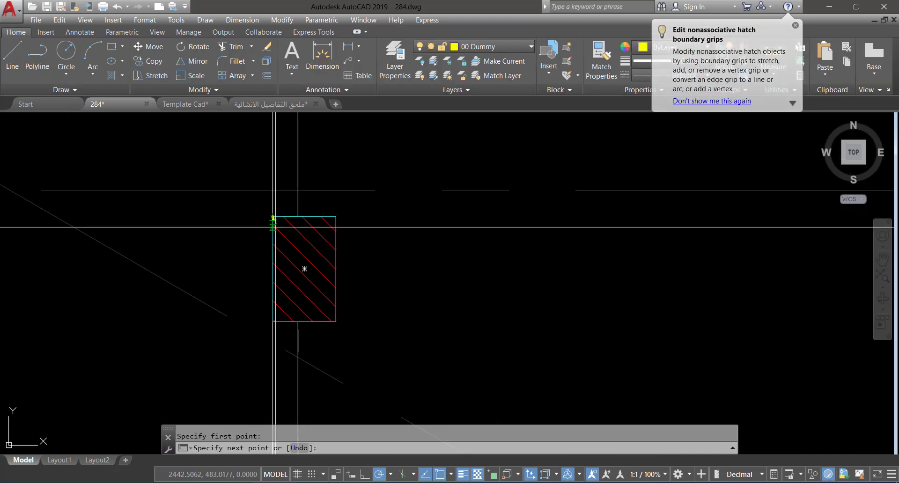
left_click(273, 322)
scroll(345, 297, "down", 5)
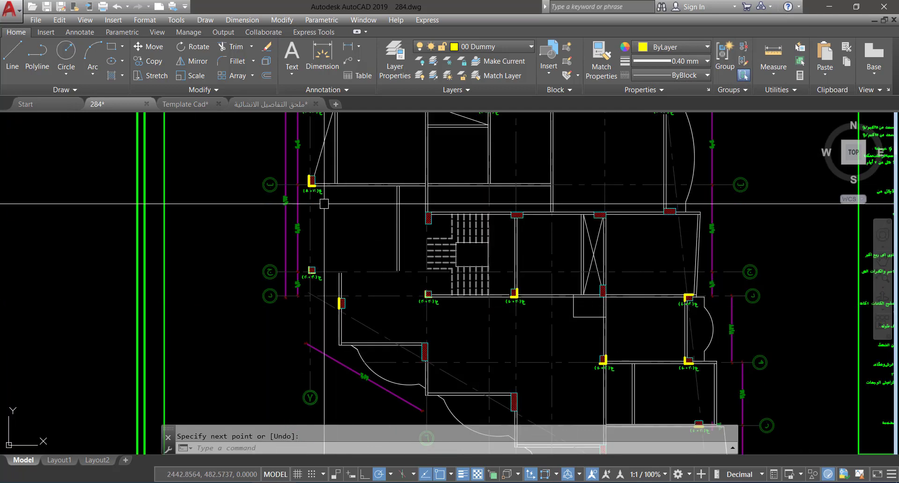
Step: Copy the ع3 (30×50) label from the column at grid 7 / ب to below the shortened column near grid د
scroll(315, 185, "up", 5)
key("Escape")
type("co")
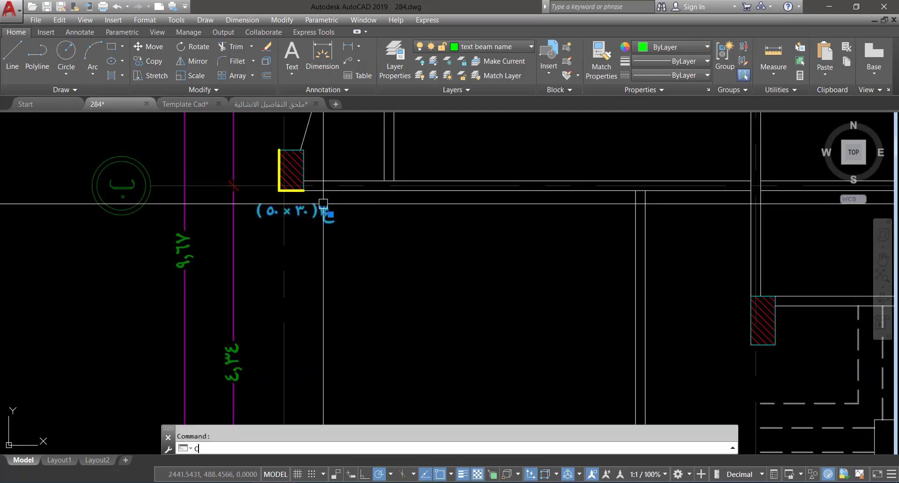
key("space")
left_click(312, 231)
scroll(322, 188, "down", 3)
scroll(348, 312, "up", 5)
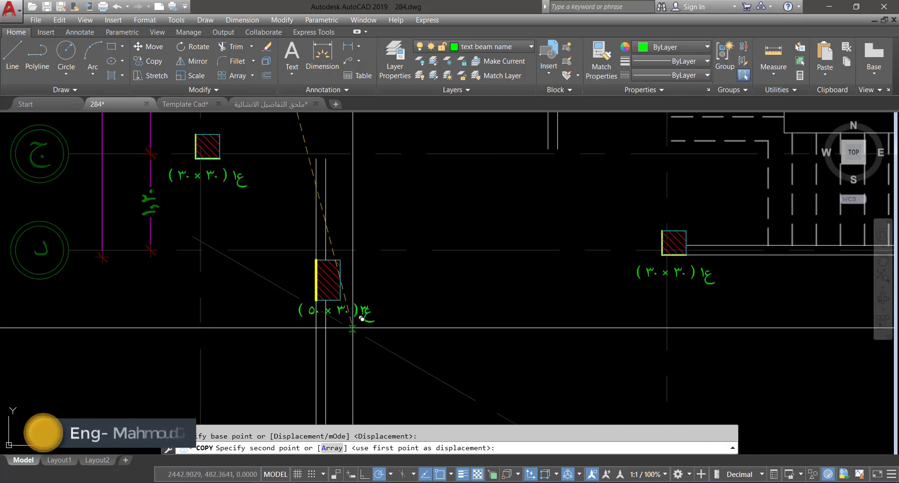
left_click(347, 308)
scroll(345, 323, "down", 3)
key("Escape")
Step: Check the column schedule for the remaining 30 × 50 columns and locate Col8 on the column layout image
scroll(344, 323, "down", 8)
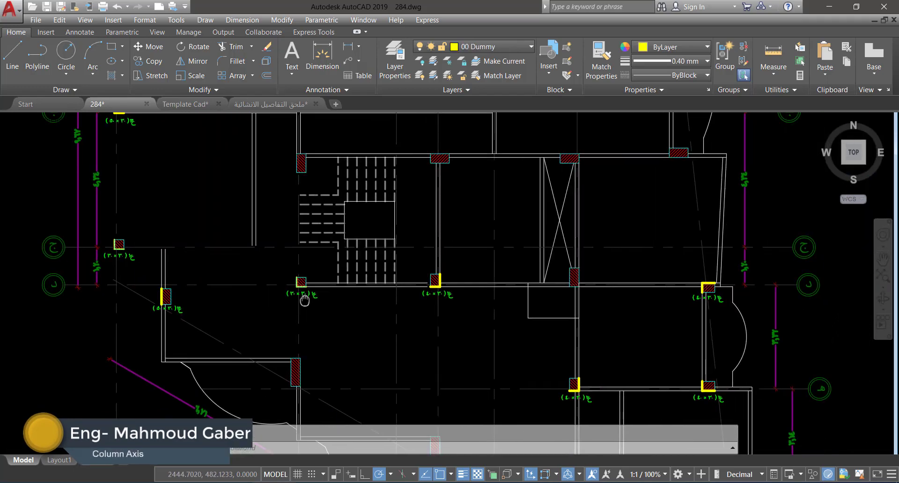
scroll(484, 328, "up", 8)
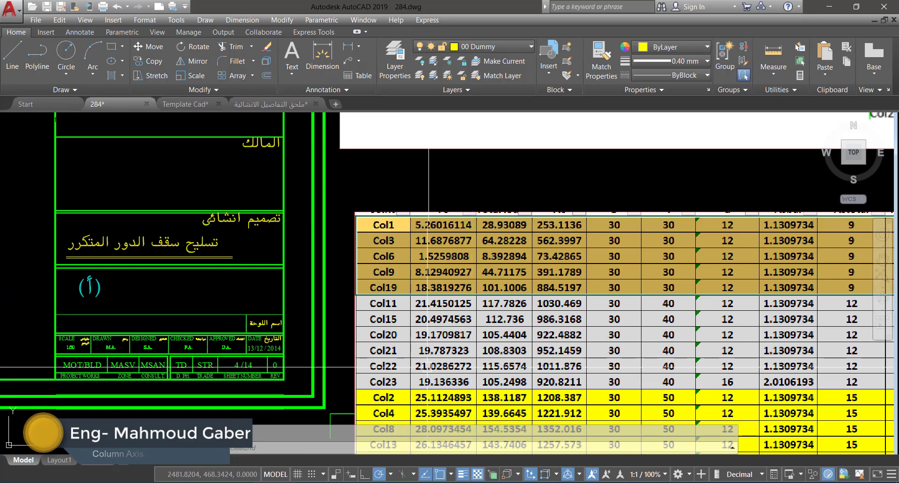
middle_click_drag(462, 418, 387, 333)
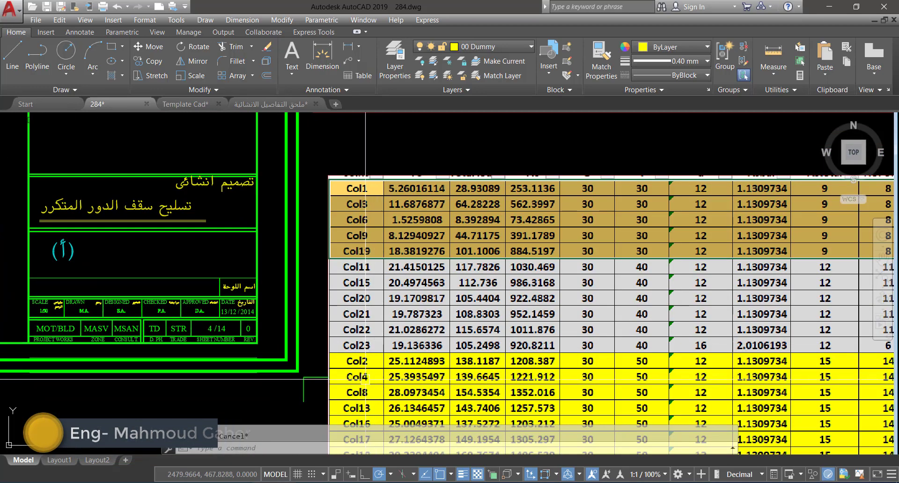
scroll(356, 328, "down", 5)
scroll(396, 261, "up", 6)
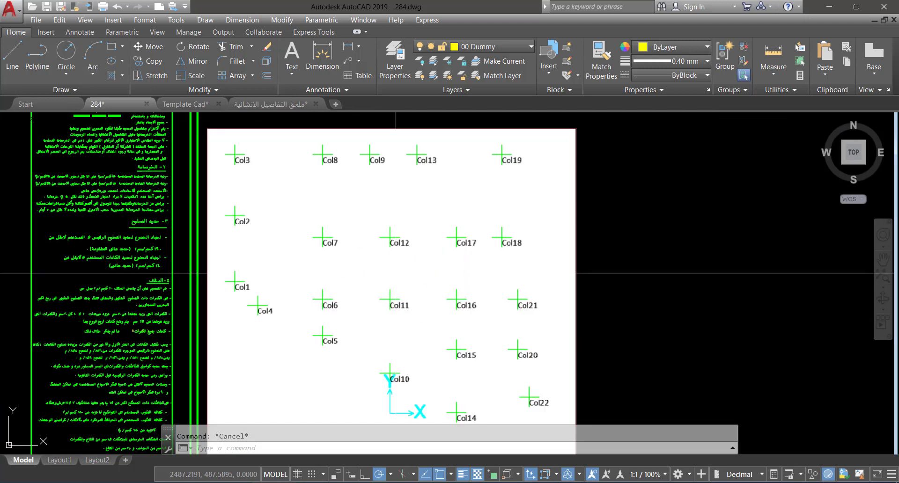
middle_click_drag(376, 354, 380, 335)
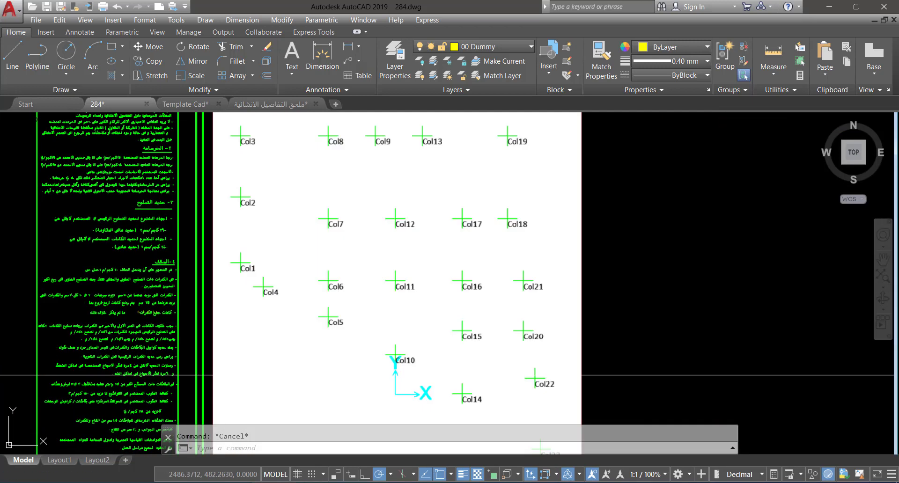
middle_click_drag(474, 276, 486, 310)
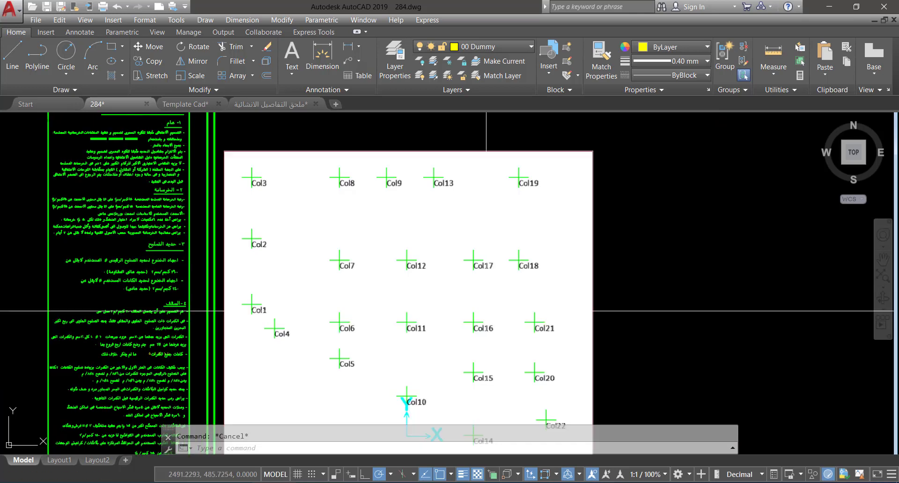
scroll(346, 203, "up", 2)
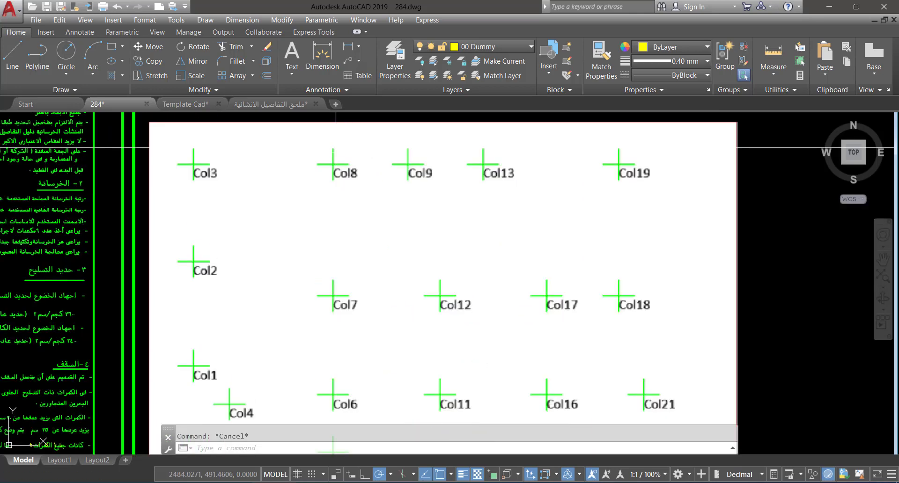
scroll(509, 209, "down", 4)
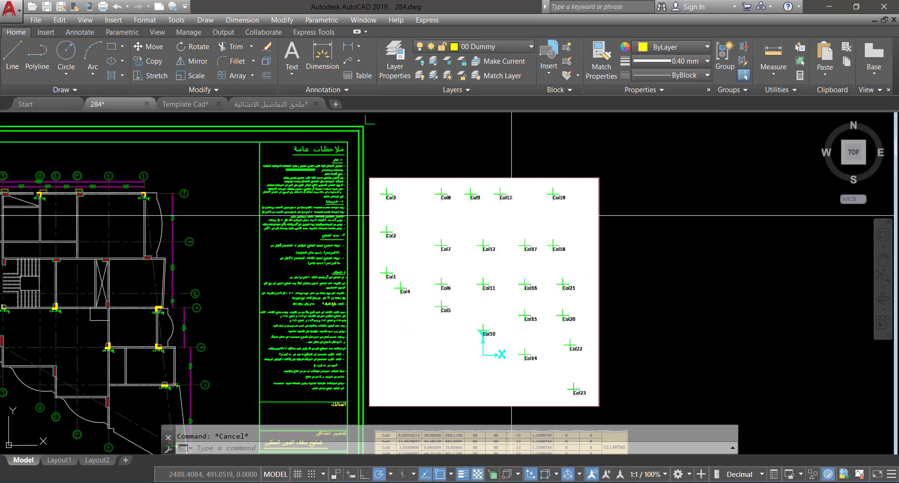
scroll(505, 210, "down", 2)
scroll(193, 208, "up", 2)
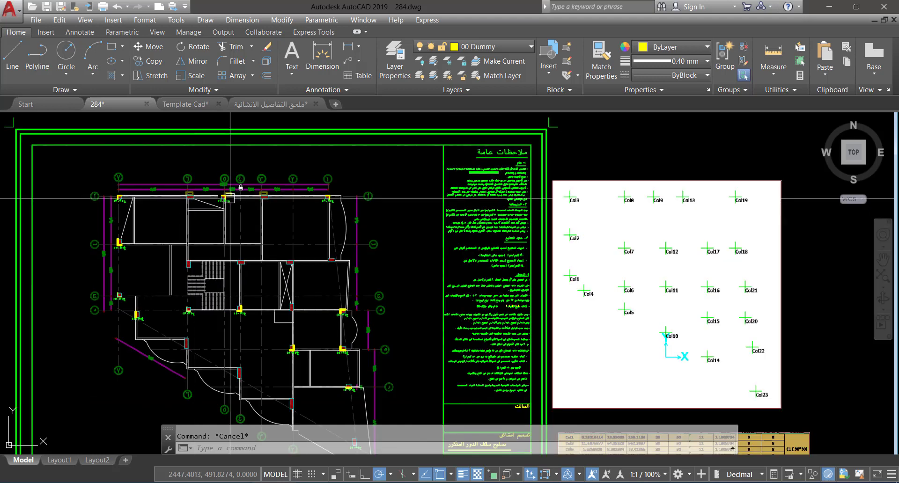
Step: Stretch the right edge of the column at grid 6 / أ inward to 30×50 and fit its hatch to the new outline
scroll(187, 194, "up", 10)
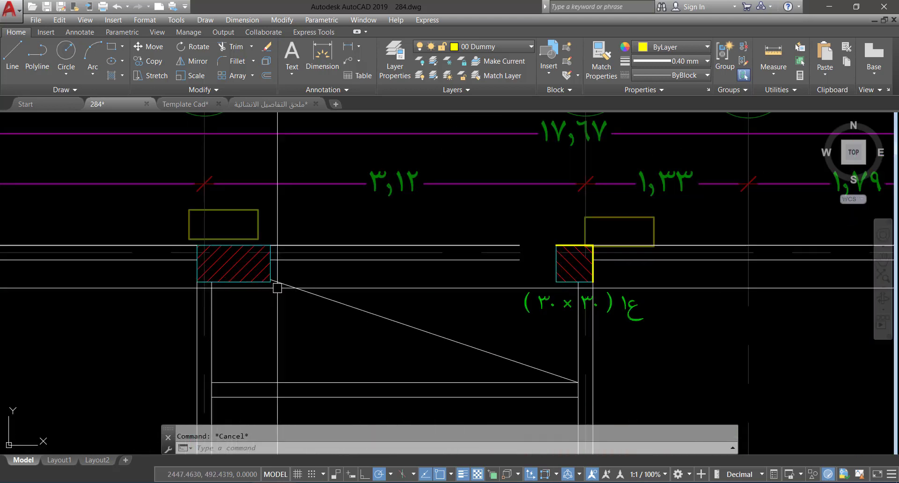
type("s")
key("space")
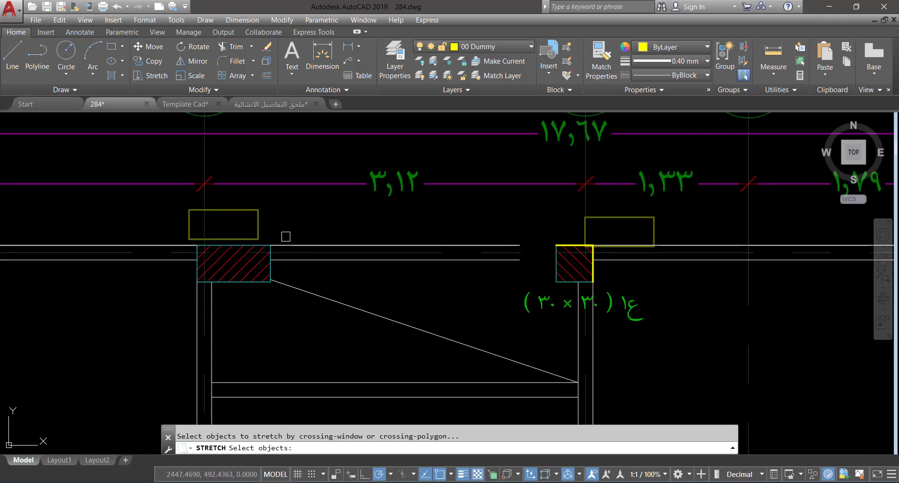
left_click(286, 237)
left_click(249, 307)
key("space")
left_click(289, 312)
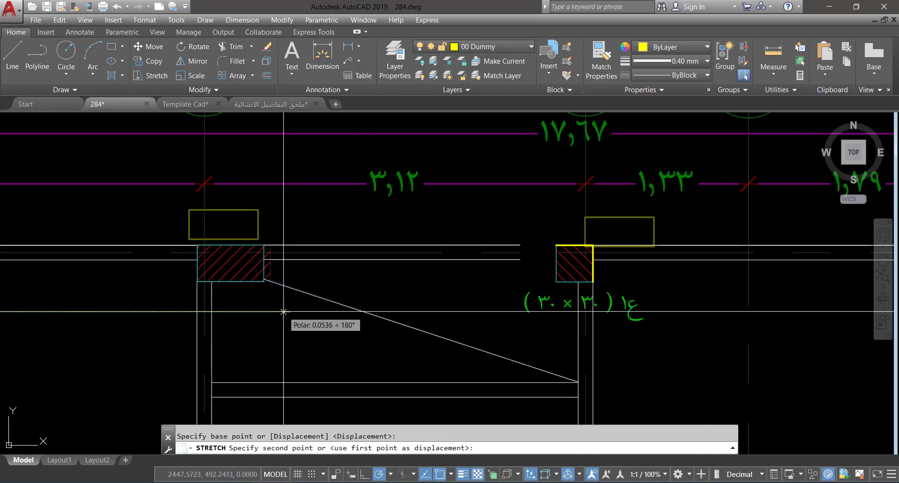
key("Escape")
left_click(275, 269)
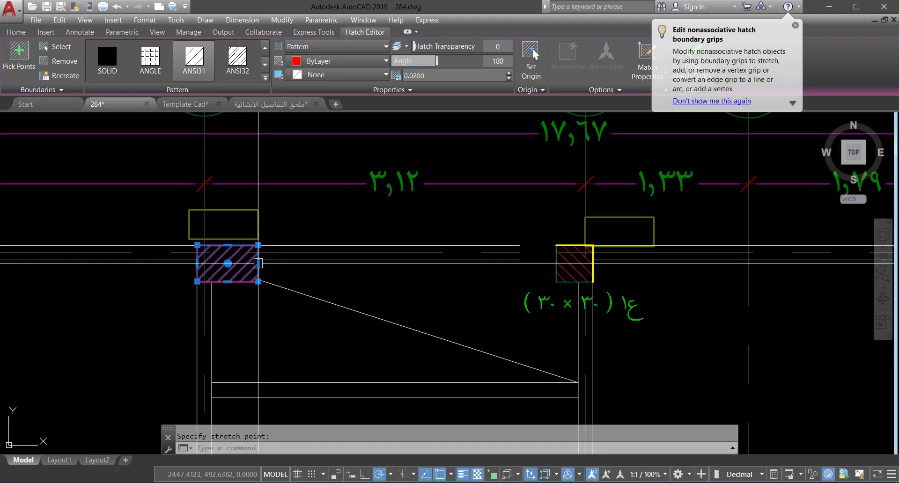
key("Escape")
Step: Delete the diagonal line running from the column at grid 6 / أ to the wall at grid 5
left_click(346, 313)
left_click(333, 282)
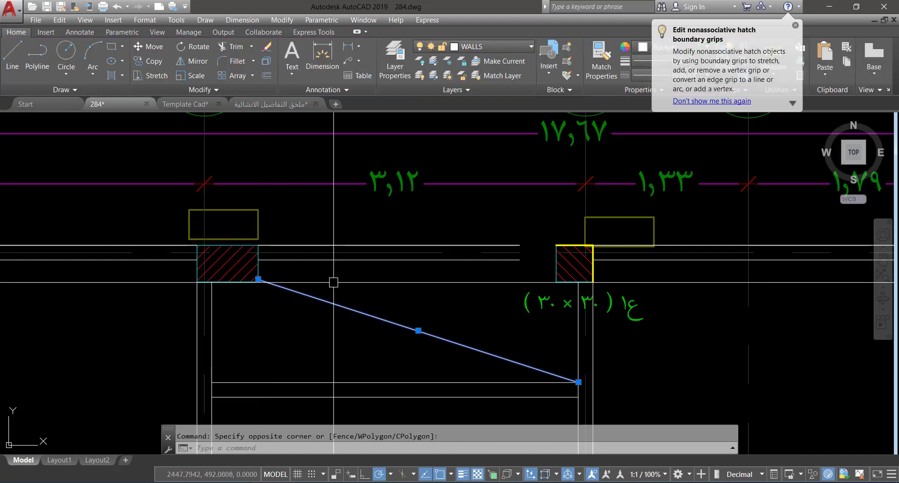
key("Delete")
Step: Copy the ع3 (30×50) label from the column at grid 7 / ب to below the column at grid 6 / أ
scroll(381, 290, "down", 5)
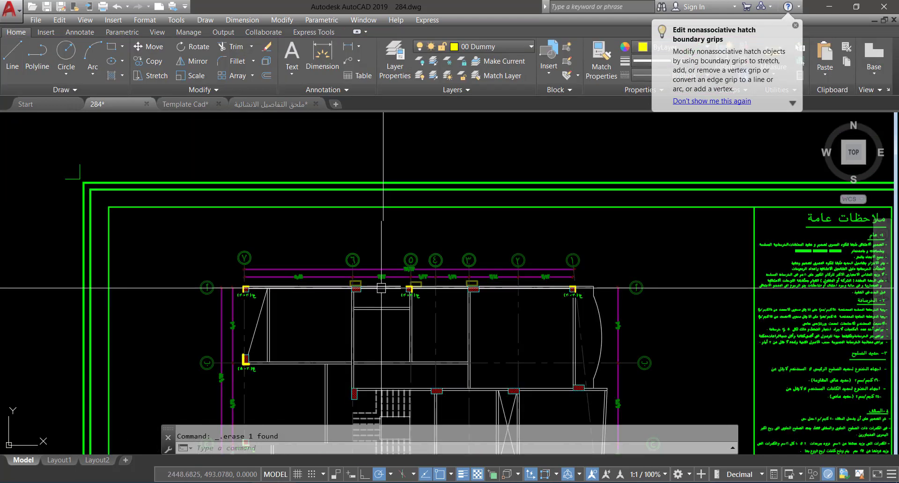
scroll(253, 363, "up", 7)
left_click(251, 353)
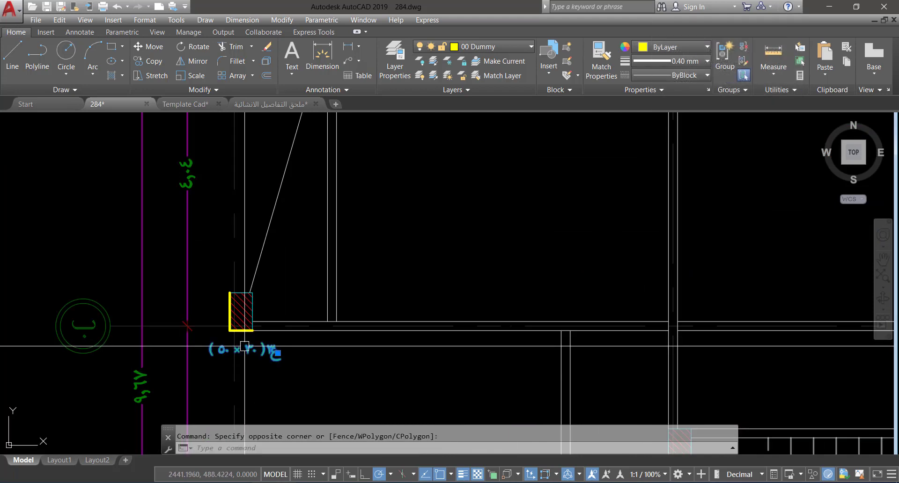
type("co")
key("space")
left_click(254, 364)
scroll(267, 372, "down", 1)
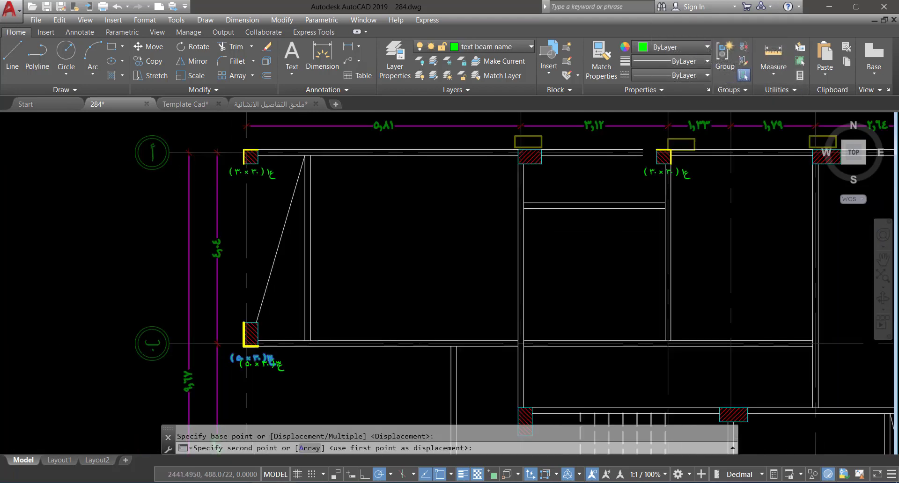
scroll(259, 359, "down", 4)
scroll(376, 330, "up", 9)
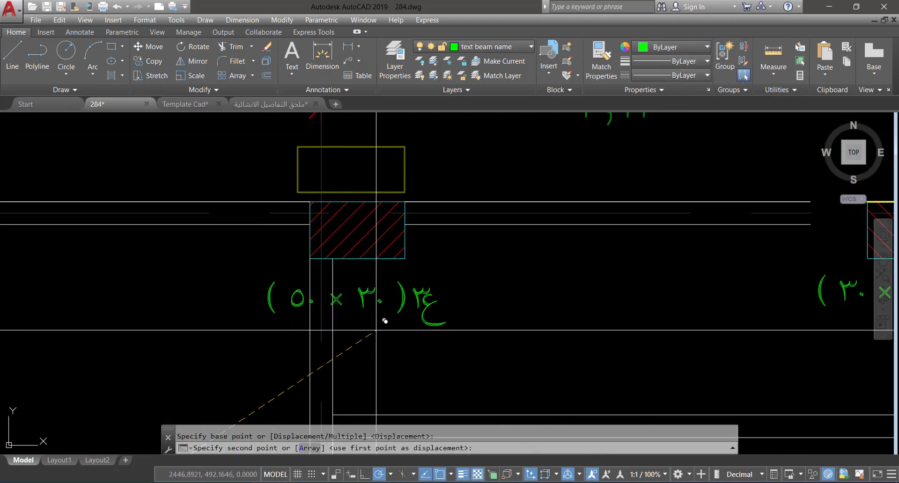
key("Escape")
Step: Draw yellow lines along the upper and left edges of the column at grid 6 / أ
type("di")
key("space")
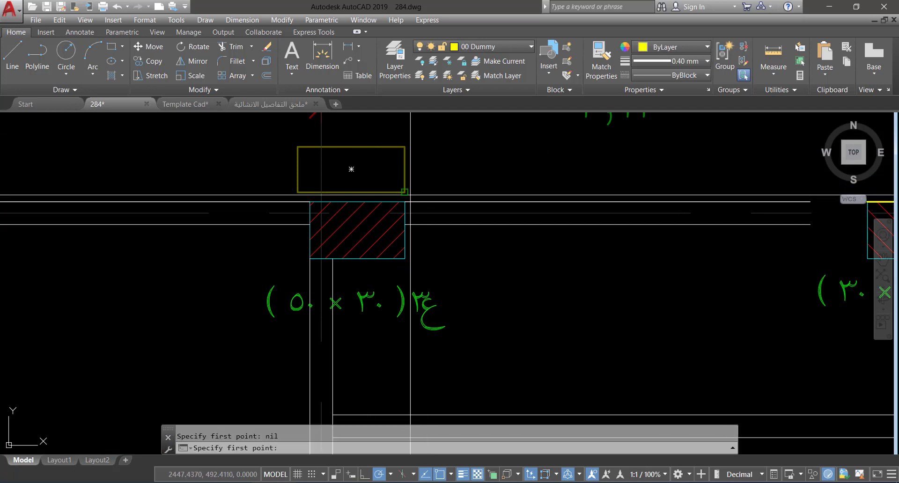
left_click(406, 213)
type("l")
key("space")
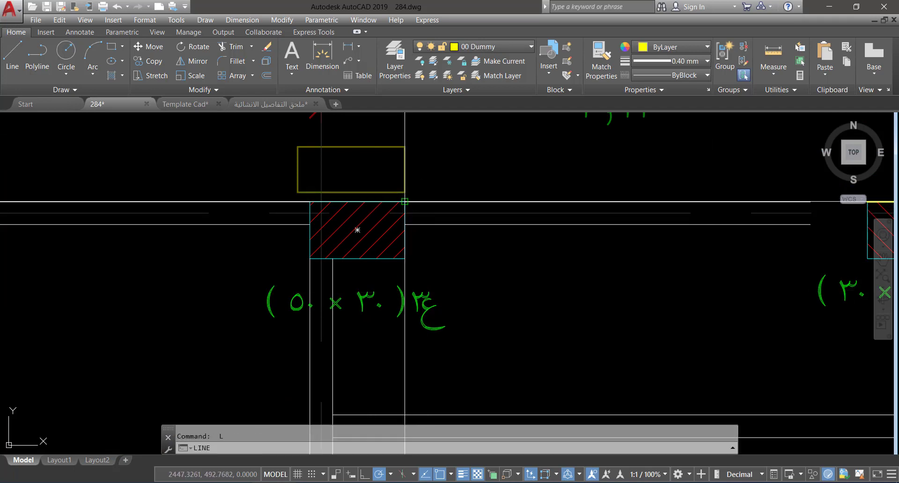
left_click(310, 202)
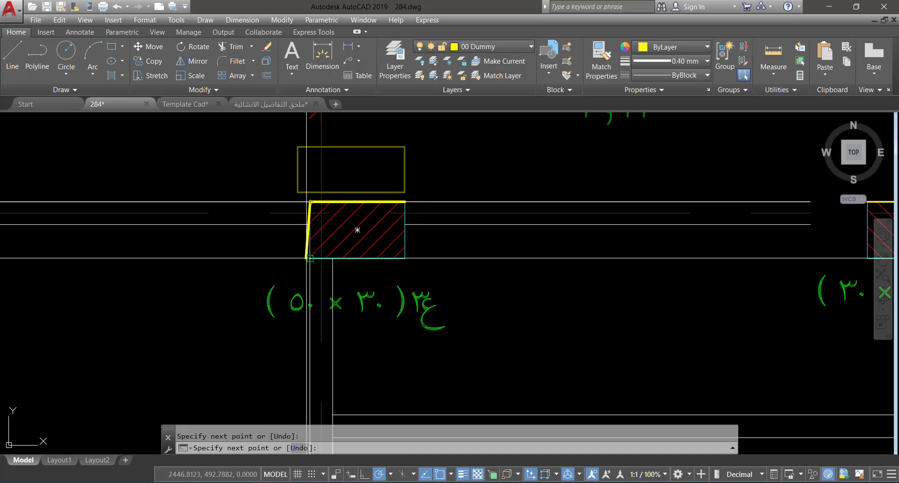
left_click(308, 258)
key("space")
Step: Copy the finished 30×50 column with its hatch, yellow lines and label from grid 6 / أ onto the column at grid 3 / أ
scroll(282, 272, "down", 6)
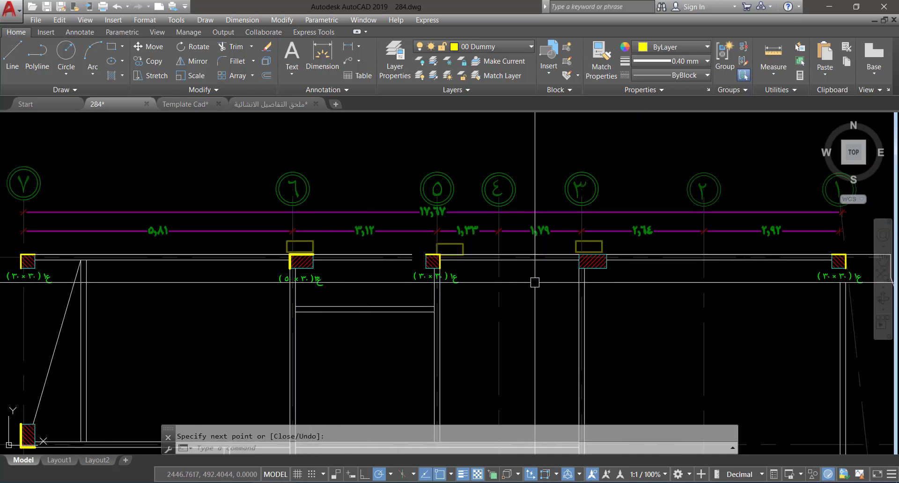
scroll(602, 276, "up", 2)
left_click(61, 227)
left_click(170, 300)
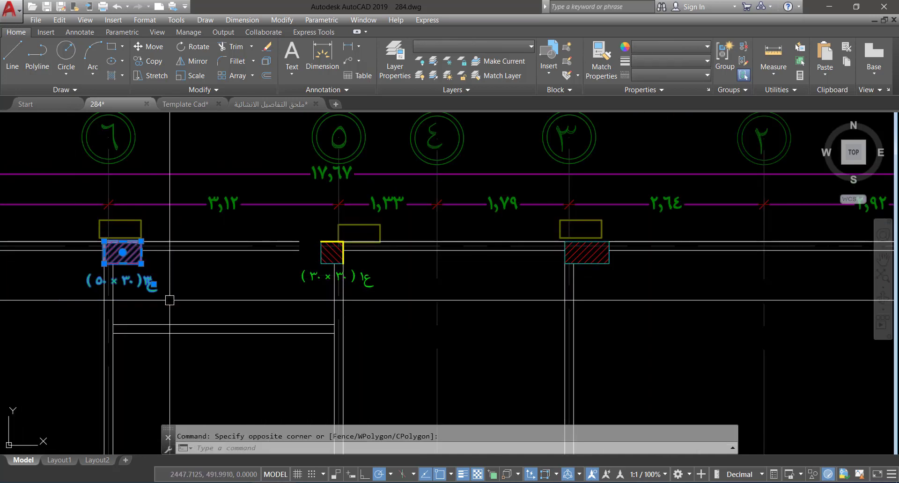
type("co")
key("space")
scroll(86, 239, "up", 3)
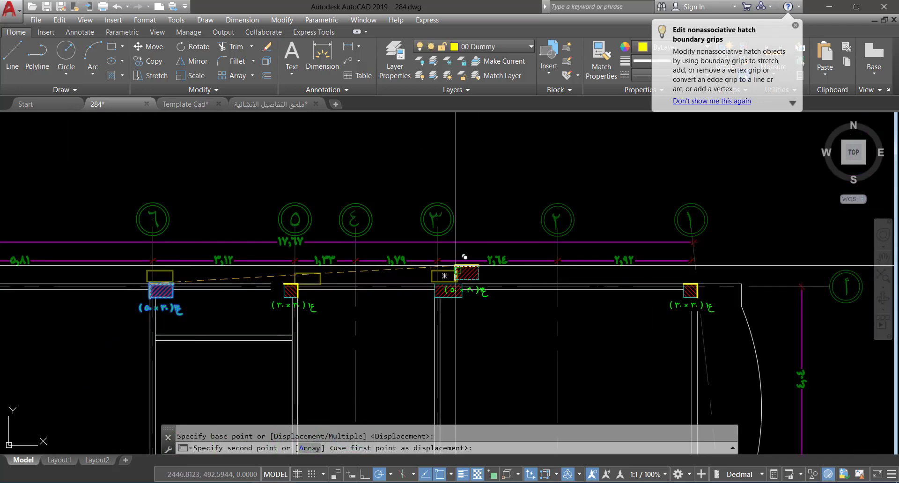
scroll(455, 278, "up", 4)
left_click(327, 321)
scroll(324, 252, "down", 1)
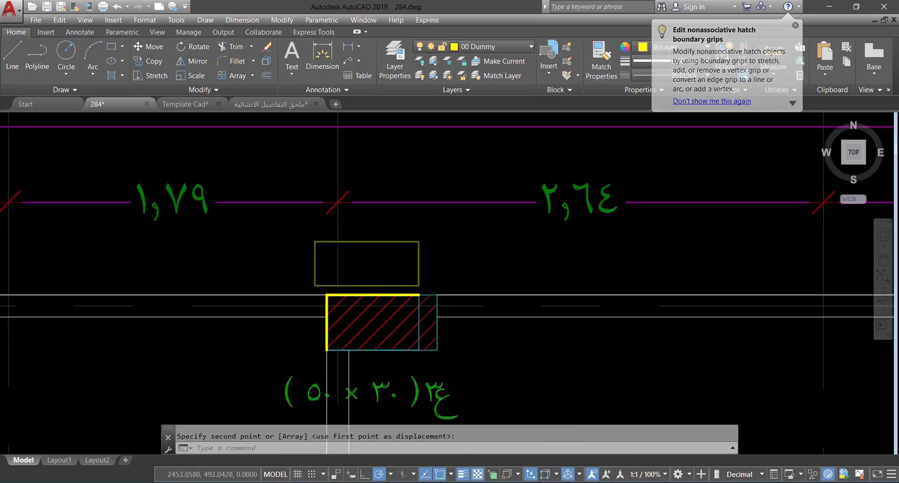
key("Escape")
Step: Delete the old, longer outline and hatch under the copied column at grid 3 / أ
scroll(438, 339, "up", 2)
left_click(452, 352)
left_click(383, 293)
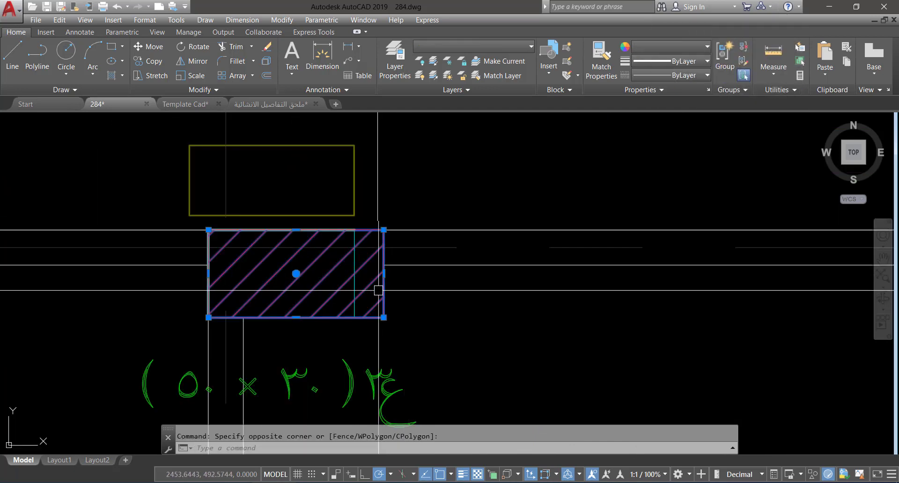
key("Delete")
scroll(398, 301, "down", 4)
key("Escape")
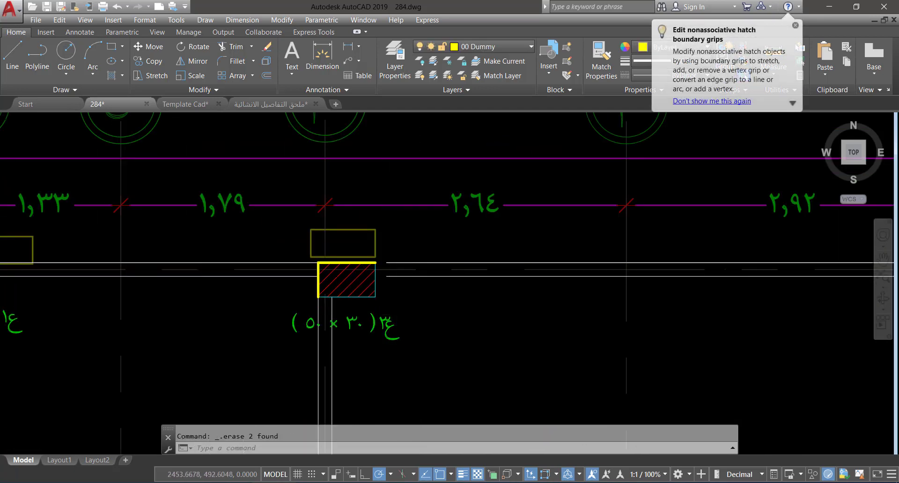
Step: Check the yellow C3 rows of the column schedule and locate Col16, Col17 and Col18 on the column layout image
scroll(397, 288, "down", 8)
scroll(397, 331, "up", 10)
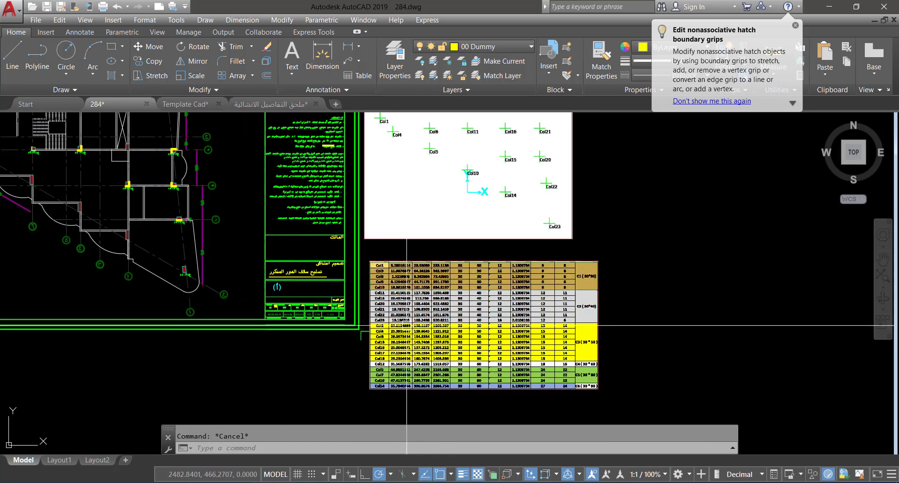
scroll(360, 343, "up", 3)
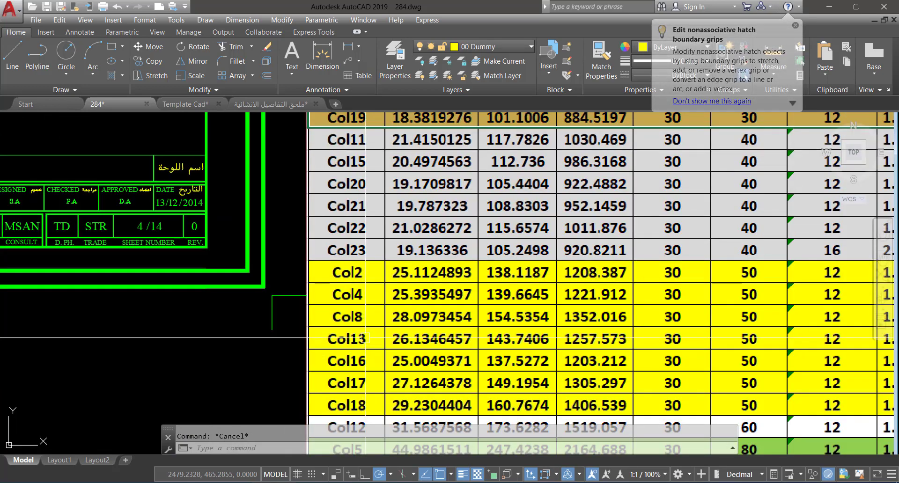
scroll(335, 305, "down", 2)
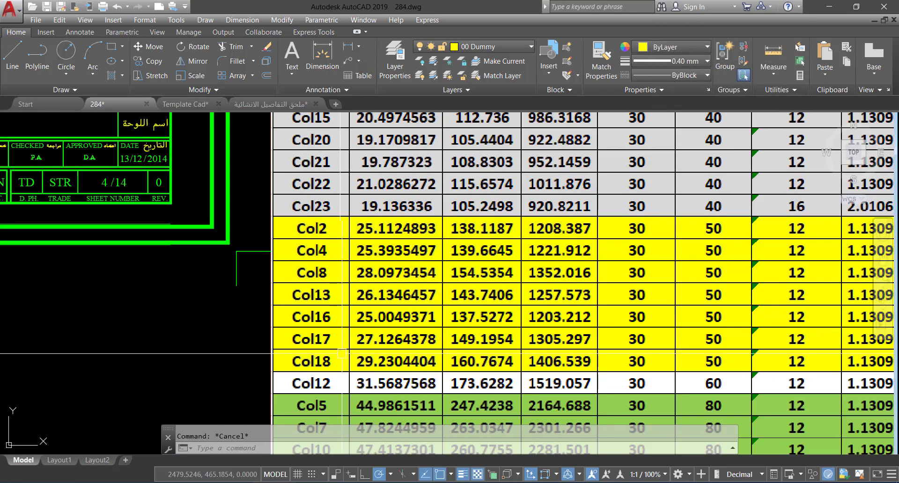
scroll(342, 354, "down", 4)
scroll(388, 201, "up", 2)
middle_click_drag(413, 233, 420, 271)
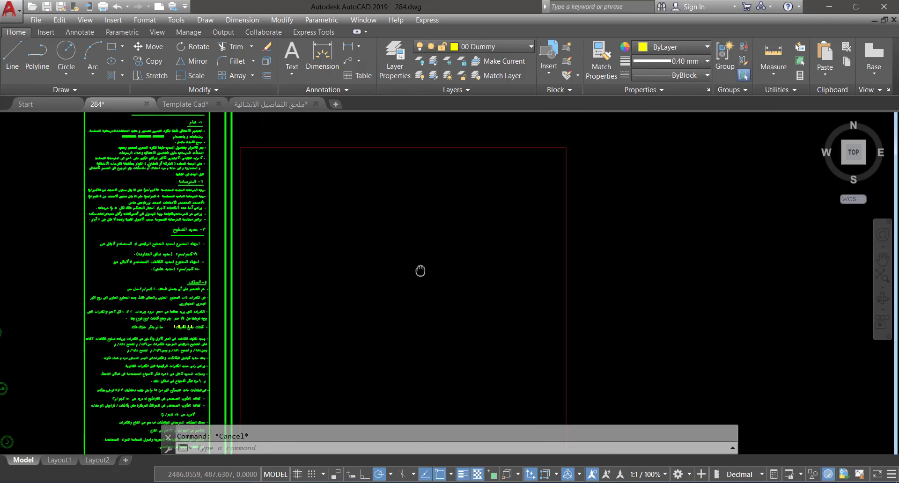
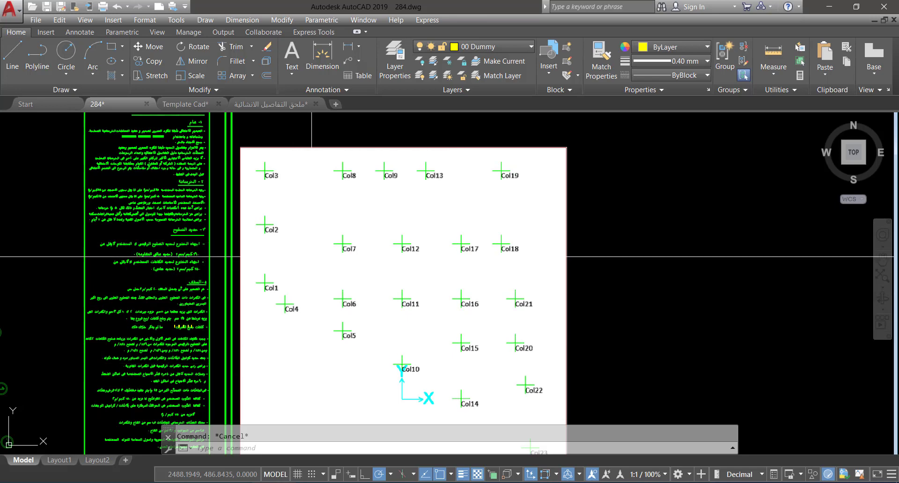
middle_click_drag(331, 252, 325, 221)
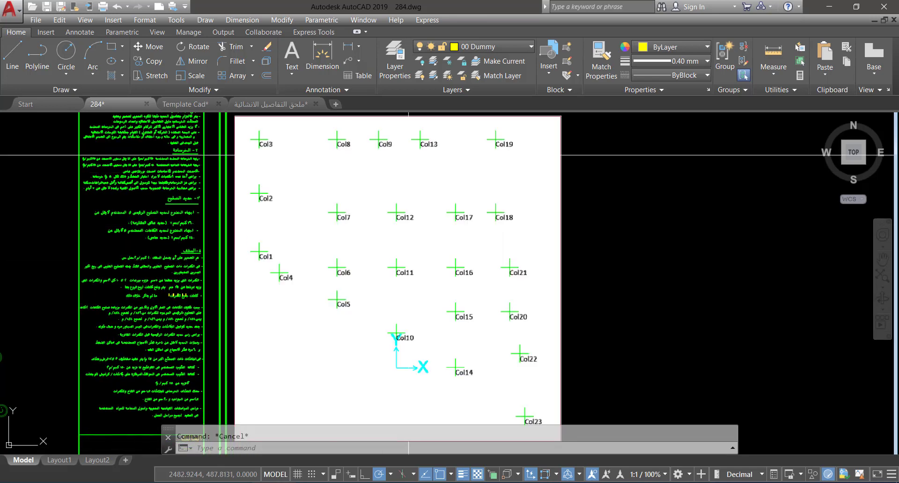
scroll(392, 117, "up", 4)
scroll(390, 179, "down", 2)
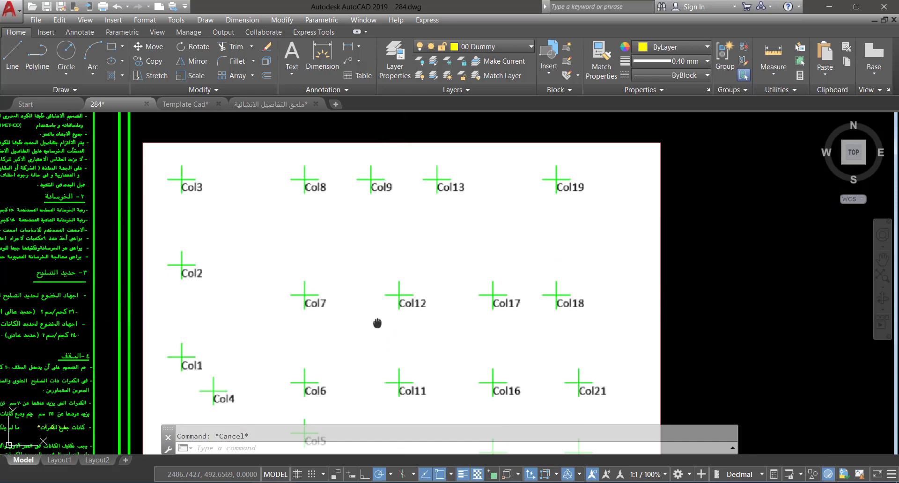
middle_click_drag(377, 323, 380, 277)
middle_click_drag(400, 338, 384, 253)
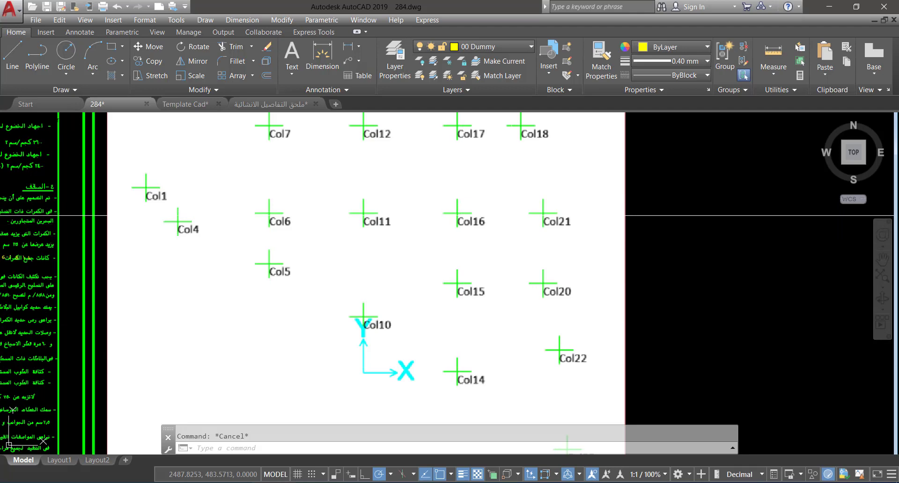
middle_click_drag(502, 219, 500, 244)
middle_click_drag(473, 182, 484, 240)
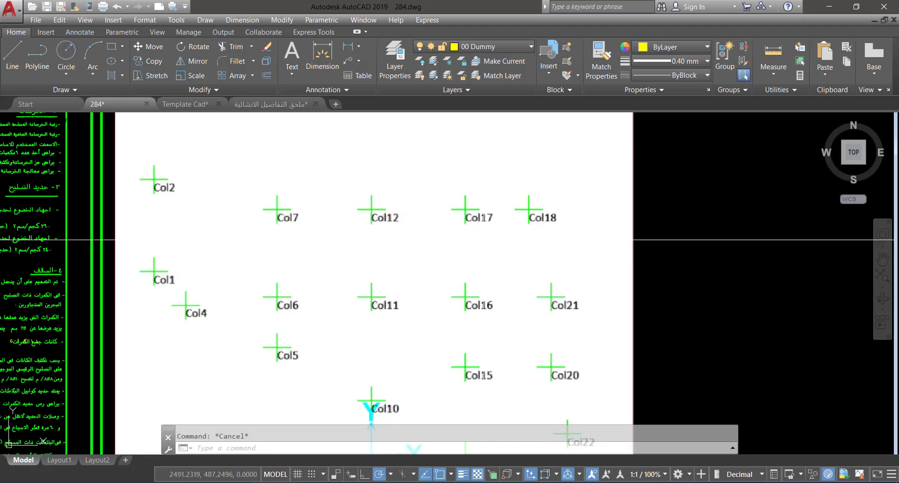
scroll(488, 226, "down", 4)
scroll(492, 234, "up", 2)
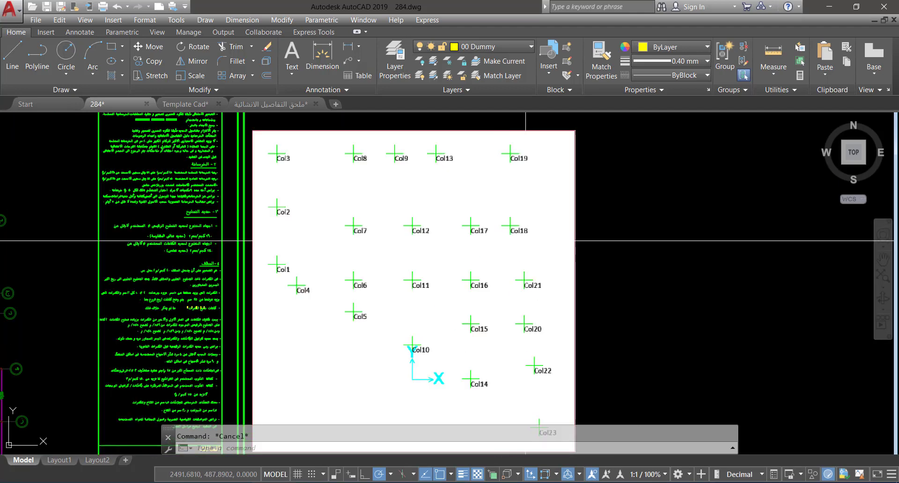
scroll(529, 236, "down", 2)
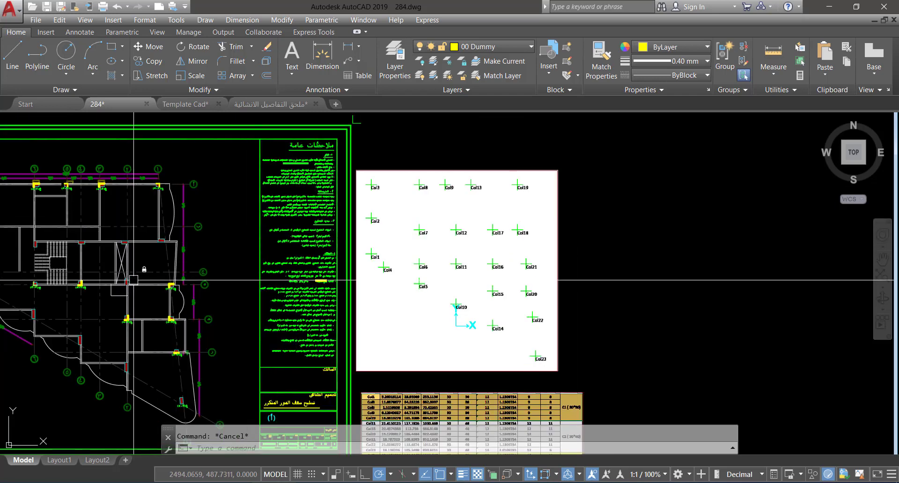
Step: Stretch the right edge of the column on the grid 1 wall, just below grid ب, inward by 0.1
mouse_move(134, 280)
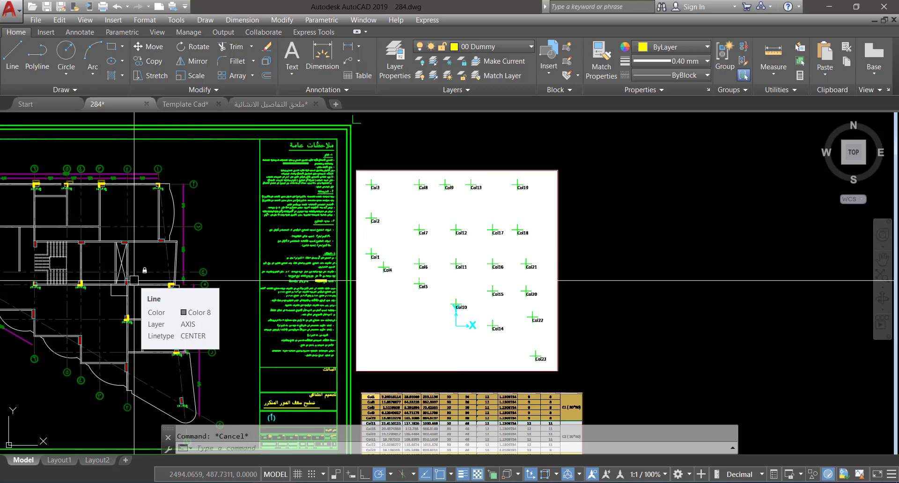
scroll(92, 275, "up", 5)
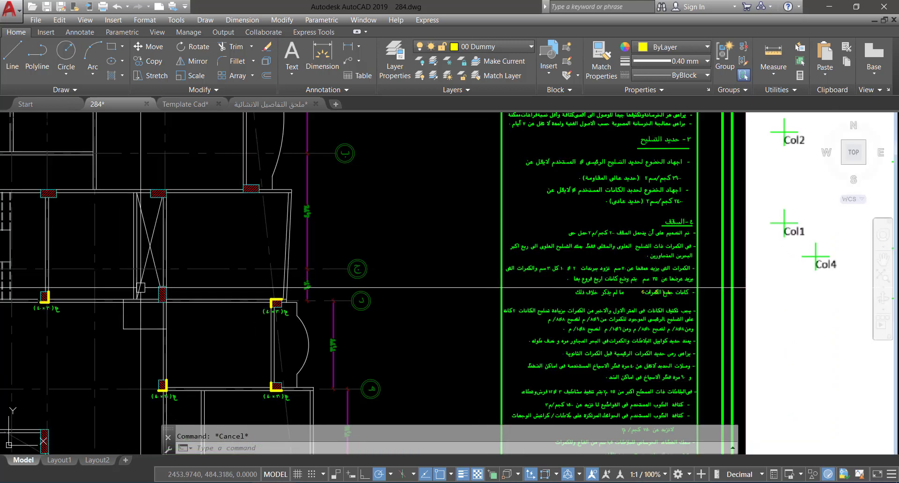
middle_click_drag(239, 210, 321, 260)
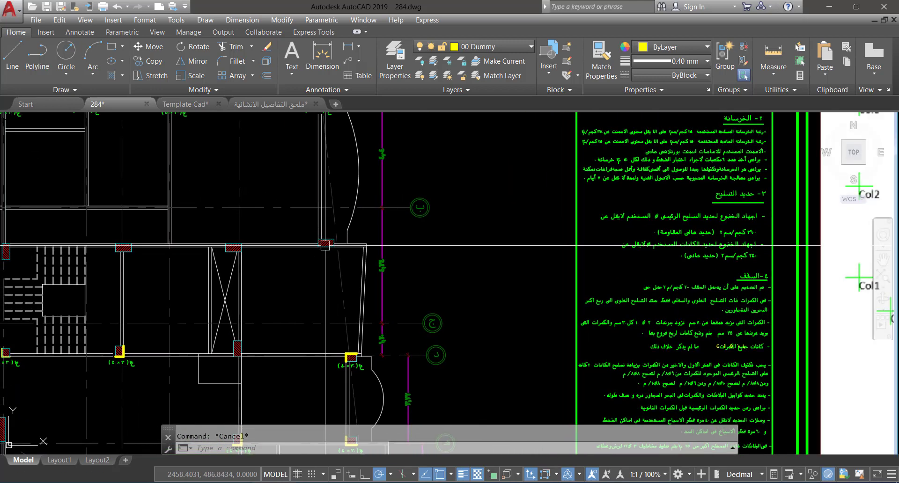
scroll(328, 246, "up", 2)
type("s")
key("Return")
scroll(344, 241, "up", 5)
left_click(348, 220)
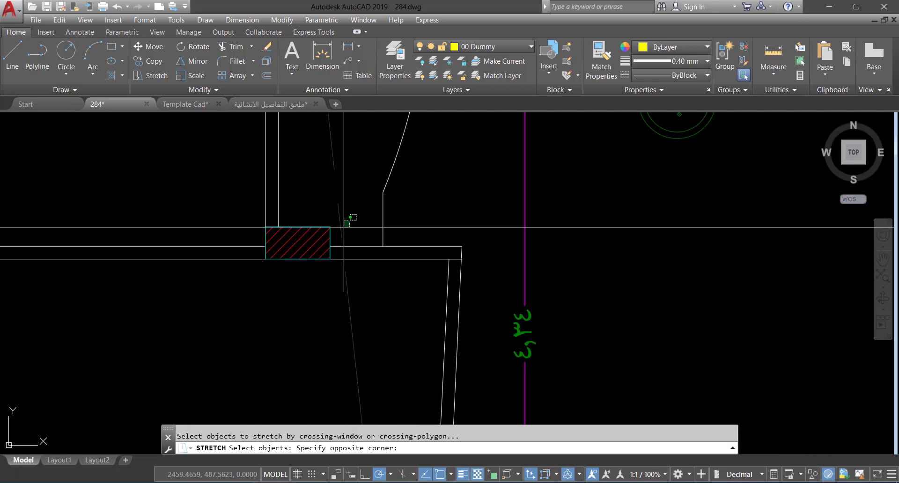
left_click(311, 278)
key("Return")
left_click(340, 297)
type(".")
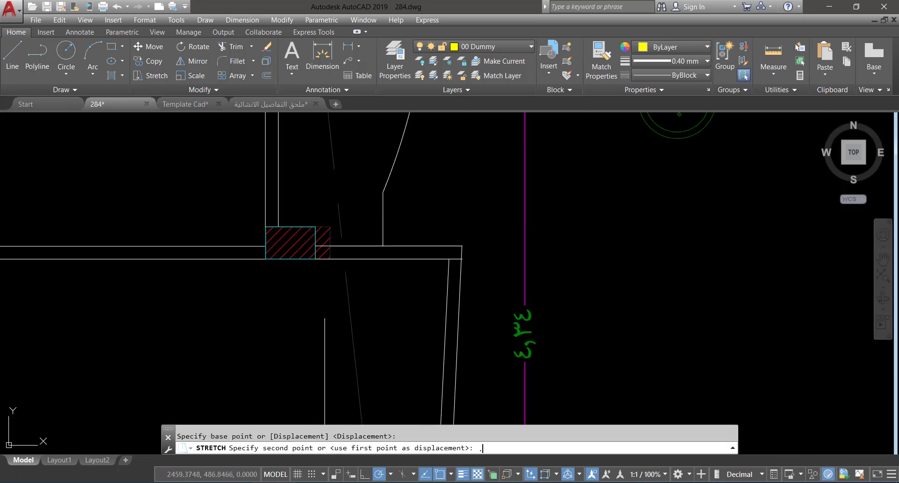
type("1")
key("Return")
Step: Fit the hatch of the column on the grid 1 wall below grid ب to its shortened outline
scroll(319, 248, "up", 4)
left_click(345, 228)
left_click(345, 240)
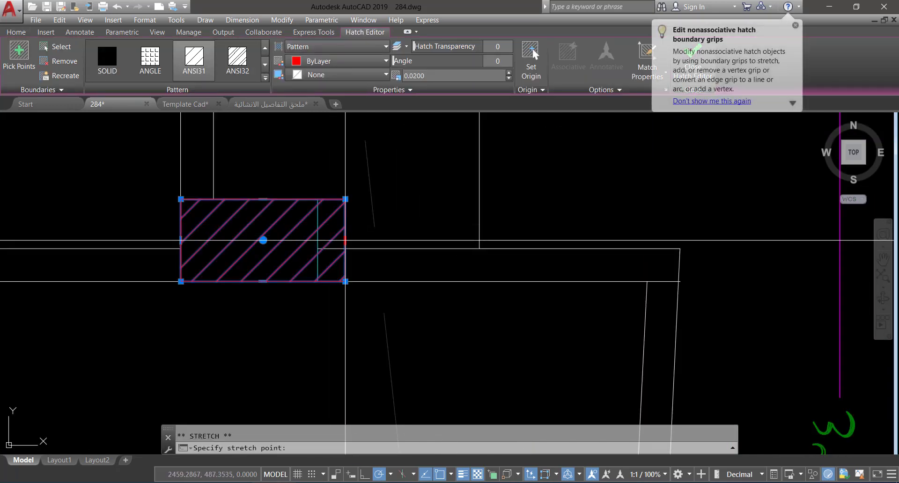
scroll(345, 241, "down", 5)
key("Escape")
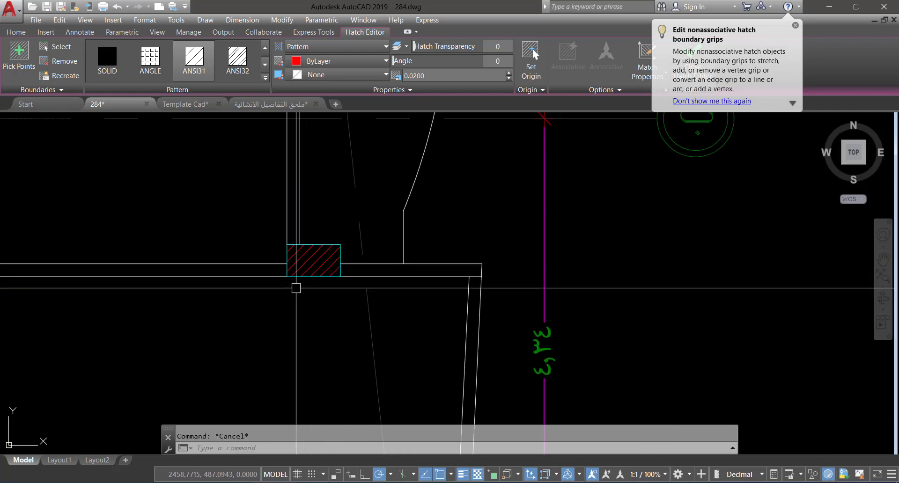
Step: Draw yellow lines along the left and lower edges of the shortened column on the grid 1 wall below grid ب
type("l")
key("Return")
scroll(297, 287, "up", 2)
left_click(281, 219)
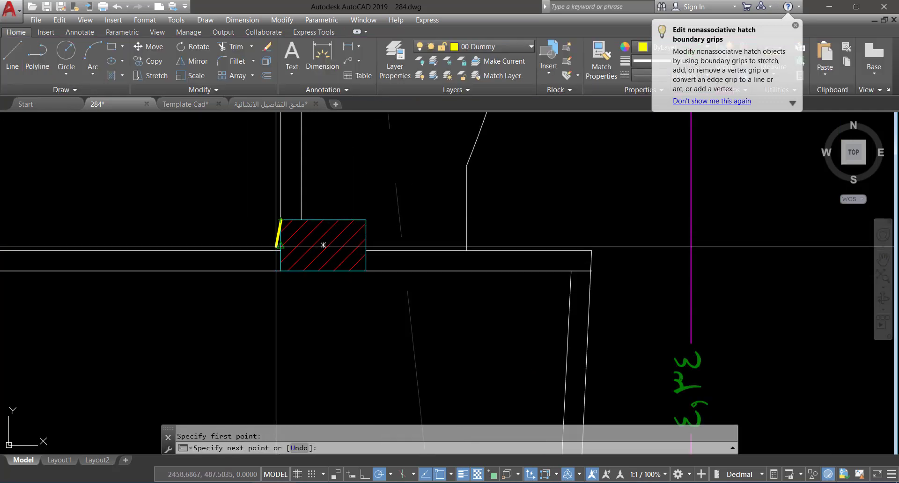
left_click(377, 272)
scroll(377, 273, "down", 6)
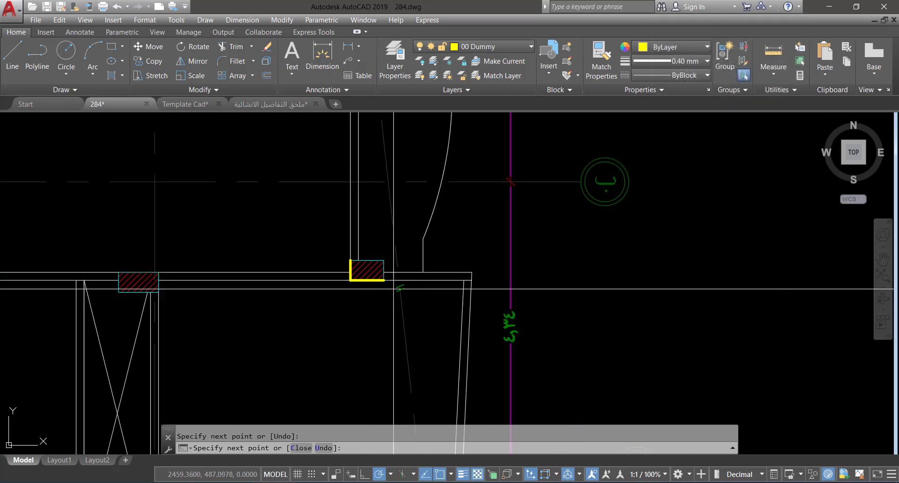
key("Escape")
Step: Copy the C3 (30 × 50) label from the column on grid أ to just below the shortened column on the grid 1 wall
left_click(176, 145)
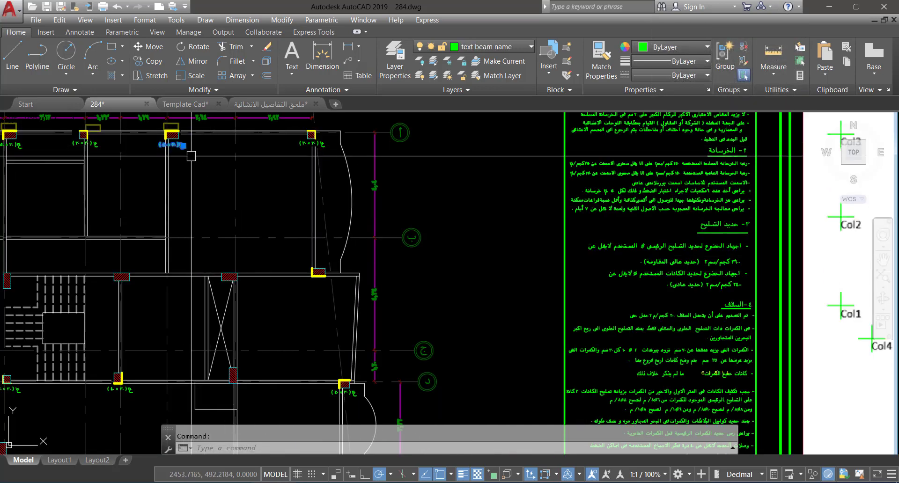
type("c")
key("Return")
left_click(172, 145)
scroll(330, 278, "up", 5)
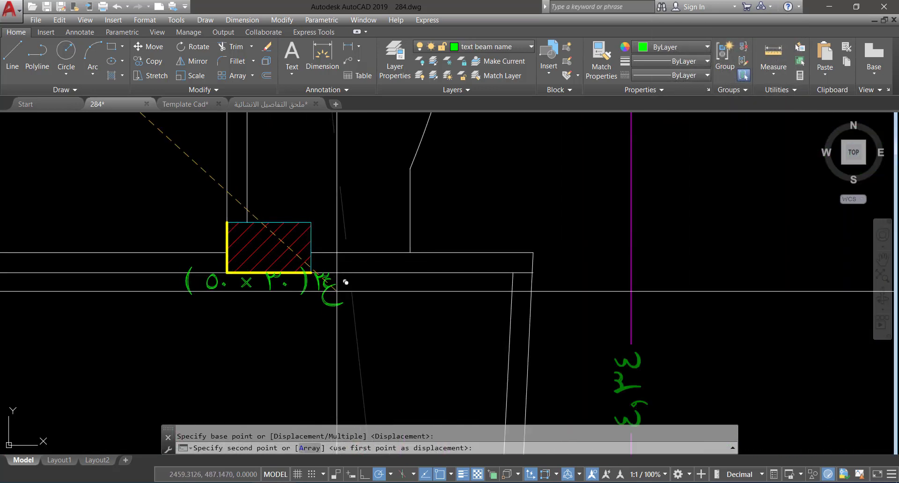
left_click(350, 315)
scroll(365, 246, "down", 6)
middle_click_drag(279, 277, 342, 223)
key("Escape")
Step: Stretch the left edge of the column on grid 2, above the crossed shaft, inward by 0.1
scroll(272, 193, "up", 6)
type("s")
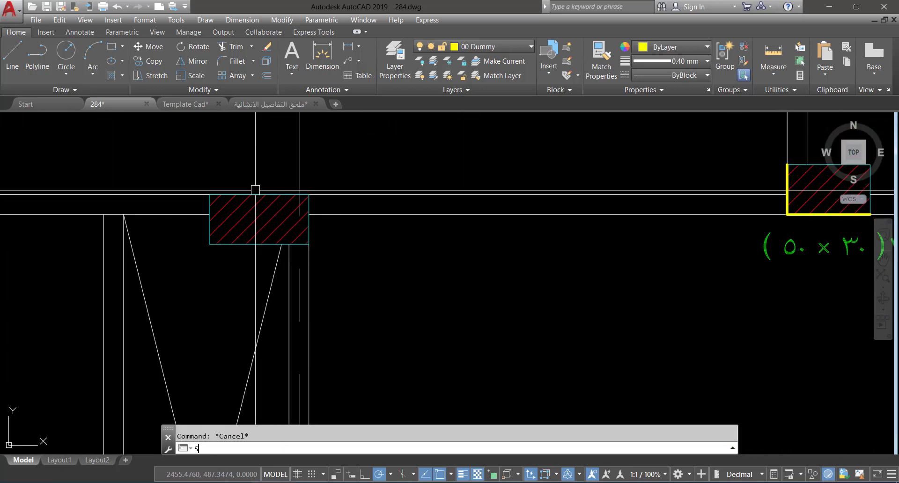
key("Return")
left_click(233, 158)
left_click(185, 273)
key("Return")
left_click(197, 277)
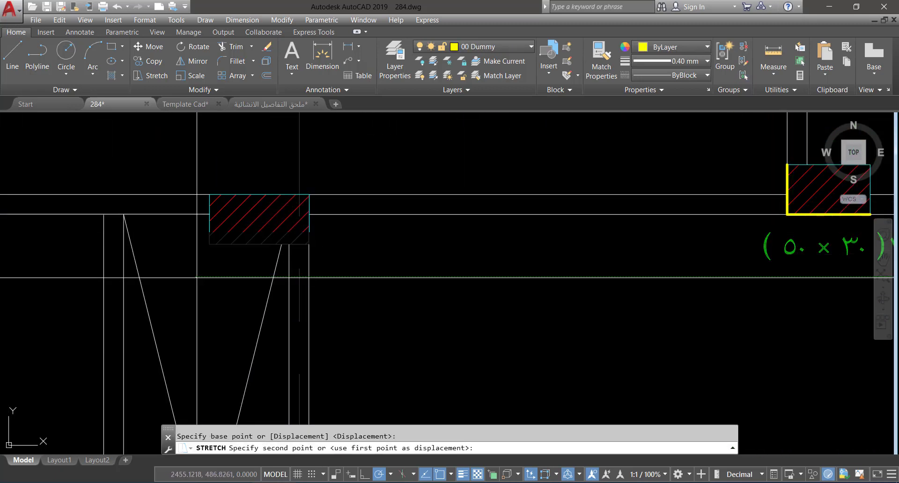
key("Return")
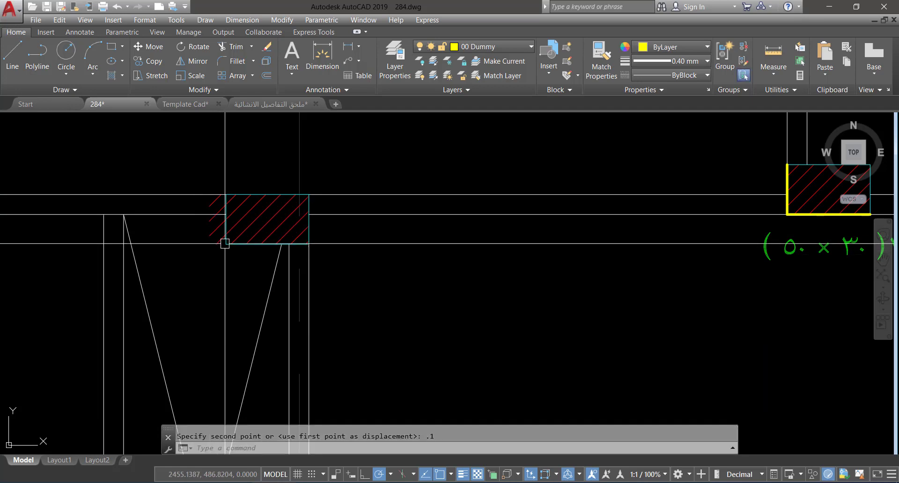
Step: Fit the hatch of the grid 2 column above the crossed shaft to its shortened outline
left_click(212, 239)
left_click(210, 219)
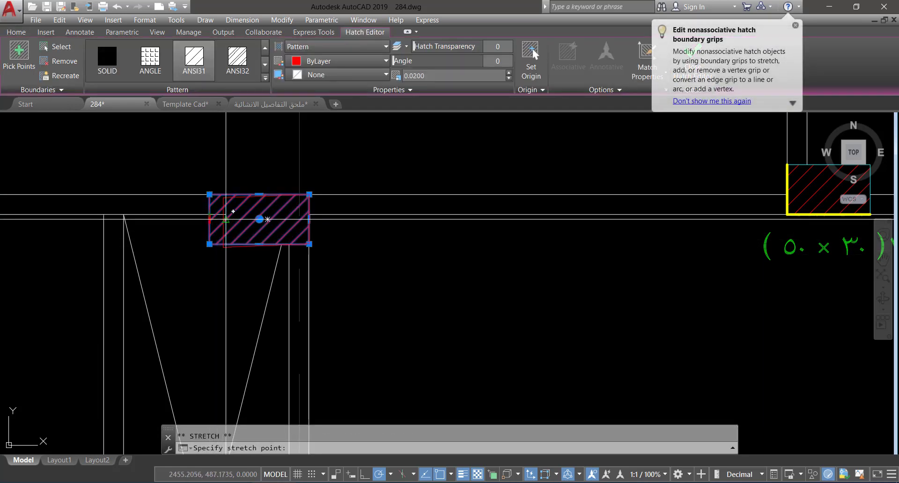
scroll(277, 222, "down", 2)
key("Escape")
Step: Draw yellow lines along the right and upper edges of the shortened grid 2 column above the crossed shaft
type("d")
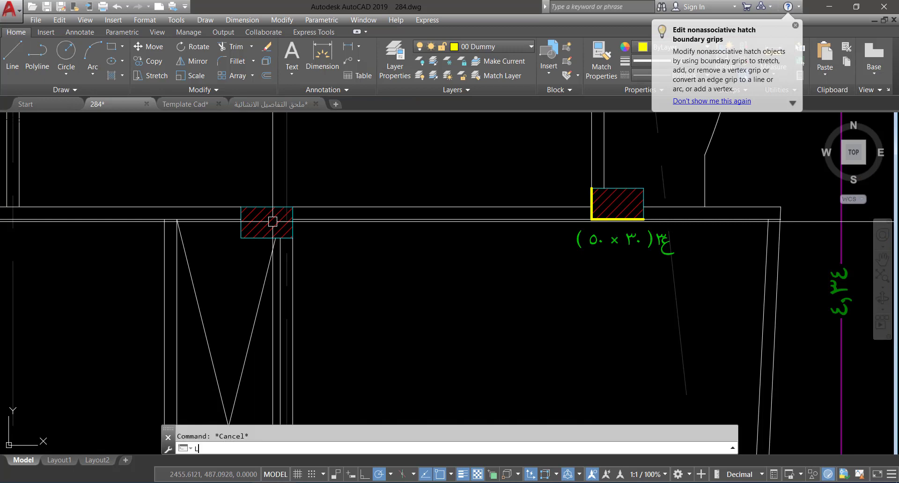
key("space")
scroll(275, 207, "up", 2)
left_click(303, 256)
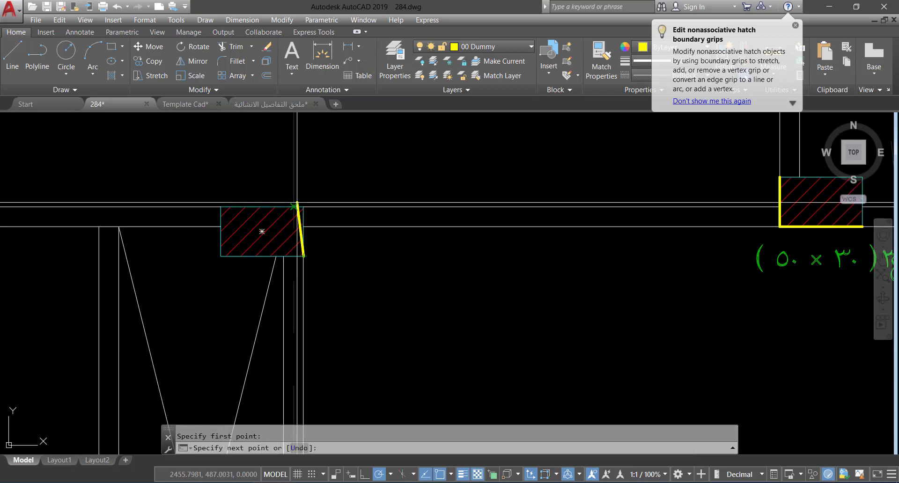
left_click(303, 206)
left_click(221, 207)
scroll(225, 208, "down", 2)
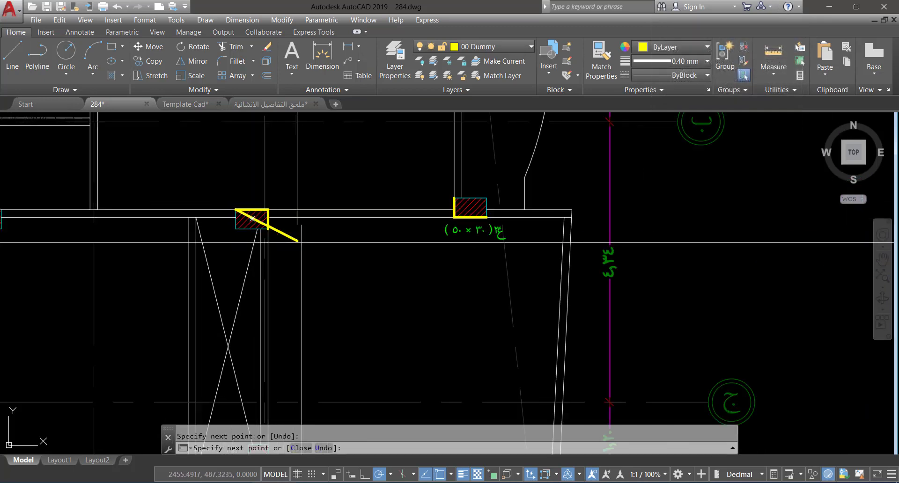
key("Escape")
Step: Copy the C3 (30 × 50) label from the grid 1 wall column to just below the grid 2 column above the shaft
left_click(497, 232)
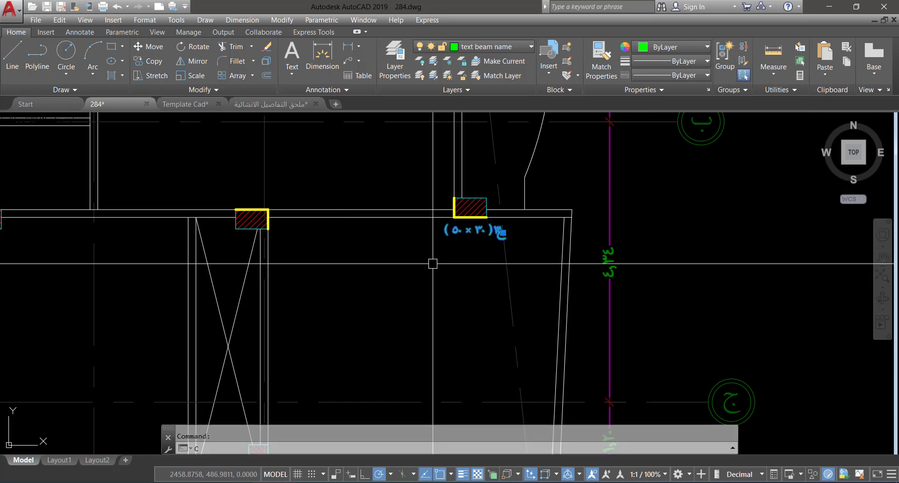
type("c")
key("Return")
left_click(502, 298)
key("Escape")
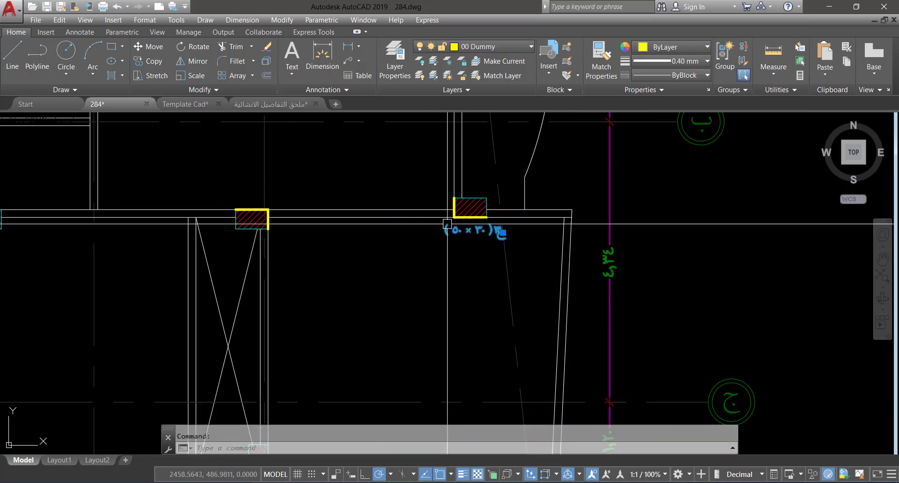
type("co")
key("Return")
left_click(465, 315)
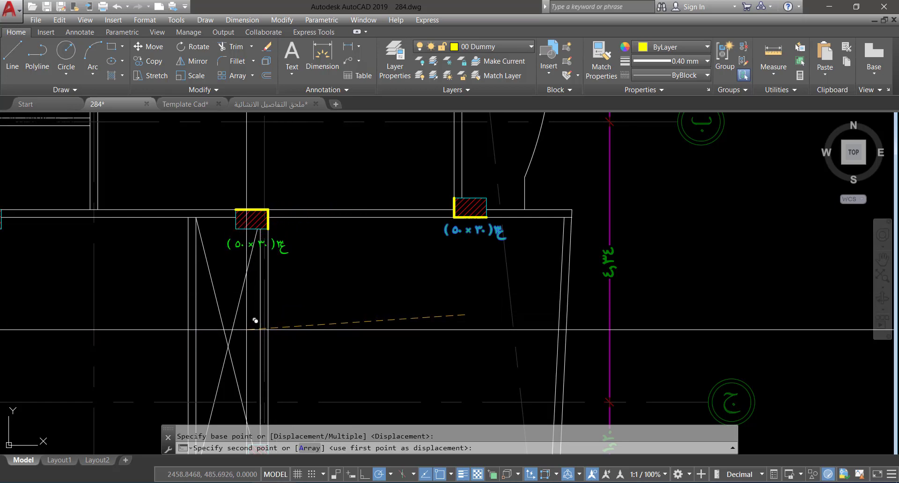
Step: Stretch the upper edge of the column at grid 2 and grid د, below the crossed shaft, downward by 0.1
scroll(255, 322, "down", 5)
scroll(273, 324, "up", 5)
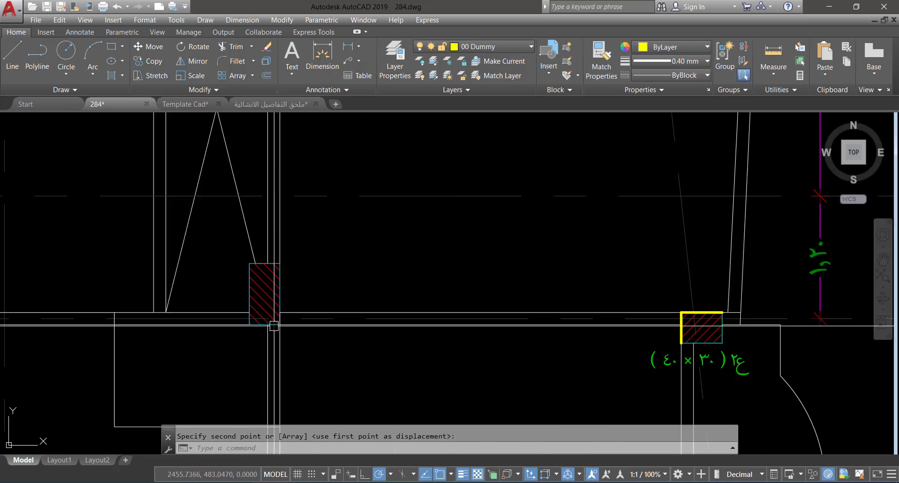
key("Escape")
type("s")
key("Return")
scroll(275, 292, "up", 2)
left_click(316, 200)
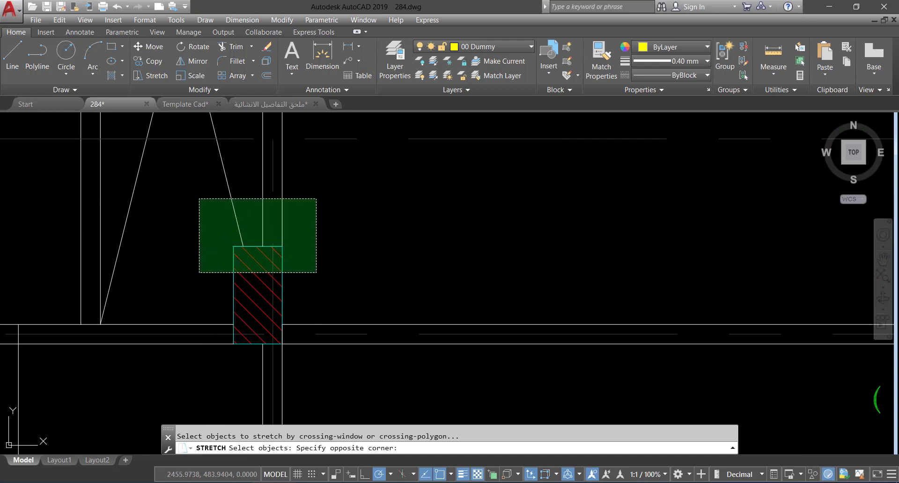
left_click(199, 273)
key("Return")
left_click(363, 228)
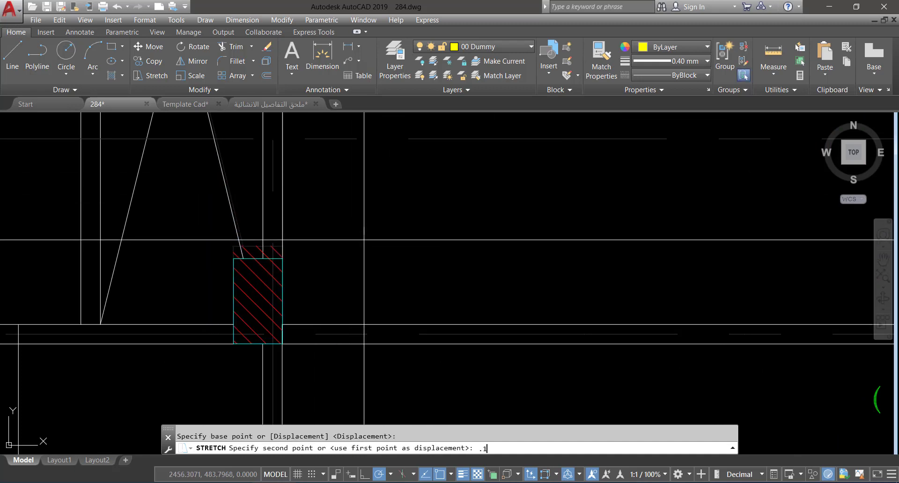
type(".1")
key("Return")
Step: Fit the hatch of the column at grid 2 and grid د to its shortened outline
left_click(257, 258)
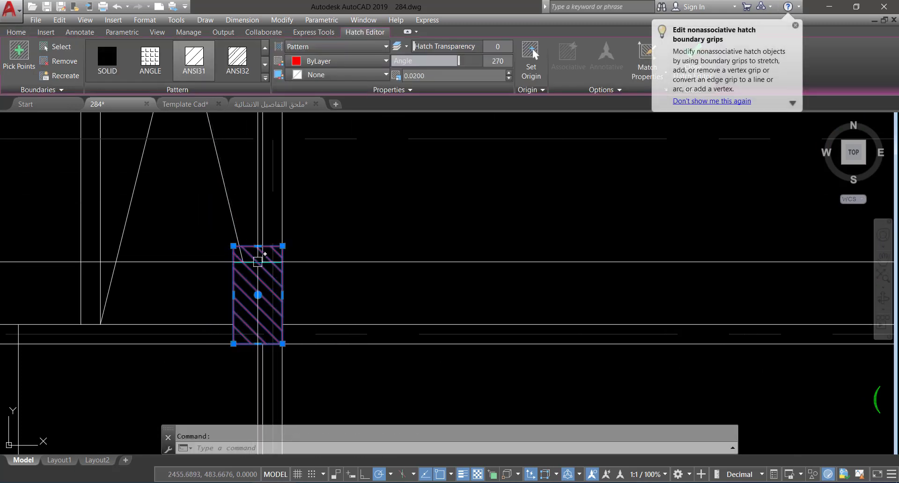
key("Escape")
key("Escape")
Step: Draw yellow lines along the right and lower edges of the shortened column at grid 2 and grid د
scroll(295, 319, "down", 2)
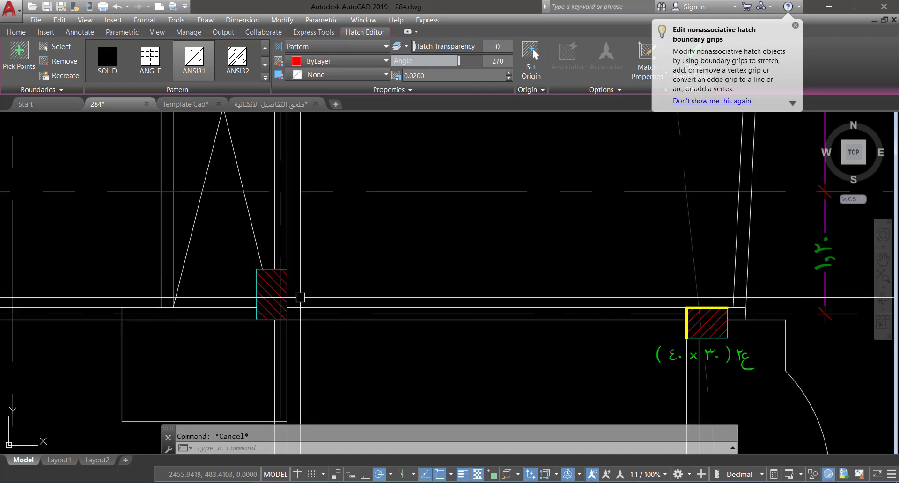
scroll(287, 318, "up", 2)
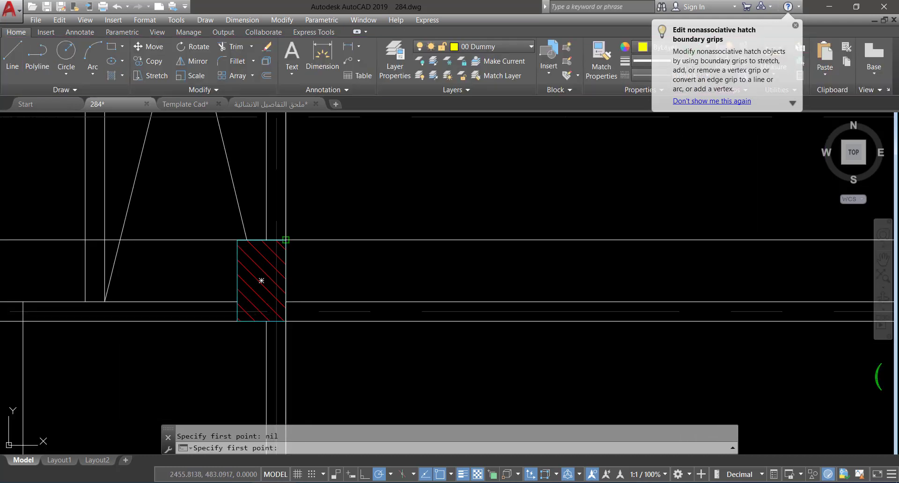
left_click(286, 239)
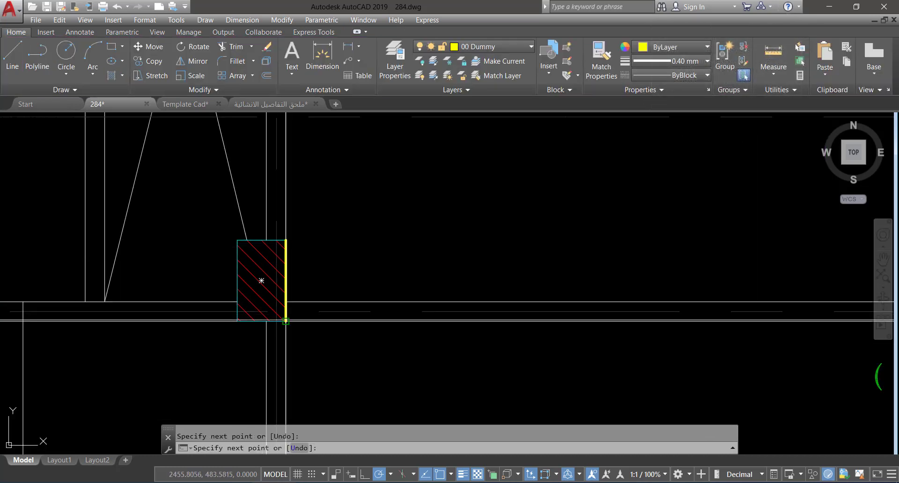
left_click(237, 321)
scroll(269, 324, "down", 3)
key("Escape")
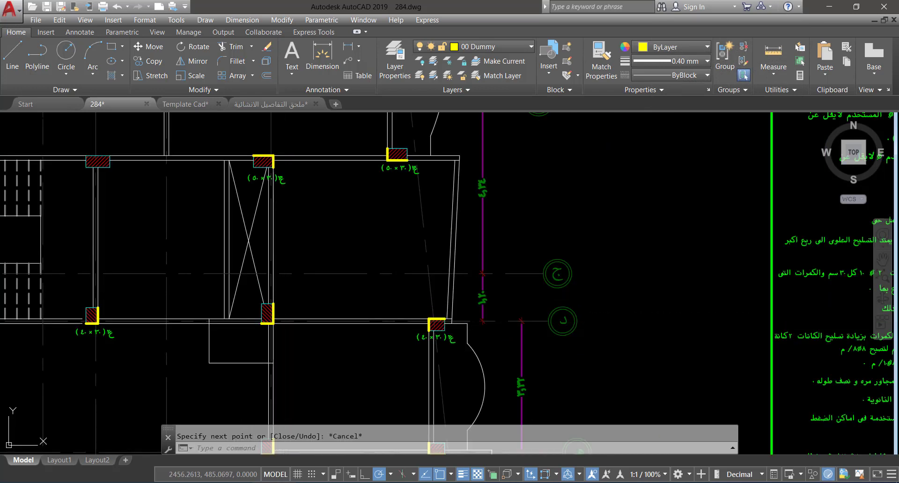
Step: Copy the C3 (30 × 50) label from the column above the shaft to just below the column at grid 2 and grid د
left_click(282, 182)
type("c")
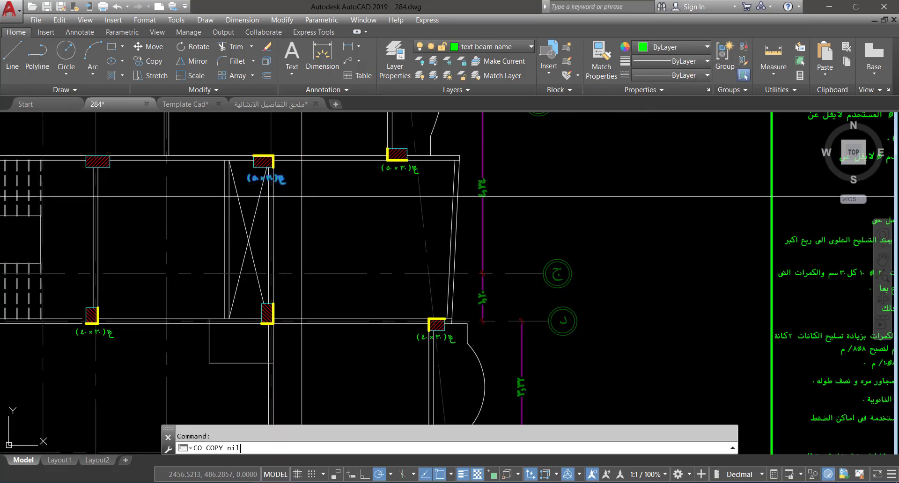
left_click(304, 183)
left_click(312, 338)
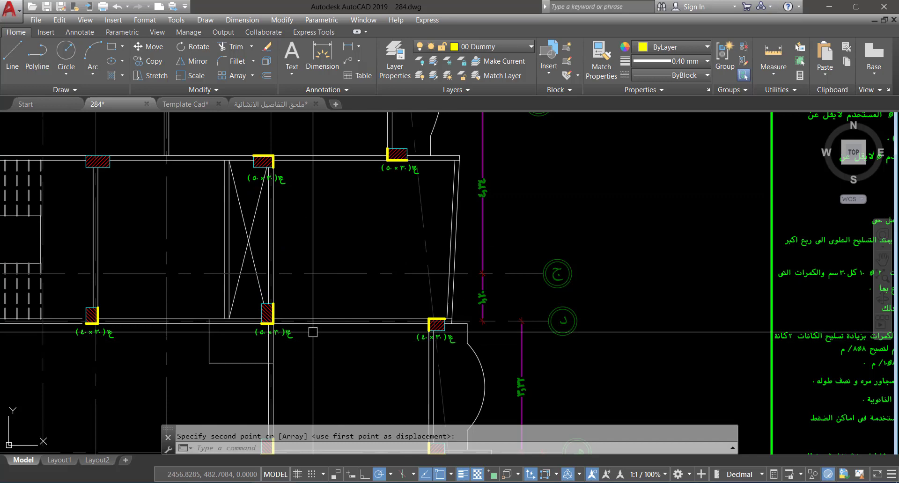
key("Escape")
Step: Check the C4 row of the column schedule and locate Col12 on the column layout image and the floor plan
scroll(325, 298, "down", 3)
middle_click_drag(419, 297, 323, 175)
scroll(324, 175, "down", 1)
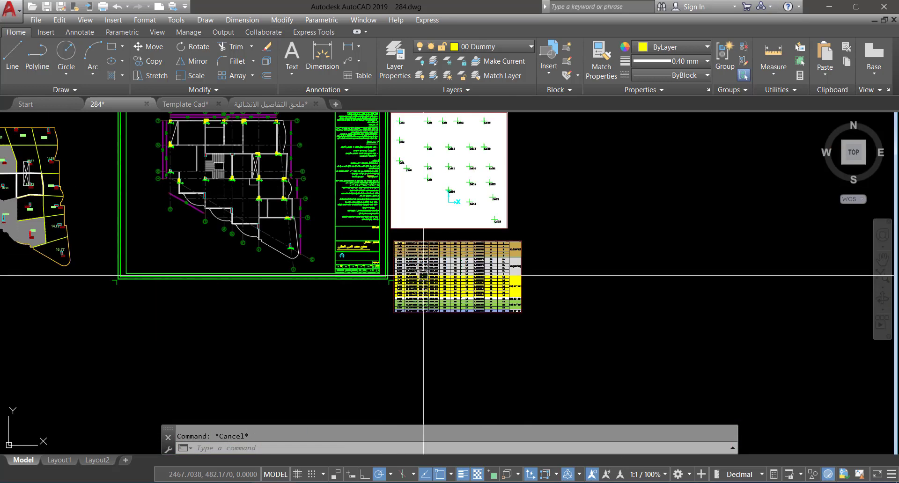
scroll(423, 276, "up", 8)
scroll(296, 257, "down", 2)
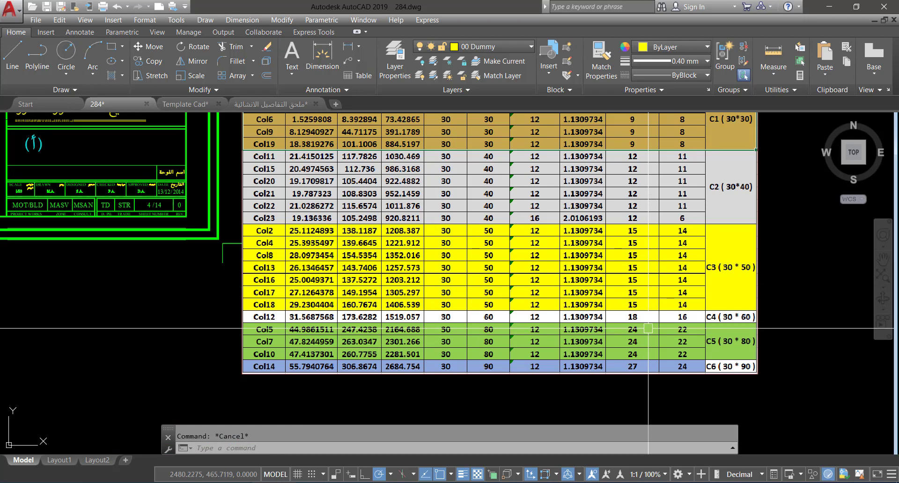
scroll(707, 340, "down", 2)
mouse_move(620, 217)
middle_mouse_down()
mouse_move(536, 319)
mouse_move(518, 360)
middle_mouse_up()
scroll(579, 258, "up", 2)
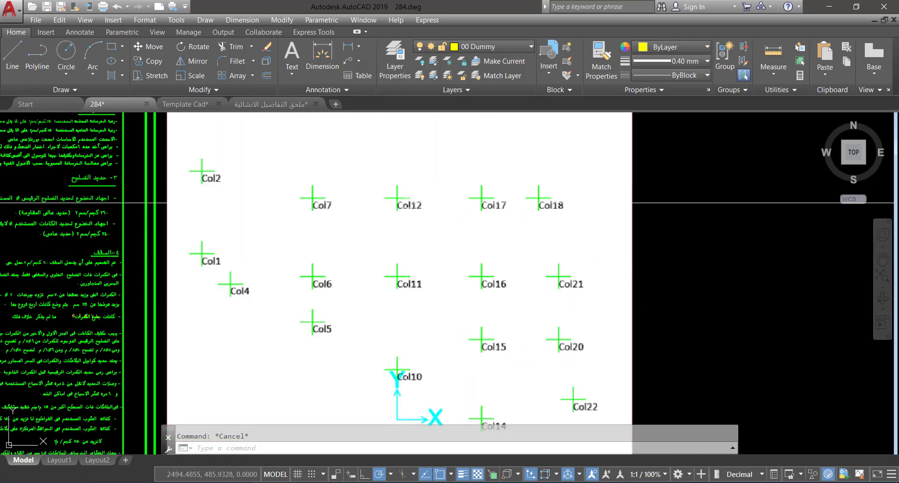
scroll(405, 203, "down", 2)
middle_click_drag(395, 198, 506, 259)
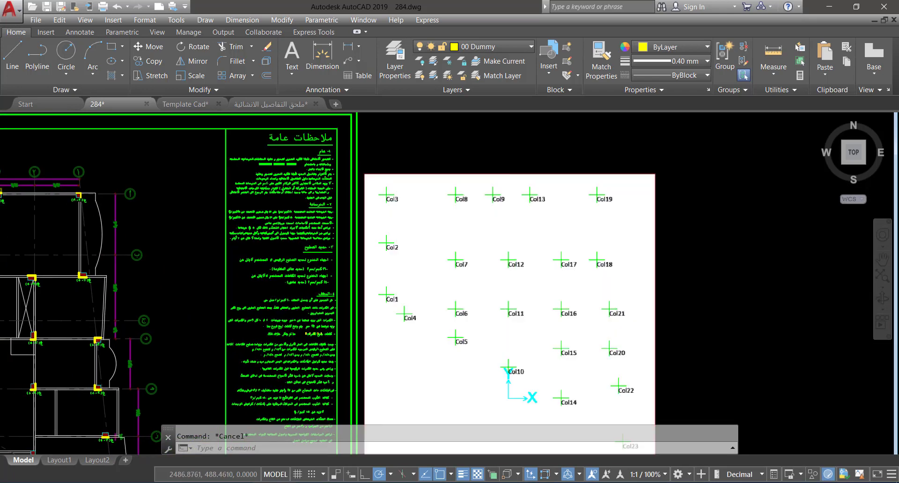
scroll(506, 260, "down", 3)
scroll(291, 262, "up", 3)
scroll(282, 285, "up", 6)
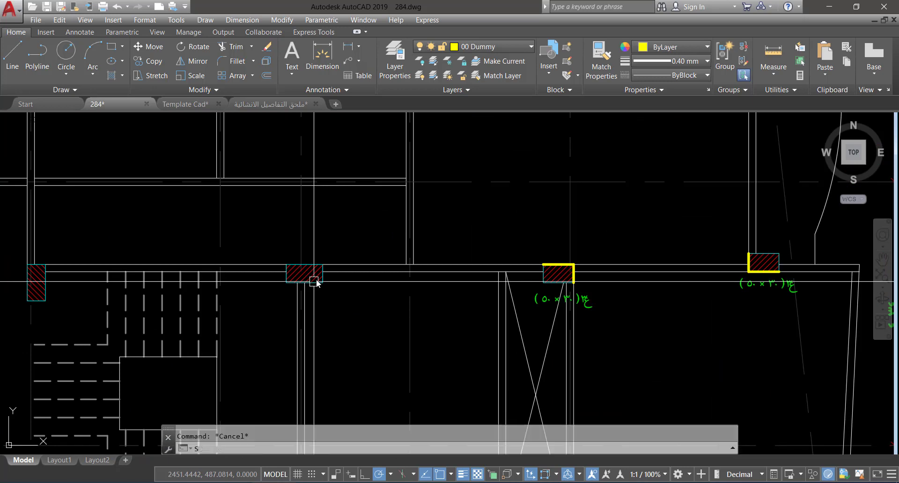
Step: Copy the C3 (30 × 50) label from the grid 2 column above the shaft to just below the Col12 column beside the stairs
left_click(587, 306)
type("co")
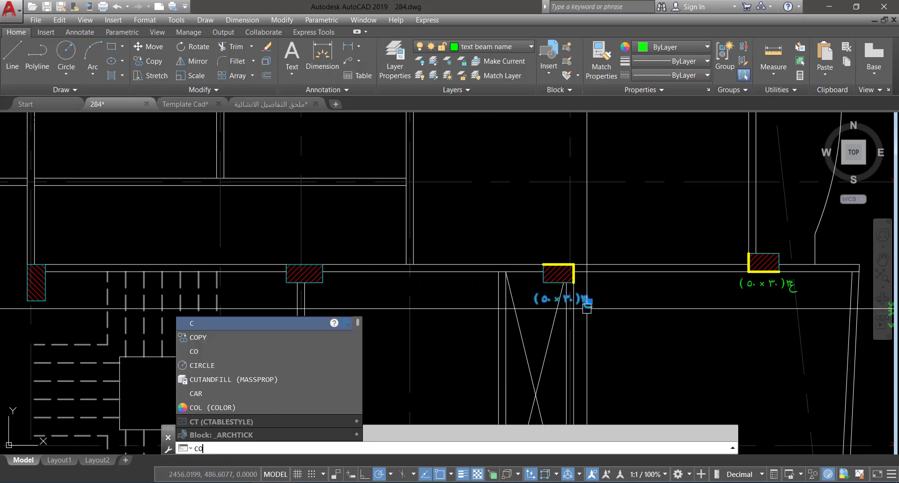
key("Return")
left_click(618, 320)
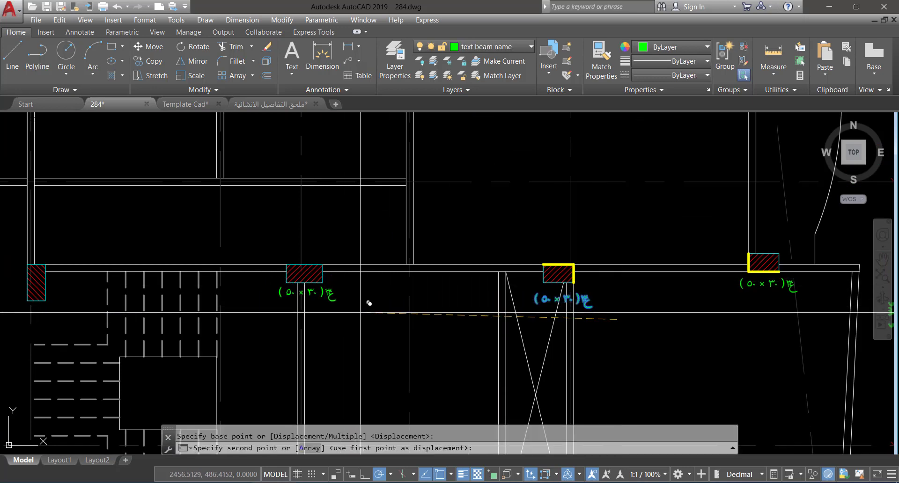
key("Escape")
Step: Edit the copied label below the Col12 column to read C4 (30 × 60)
scroll(305, 296, "up", 4)
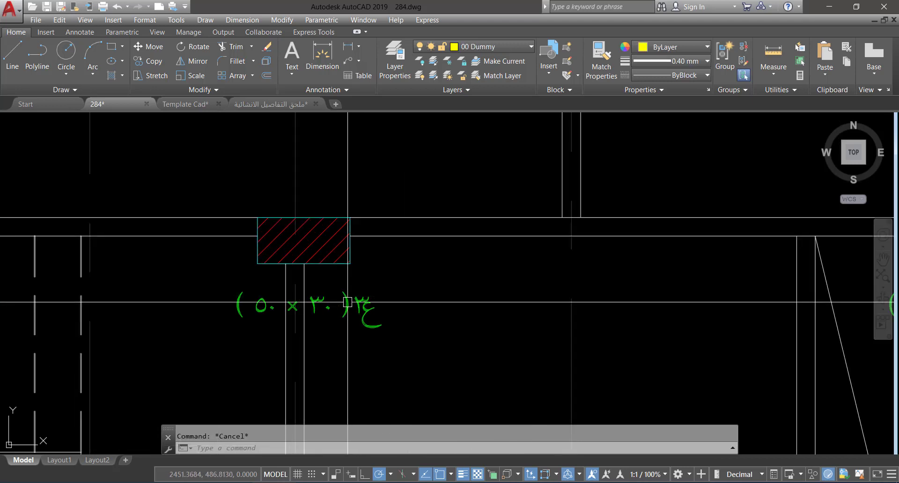
double_click(319, 306)
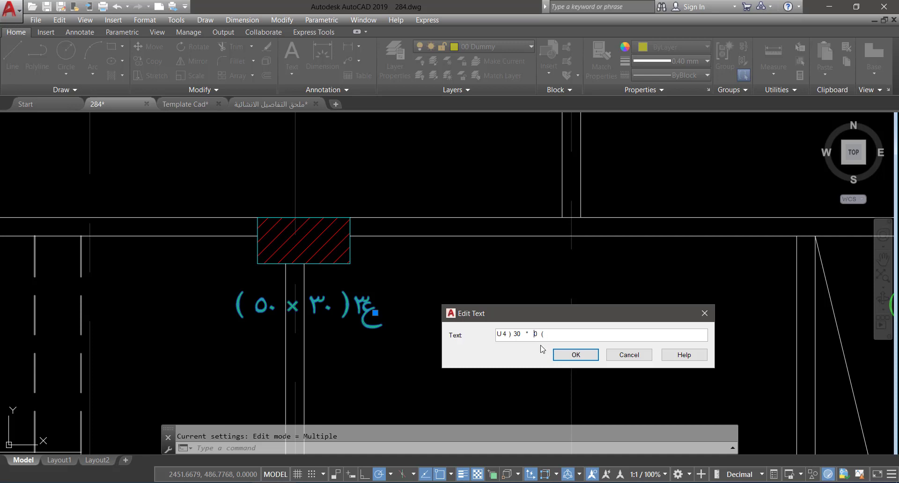
left_click(575, 355)
key("Escape")
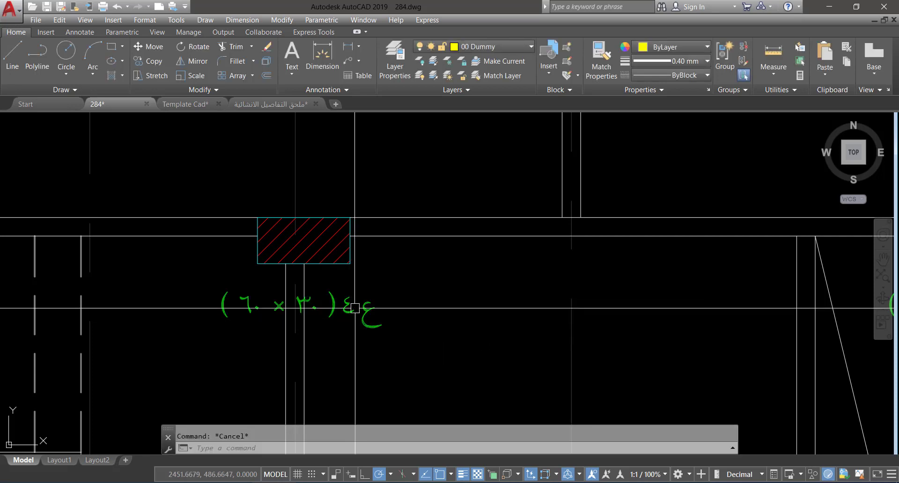
Step: Draw a yellow line along the upper edge of the Col12 column beside the stairs
scroll(358, 284, "down", 5)
scroll(347, 264, "up", 3)
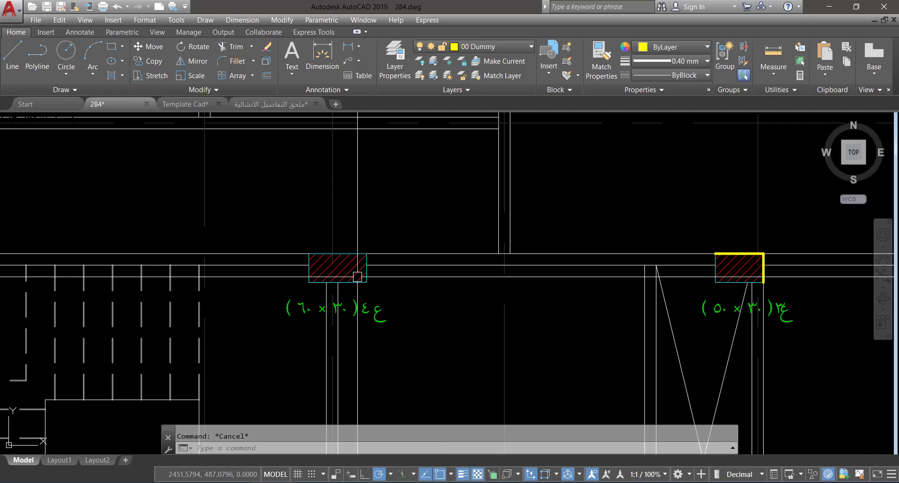
type("l")
key("space")
scroll(327, 278, "up", 2)
left_click(298, 239)
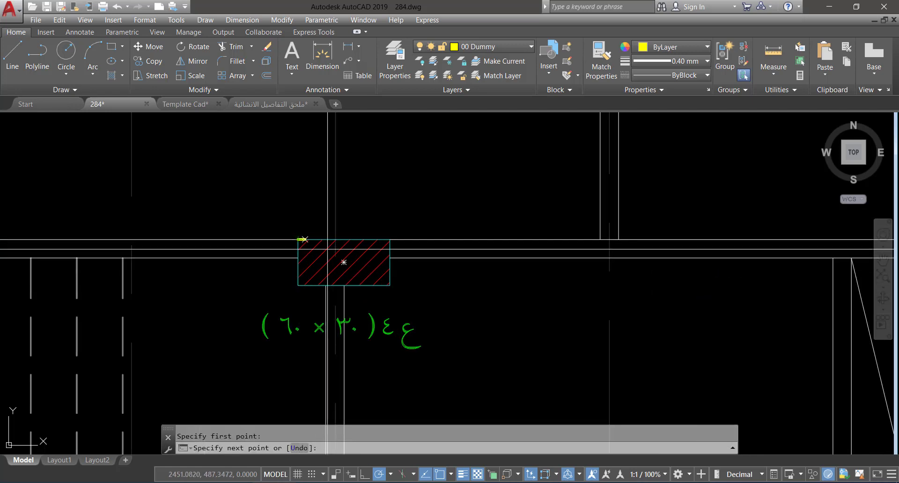
left_click(389, 239)
scroll(435, 229, "down", 2)
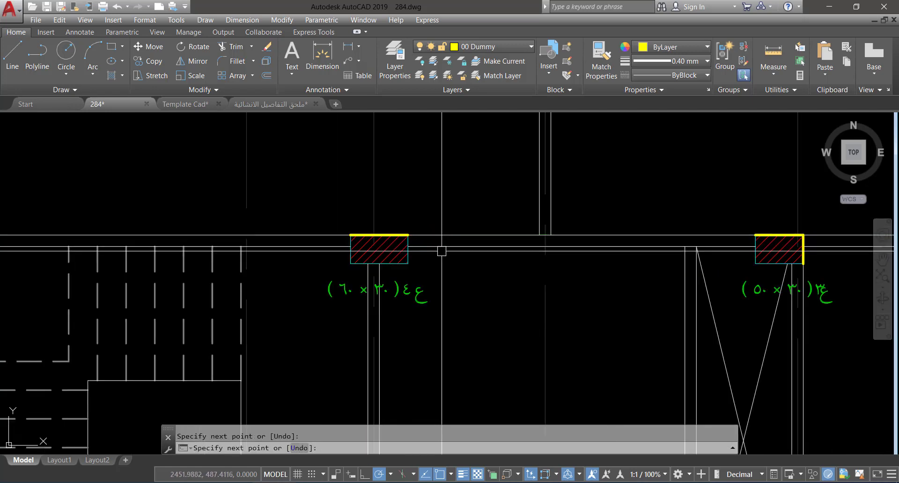
Step: End the yellow edge line on the Col12 column beside the stairs and save the drawing
key("Return")
key("Escape")
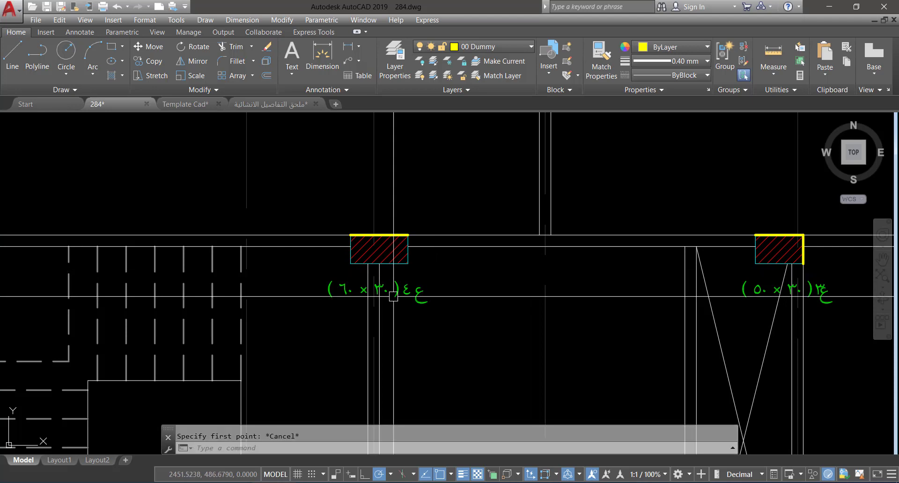
key("ctrl+s")
Step: Move the Col12 column with its hatch and yellow line left until its lower-right corner meets the right line of the beam below
scroll(394, 281, "down", 5)
scroll(382, 259, "up", 4)
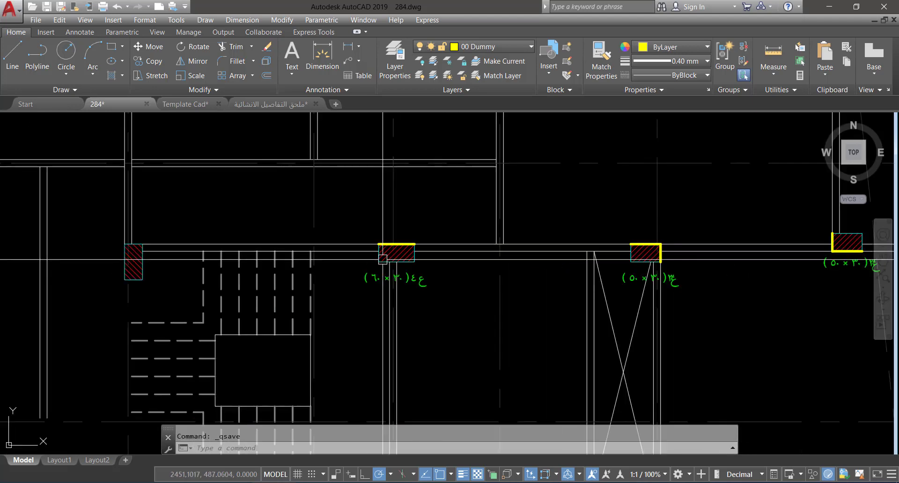
left_click(360, 225)
left_click(421, 267)
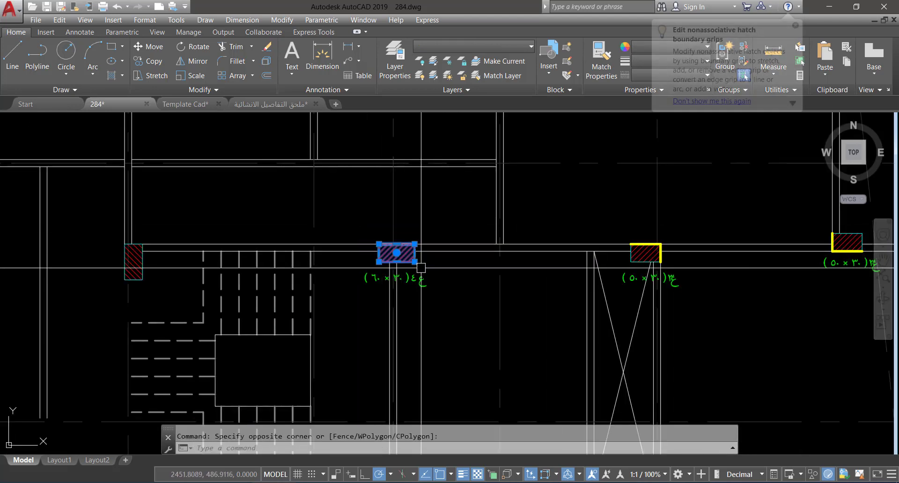
type("m")
key("Return")
scroll(414, 253, "up", 8)
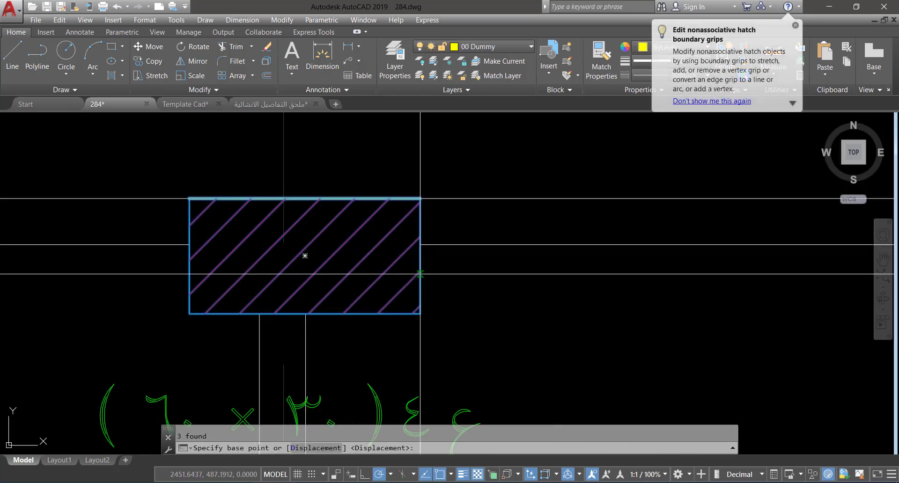
left_click(420, 314)
left_click(305, 315)
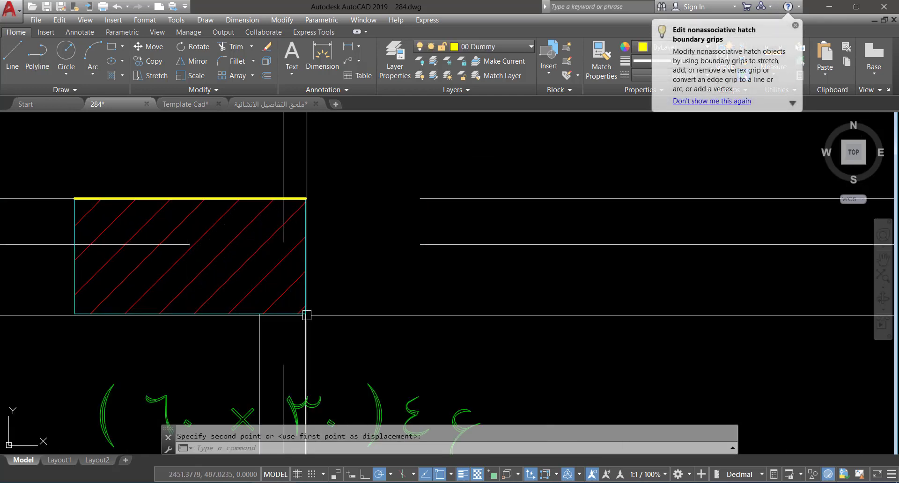
scroll(403, 301, "down", 4)
scroll(402, 301, "down", 1)
key("Escape")
middle_click_drag(433, 341, 389, 275)
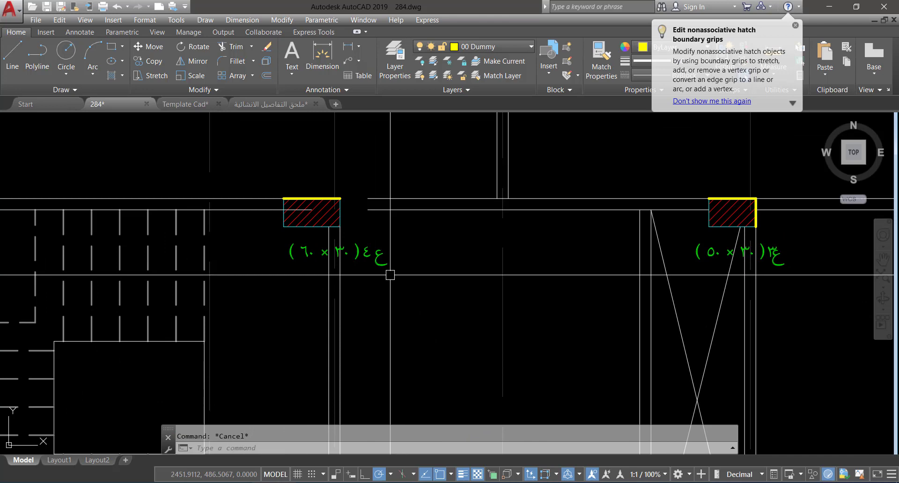
Step: Shift the C4 (30 × 60) label left so it sits under the moved Col12 column, and save the drawing
left_click(361, 255)
type("m")
key("Return")
left_click(464, 327)
left_click(449, 327)
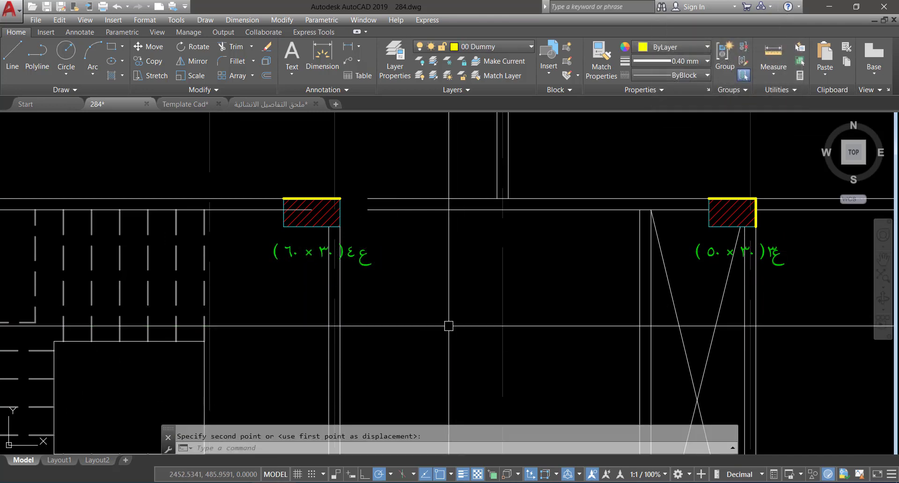
key("Escape")
scroll(367, 254, "down", 2)
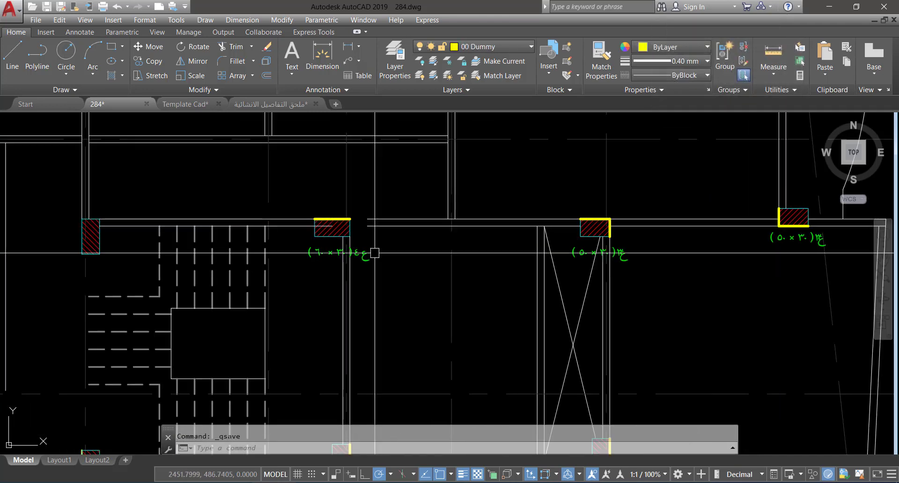
scroll(375, 253, "down", 6)
key("ctrl+s")
Step: Check the C5 (30 * 80) rows of the column schedule and locate those columns on the column layout image and the floor plan
scroll(514, 331, "up", 8)
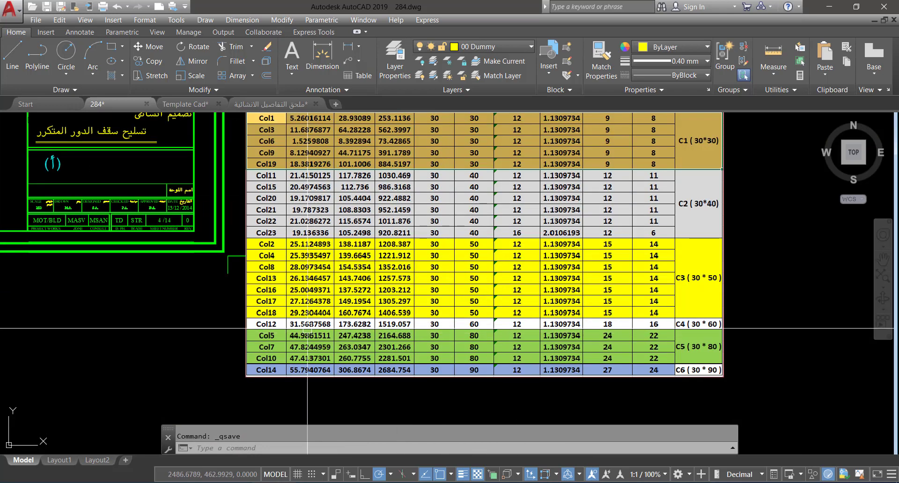
scroll(279, 368, "down", 2)
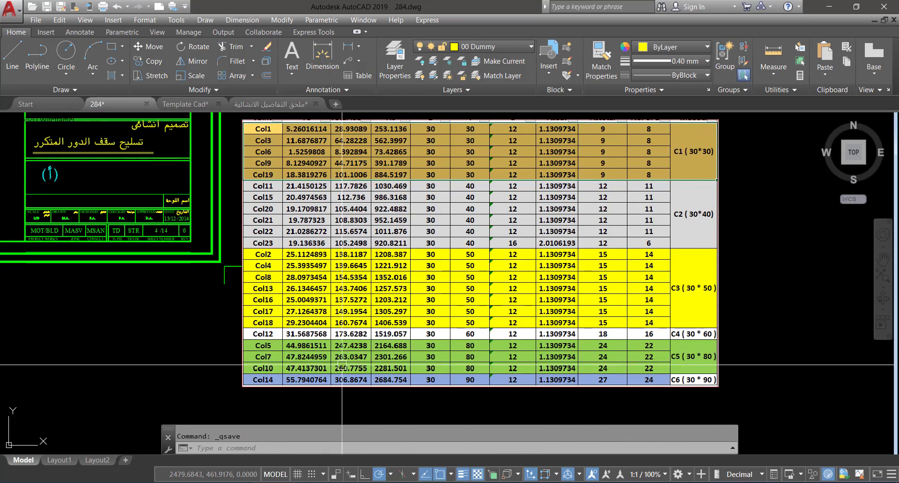
scroll(342, 364, "down", 3)
scroll(398, 302, "up", 5)
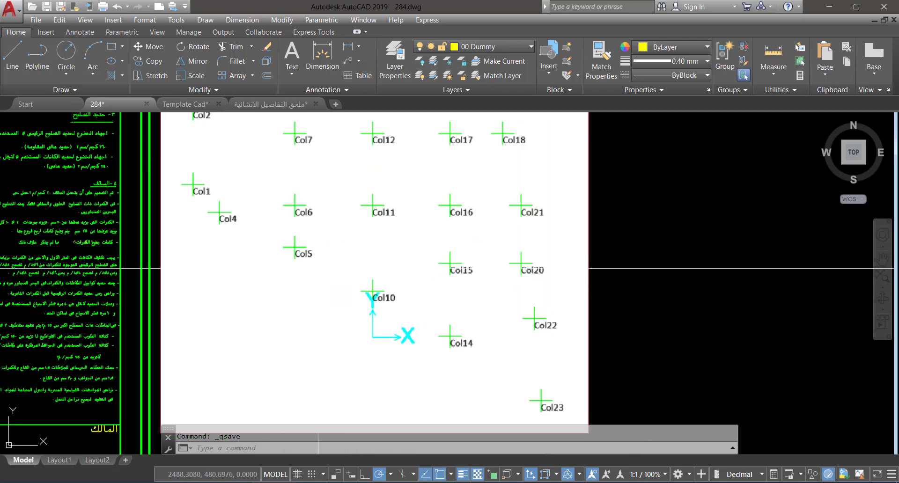
scroll(398, 302, "down", 4)
scroll(173, 312, "up", 4)
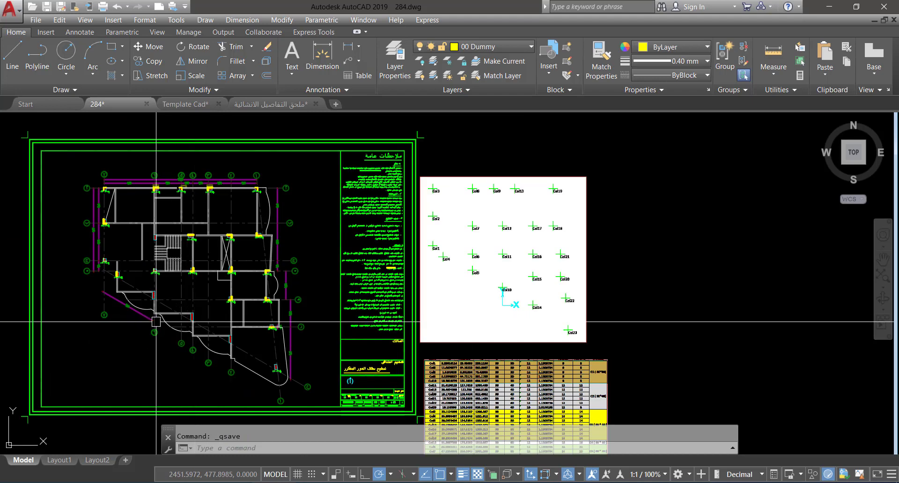
scroll(173, 312, "down", 2)
scroll(583, 323, "up", 2)
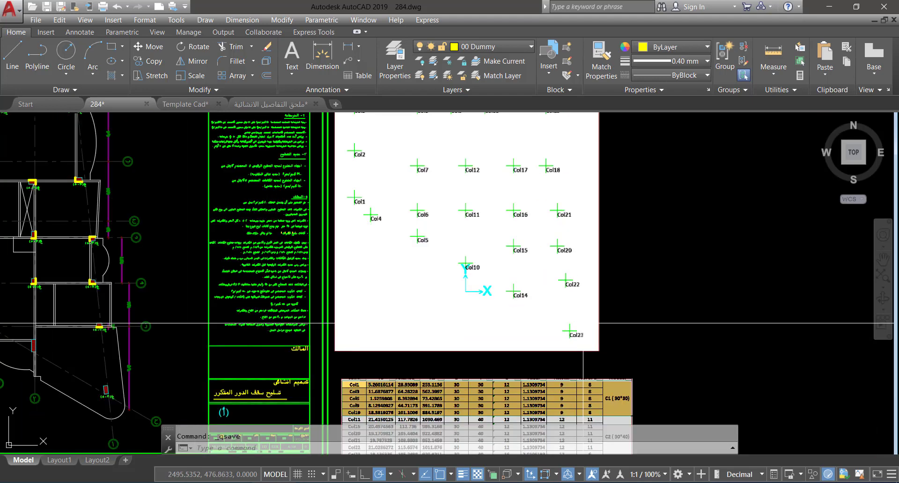
scroll(251, 321, "down", 3)
scroll(227, 324, "up", 5)
scroll(227, 324, "up", 6)
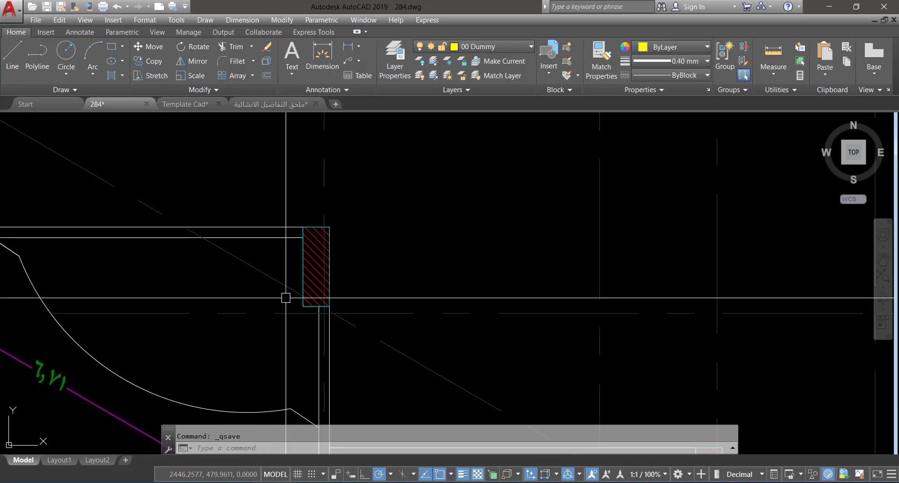
Step: Measure the length of the Col5 column on grid 6 with a linear dimension, without placing it
left_click(347, 56)
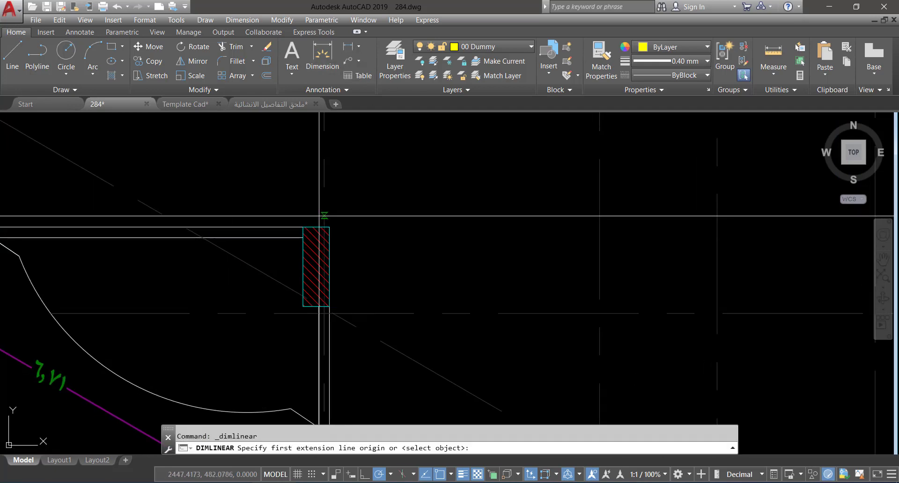
left_click(330, 307)
left_click(329, 227)
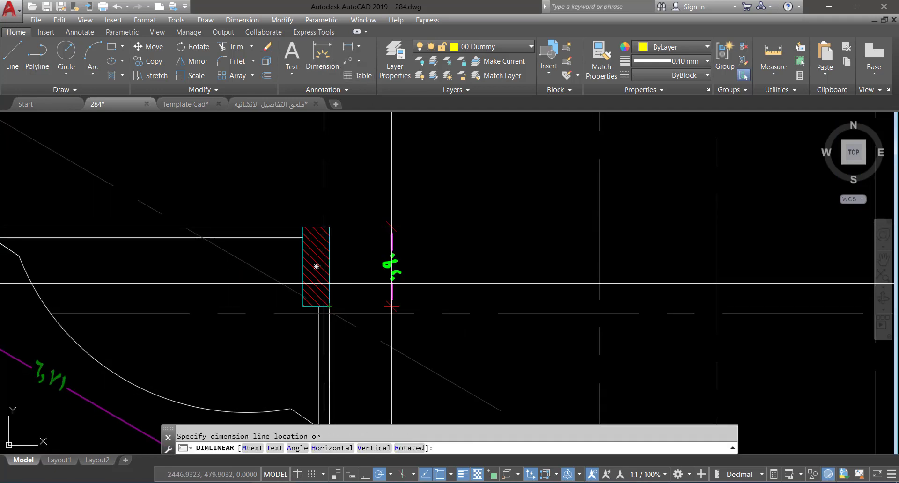
key("Escape")
Step: Stretch the lower end of the Col5 column outline on grid 6 upward by 0.1
type("s")
key("Return")
left_click(371, 299)
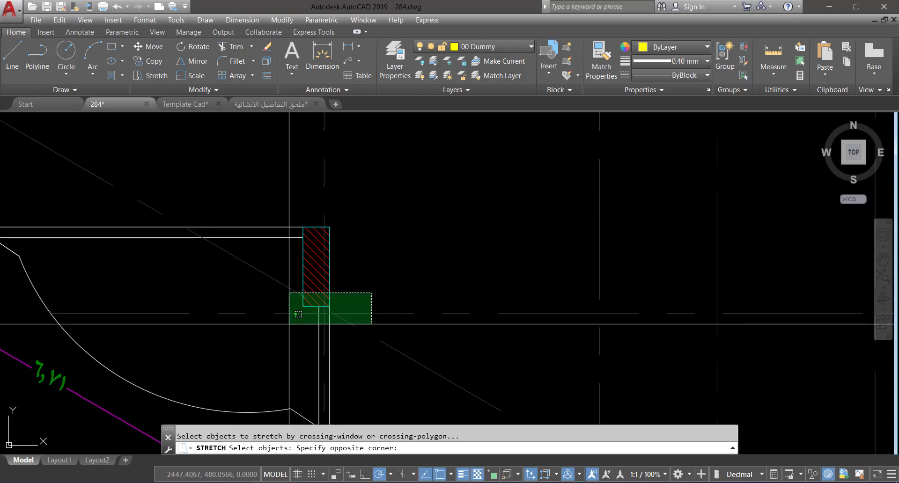
left_click(291, 321)
key("Return")
left_click(375, 295)
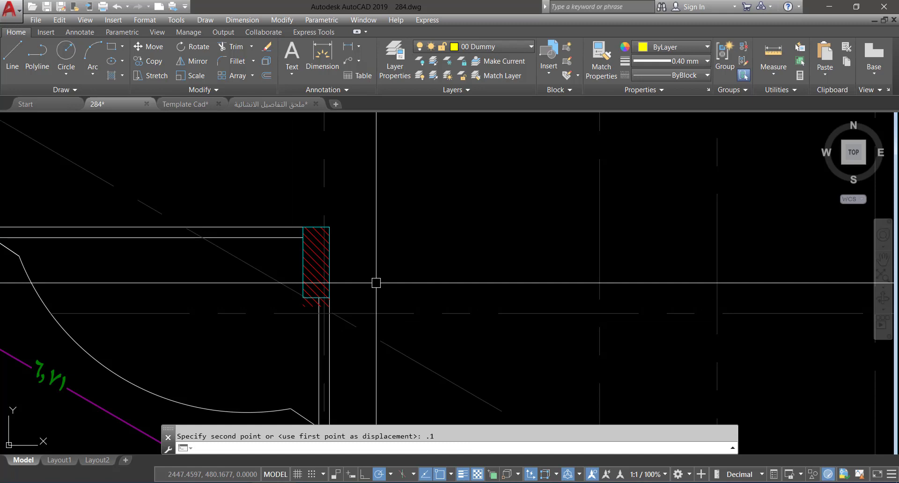
Step: Pull the lower edge of the Col5 column's hatch up to the shortened outline
scroll(309, 306, "up", 2)
left_click(307, 308)
left_click(304, 313)
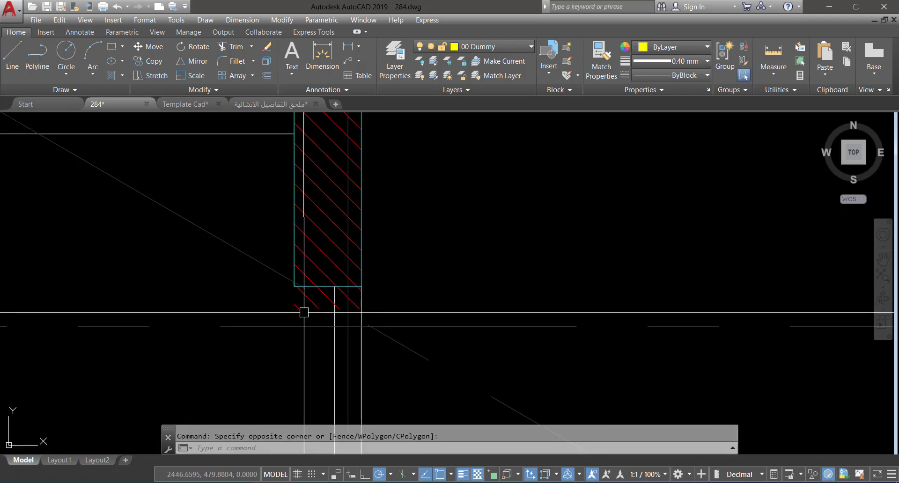
left_click(349, 299)
left_click(337, 309)
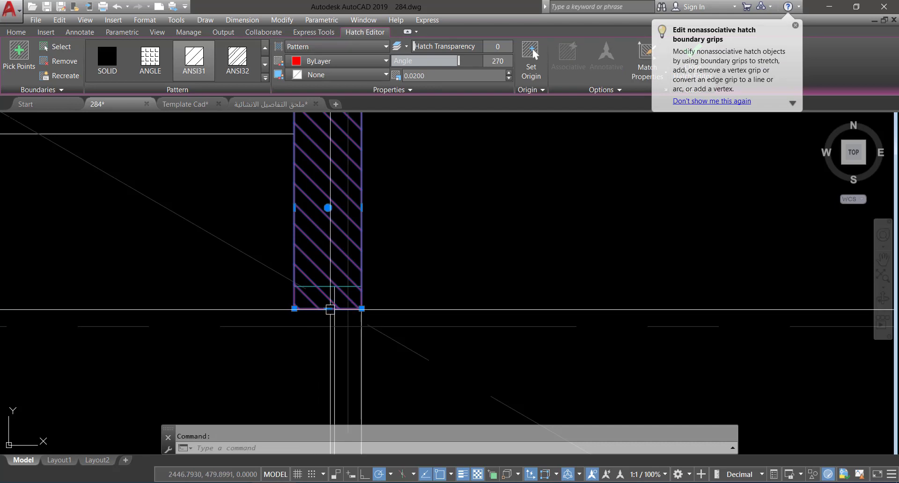
left_click(330, 310)
left_click(329, 287)
key("Escape")
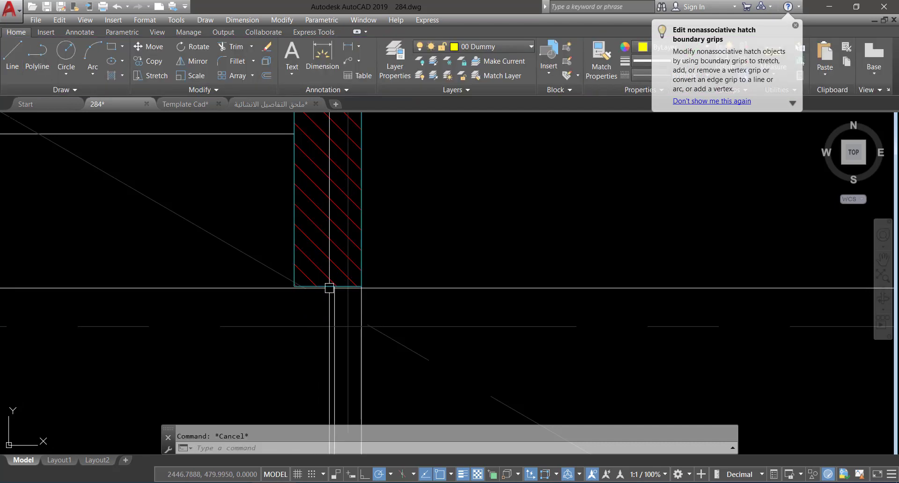
Step: Copy the C1 (30 × 30) label from the grid 6 column at the stairs to just below the Col5 column
scroll(329, 288, "down", 4)
scroll(324, 280, "down", 10)
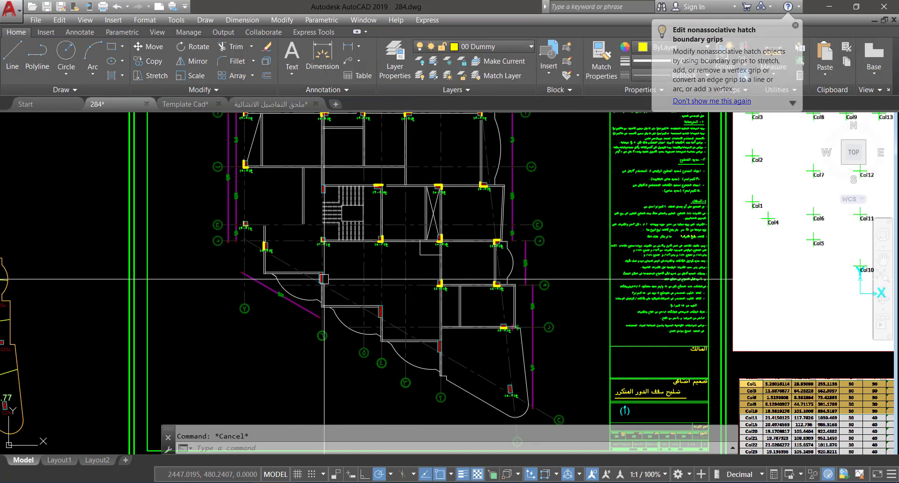
scroll(330, 220, "up", 10)
left_click(330, 220)
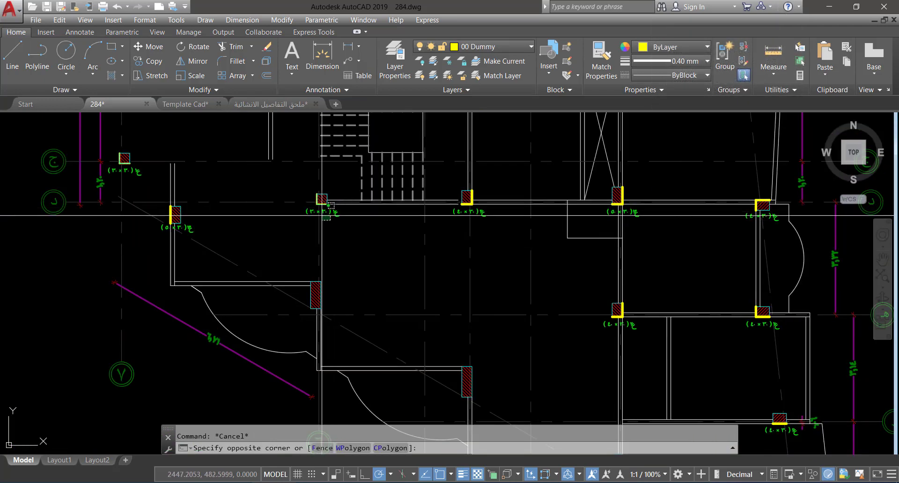
left_click(330, 212)
type("co")
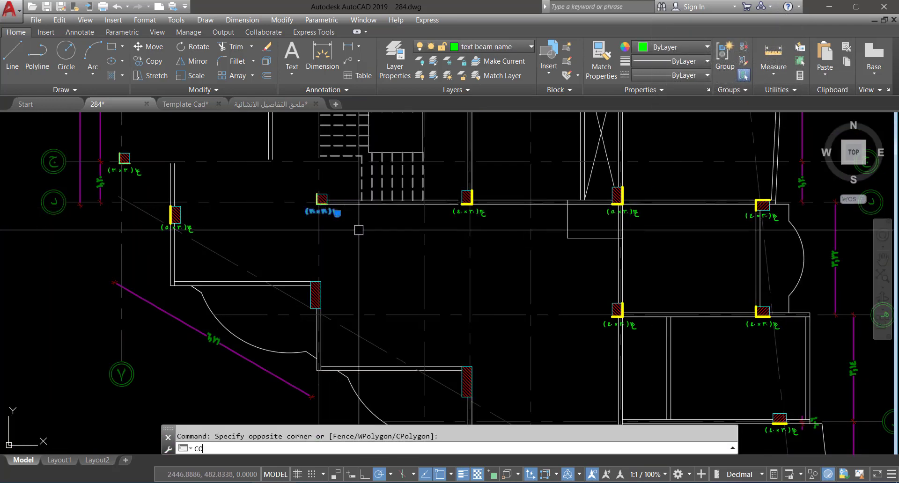
left_click(359, 230)
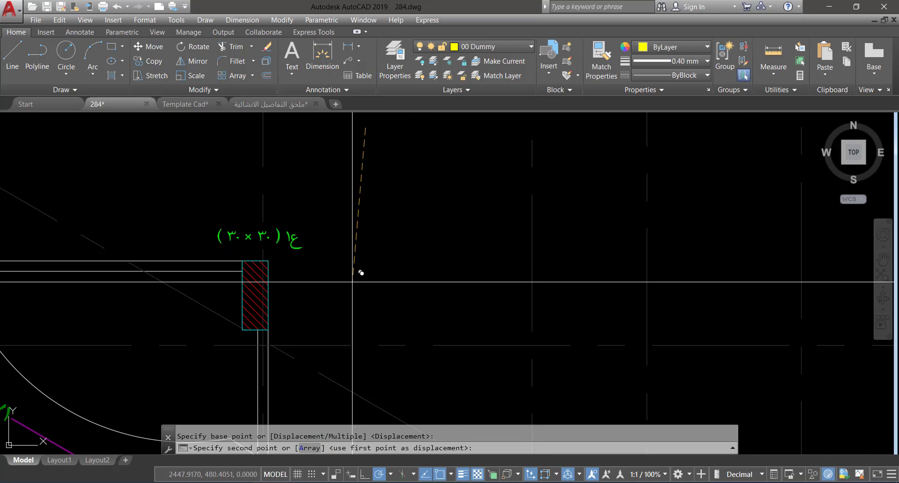
scroll(359, 274, "down", 3)
scroll(364, 318, "up", 3)
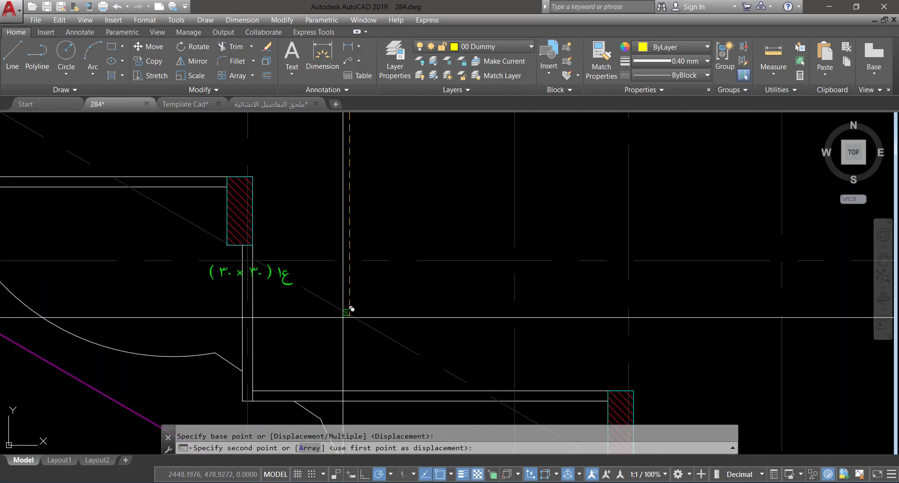
key("Escape")
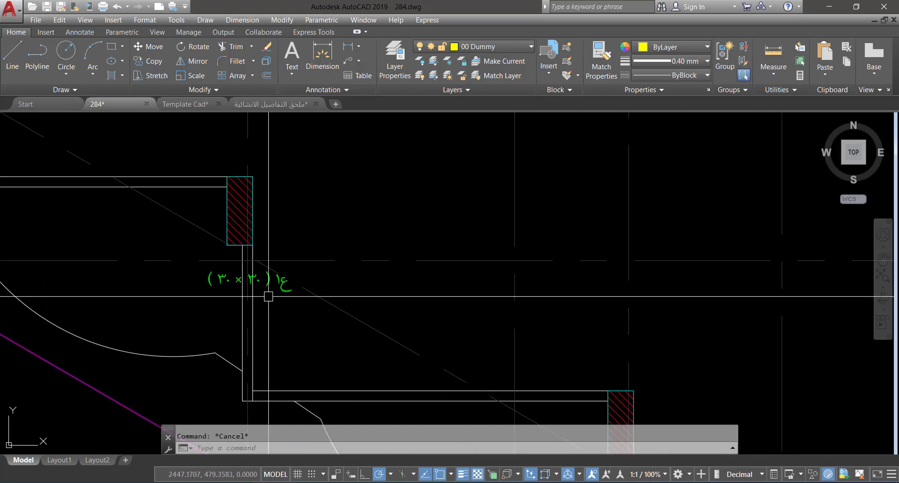
Step: Edit the copied label below the Col5 column to read C5 (30 × 80)
scroll(267, 295, "up", 4)
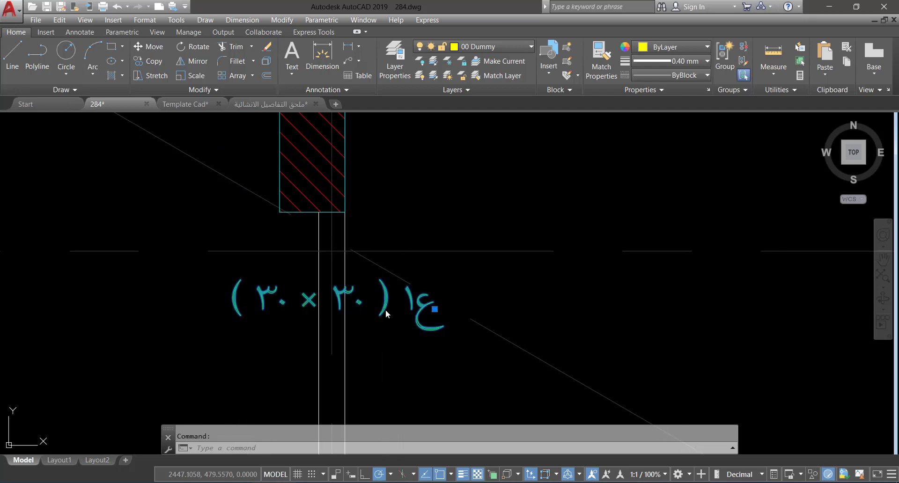
double_click(387, 307)
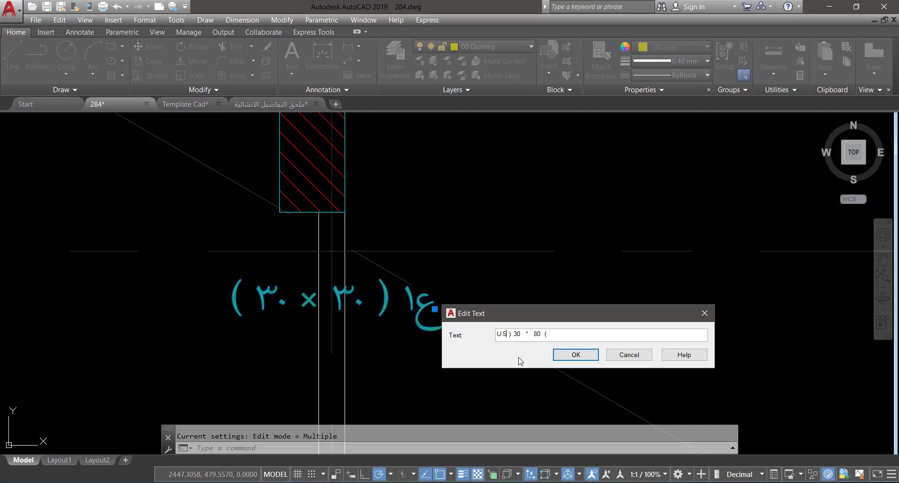
left_click(575, 355)
key("Escape")
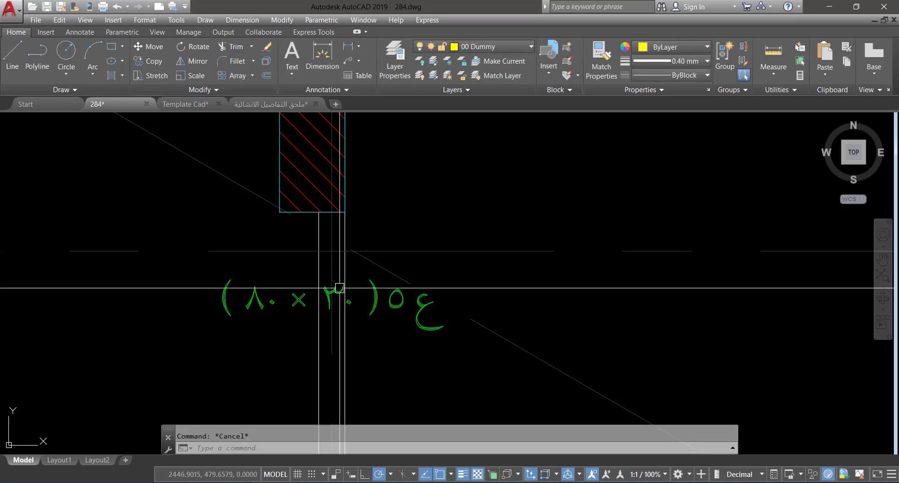
scroll(268, 291, "down", 5)
scroll(268, 291, "down", 4)
scroll(353, 315, "up", 8)
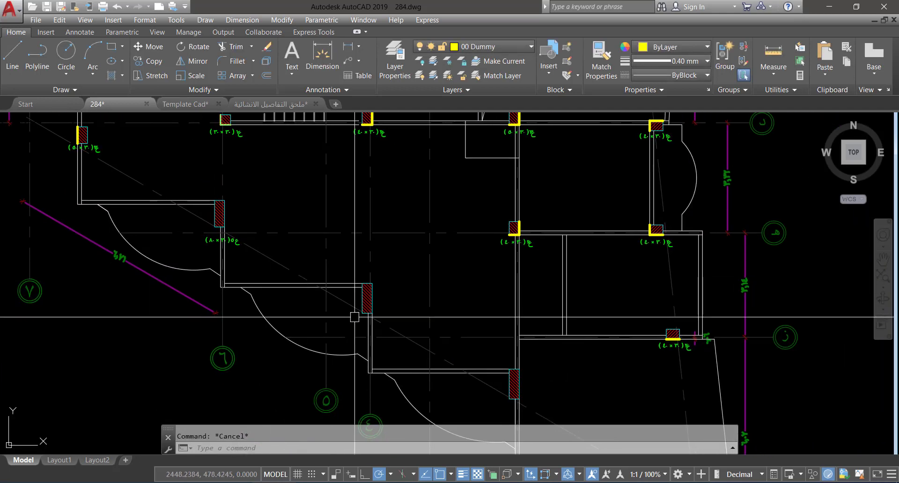
type("s")
scroll(382, 313, "down", 1)
middle_click_drag(165, 230, 466, 349)
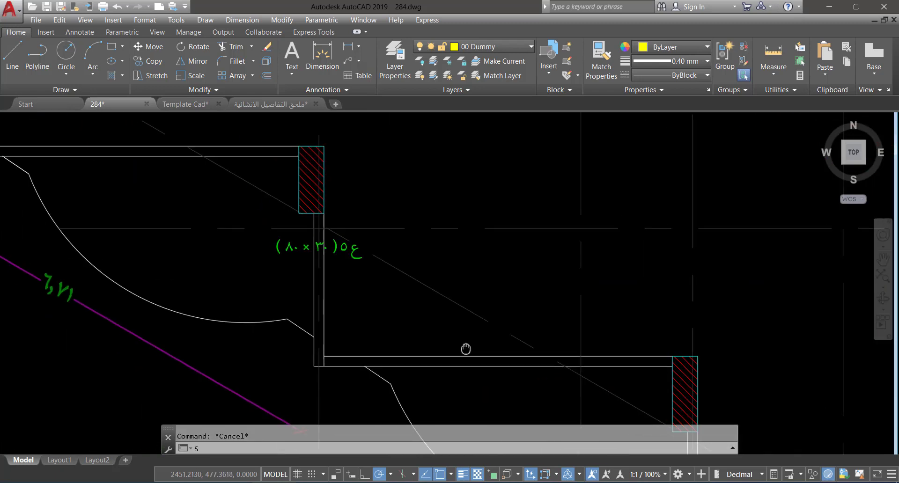
key("Escape")
Step: Draw yellow lines along the upper and right edges of the Col5 column on grid 6
scroll(465, 349, "down", 1)
middle_click_drag(325, 212, 345, 243)
scroll(345, 243, "up", 1)
scroll(402, 262, "up", 2)
type("l")
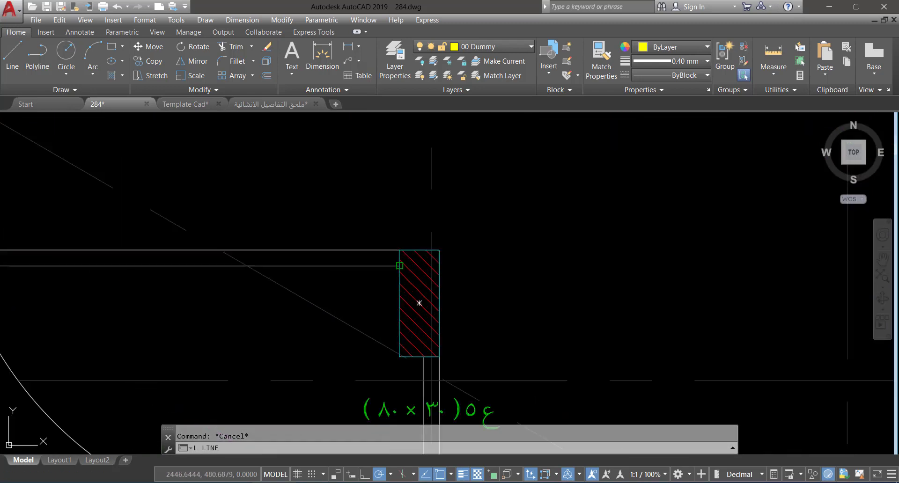
key("Return")
left_click(401, 255)
left_click(439, 249)
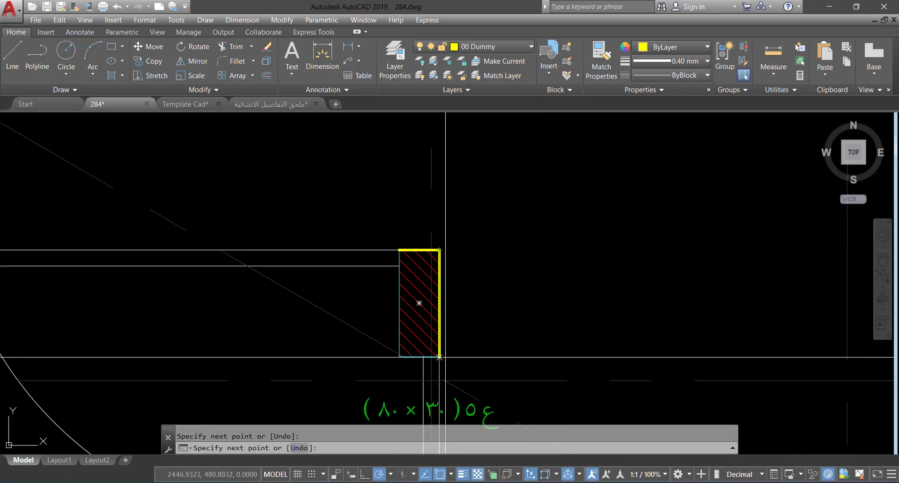
left_click(439, 357)
key("Escape")
Step: Copy the Col5 column's outline, hatch, yellow edge lines and C5 (30 × 80) label onto the Col10 column on grid 4
left_click(359, 372)
left_click(483, 222)
scroll(483, 222, "down", 2)
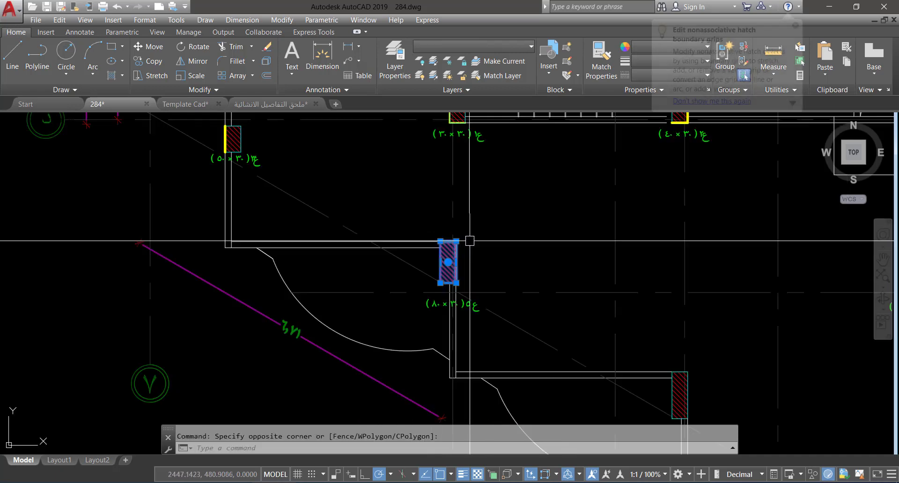
scroll(464, 318, "up", 1)
left_click(462, 315)
type("c")
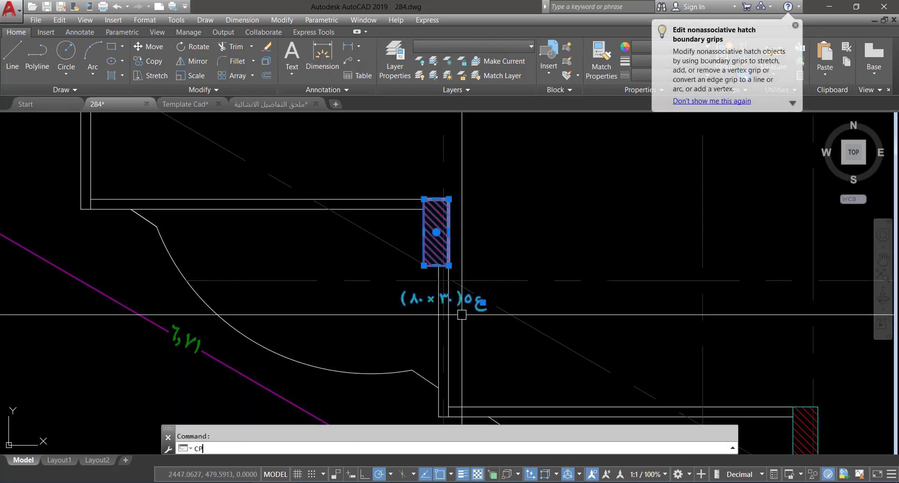
type("p")
key("Return")
scroll(460, 197, "up", 5)
left_click(402, 206)
scroll(332, 187, "down", 4)
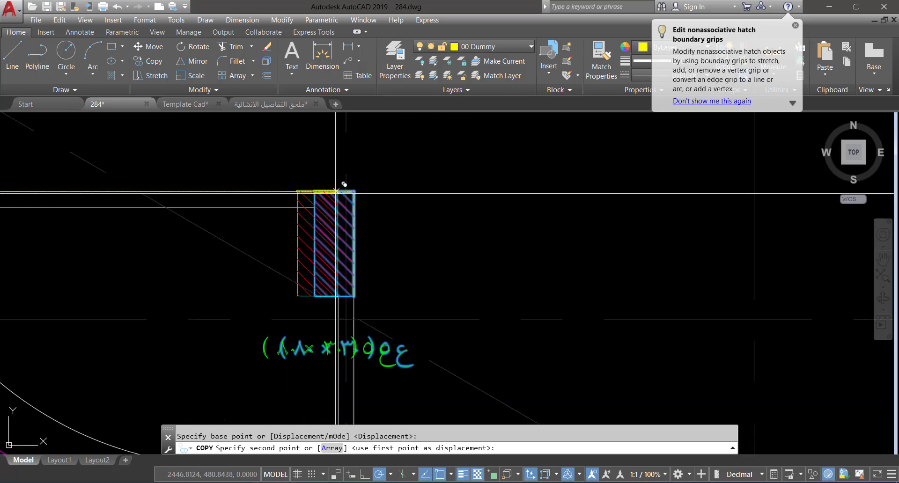
scroll(448, 246, "down", 3)
scroll(592, 316, "up", 6)
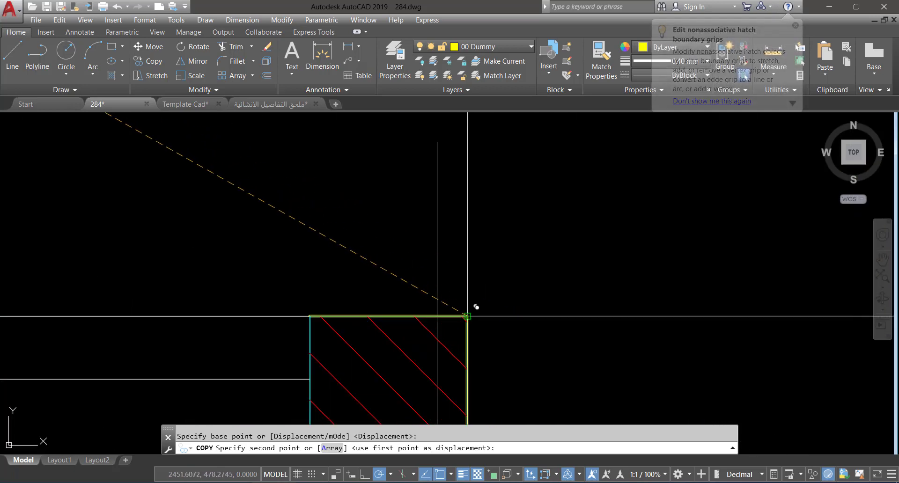
left_click(467, 316)
scroll(468, 317, "down", 4)
key("Escape")
Step: Delete the old, longer column outline and hatch lying under the copied column on grid 4
scroll(441, 355, "up", 6)
left_click(443, 330)
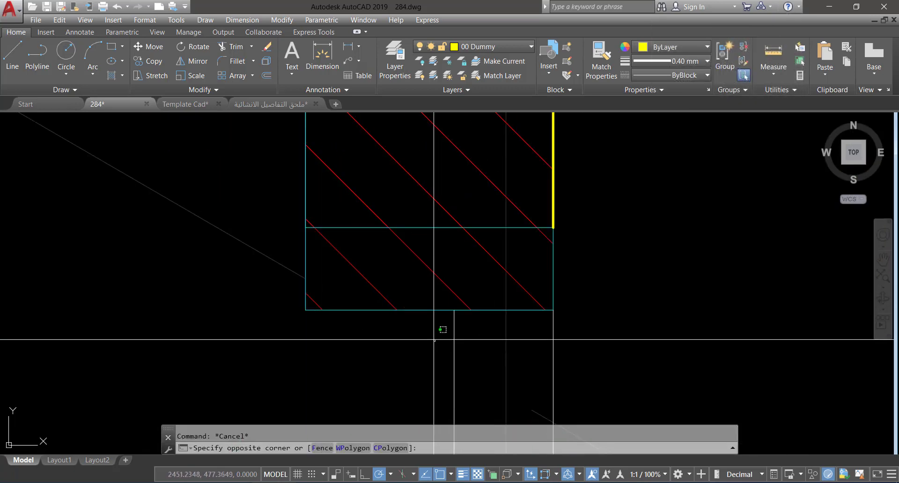
left_click(392, 269)
key("Delete")
scroll(445, 302, "down", 3)
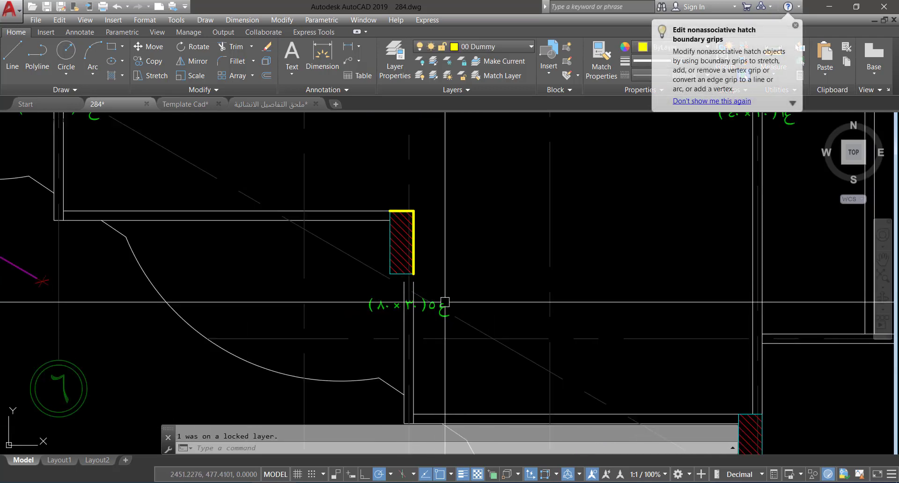
left_click(428, 330)
key("Escape")
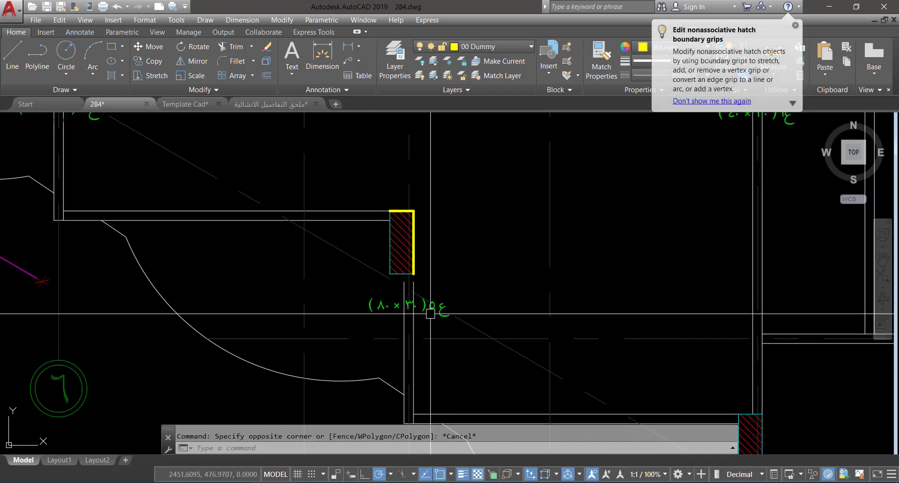
Step: Check the Col14 row in the column schedule and locate Col14 on the column layout
scroll(395, 275, "down", 4)
middle_click_drag(459, 315, 361, 312)
scroll(366, 312, "down", 1)
middle_click_drag(559, 354, 415, 262)
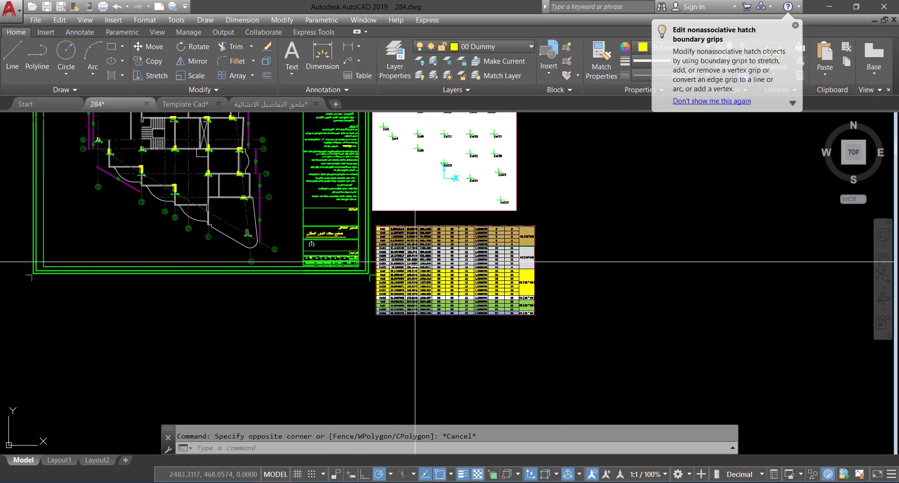
scroll(430, 281, "up", 6)
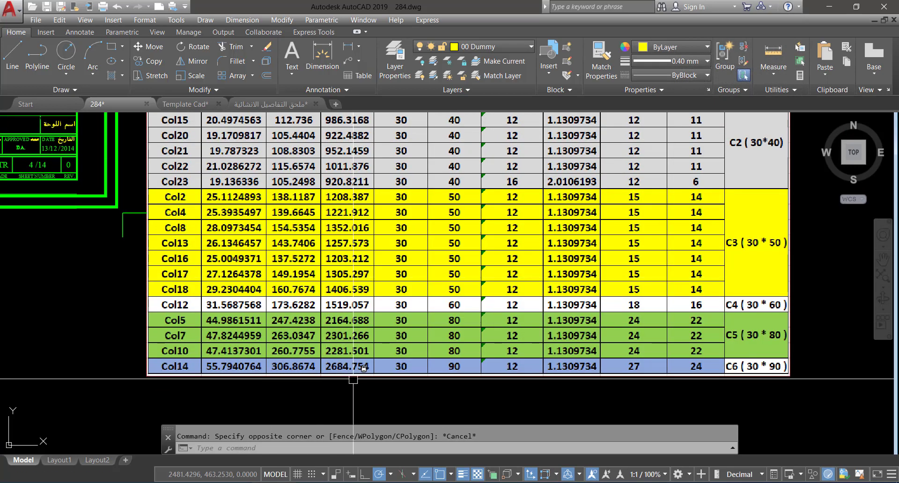
scroll(365, 347, "down", 7)
scroll(380, 303, "up", 2)
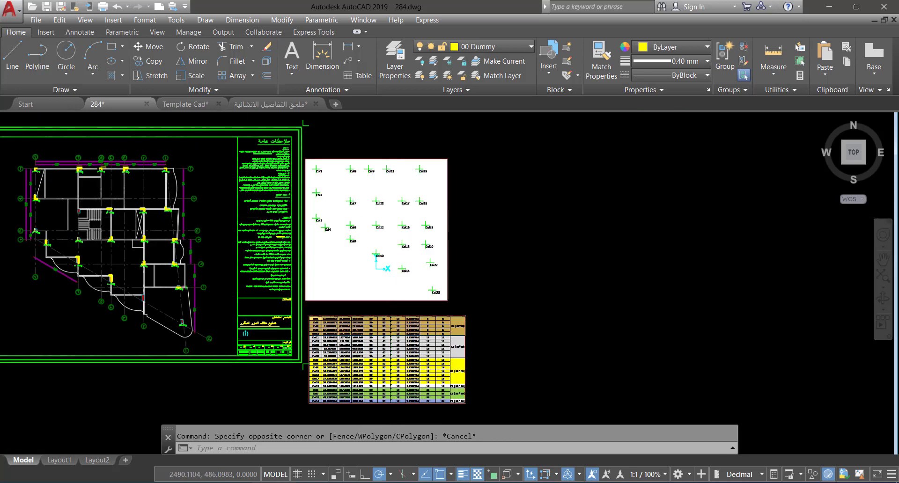
scroll(401, 220, "up", 4)
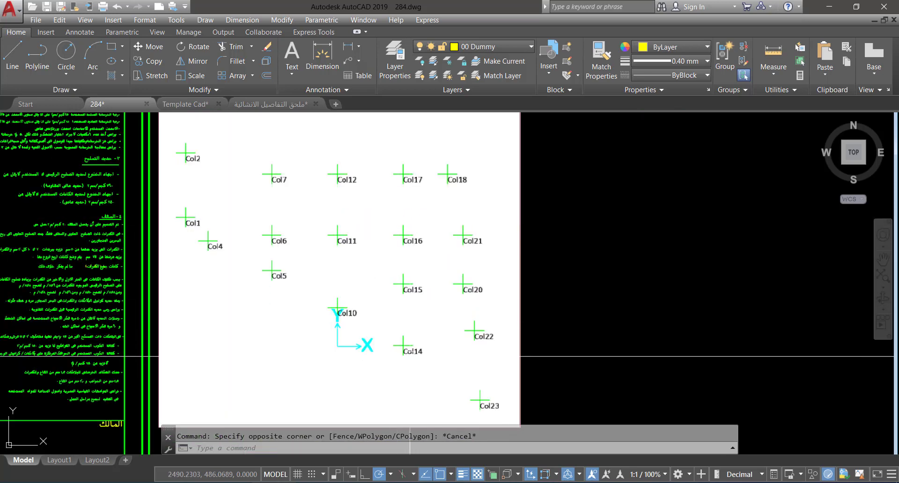
scroll(420, 351, "down", 4)
Step: Measure the length of the Col14 column on grid 2 with a linear dimension
middle_click_drag(201, 383, 320, 332)
scroll(277, 335, "up", 4)
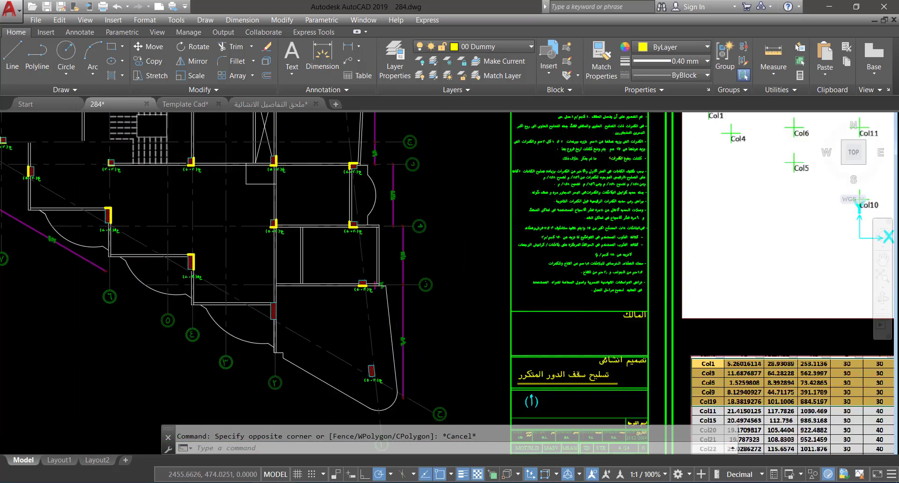
scroll(276, 316, "up", 6)
key("Escape")
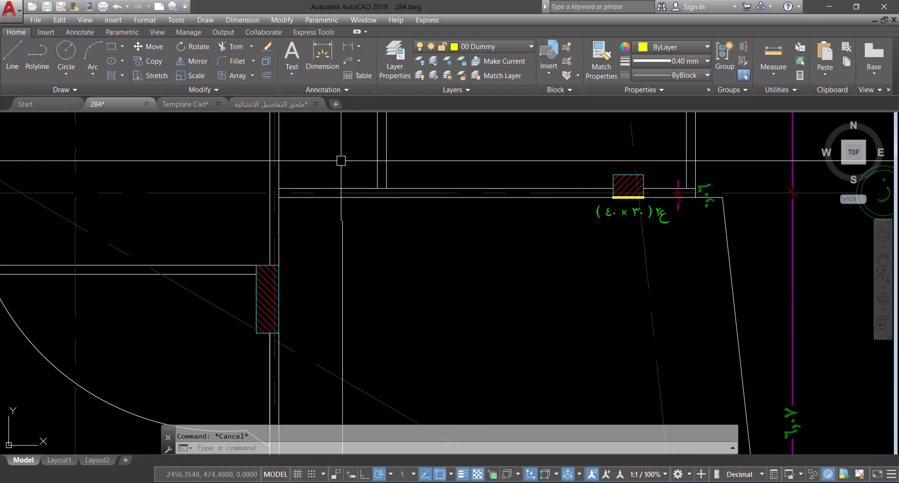
left_click(352, 49)
left_click(267, 299)
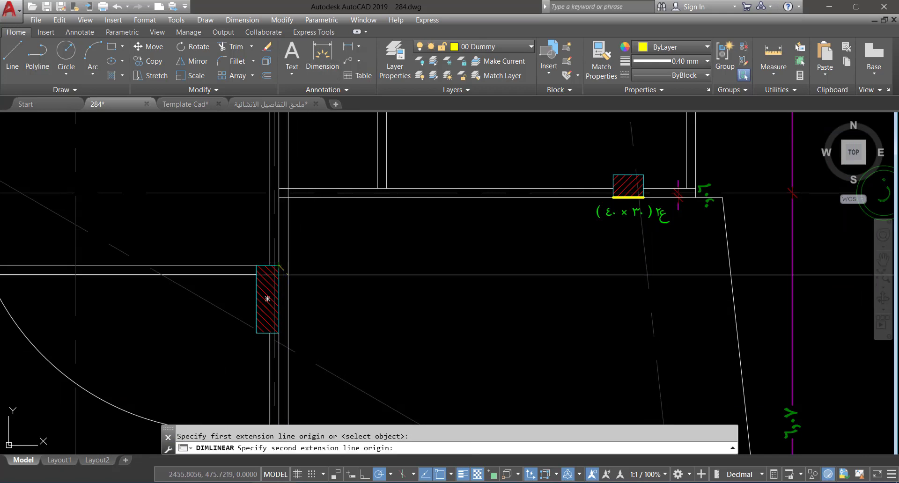
left_click(278, 333)
key("Escape")
key("Escape")
scroll(284, 324, "down", 4)
middle_click_drag(291, 323, 312, 322)
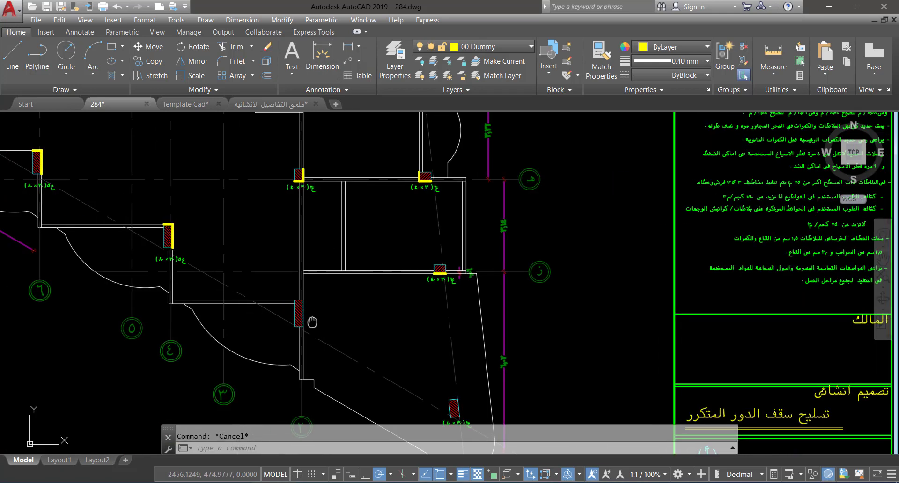
Step: Measure the width of the Col14 column along its upper edge
scroll(312, 322, "up", 4)
key("space")
scroll(338, 292, "up", 2)
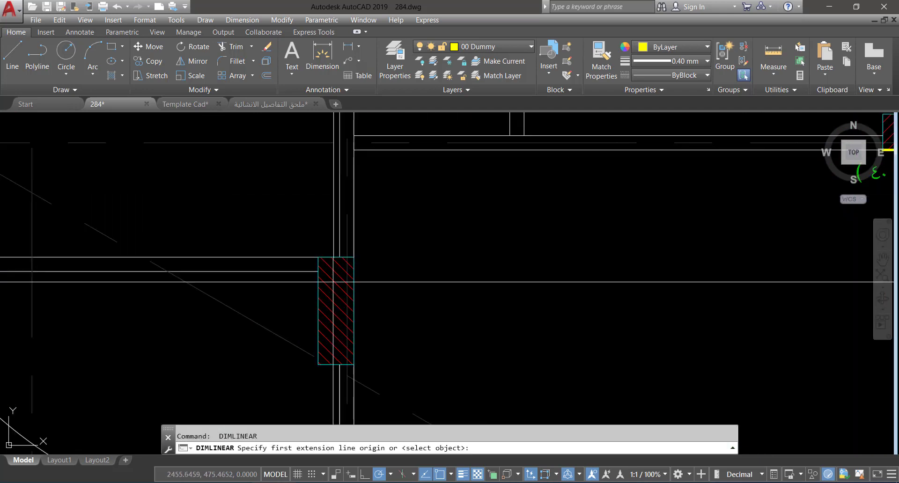
left_click(319, 257)
left_click(353, 256)
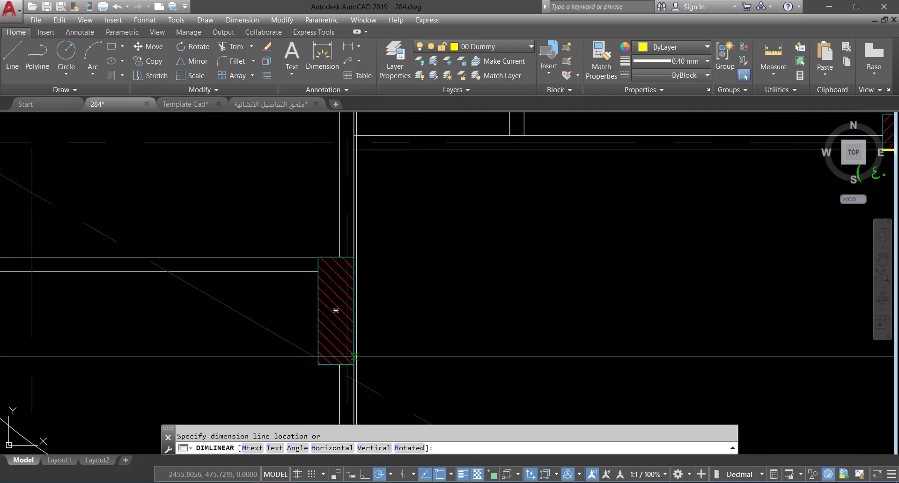
key("Escape")
Step: Draw yellow lines along the upper and right edges of the Col14 column on grid 2
type("l")
key("space")
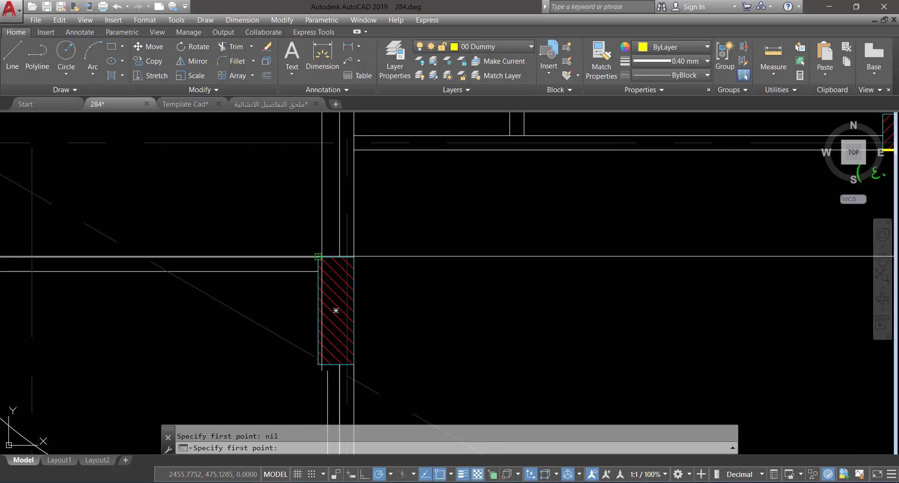
left_click(318, 256)
left_click(354, 256)
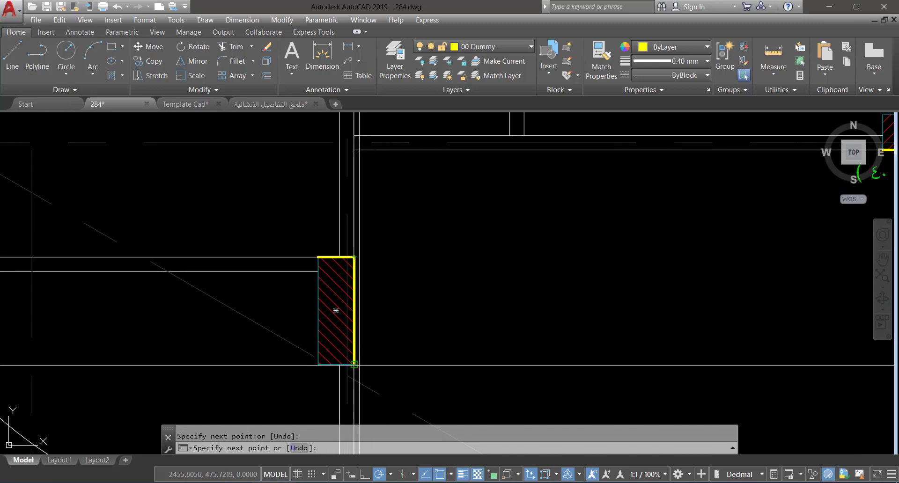
left_click(354, 365)
scroll(422, 316, "down", 4)
key("Escape")
Step: Copy the C5 (30 × 80) label from the grid 4 column to just below the Col14 column
left_click(197, 230)
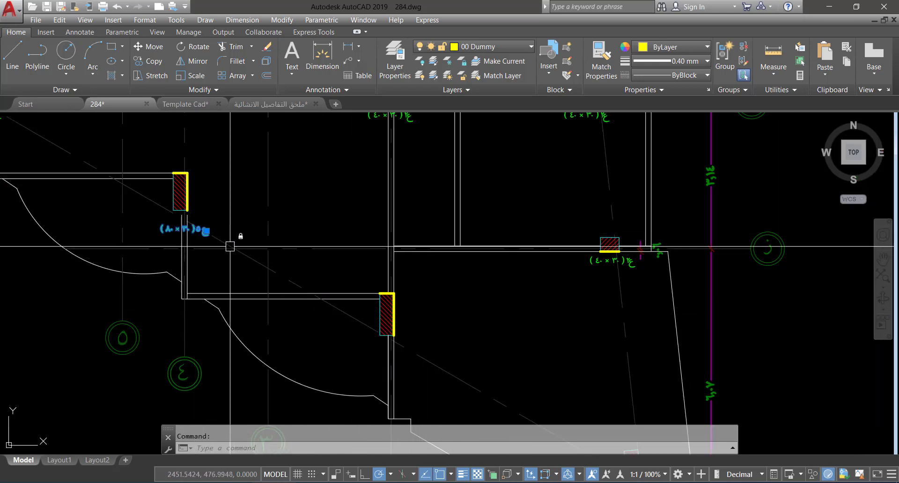
type("co")
key("space")
left_click(227, 240)
scroll(227, 239, "up", 6)
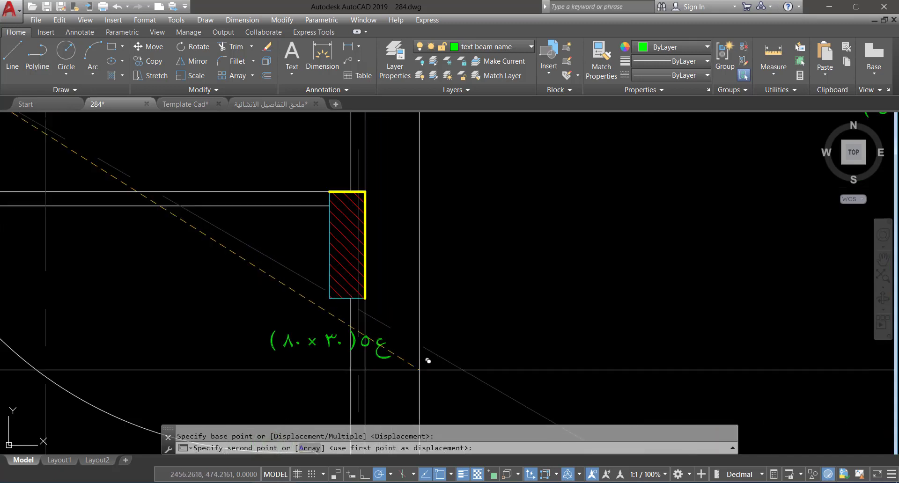
key("Escape")
Step: Edit the copied label below the Col14 column to read C6 (30 × 90) and save the drawing
double_click(398, 311)
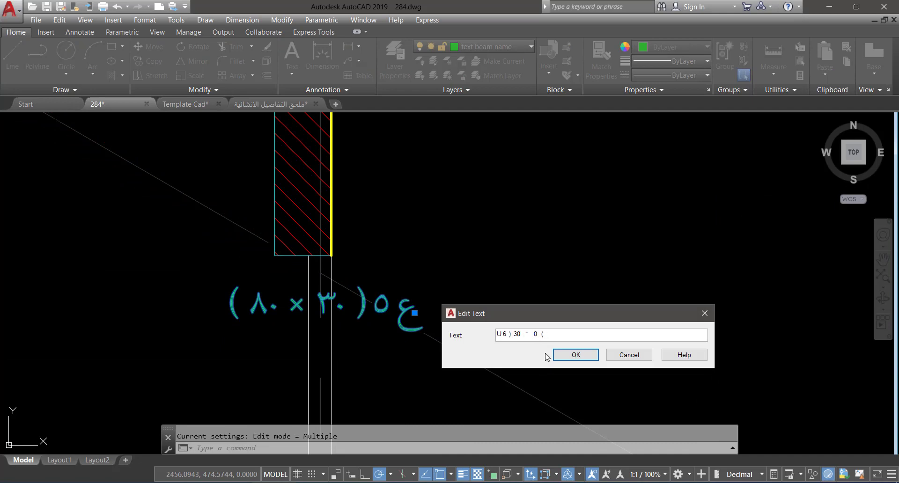
left_click(575, 359)
key("Escape")
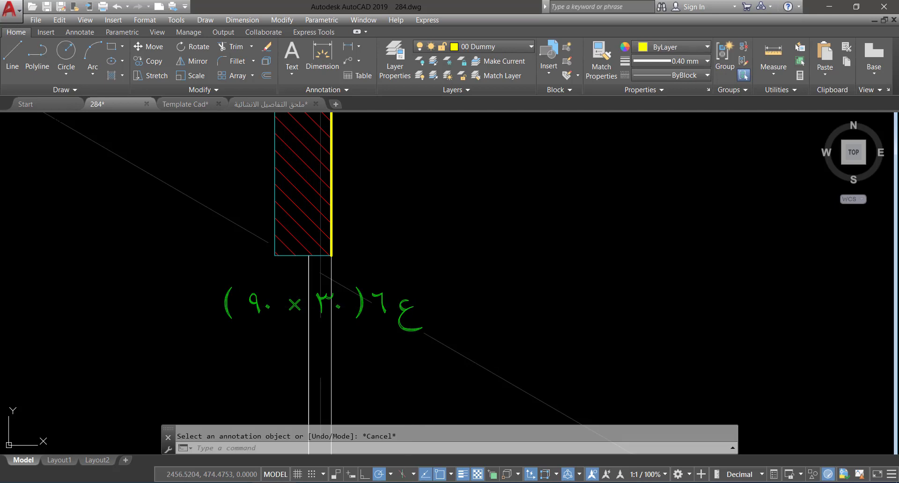
key("ctrl+s")
Step: Review the updated columns across the whole floor plan alongside the column layout and schedule
scroll(451, 259, "down", 8)
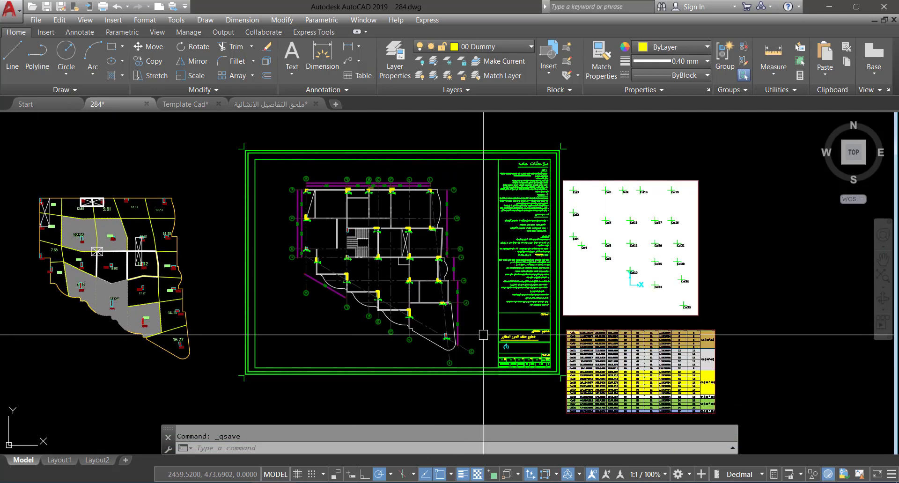
scroll(451, 259, "up", 1)
scroll(425, 303, "down", 1)
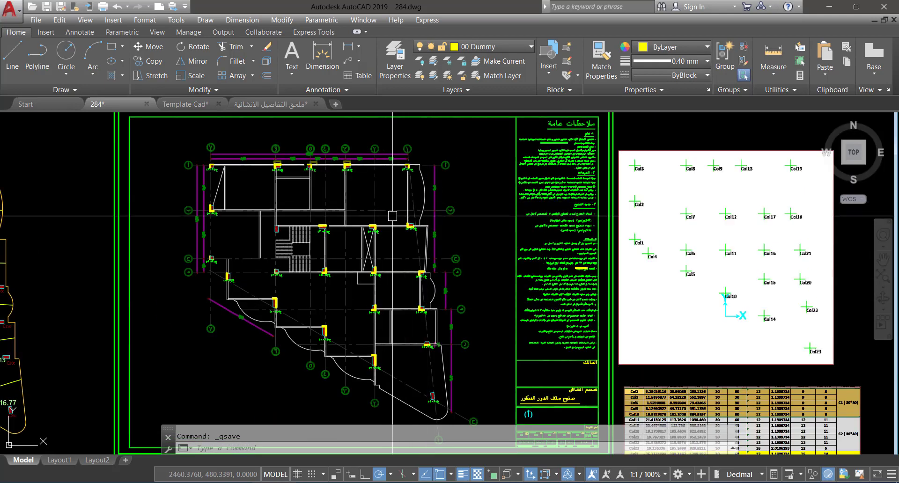
scroll(334, 263, "down", 3)
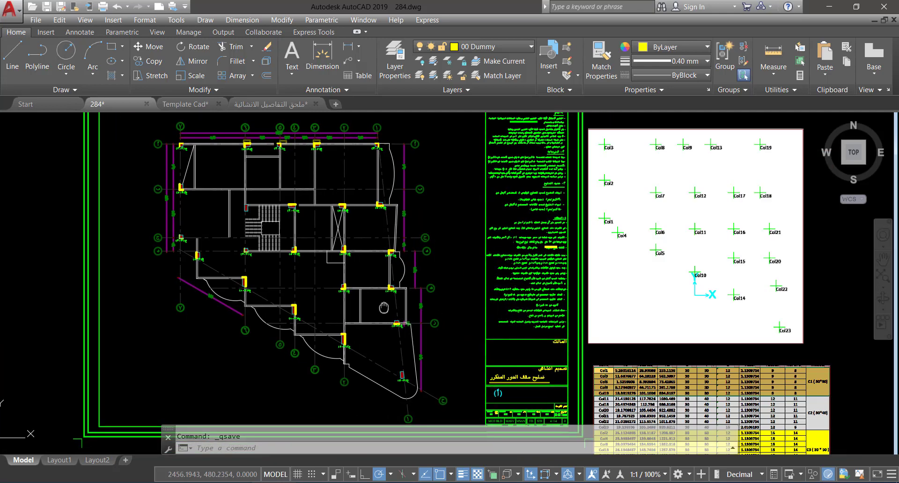
scroll(323, 262, "up", 3)
scroll(370, 323, "down", 3)
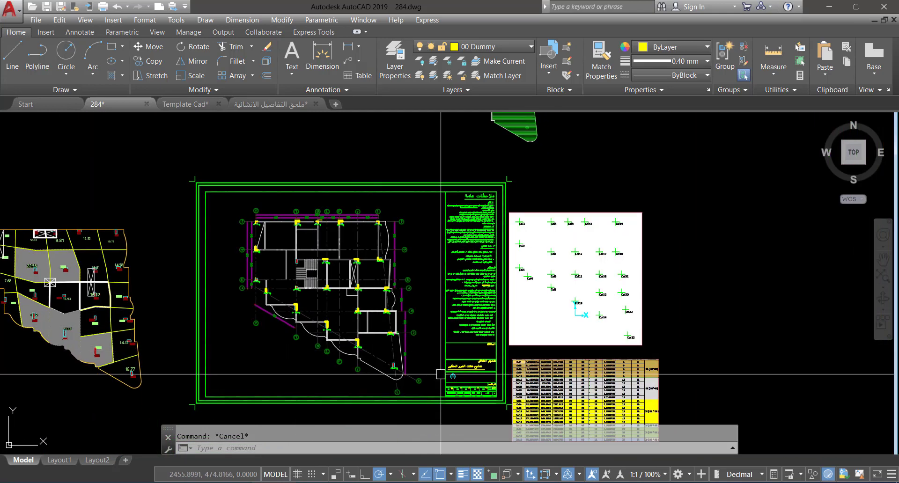
middle_click_drag(413, 322, 412, 321)
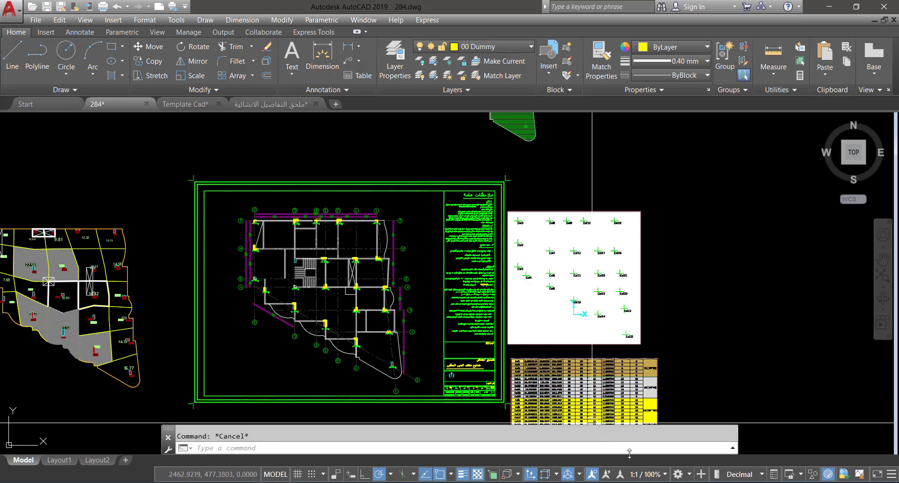
left_click(714, 482)
left_click(852, 450)
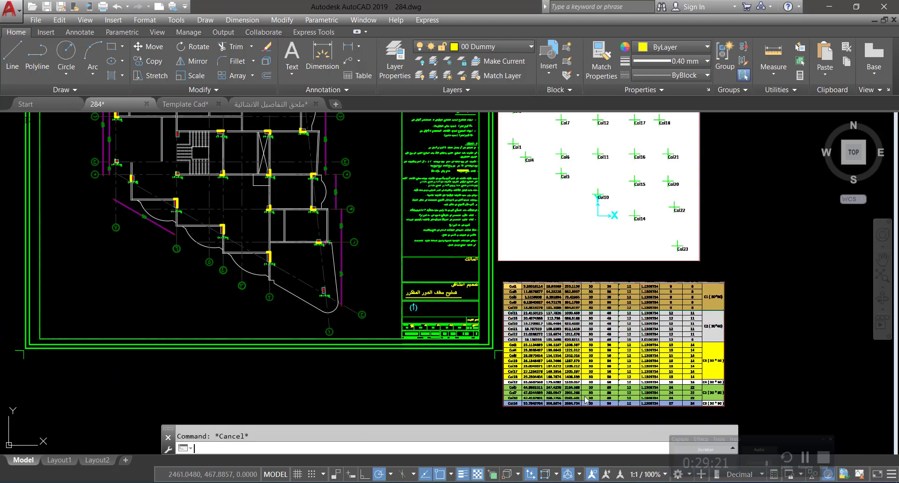
Step: Examine the slanted C2 (30 × 40) column on grid 1 and compare it with the column layout and schedule
middle_click_drag(543, 361, 320, 271)
scroll(114, 227, "up", 6)
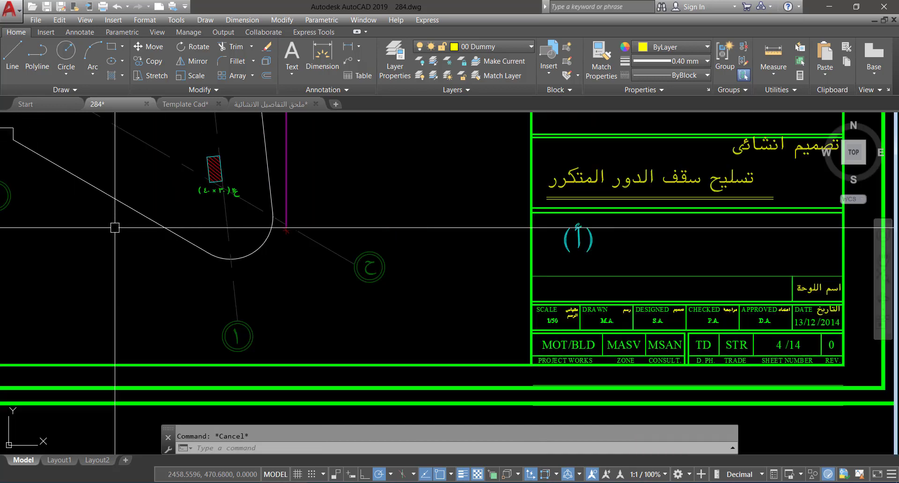
scroll(347, 297, "down", 4)
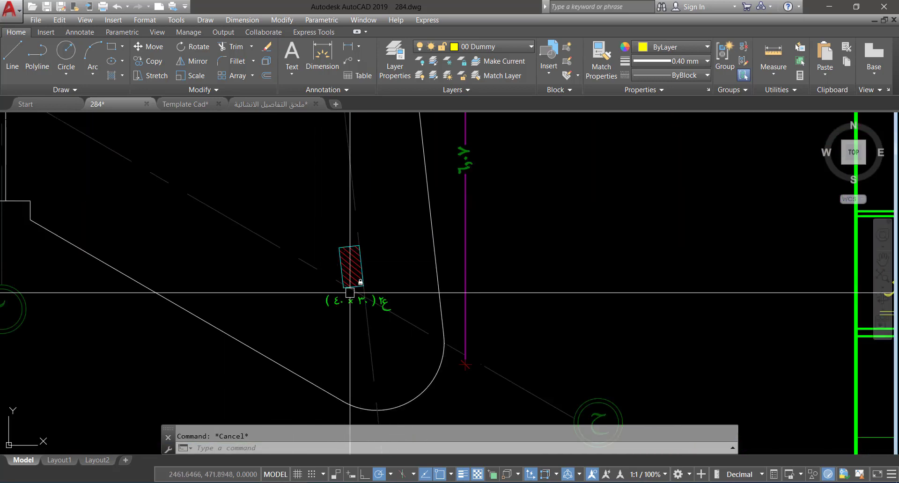
scroll(354, 290, "up", 2)
scroll(347, 286, "down", 3)
scroll(349, 288, "down", 4)
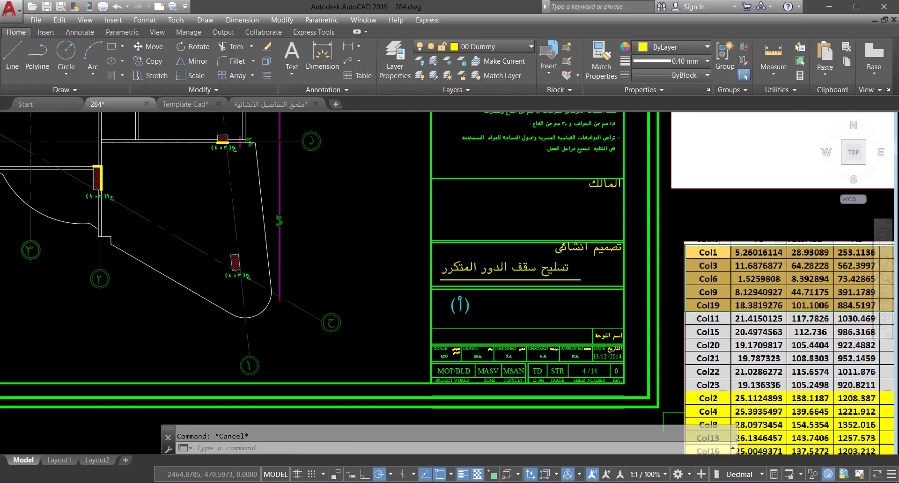
scroll(328, 299, "up", 6)
scroll(328, 314, "down", 5)
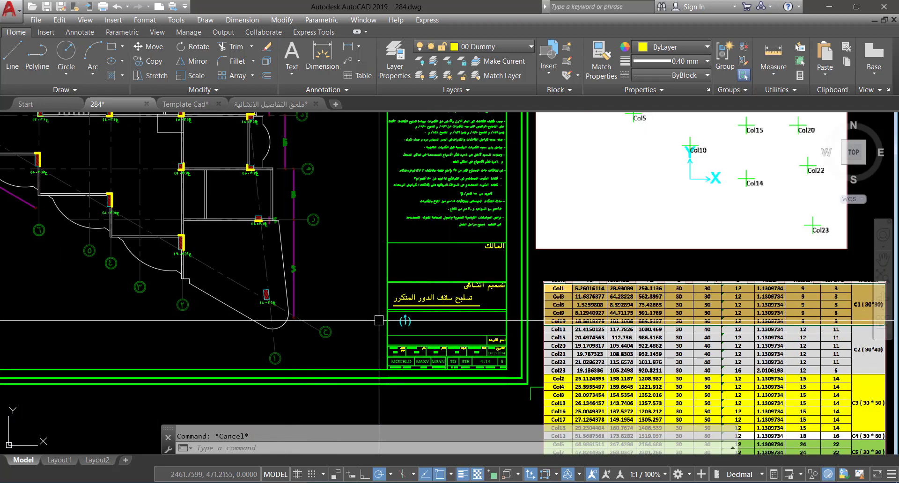
scroll(271, 305, "up", 5)
scroll(243, 306, "down", 2)
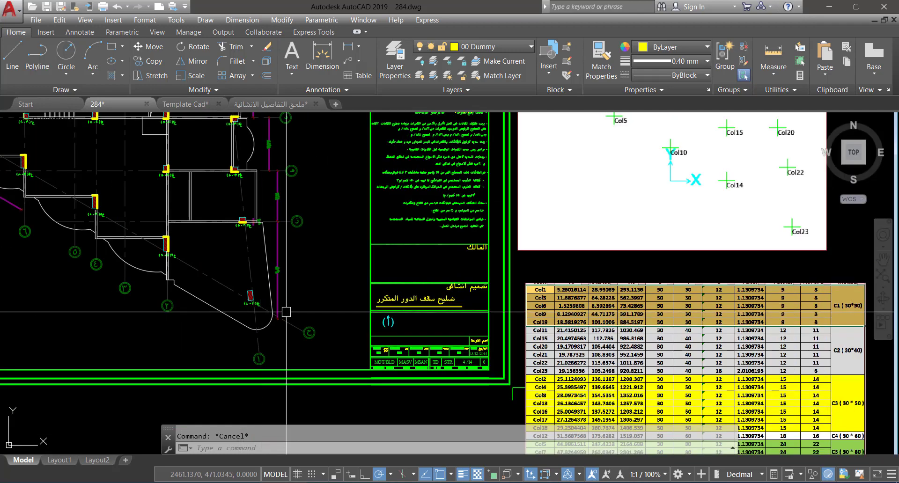
scroll(357, 306, "down", 1)
middle_click_drag(413, 311, 367, 301)
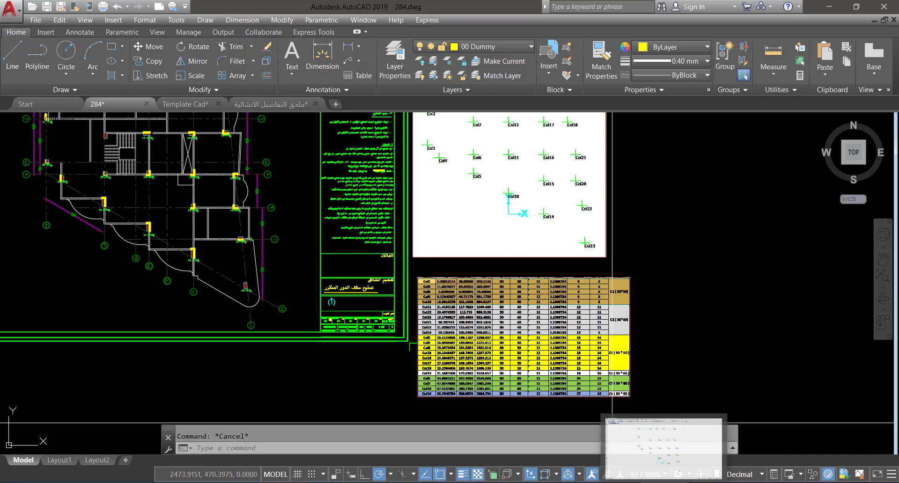
Step: Locate Col23 in the SAP2000 joint layout and look up its joint reaction on Excel's Joint Reactions sheet
left_click(657, 477)
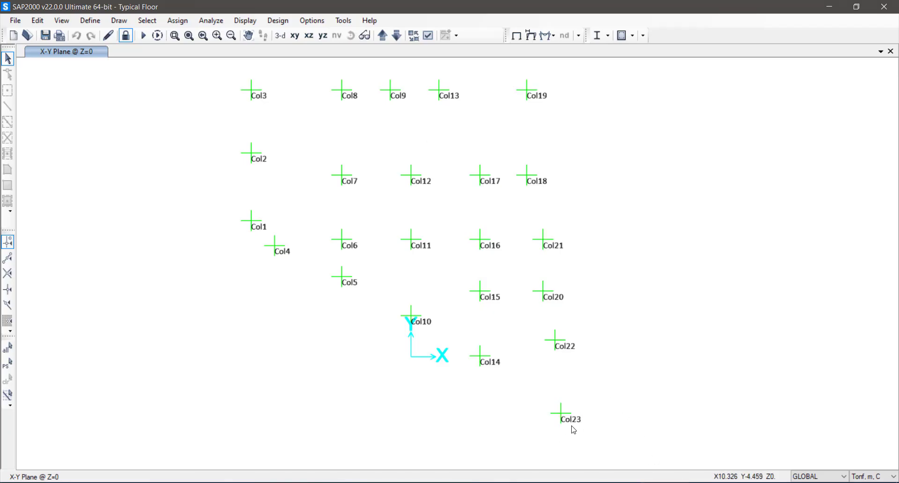
left_click(662, 449)
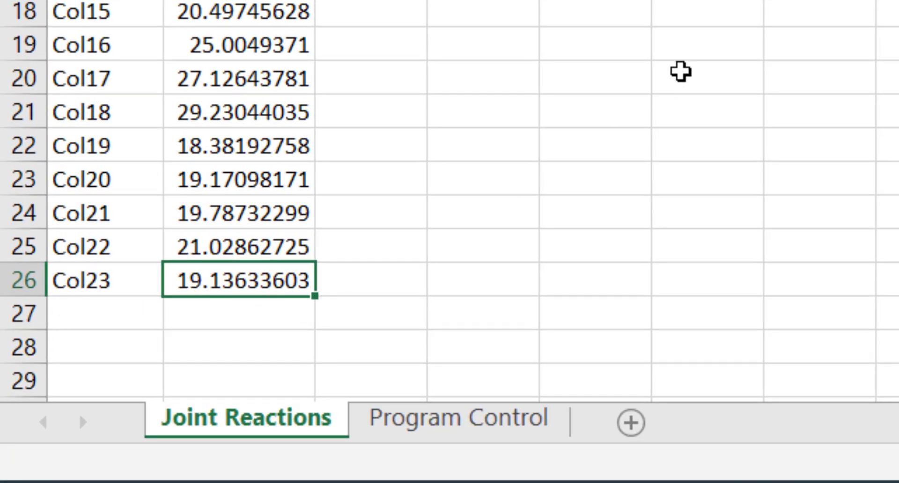
left_click(680, 71)
left_click(360, 258)
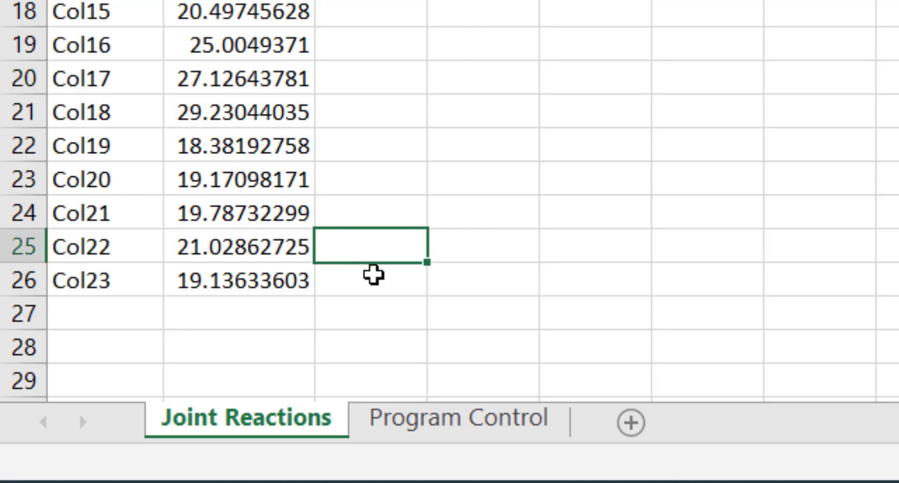
left_click(377, 276)
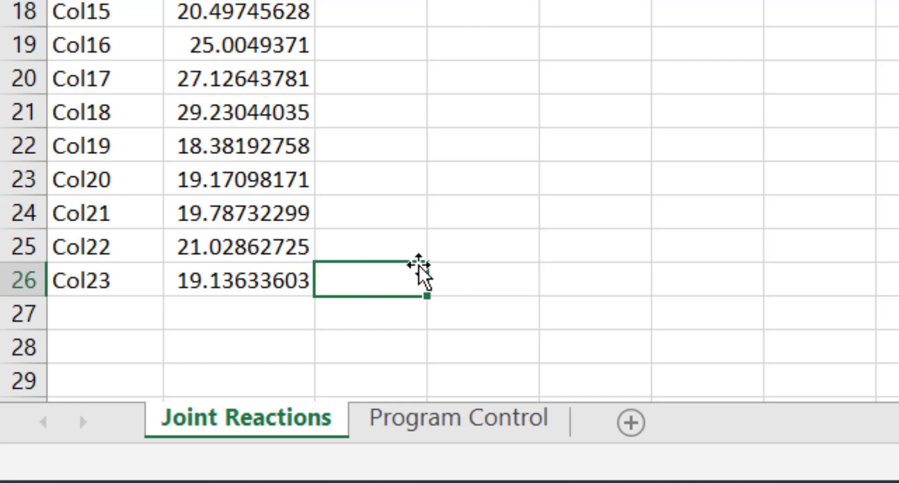
left_click(436, 280)
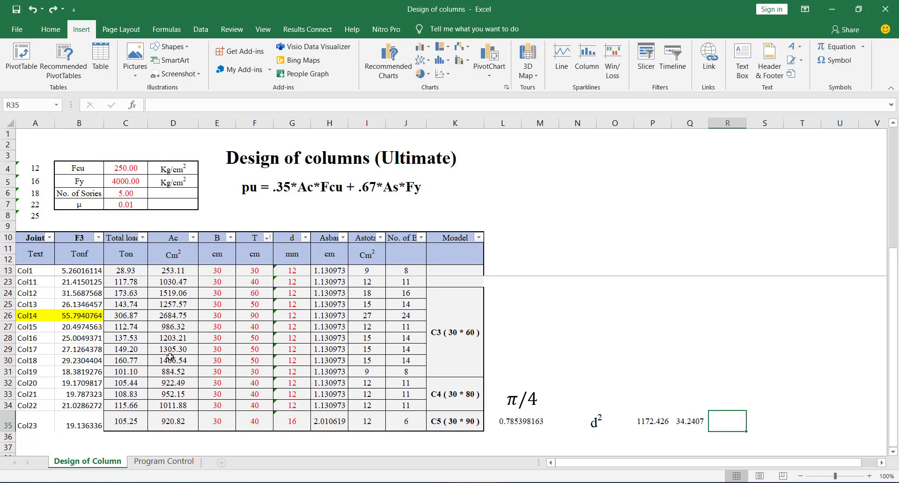
Step: Try centring the Col23 name within its cell in the column design table, and undo the alignment
left_click(52, 419)
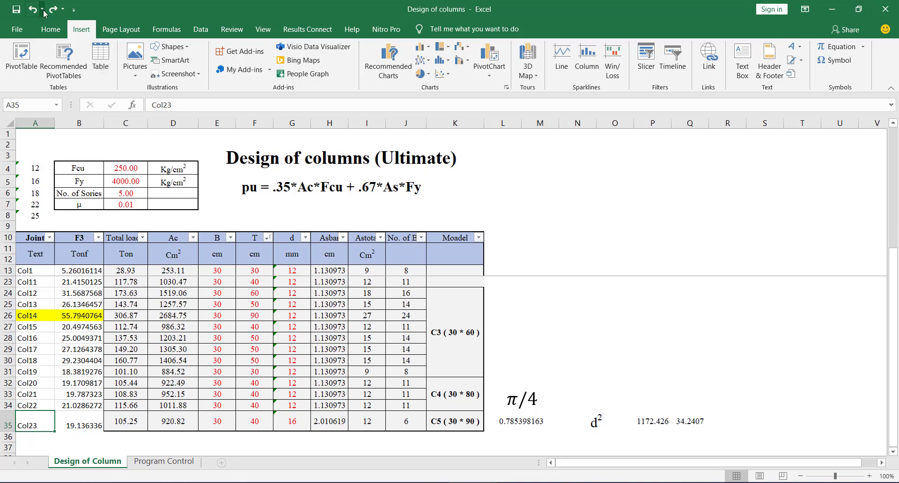
left_click(51, 29)
left_click(248, 69)
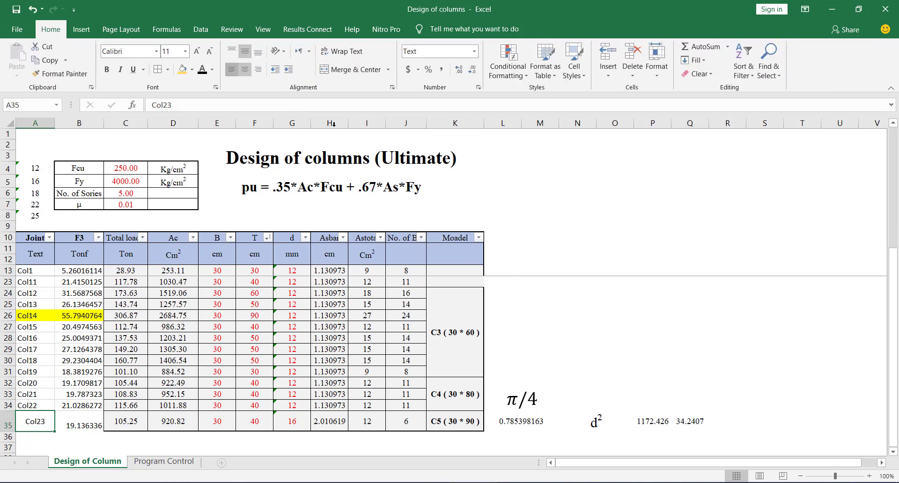
key("ctrl+z")
left_click(578, 326)
Step: Review the column design table and examine the ultimate load formula on the Program Control sheet
scroll(450, 313, "down", 1)
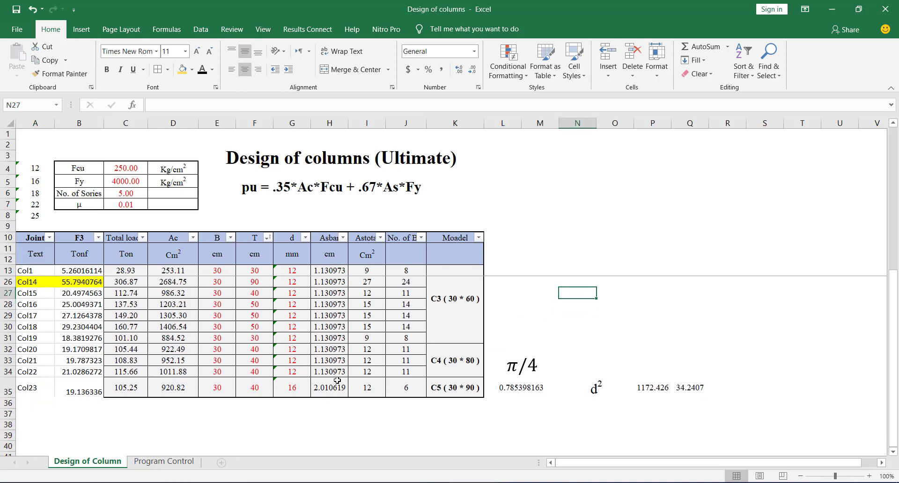
scroll(329, 347, "up", 4)
scroll(329, 347, "down", 3)
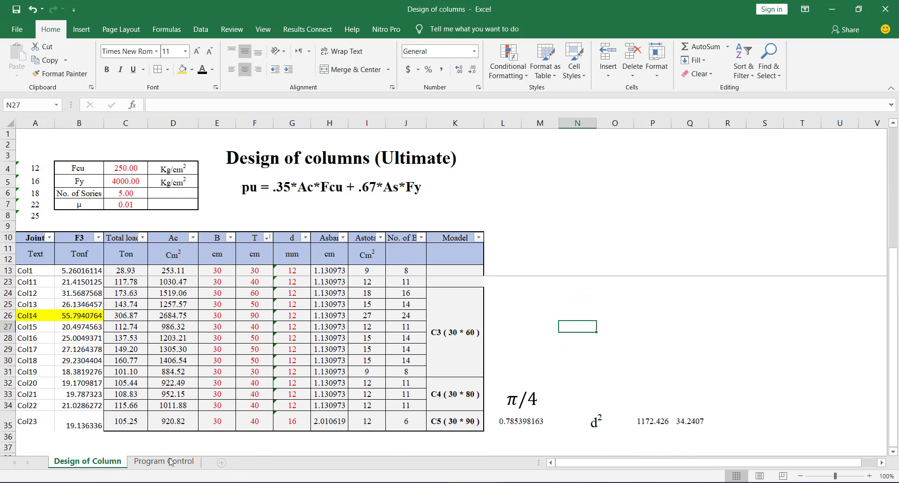
left_click(176, 460)
left_click(286, 382)
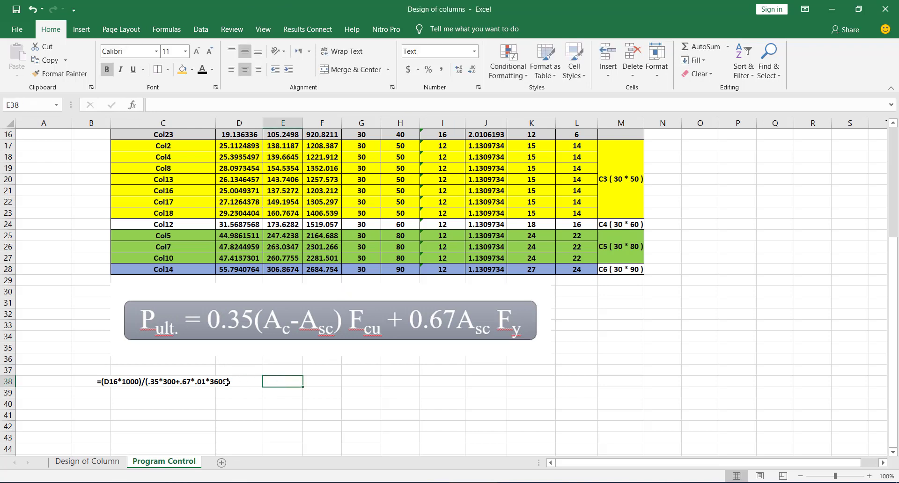
left_click(218, 385)
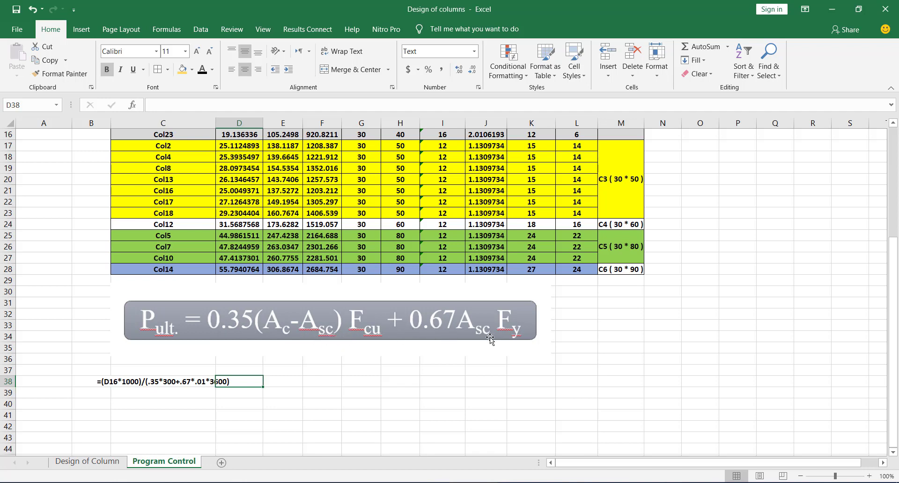
left_click(504, 366)
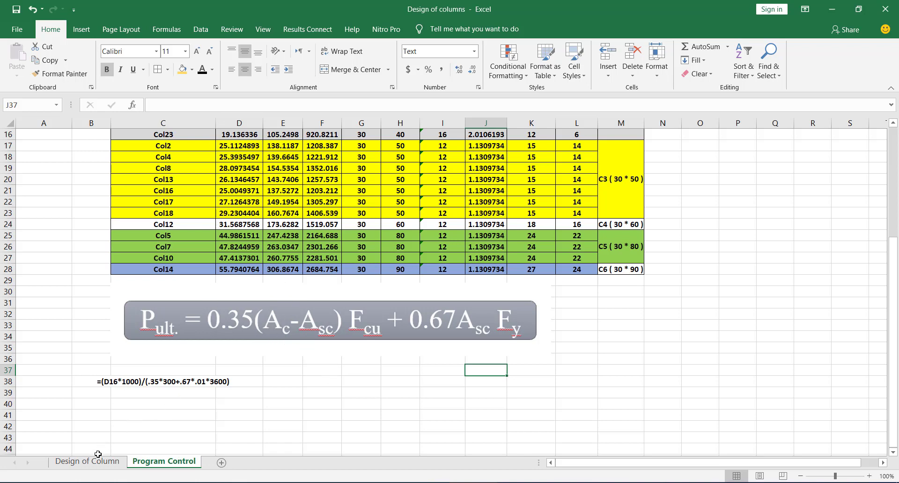
Step: Examine the π/4 factor, Col23's Ac value and the d² term on the Design of Column sheet
left_click(89, 462)
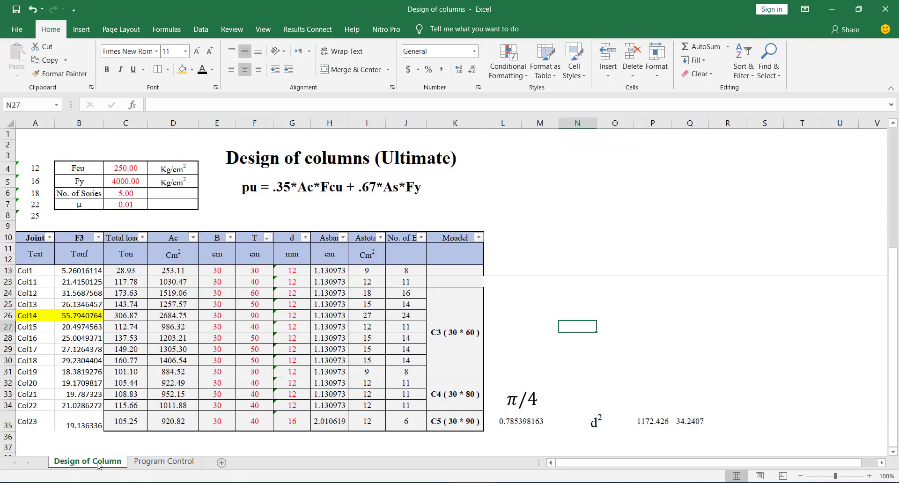
left_click(539, 420)
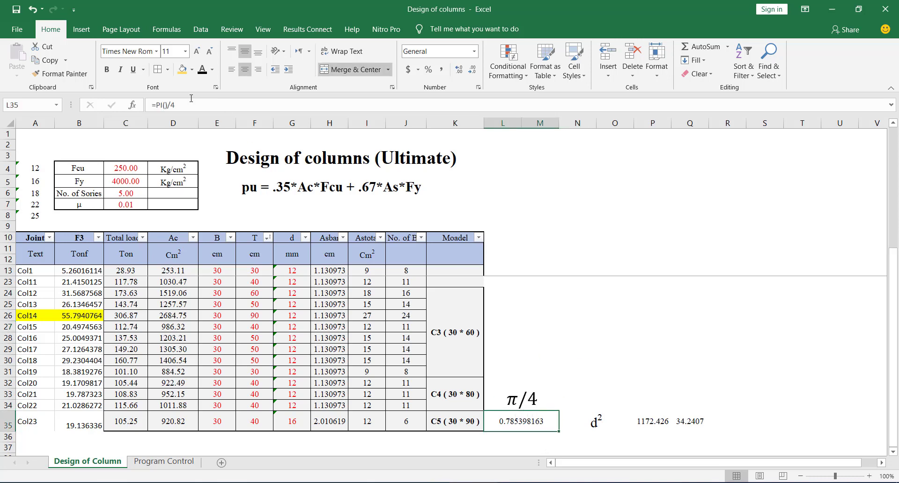
type("=")
left_click(553, 334)
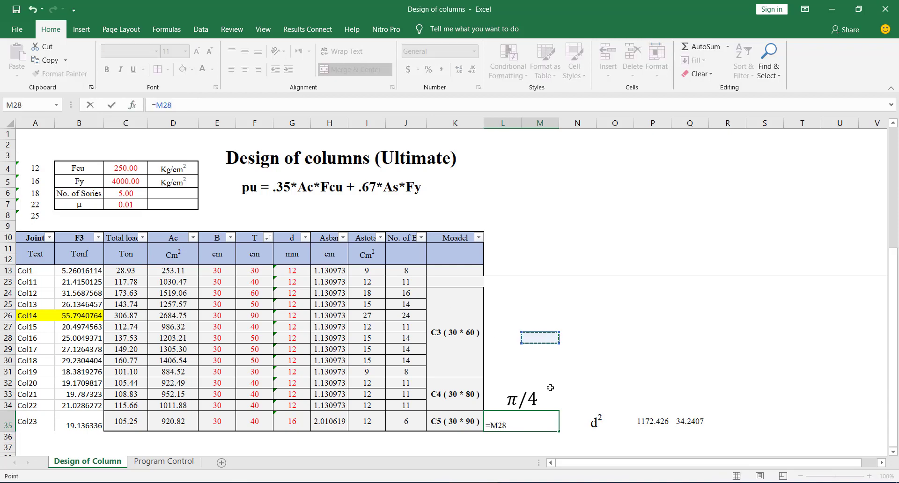
key("Escape")
left_click(590, 418)
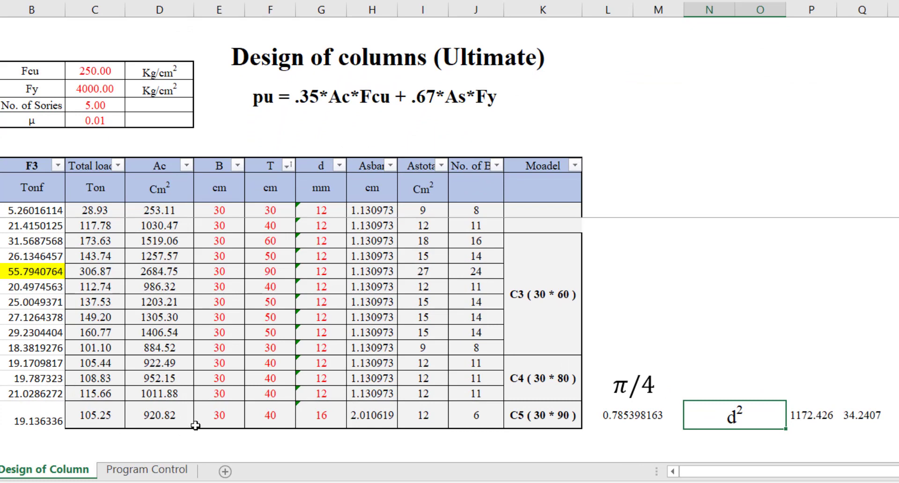
left_click(174, 416)
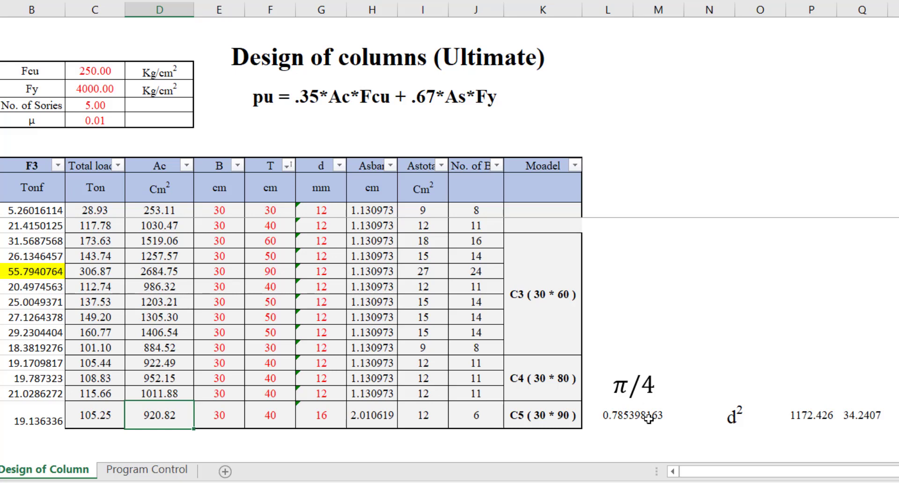
left_click(737, 408)
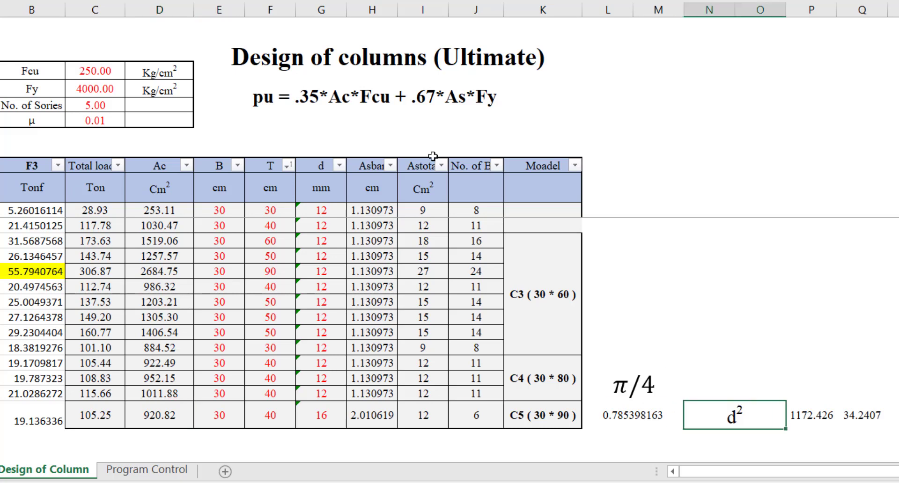
Step: Inspect the formulas in cells P35 and Q35 that calculate the circular column's d² and diameter
left_click(817, 413)
key("F2")
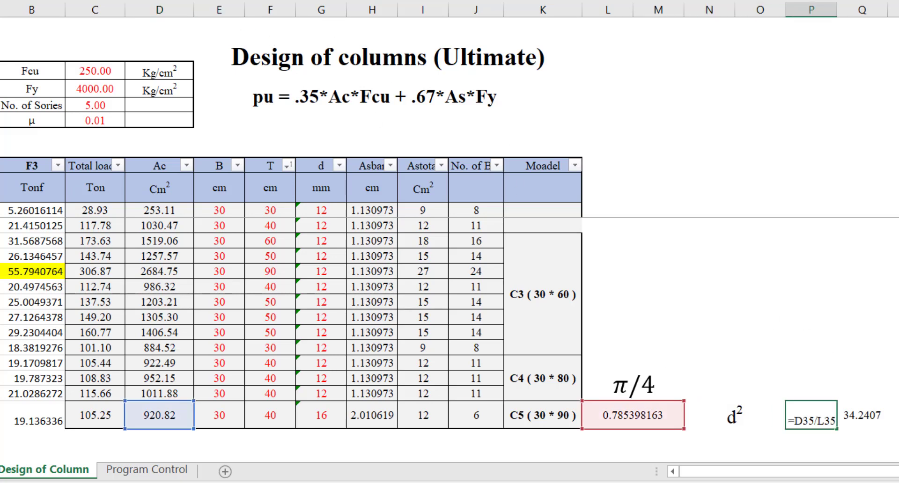
key("Escape")
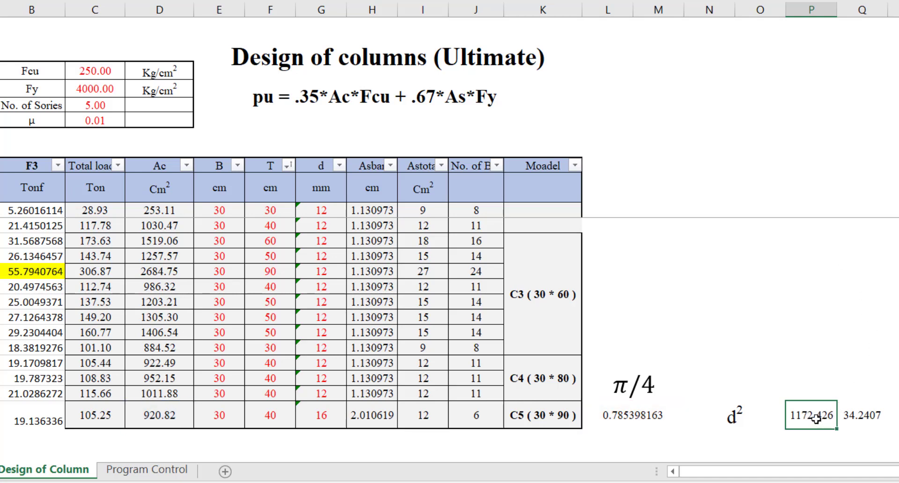
left_click(859, 413)
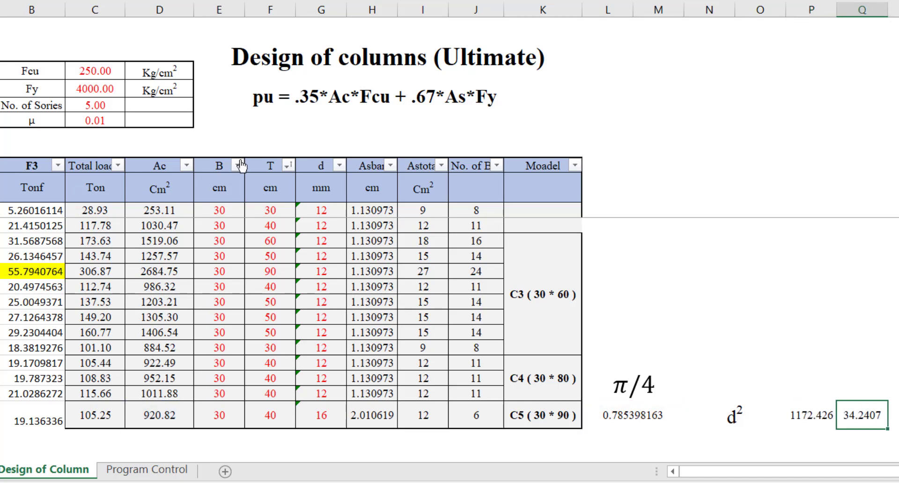
key("F2")
key("Escape")
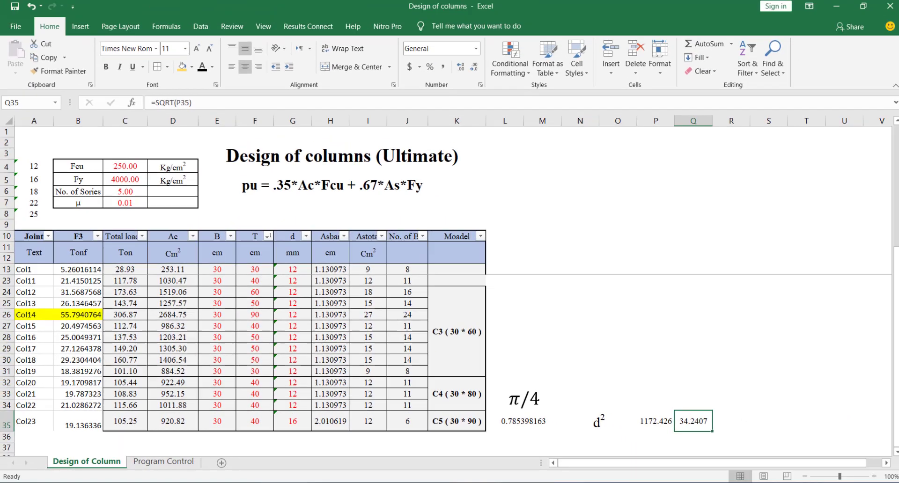
Step: Switch to AutoCAD and draw a circle of radius 0.2 beside the slanted C2 column on grid 1
key("alt+Tab")
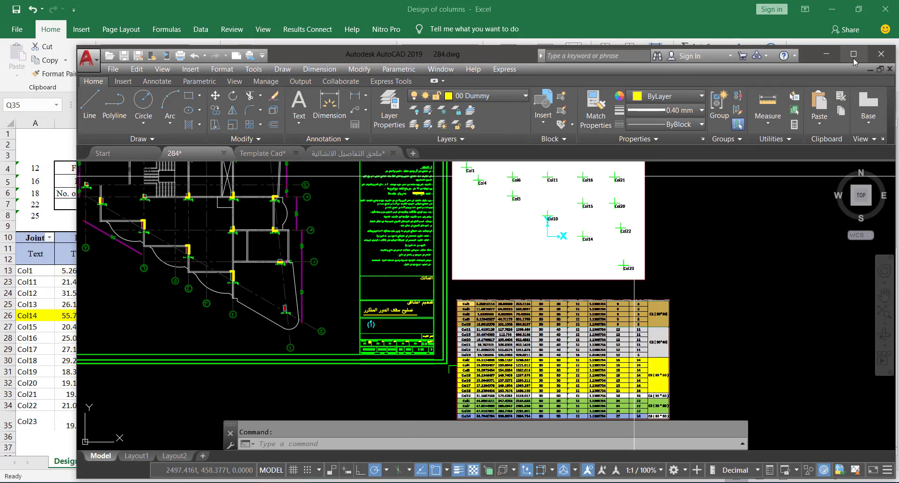
left_click(853, 59)
middle_click_drag(272, 285, 455, 275)
scroll(448, 275, "up", 3)
key("Escape")
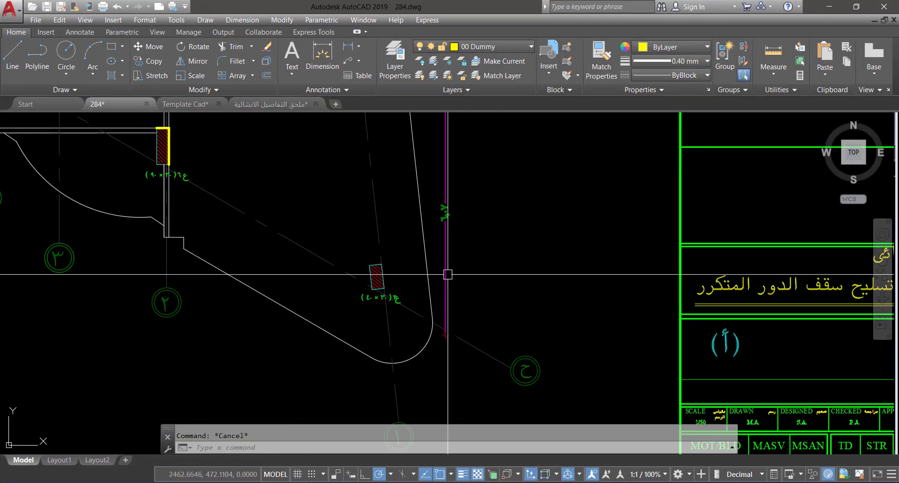
type("c")
key("Return")
left_click(476, 277)
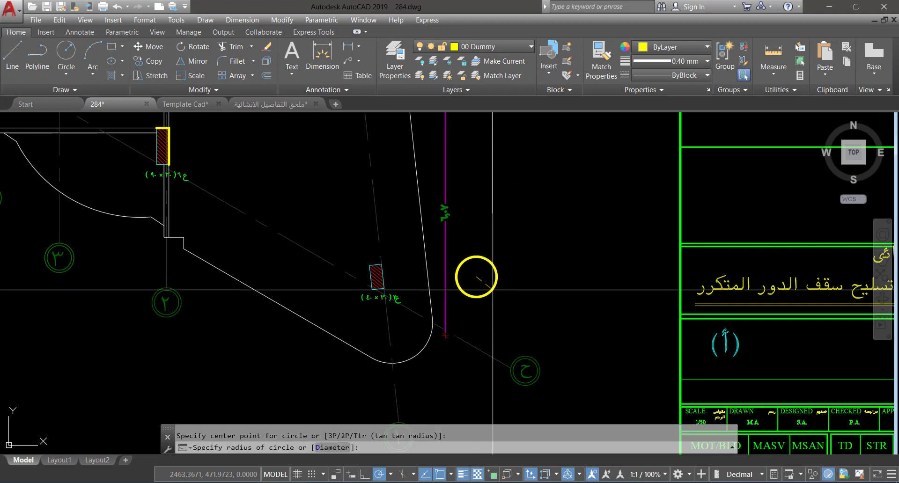
type(".2")
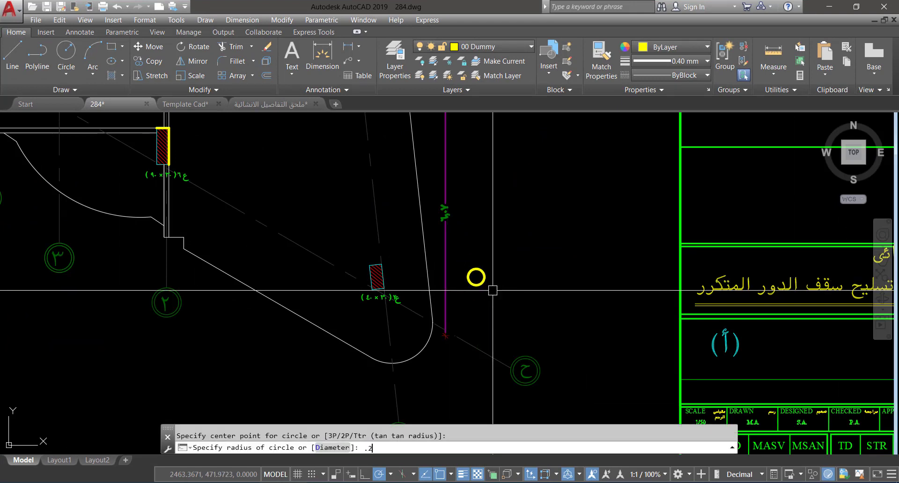
Step: Match the new circle's properties to the outline of the slanted column
type("ma")
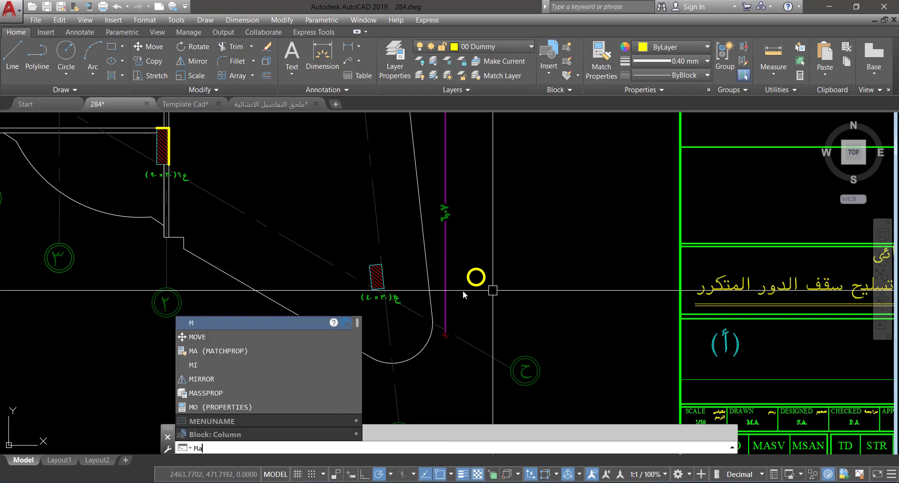
key("Return")
scroll(384, 300, "up", 10)
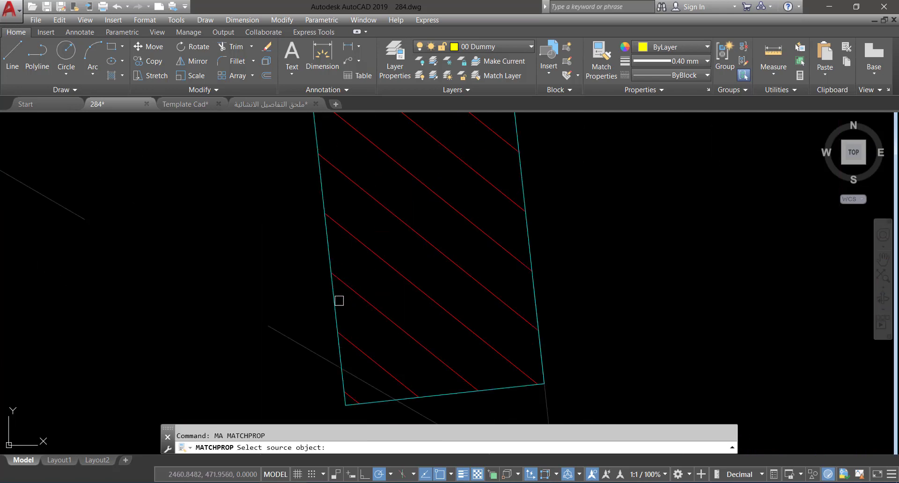
left_click(339, 300)
scroll(339, 301, "down", 6)
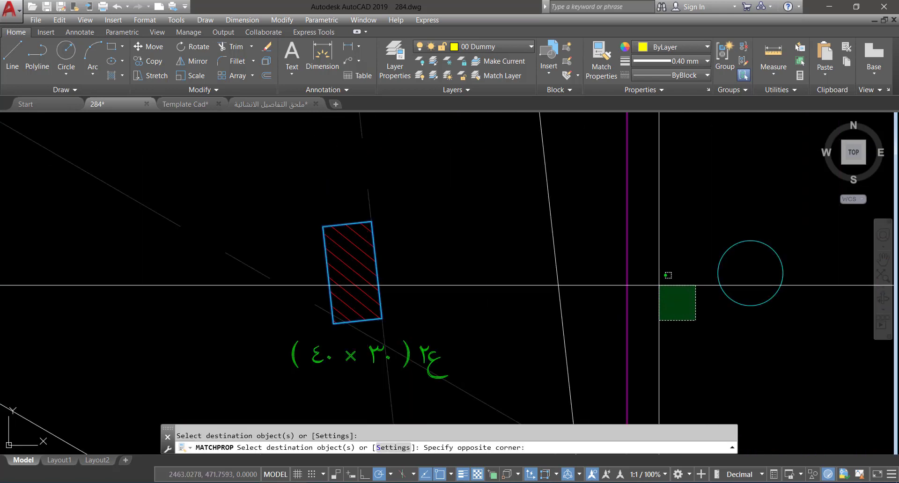
key("Escape")
Step: Hatch the inside of the circle and match its hatch properties to the slanted column's hatch
mouse_move(658, 281)
middle_mouse_down()
mouse_move(654, 305)
mouse_move(593, 358)
mouse_move(555, 359)
middle_mouse_up()
type("h")
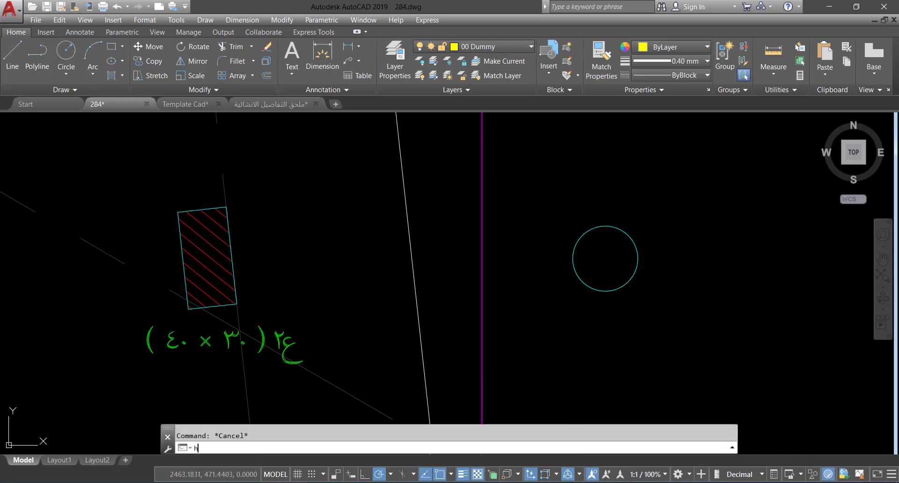
key("Return")
left_click(604, 262)
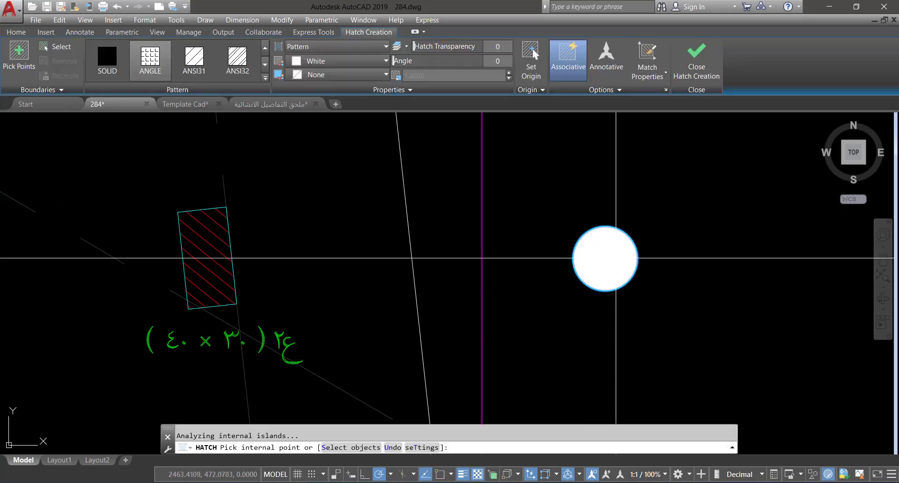
type("ma")
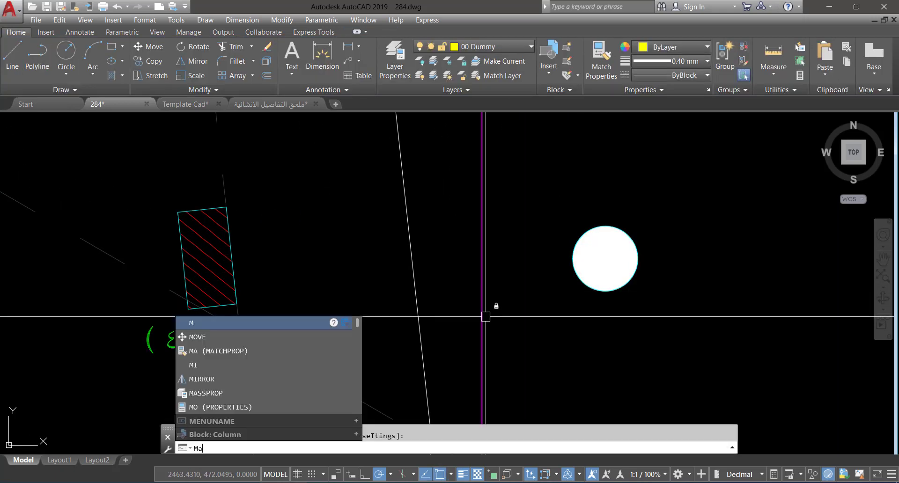
key("Return")
left_click(613, 255)
key("Escape")
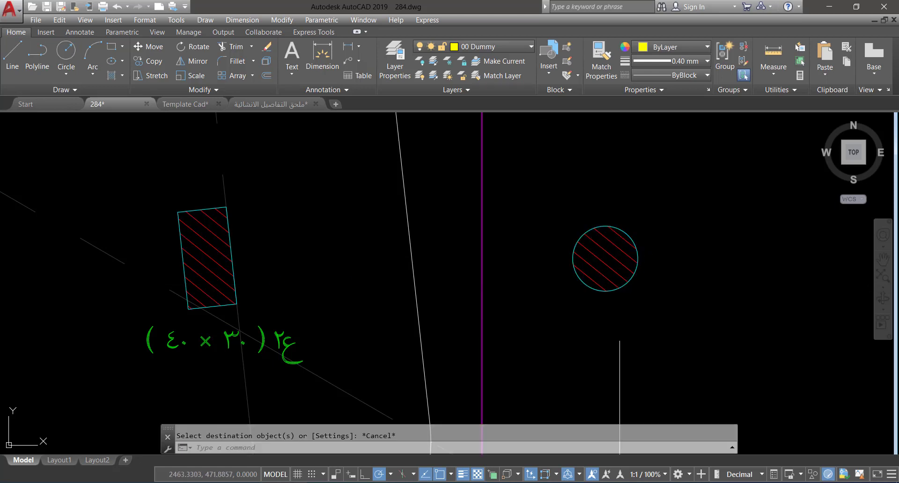
Step: Move the hatched circle onto the centre of the slanted column
left_click(662, 217)
left_click(542, 328)
type("M")
key("Return")
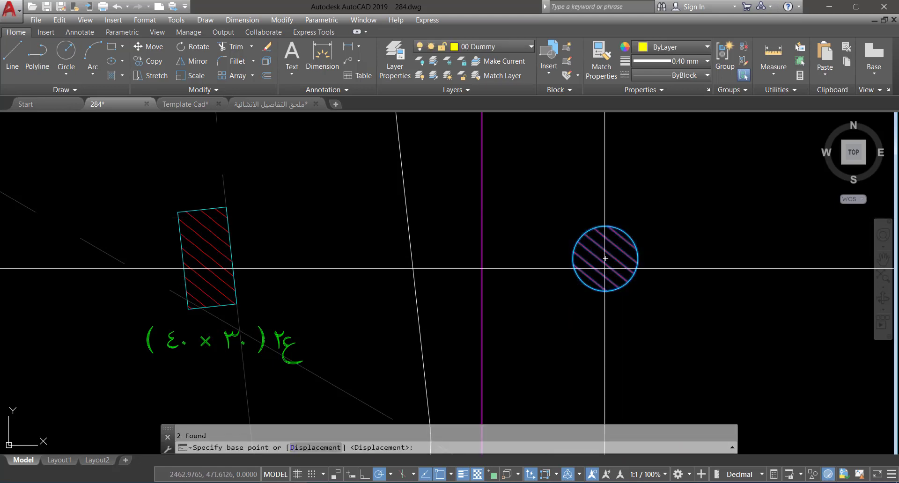
left_click(606, 258)
left_click(220, 245)
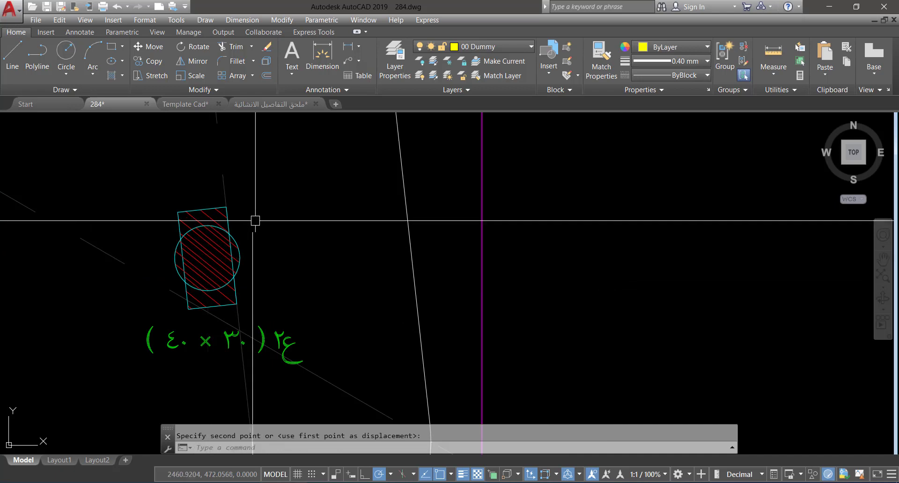
Step: Erase the old slanted rectangular column outline and its hatch, keeping only the hatched circle
left_click(241, 223)
left_click(164, 195)
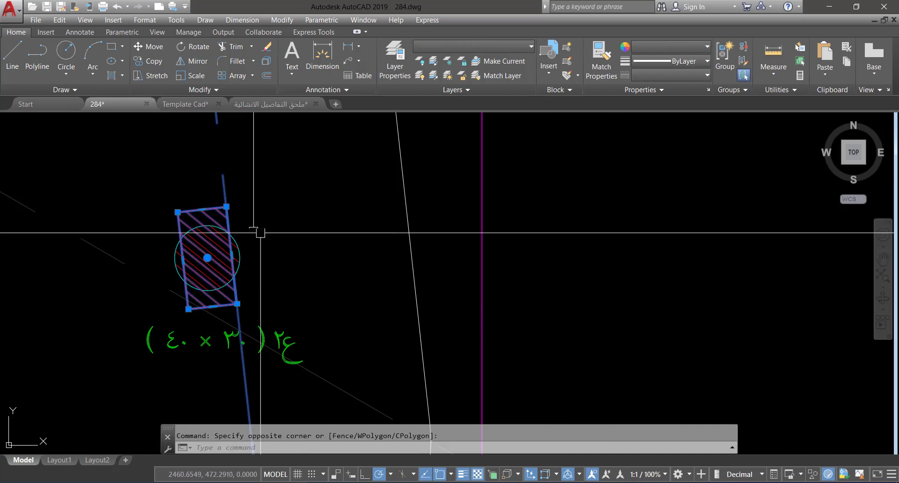
key("Escape")
left_click(184, 190)
left_click(155, 225)
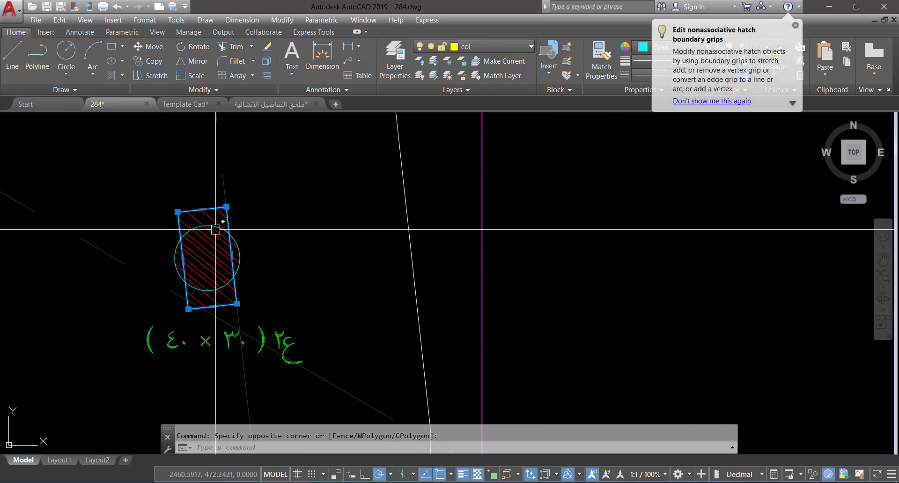
key("Delete")
Step: Edit the label below the circular column to remove "30 *", leaving "U2 ) 40 (", and save the drawing
scroll(327, 258, "down", 2)
scroll(309, 312, "up", 4)
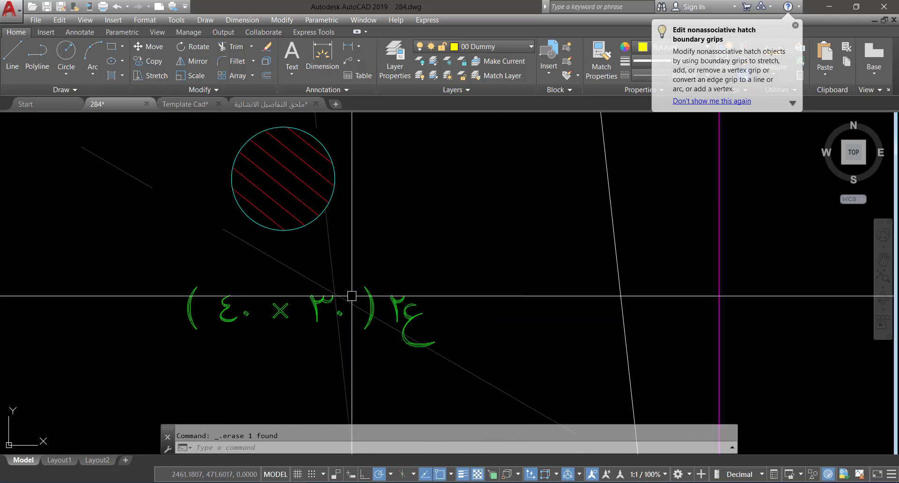
left_click(387, 303)
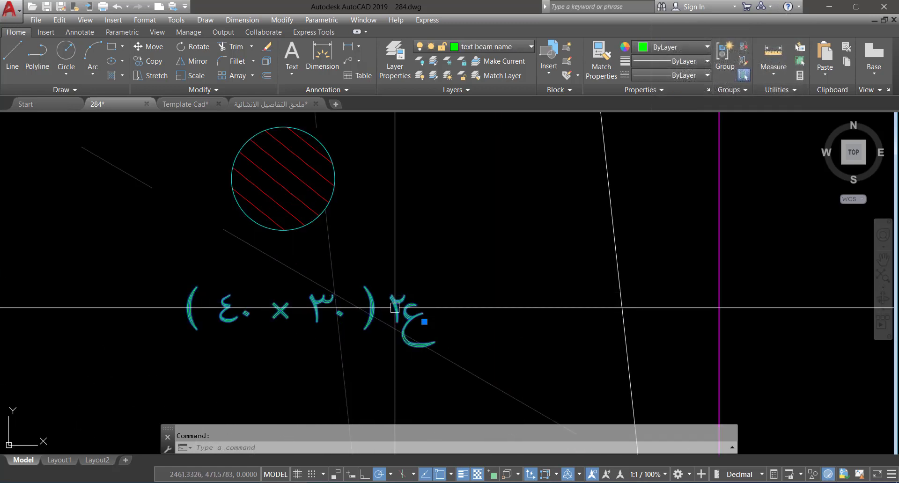
scroll(377, 313, "down", 2)
middle_click_drag(391, 333, 447, 341)
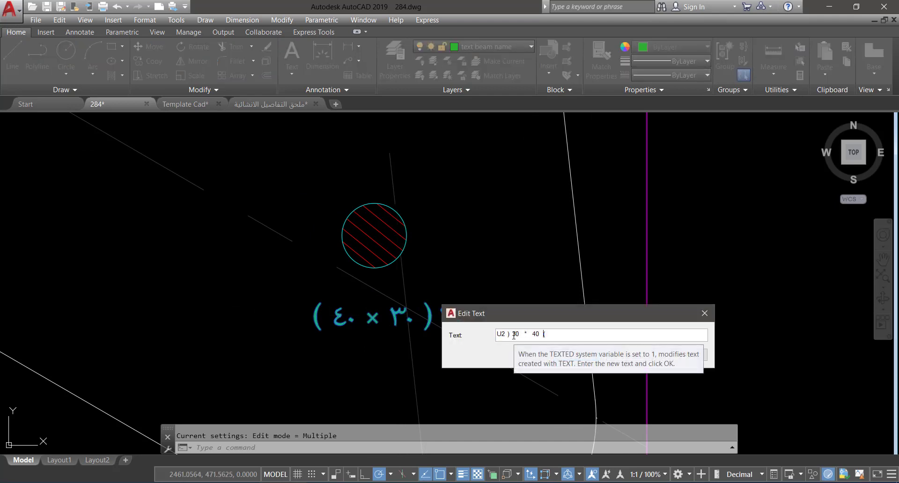
double_click(515, 334)
left_click_drag(528, 340, 529, 341)
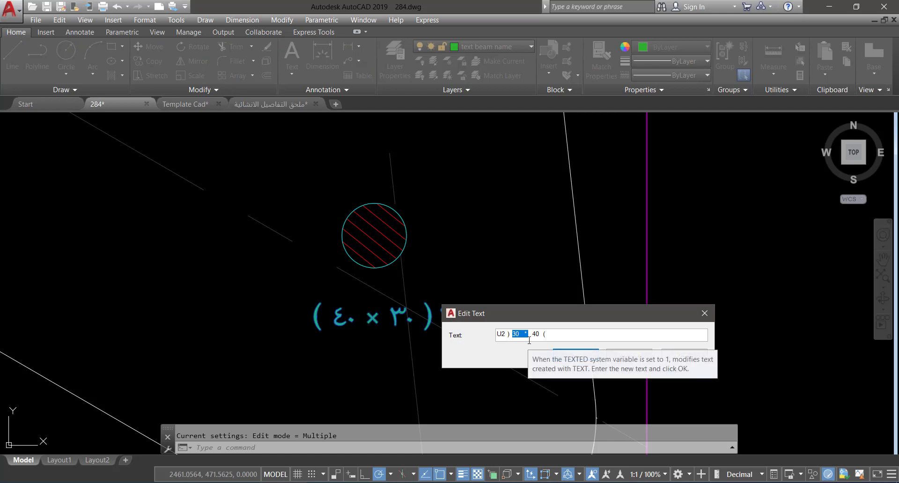
key("BackSpace")
left_click(566, 355)
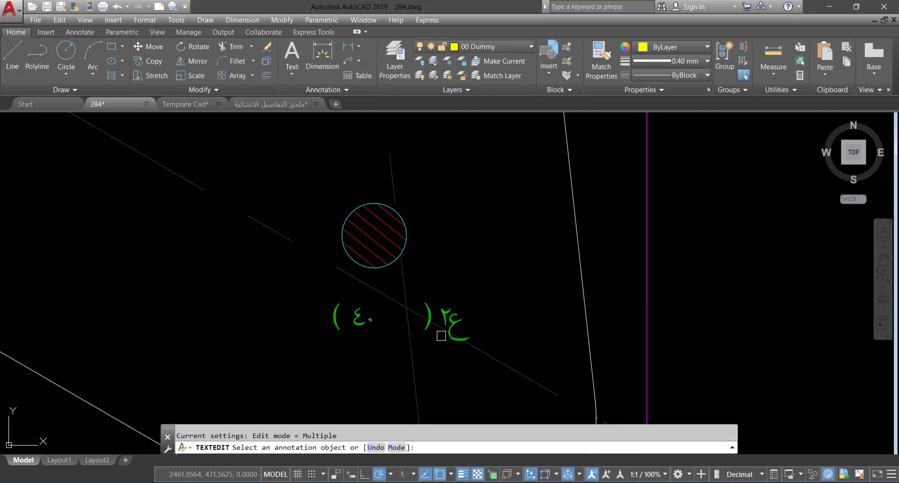
left_click(371, 323)
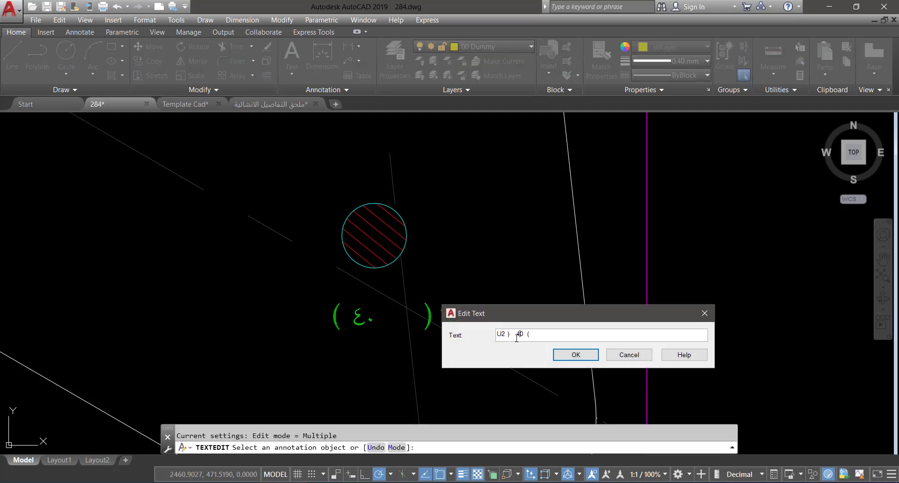
left_click(568, 358)
key("Escape")
scroll(424, 331, "down", 2)
mouse_move(444, 342)
middle_mouse_down()
mouse_move(401, 325)
mouse_move(438, 321)
mouse_move(394, 316)
middle_mouse_up()
scroll(394, 315, "up", 1)
scroll(399, 312, "down", 1)
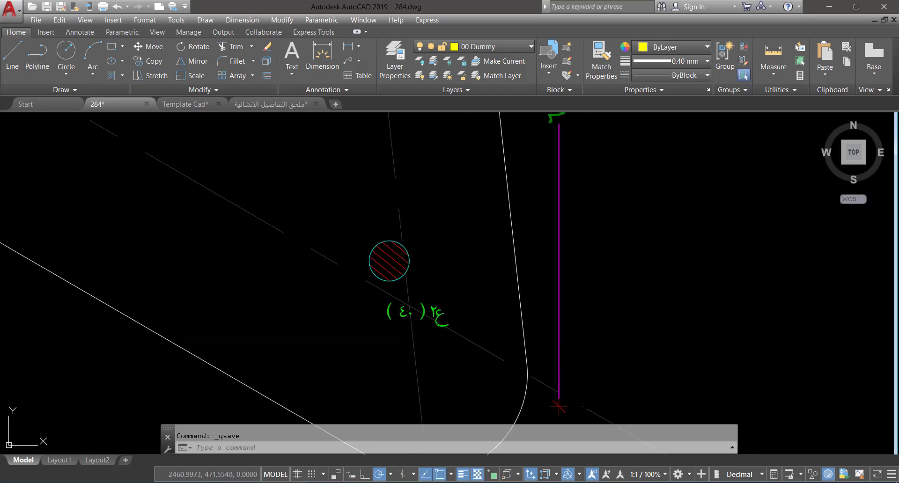
Step: Isolate the wall and axis layers, erase the wall lines from the floor plan and restore the hidden layers
scroll(401, 412, "down", 6)
scroll(400, 326, "up", 4)
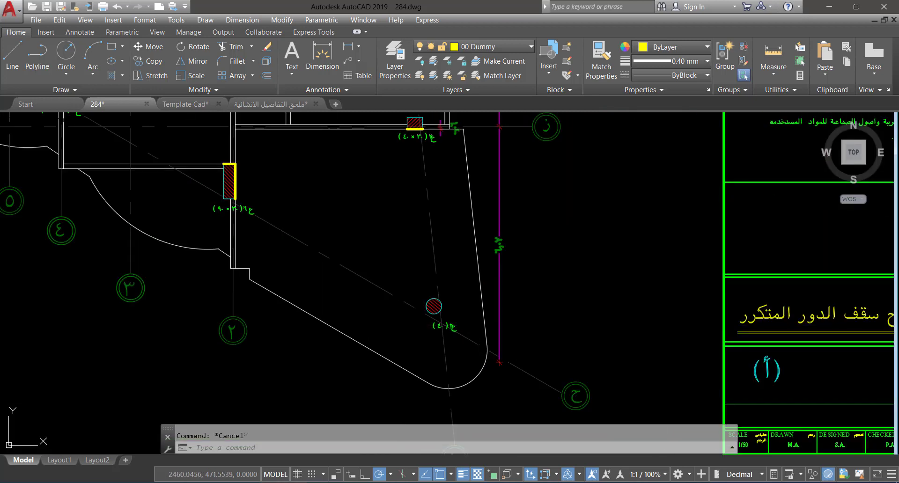
scroll(277, 239, "down", 5)
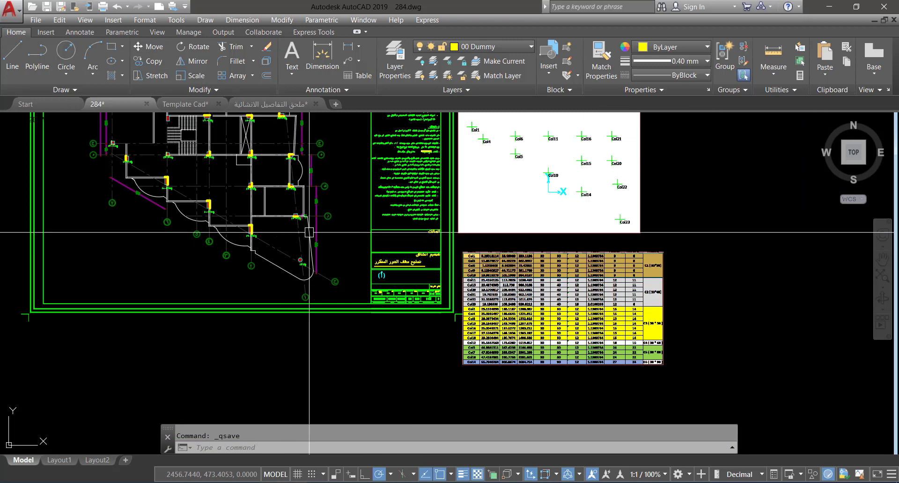
scroll(265, 221, "up", 6)
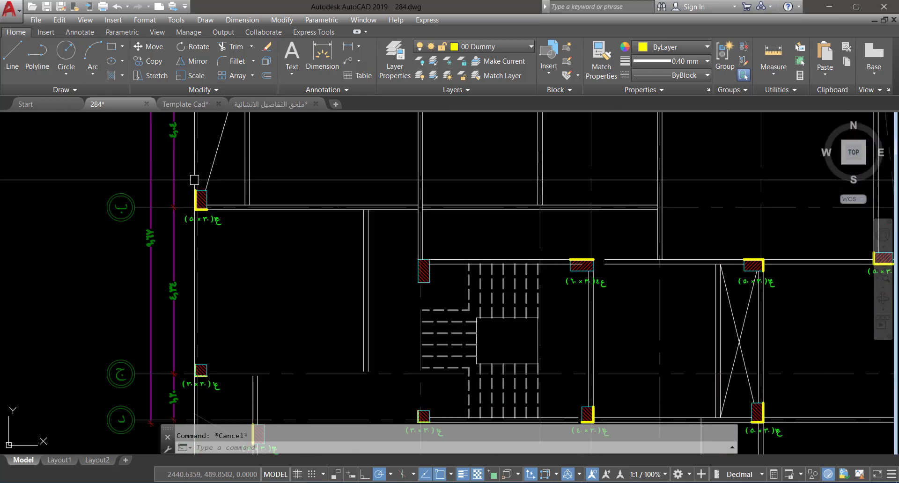
left_click(347, 271)
left_click(331, 326)
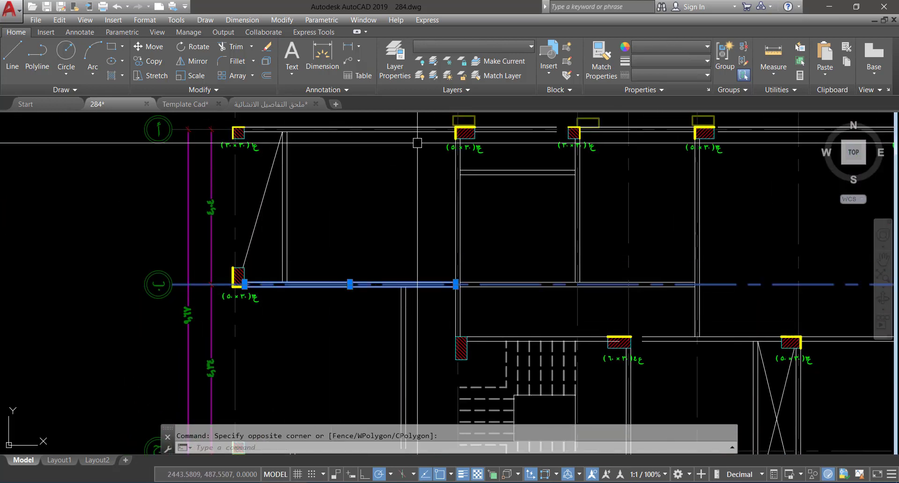
left_click(433, 61)
scroll(449, 281, "down", 5)
left_click(307, 150)
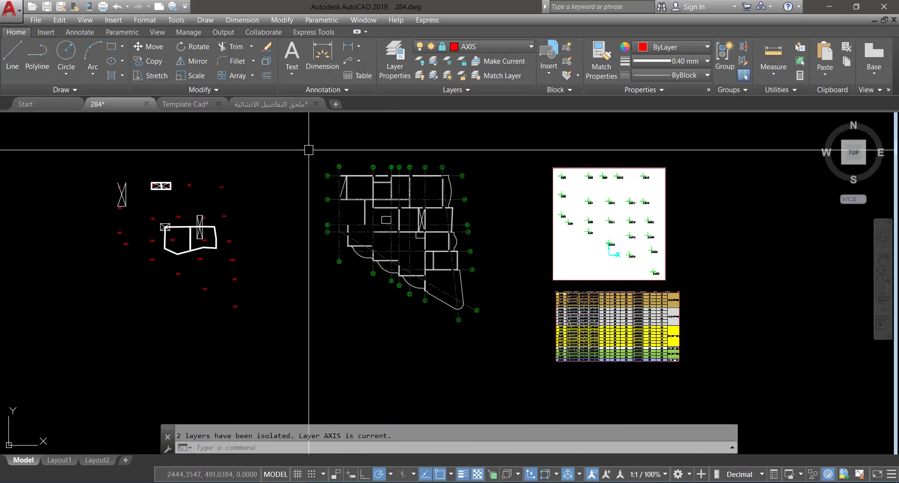
left_click(492, 342)
key("Delete")
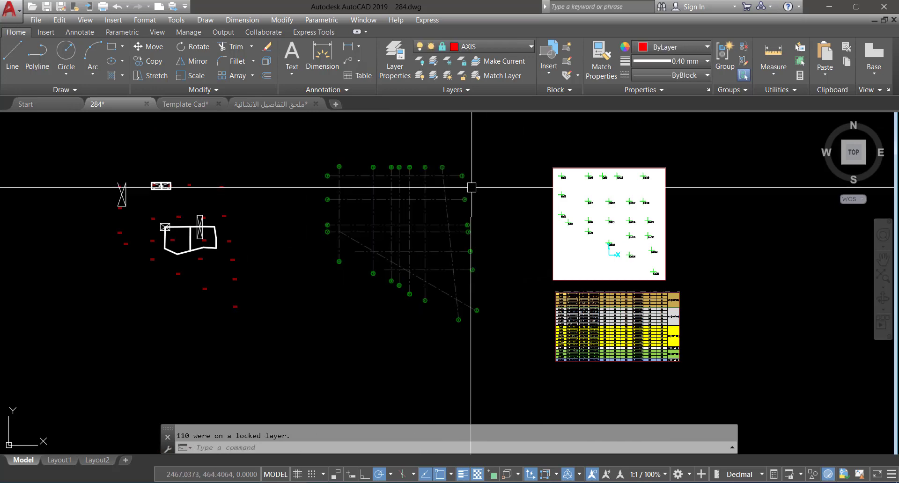
key("ctrl+z")
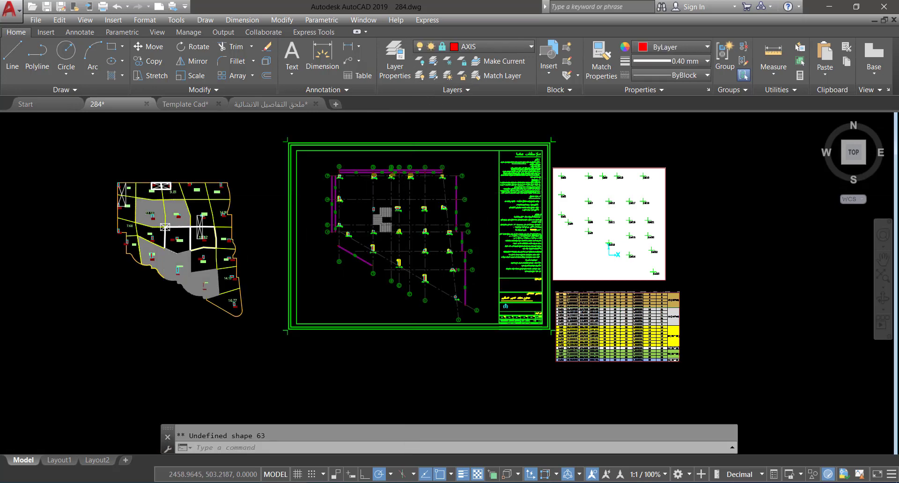
Step: Erase the dashed stair lines from the floor plan
scroll(267, 259, "up", 10)
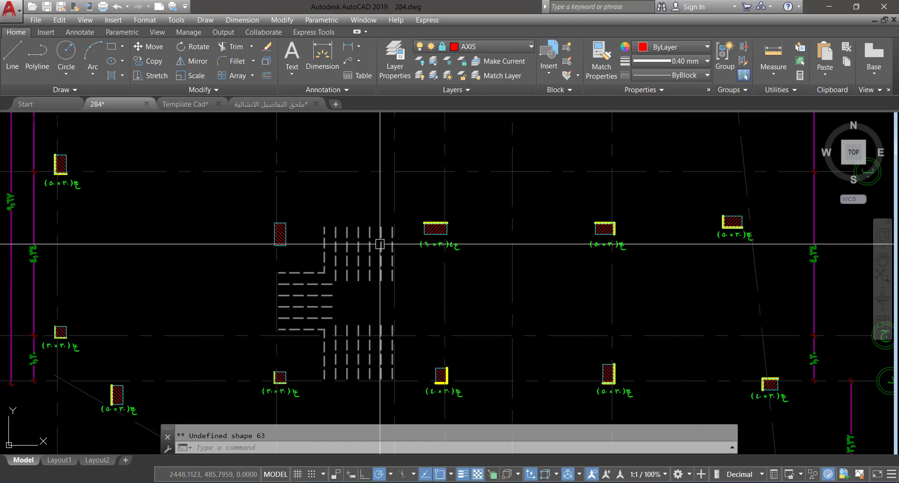
left_click(407, 211)
left_click(323, 381)
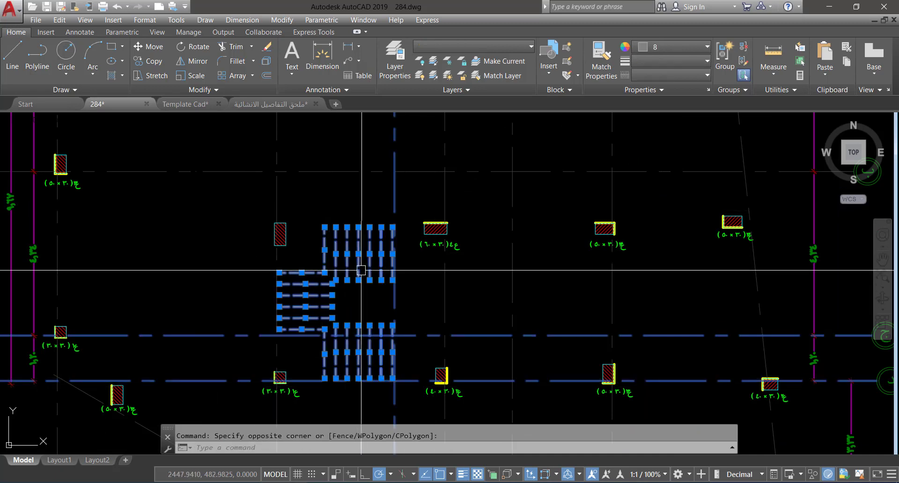
left_click(359, 309)
left_click(251, 261)
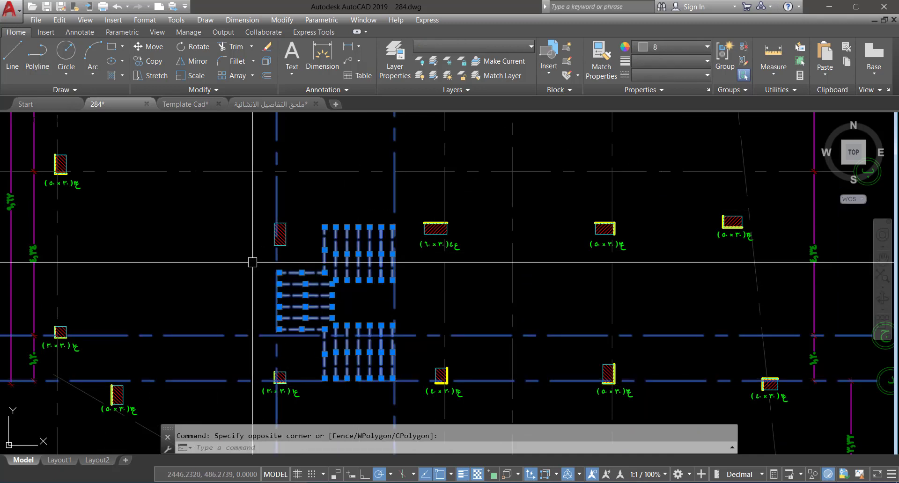
key("Delete")
scroll(251, 261, "down", 3)
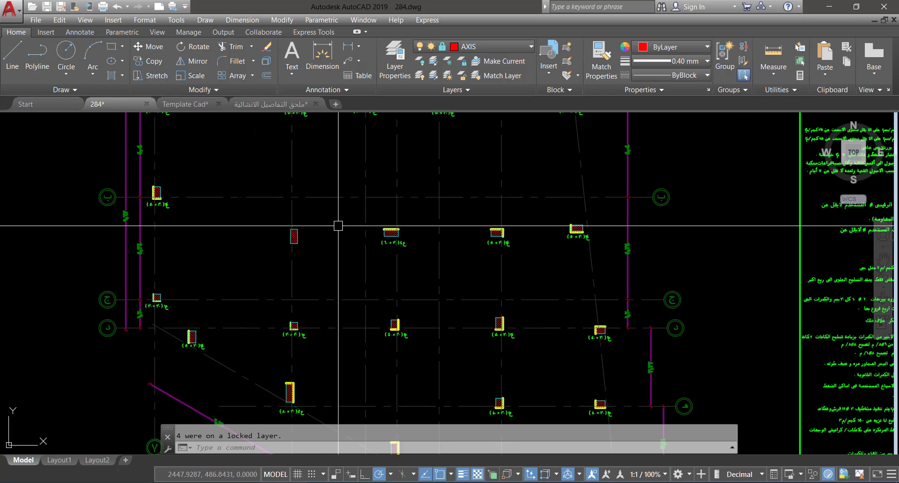
Step: Examine the column number layout and the column schedule beside the plan for the unlabelled column by the stairs
scroll(488, 253, "down", 5)
scroll(468, 255, "up", 8)
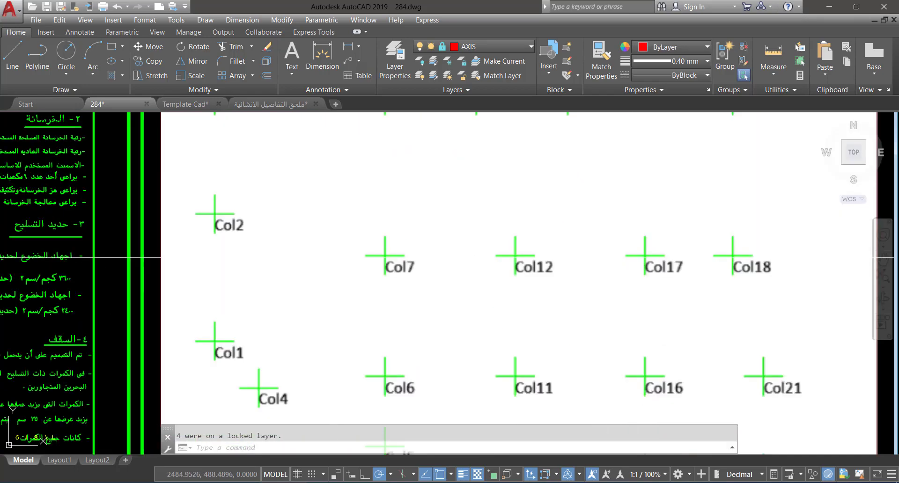
scroll(469, 258, "down", 5)
scroll(408, 243, "up", 8)
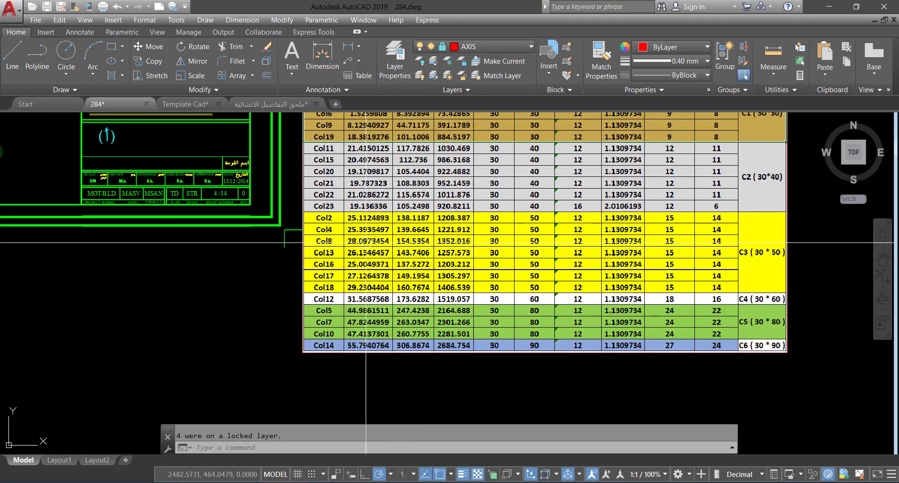
scroll(366, 243, "up", 6)
scroll(332, 358, "down", 4)
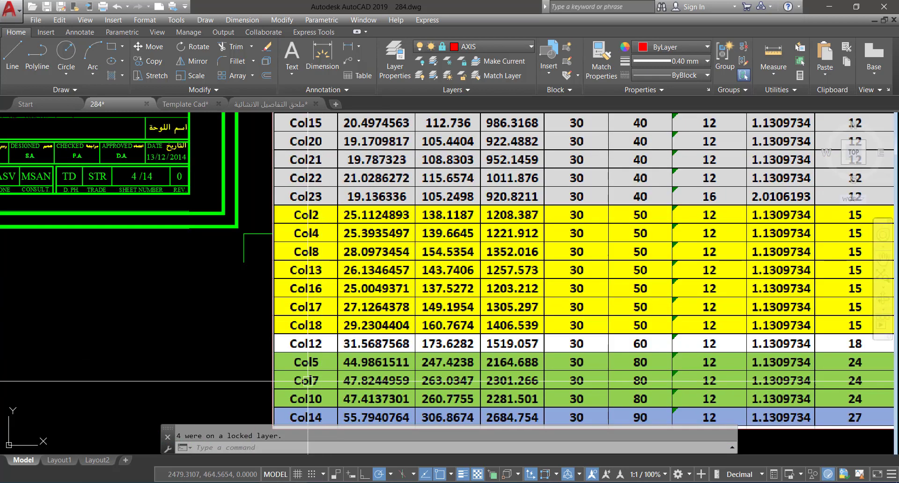
scroll(336, 383, "down", 2)
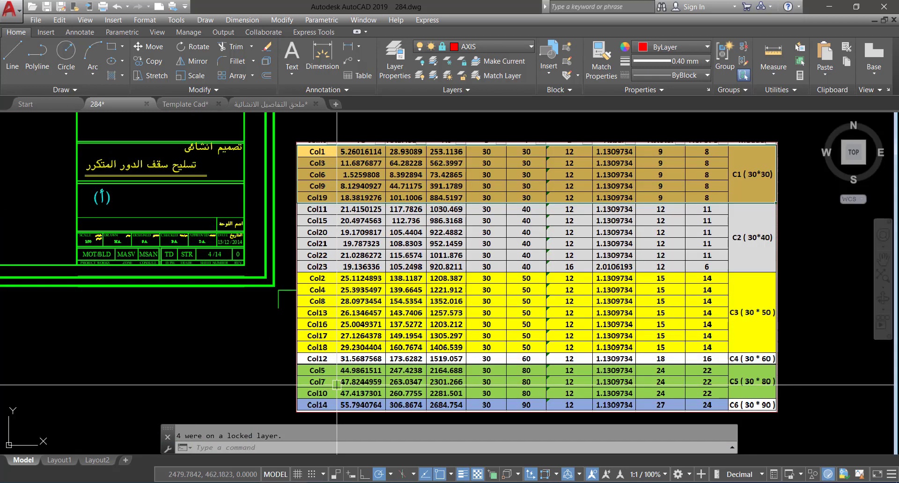
scroll(335, 384, "down", 2)
middle_click_drag(52, 232, 301, 323)
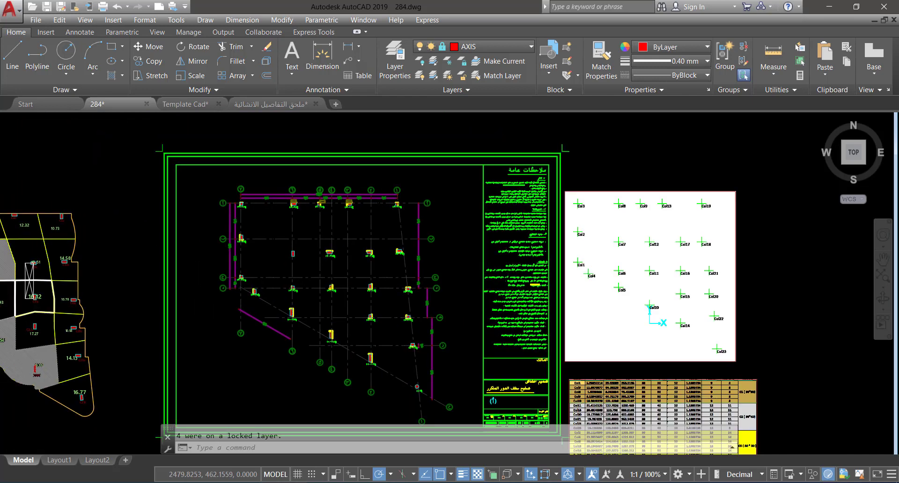
scroll(305, 246, "up", 3)
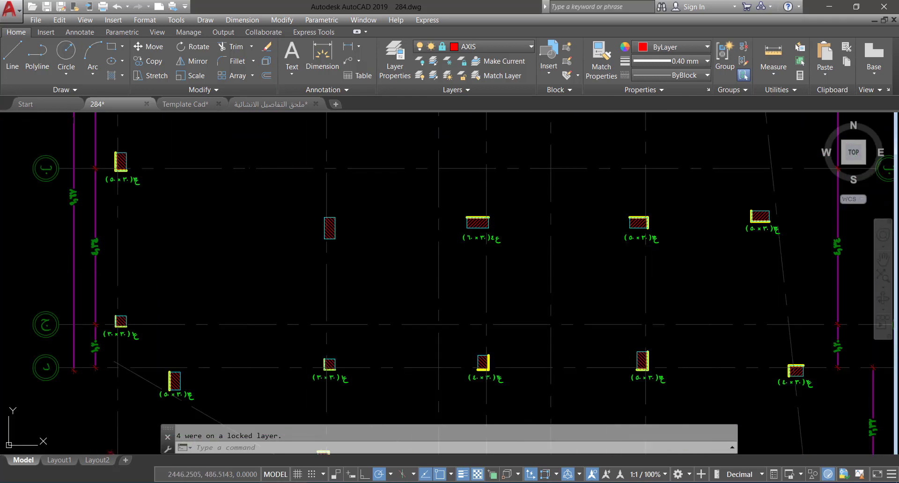
Step: Undo the stair and wall line erasures and the layer isolation
key("ctrl+z")
key("ctrl+z")
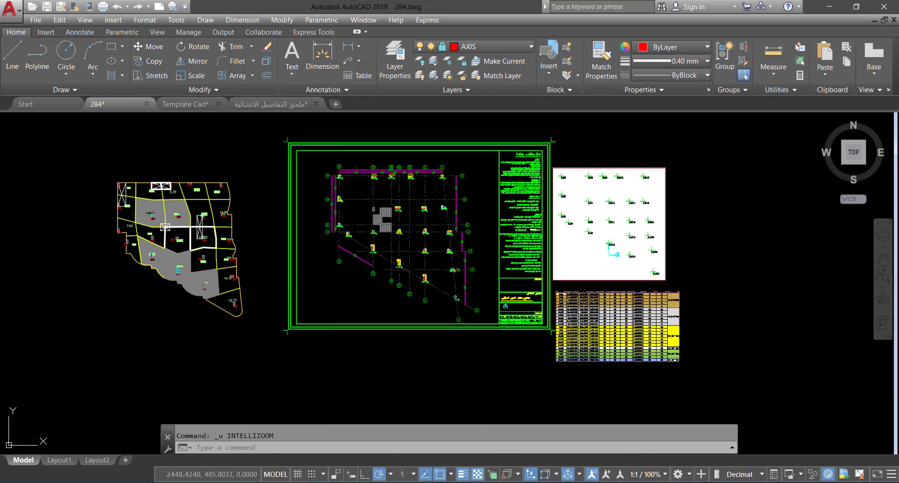
key("ctrl+z")
key("ctrl+z")
key("ctrl+z")
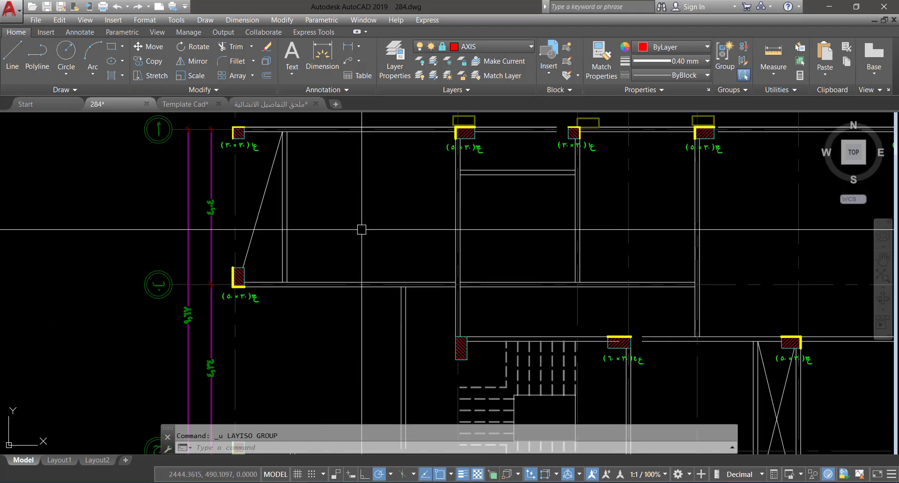
Step: Try to stretch the unlabelled column beside the stairs downward by 0.3
scroll(482, 362, "up", 2)
middle_click_drag(482, 362, 384, 273)
scroll(384, 273, "down", 4)
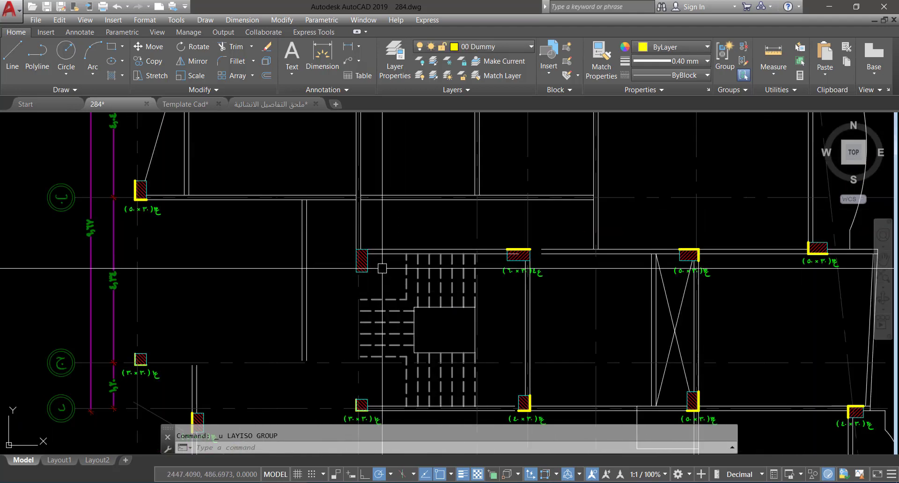
scroll(382, 269, "up", 4)
type("s")
left_click(283, 287)
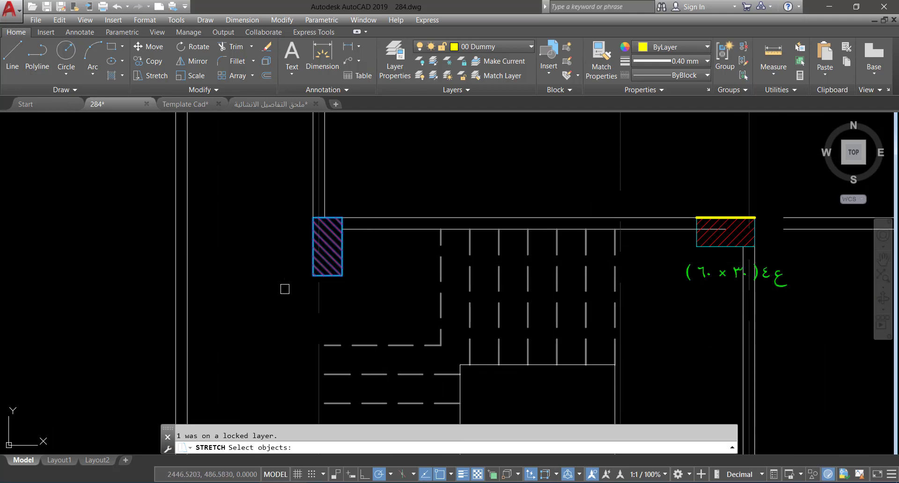
key("Return")
left_click(287, 270)
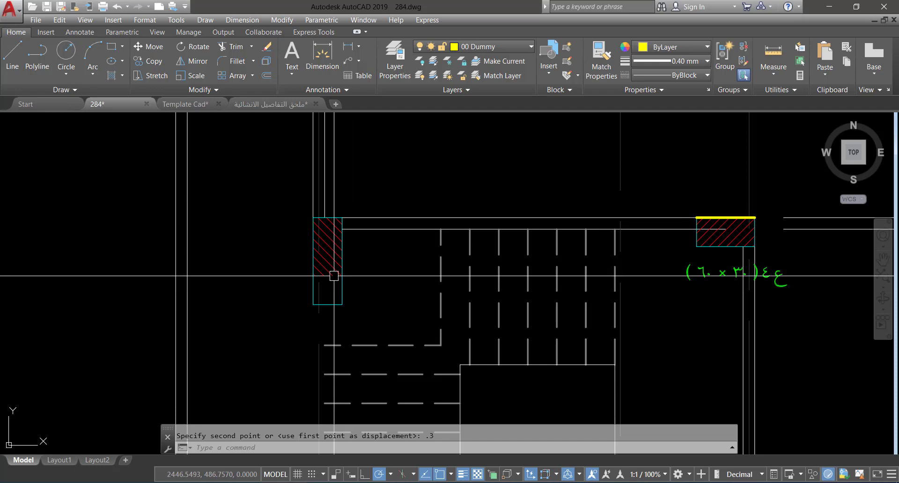
key("ctrl+z")
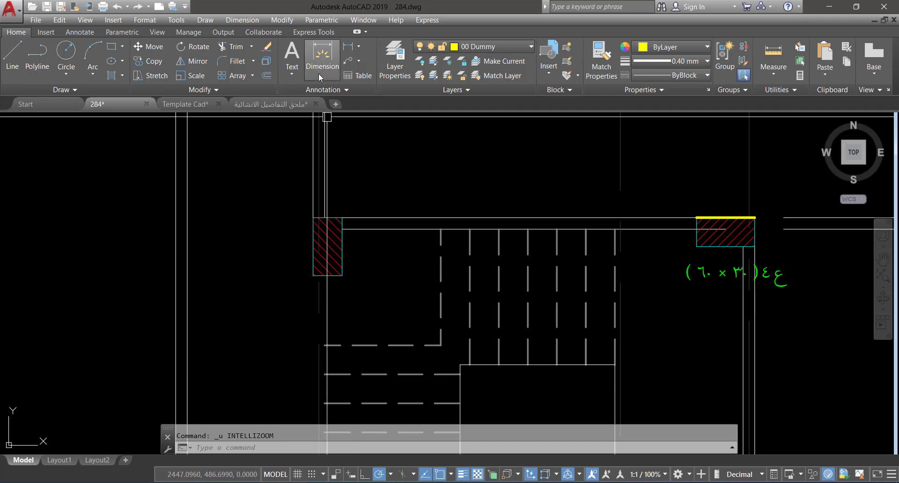
Step: Check the length of the unlabelled column beside the stairs with a temporary linear dimension
left_click(348, 51)
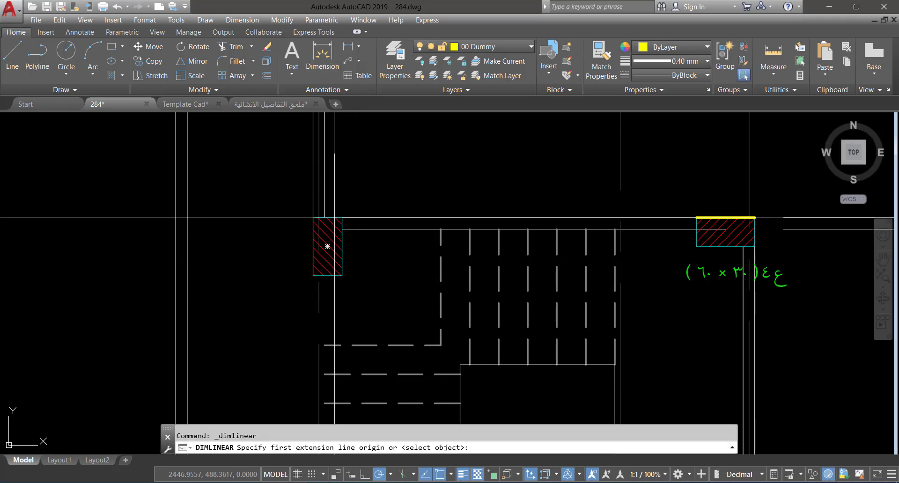
left_click(343, 276)
left_click(343, 279)
key("Escape")
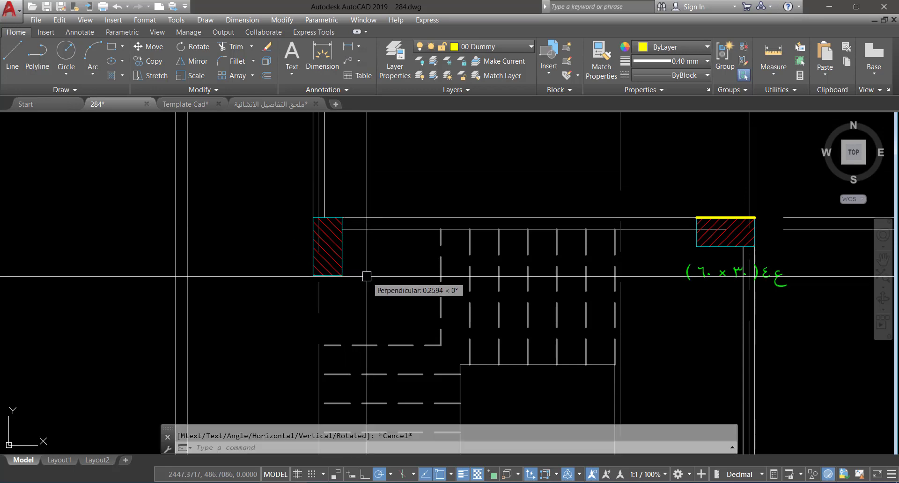
key("Escape")
Step: Stretch the outline of the unlabelled column beside the stairs downward by 0.2 and extend its hatch to the new edge
type("s")
key("space")
left_click(369, 266)
left_click(265, 293)
key("space")
left_click(275, 284)
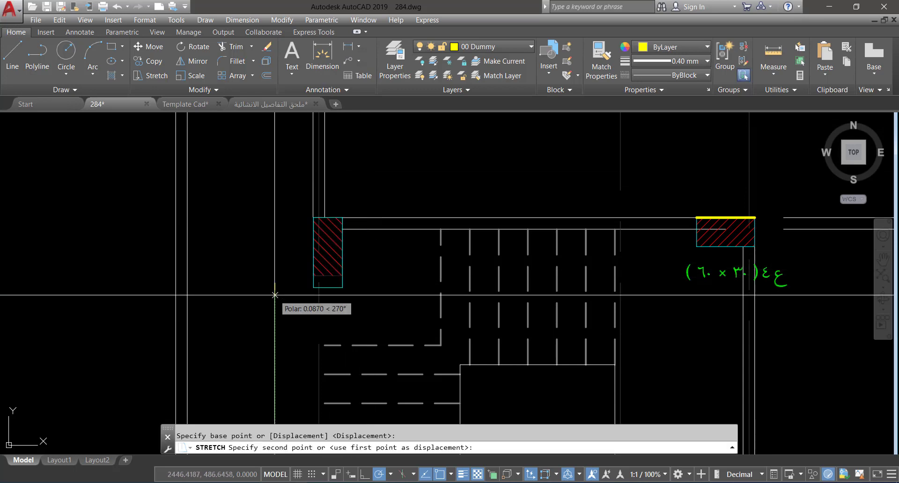
key("space")
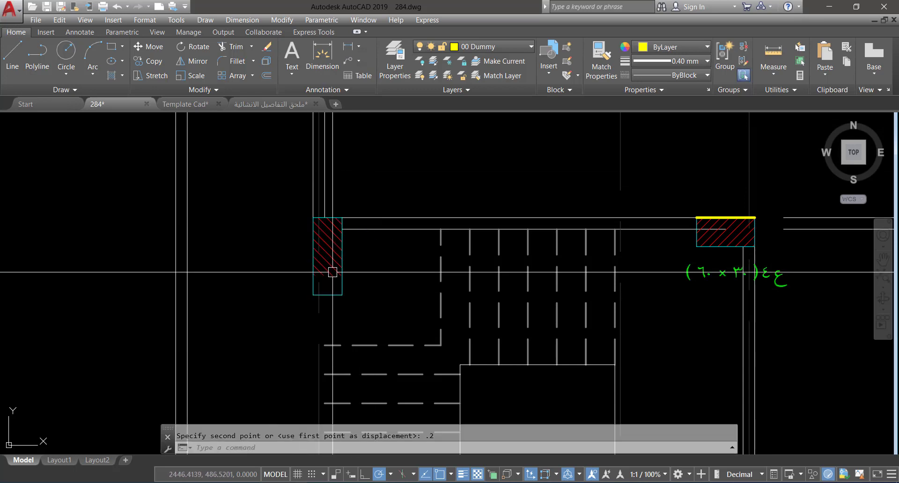
left_click(331, 273)
left_click(327, 275)
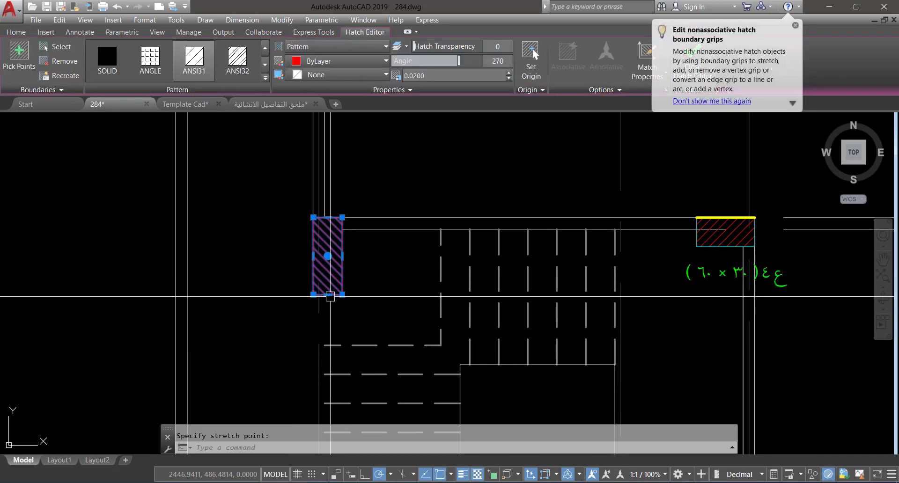